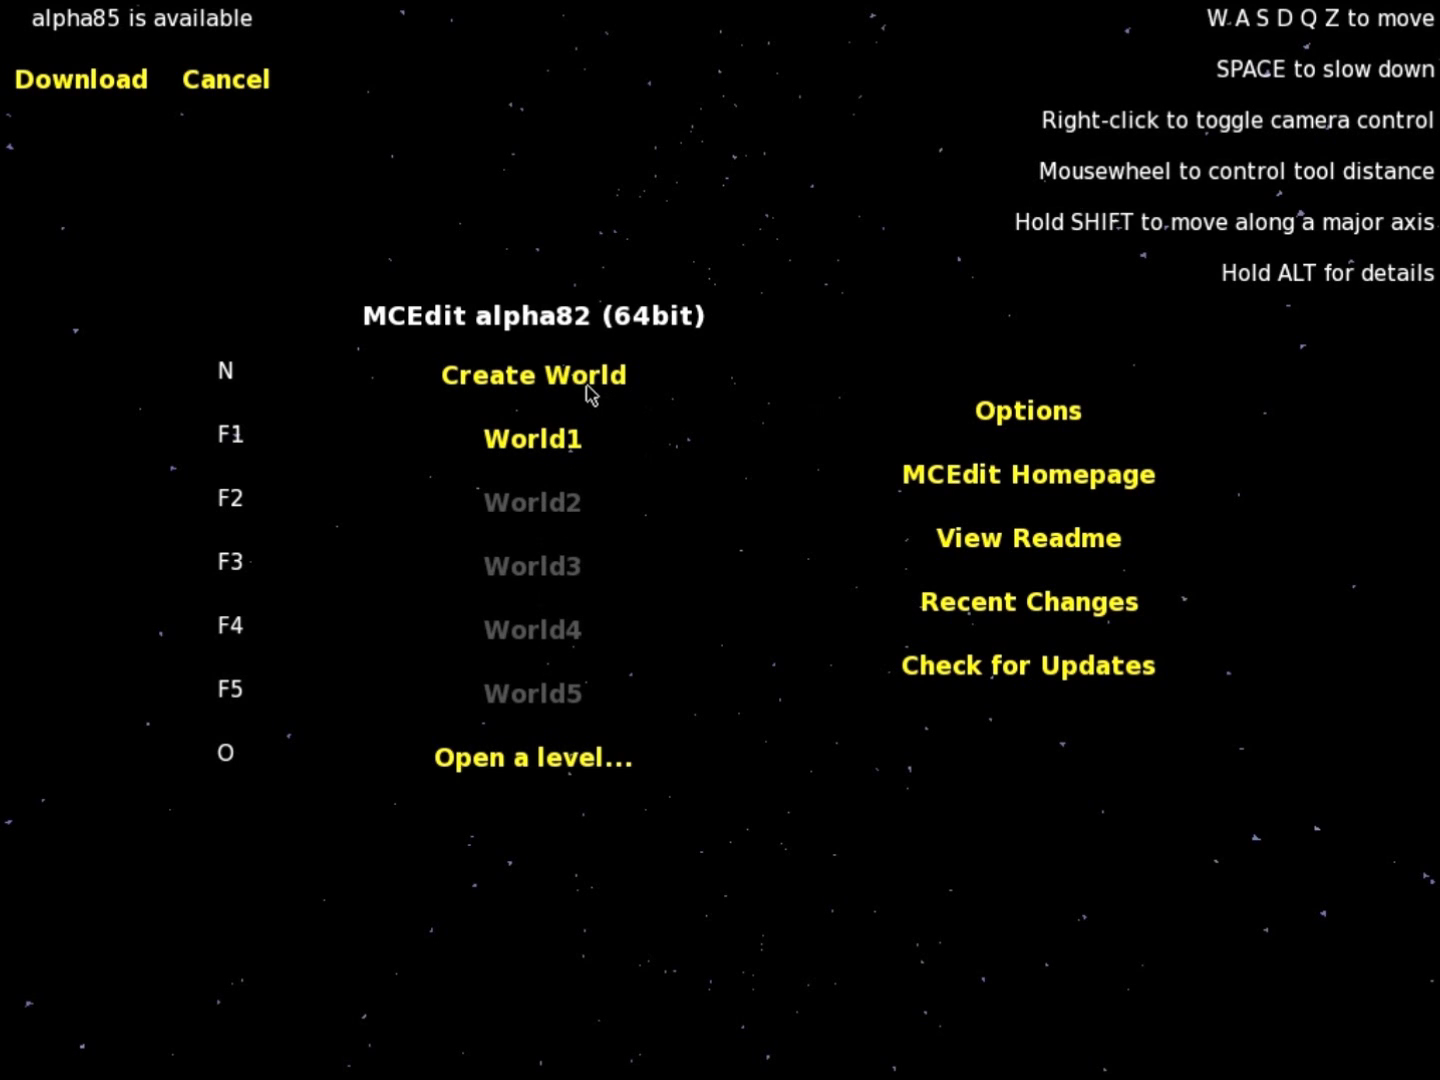
Step: Open the EscapeCraft3 map as a level in the editor
click(527, 771)
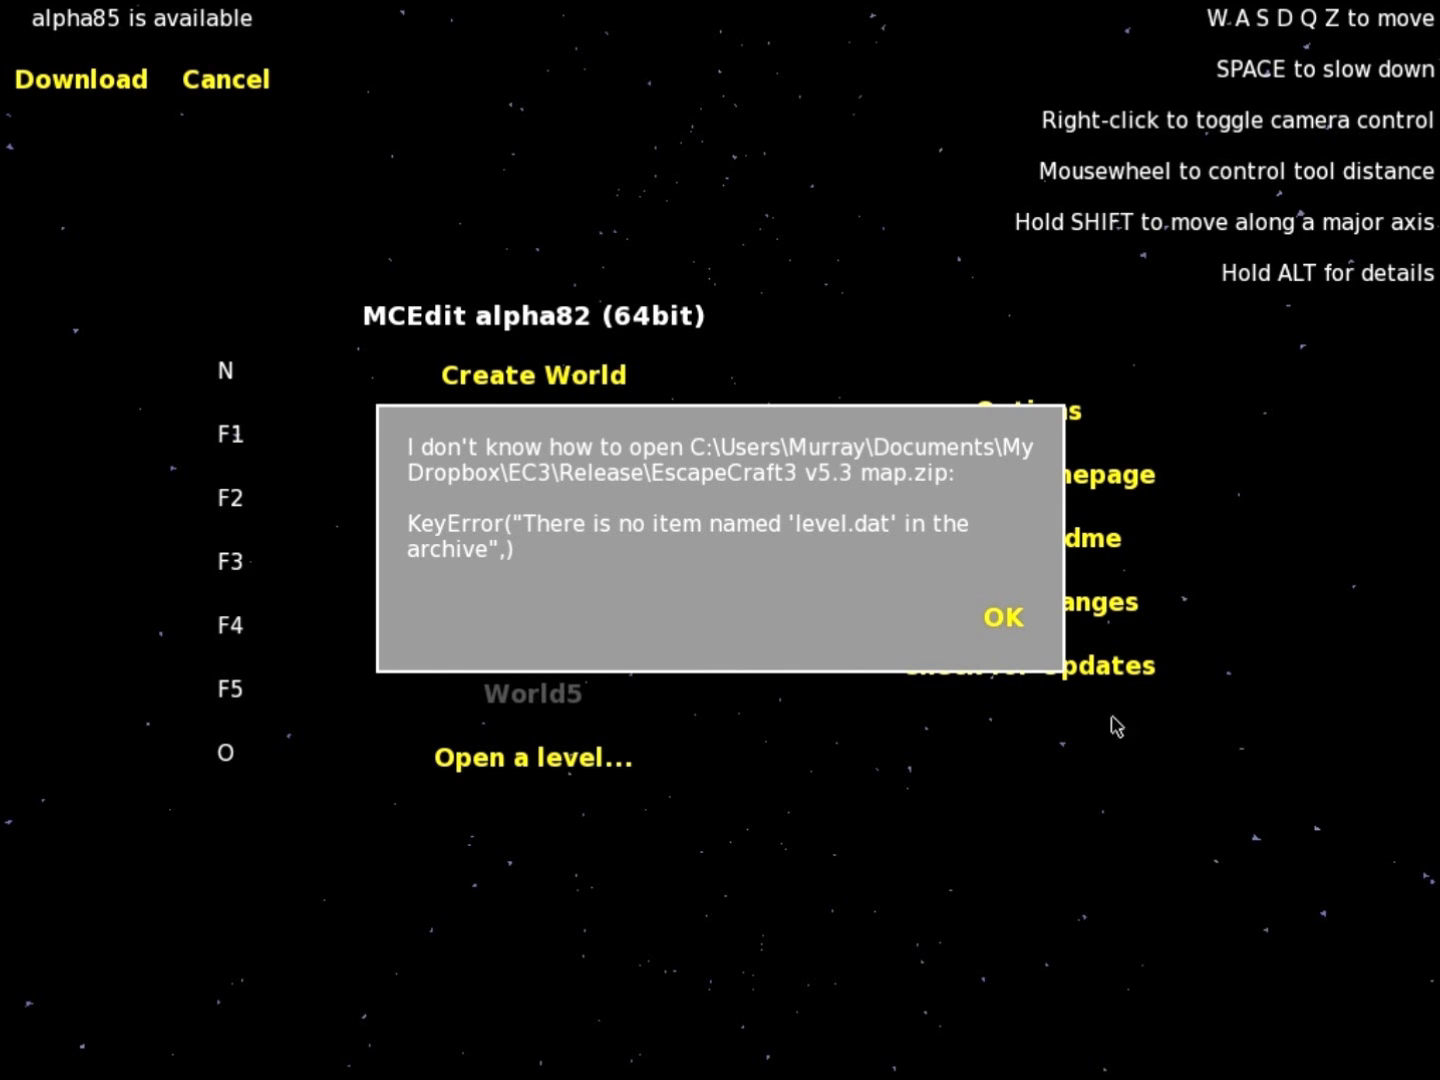
click(1004, 630)
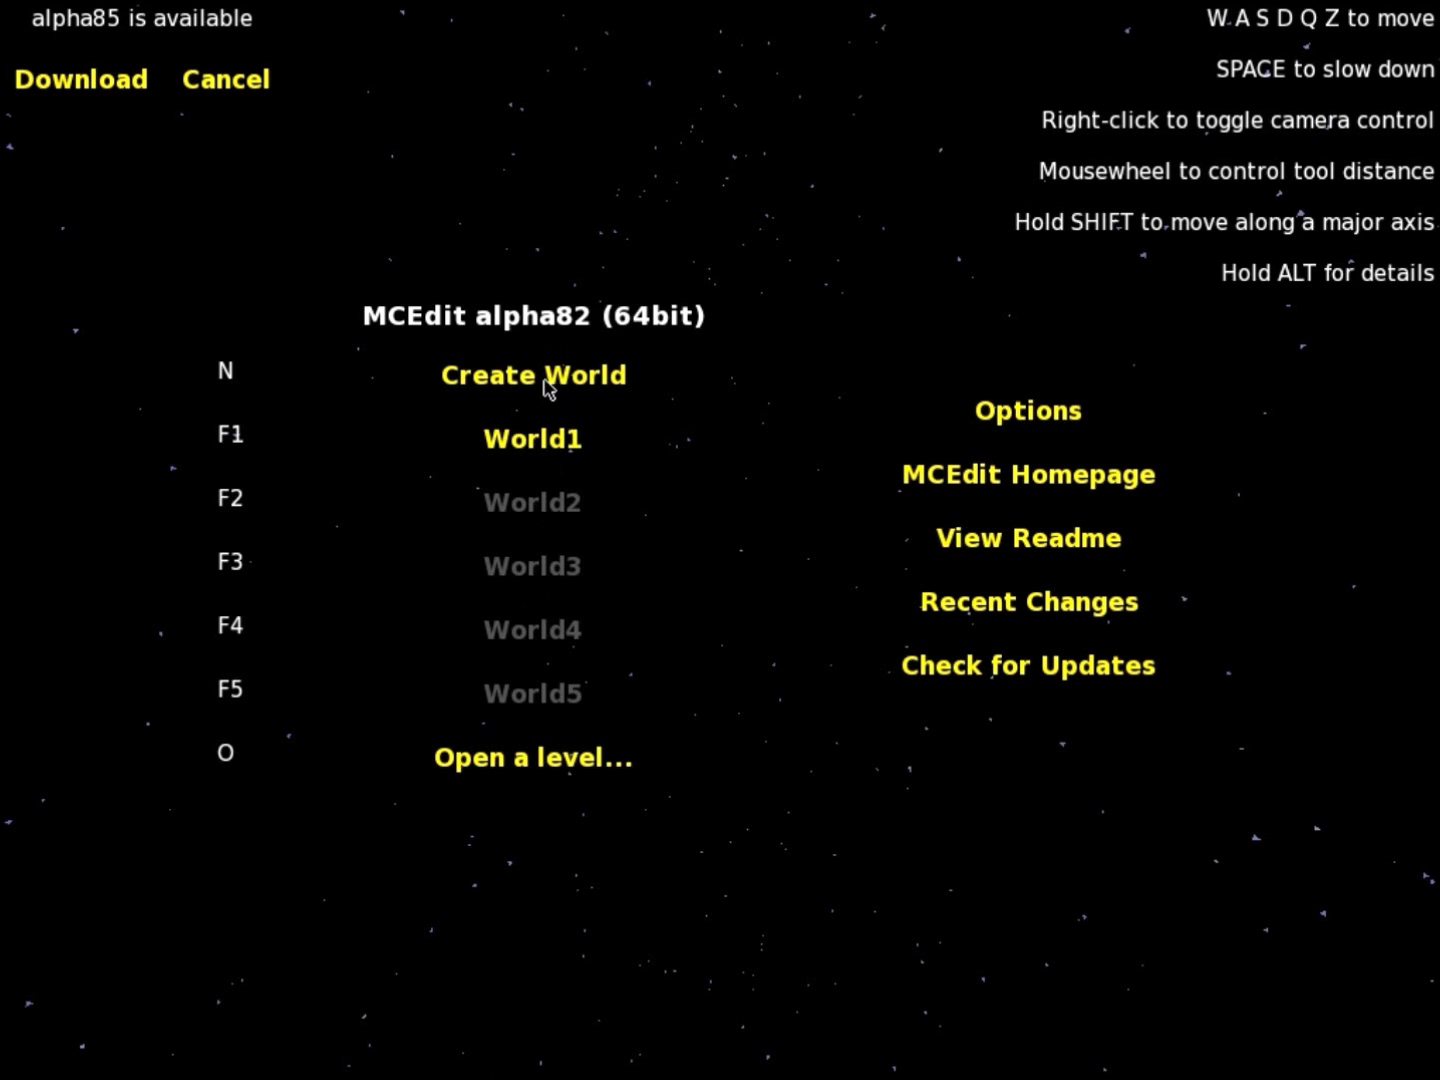
click(575, 778)
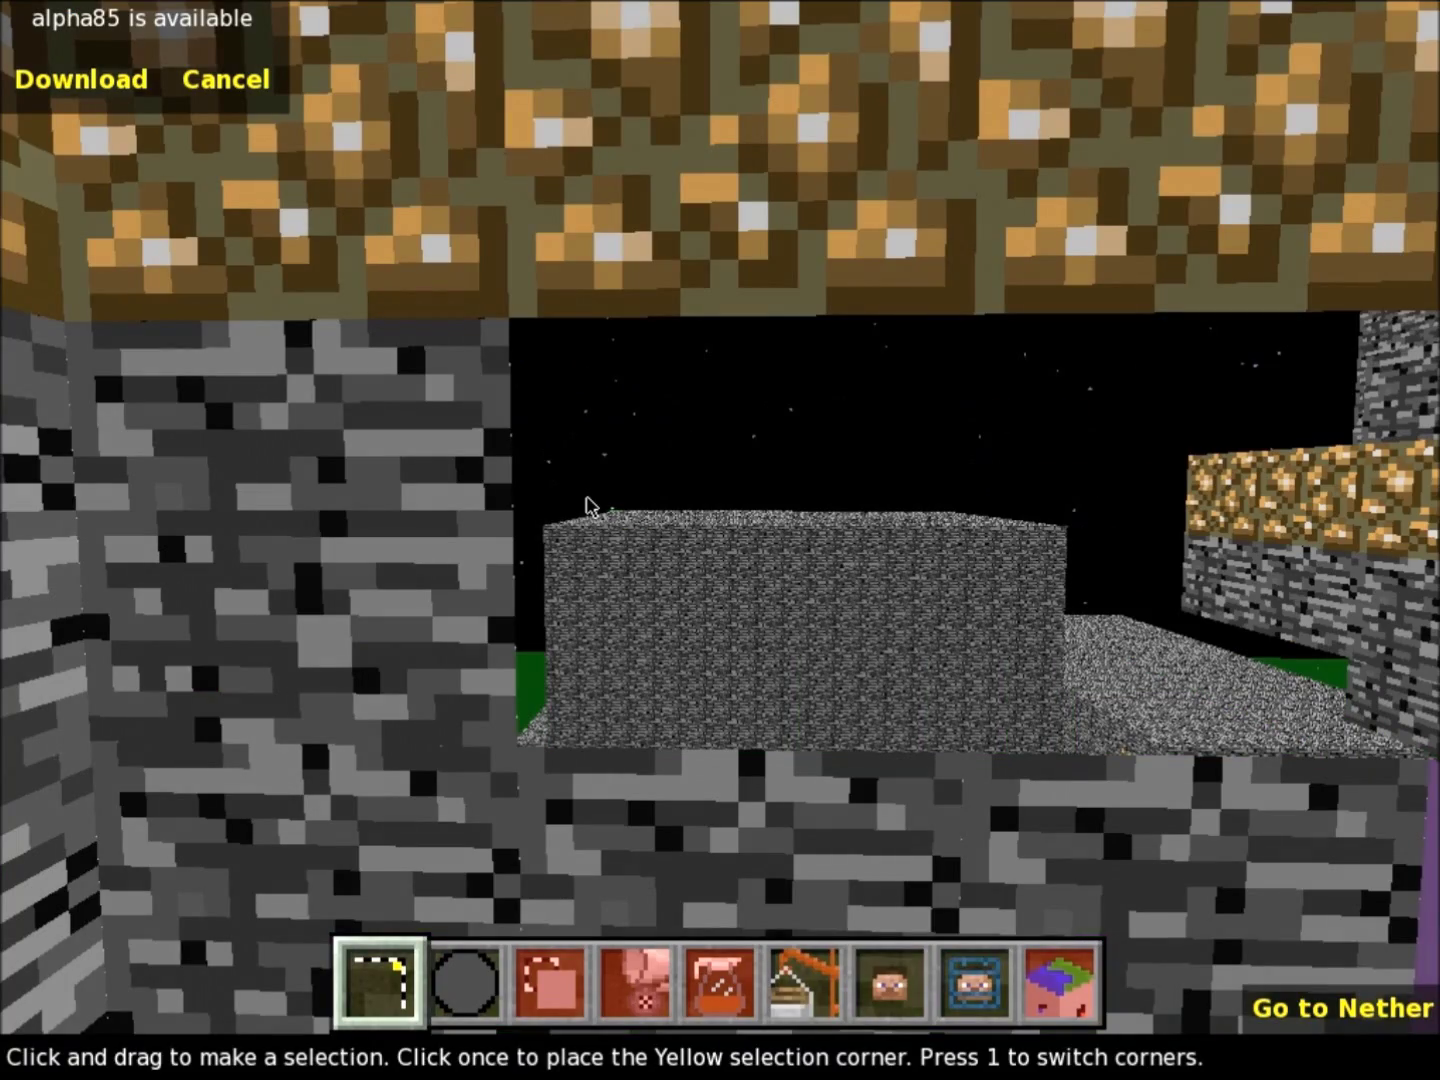
Step: Survey the whole map from above, including the bedrock structures, lava pools and glowstone spire
right_click(553, 507)
key(s)
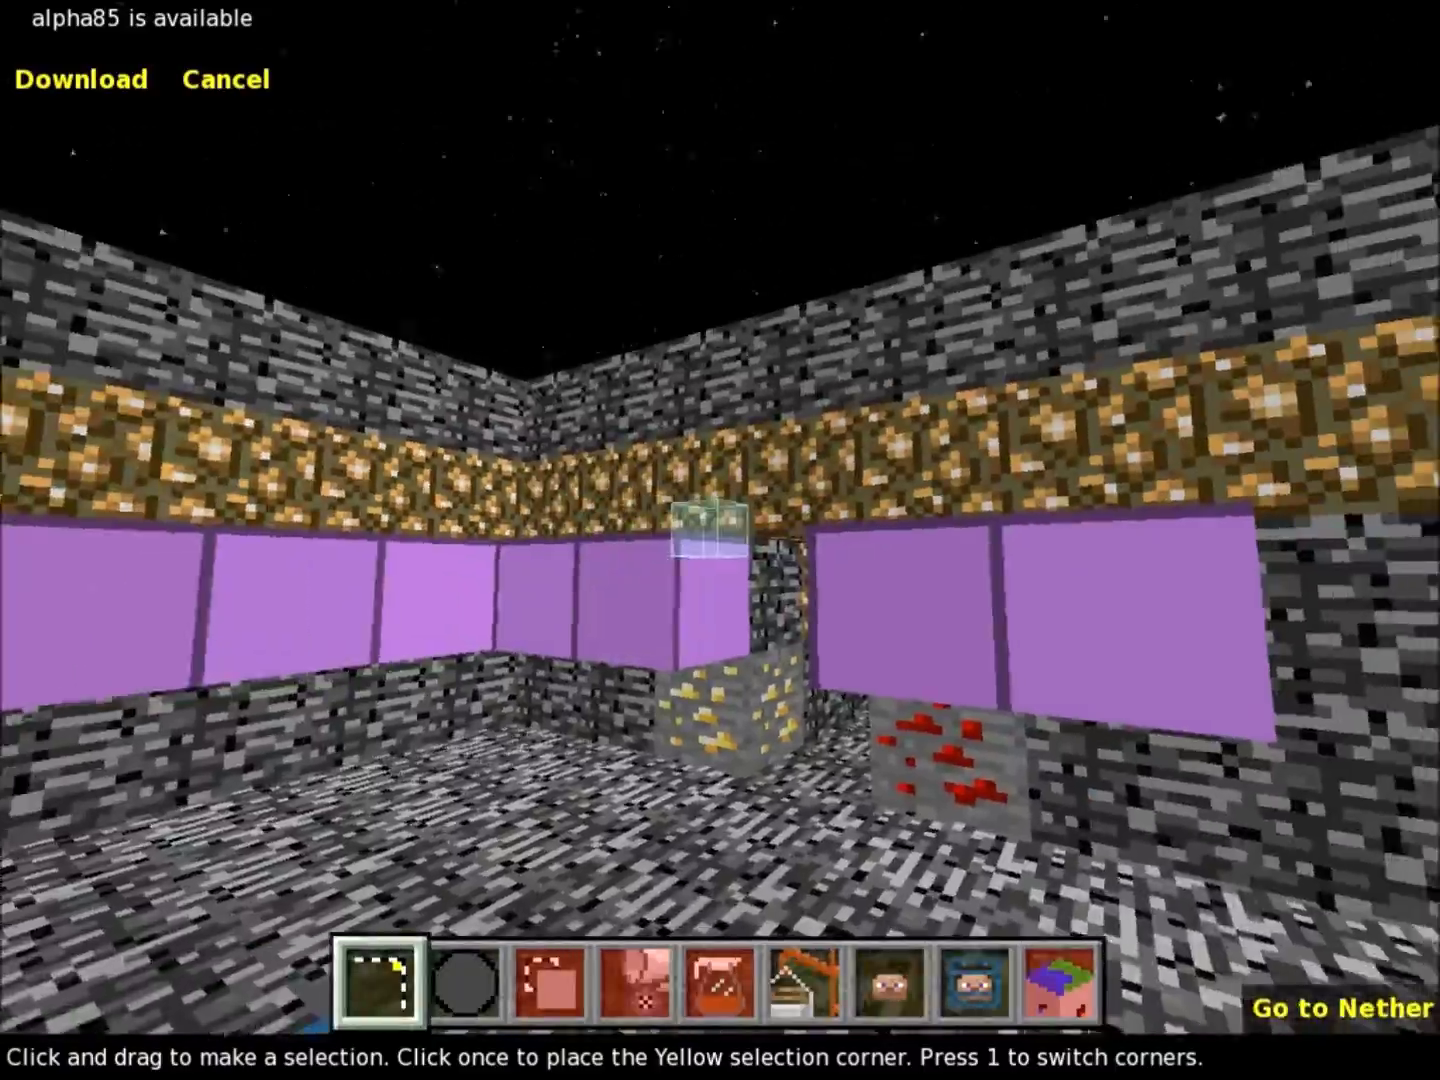
key(w)
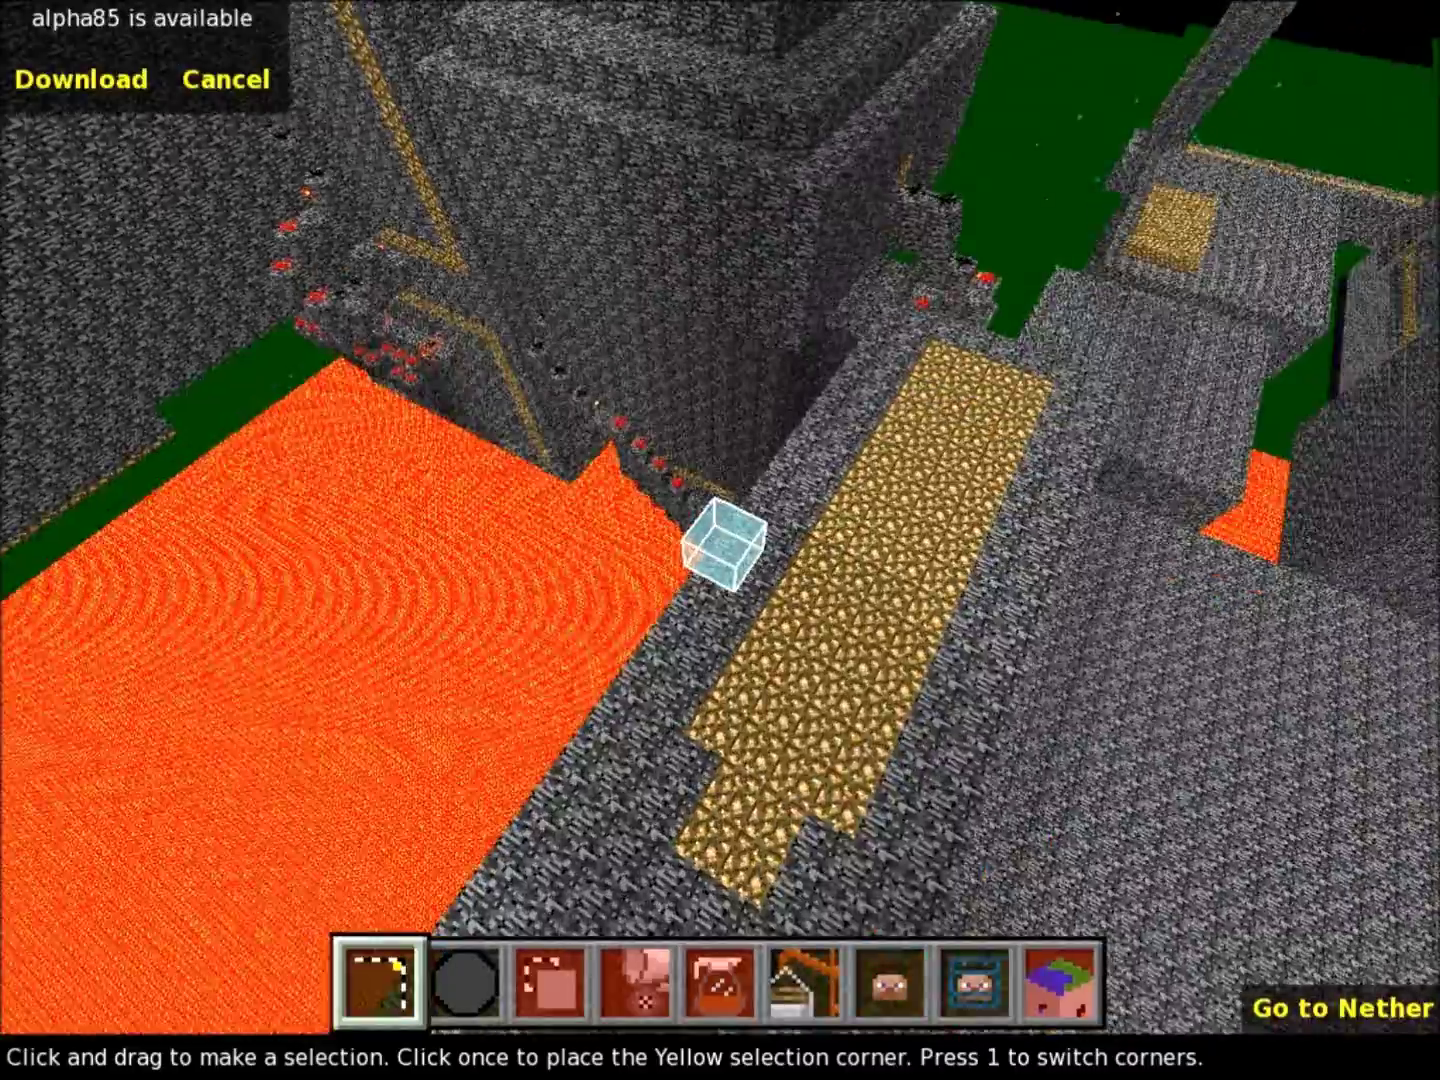
key(s)
key(s)
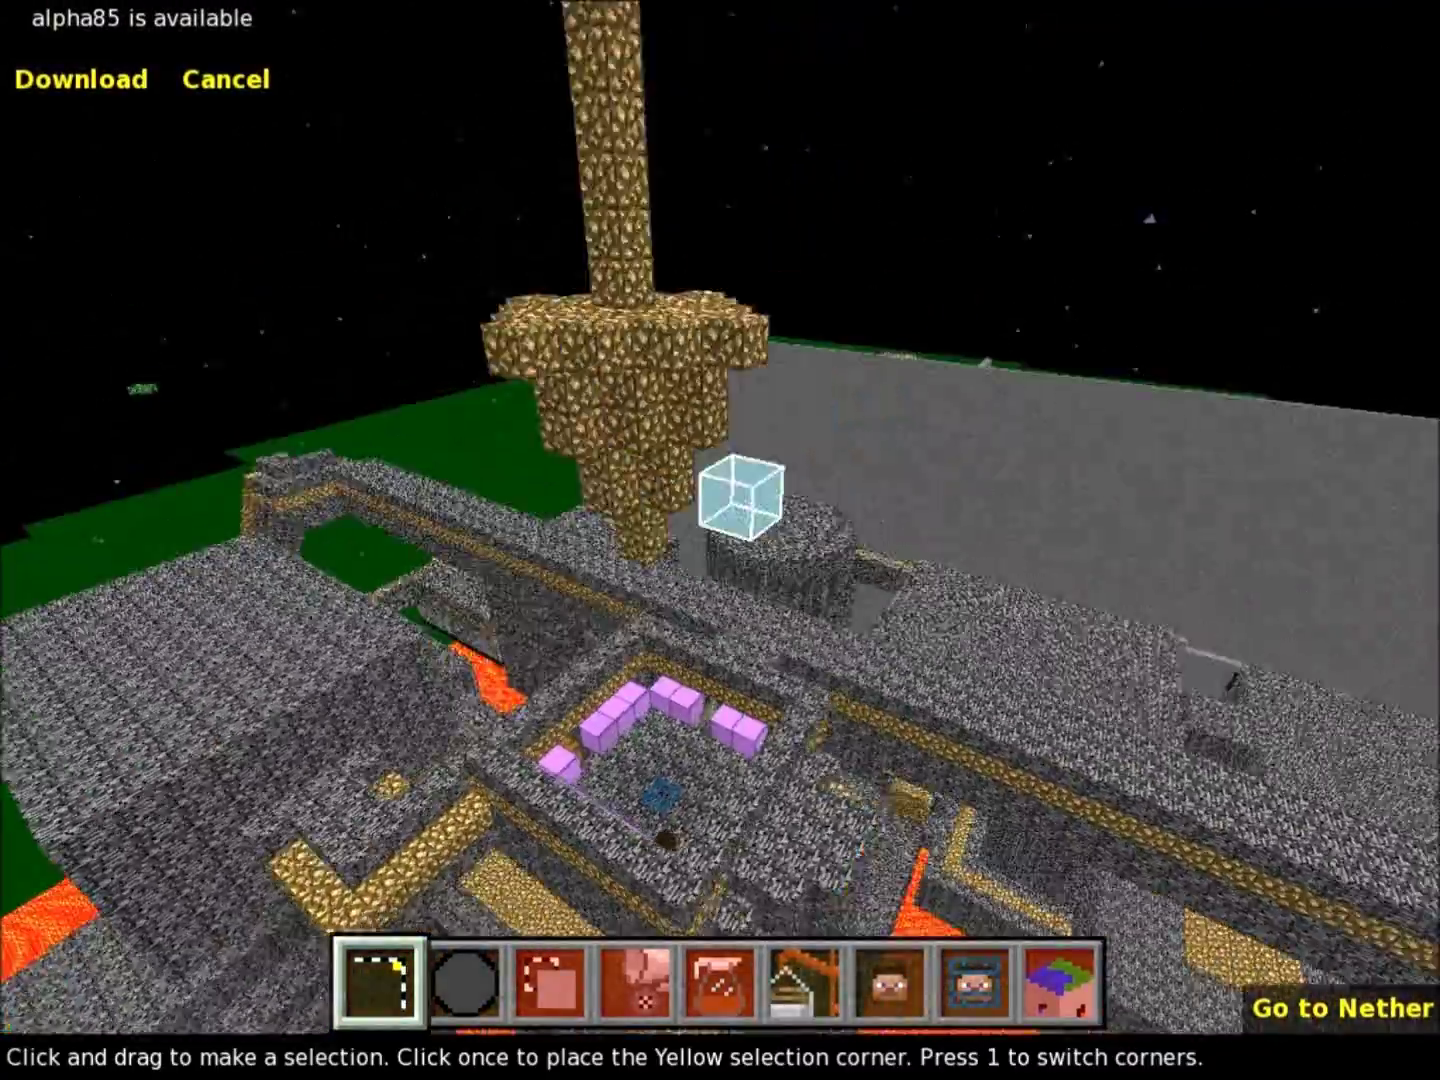
right_drag(1000, 530, 983, 454)
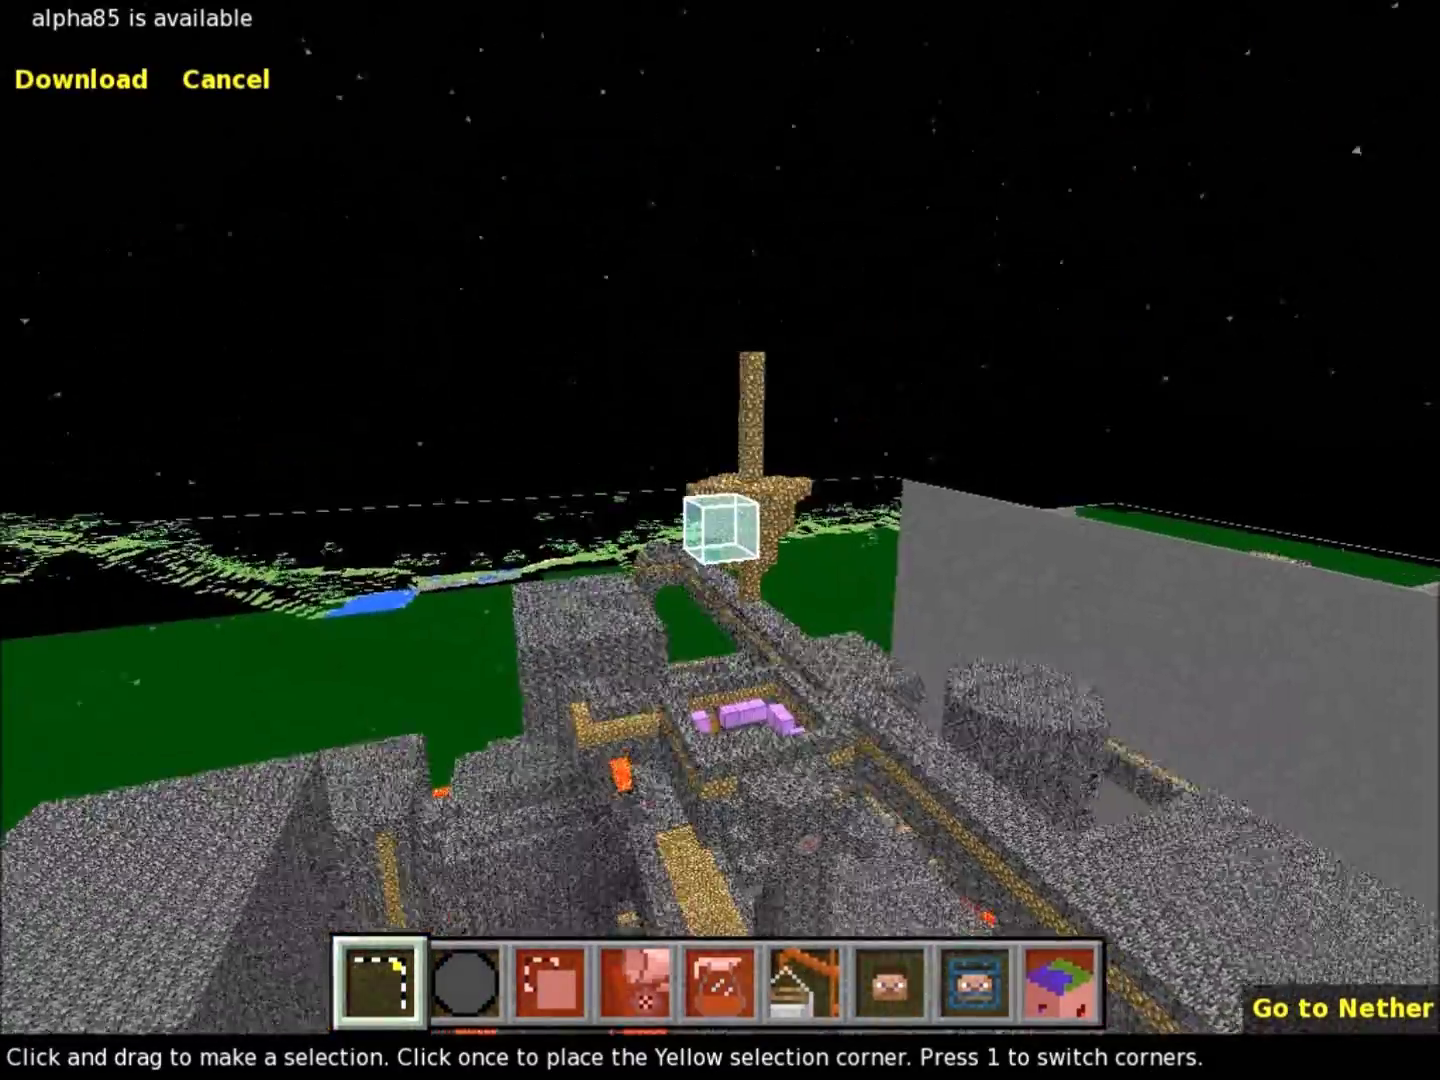
key(z)
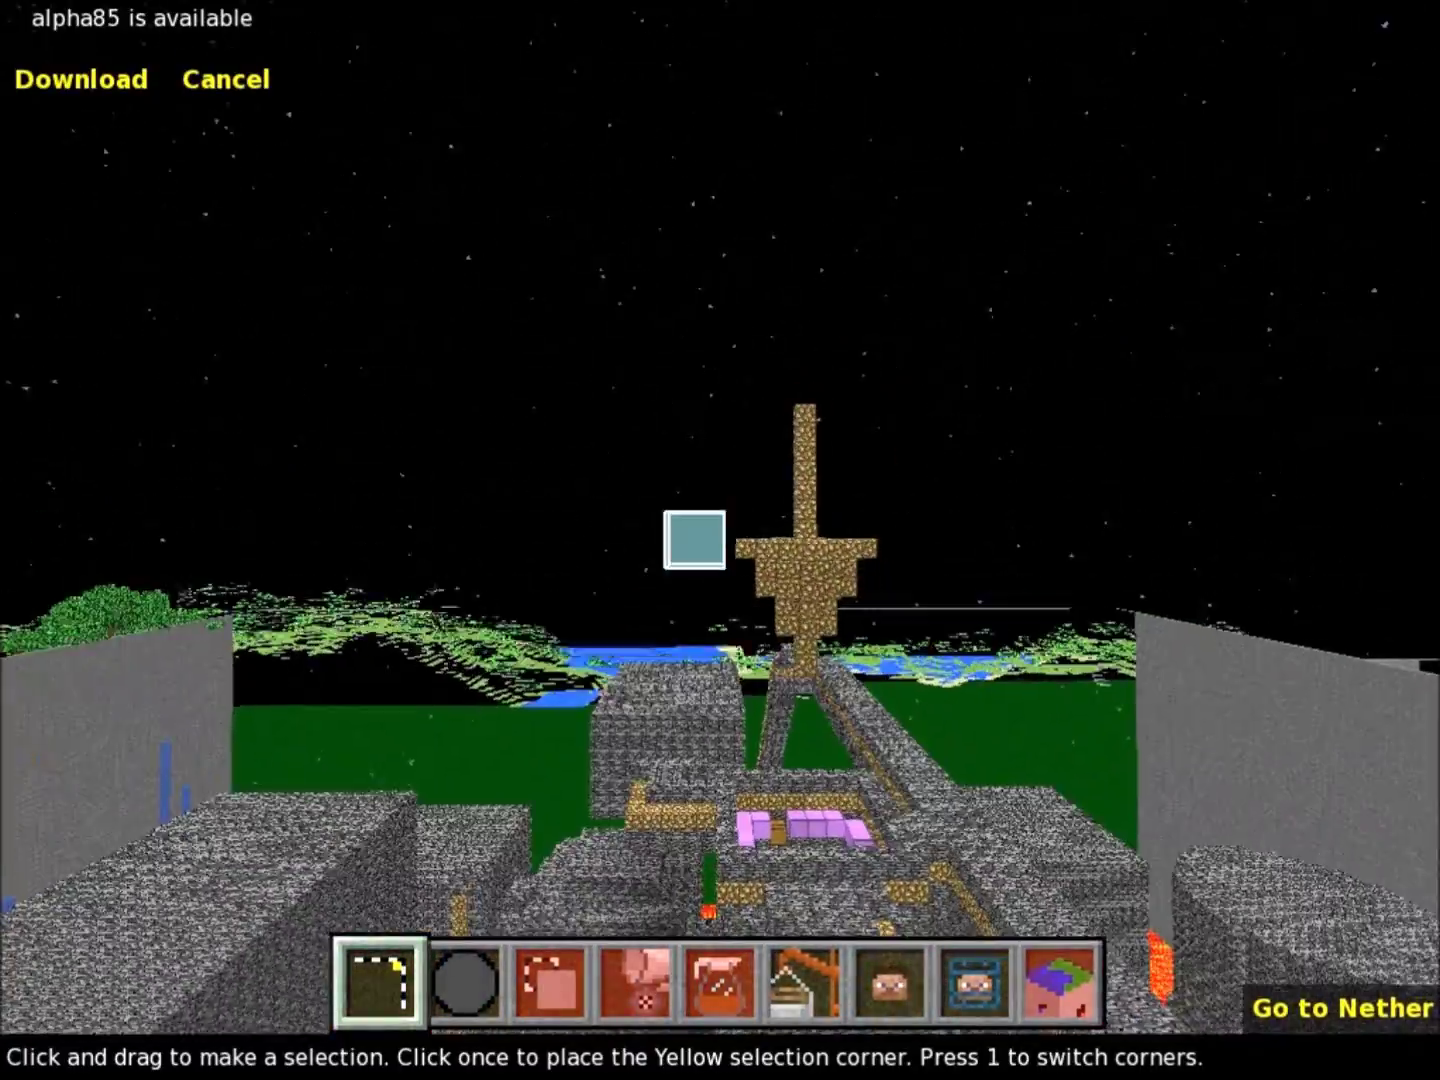
key(a)
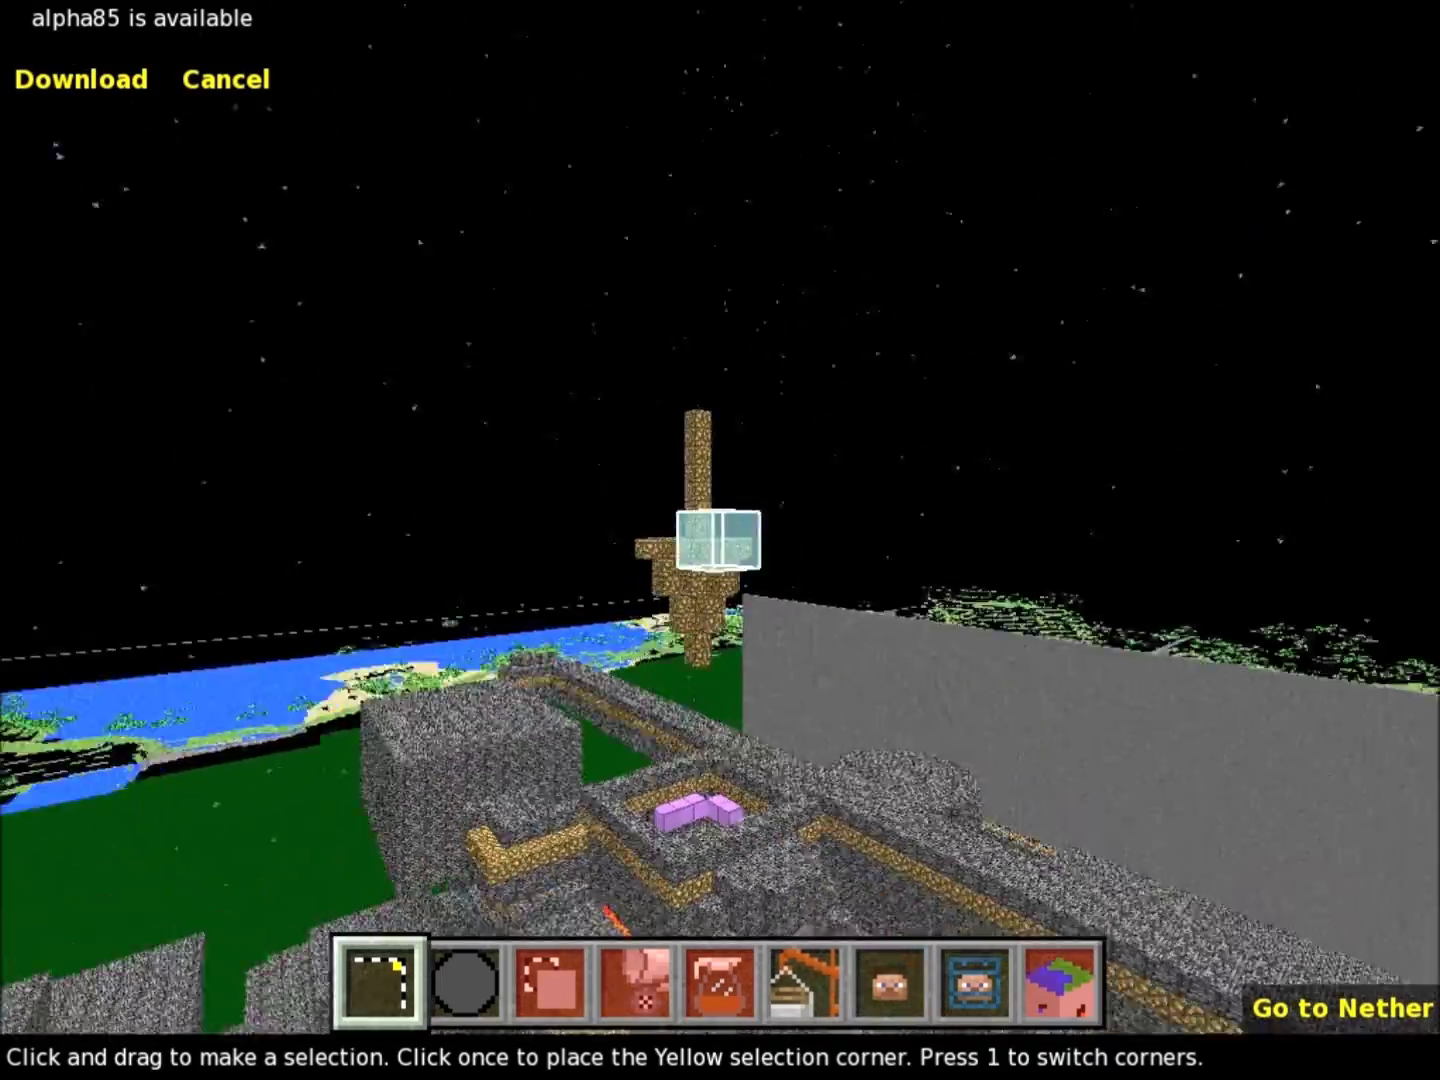
key(a)
key(a)
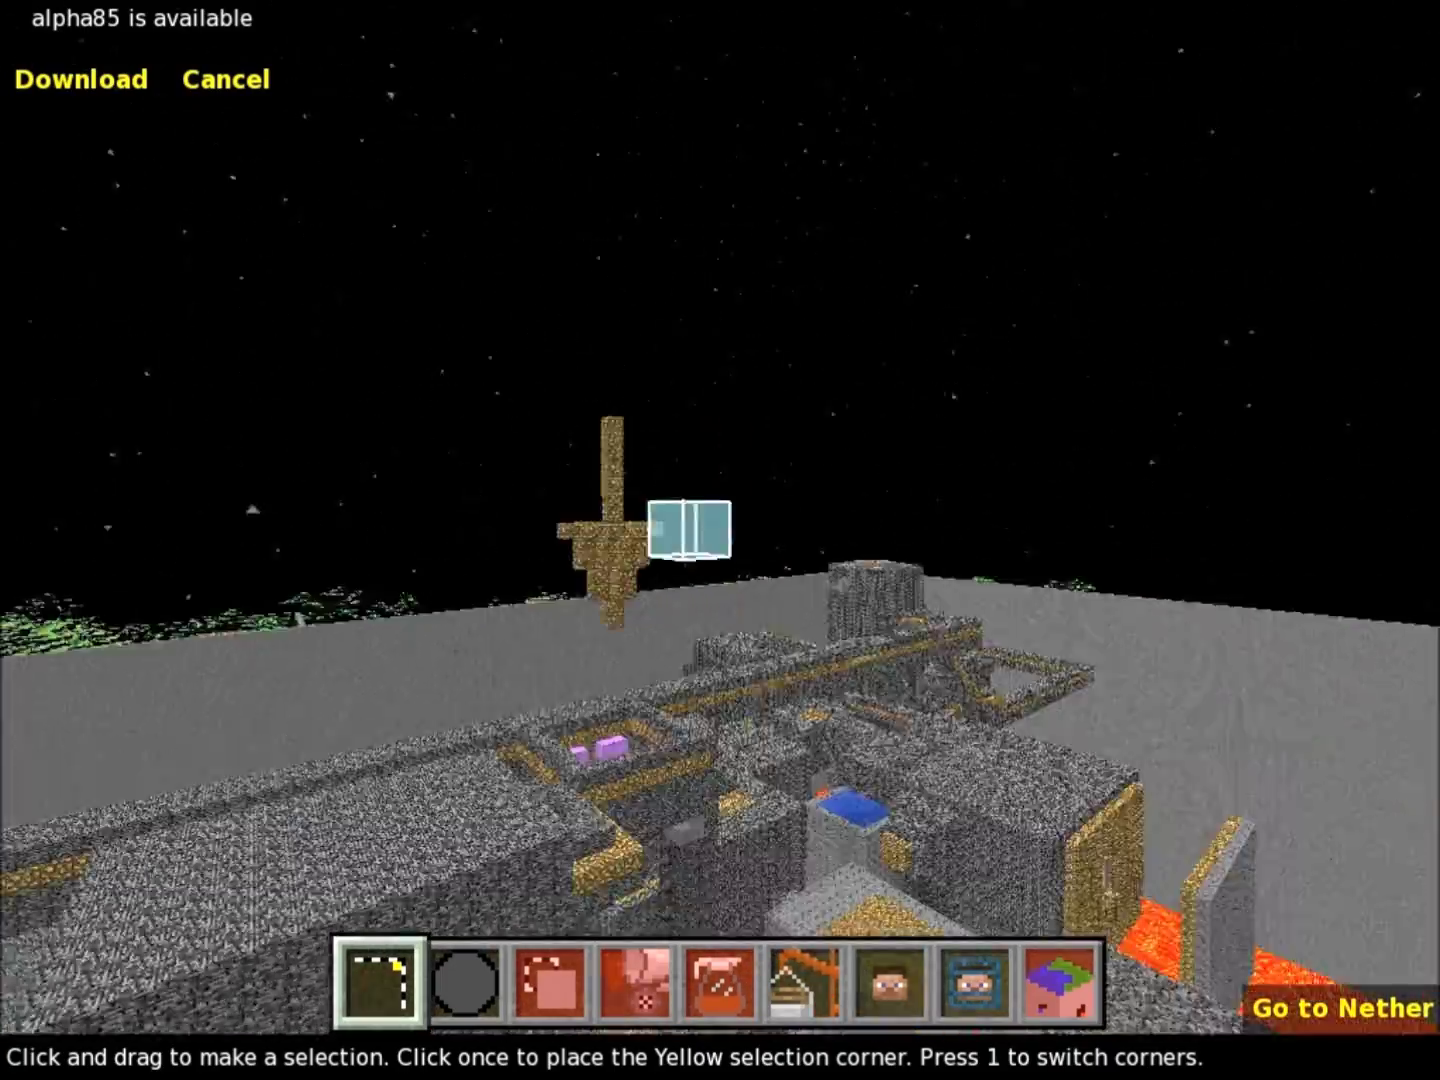
key(a)
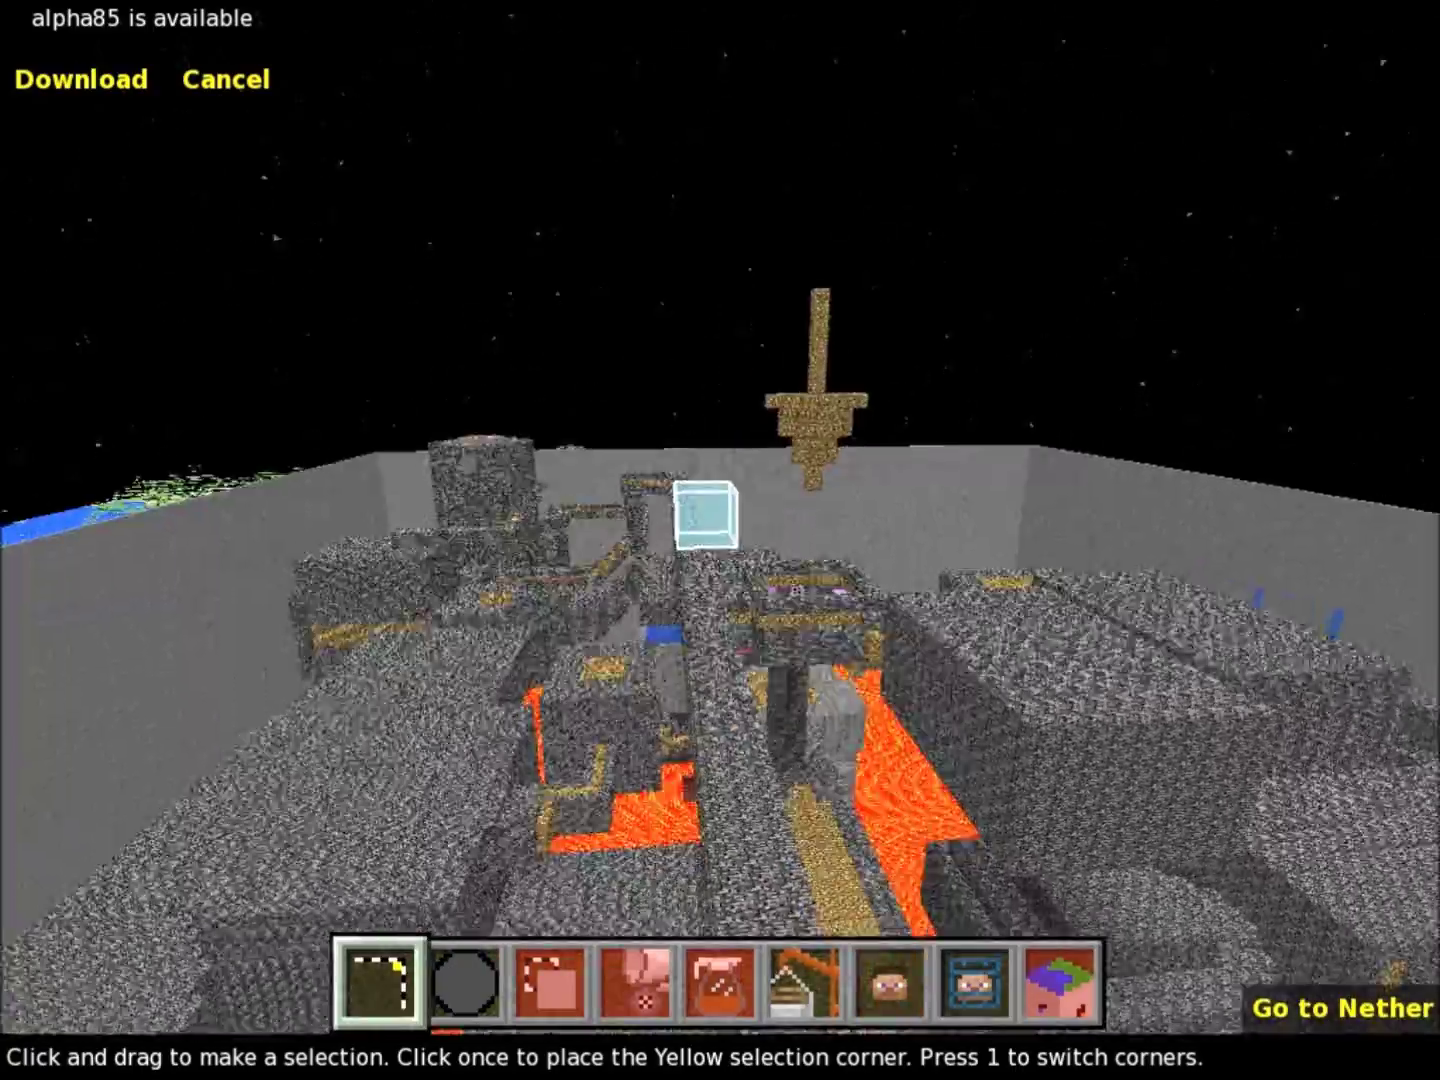
Step: Examine the inside of the open-topped bedrock room with the purple blocks, iron door, chest and blue spawner frame
key(w)
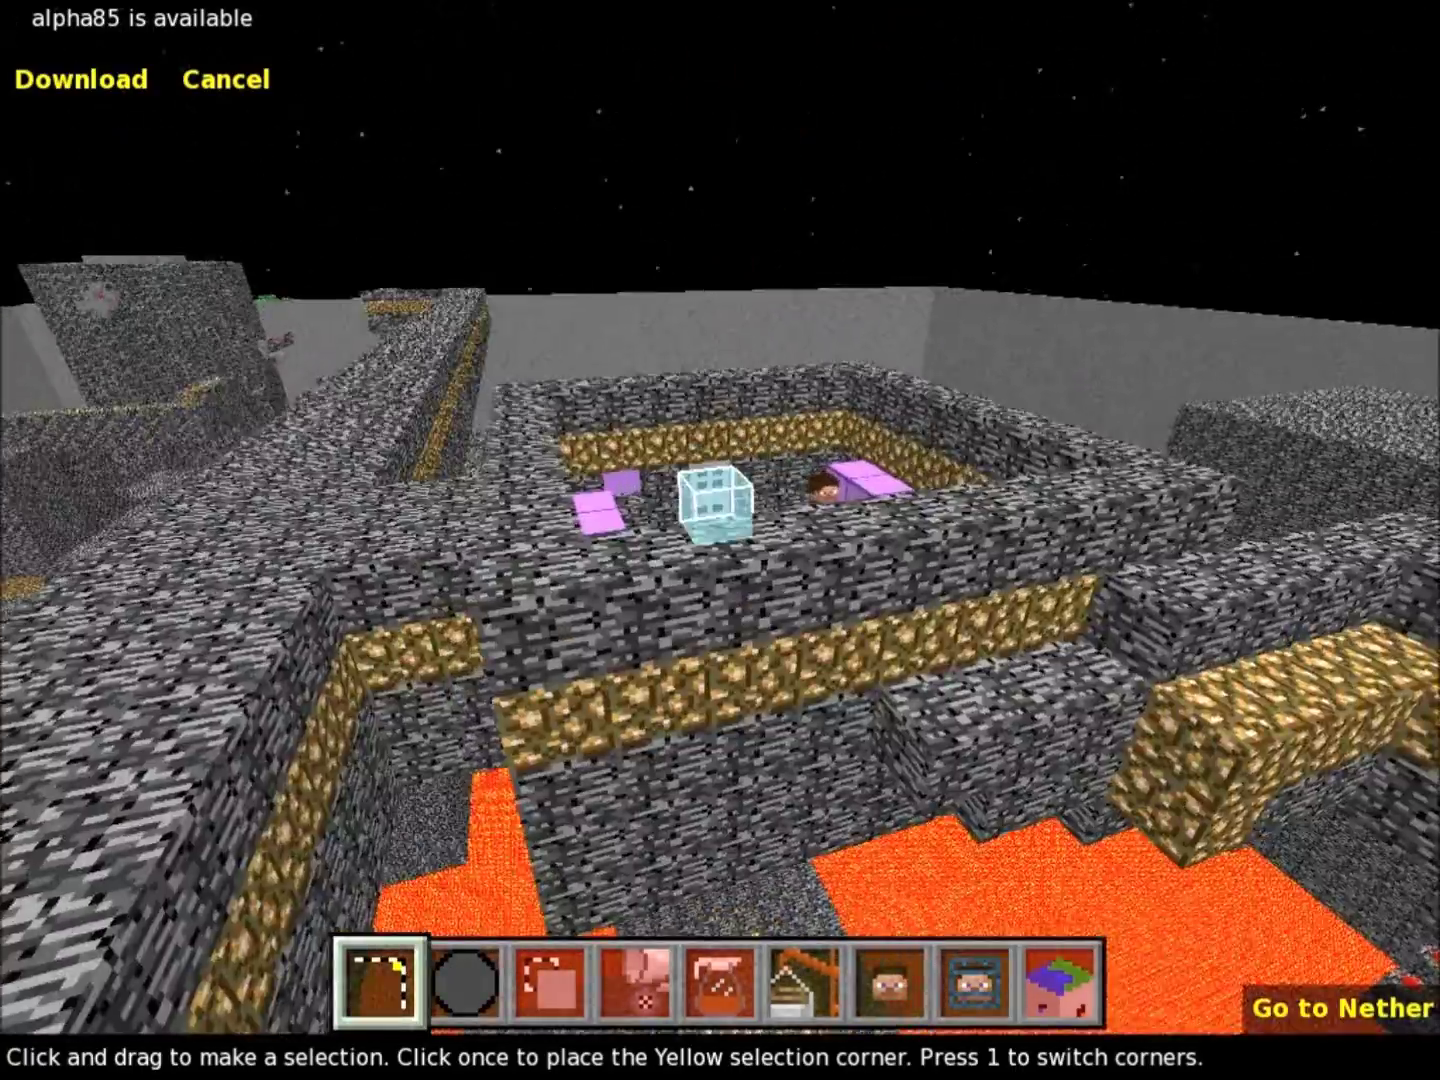
key(w)
key(d)
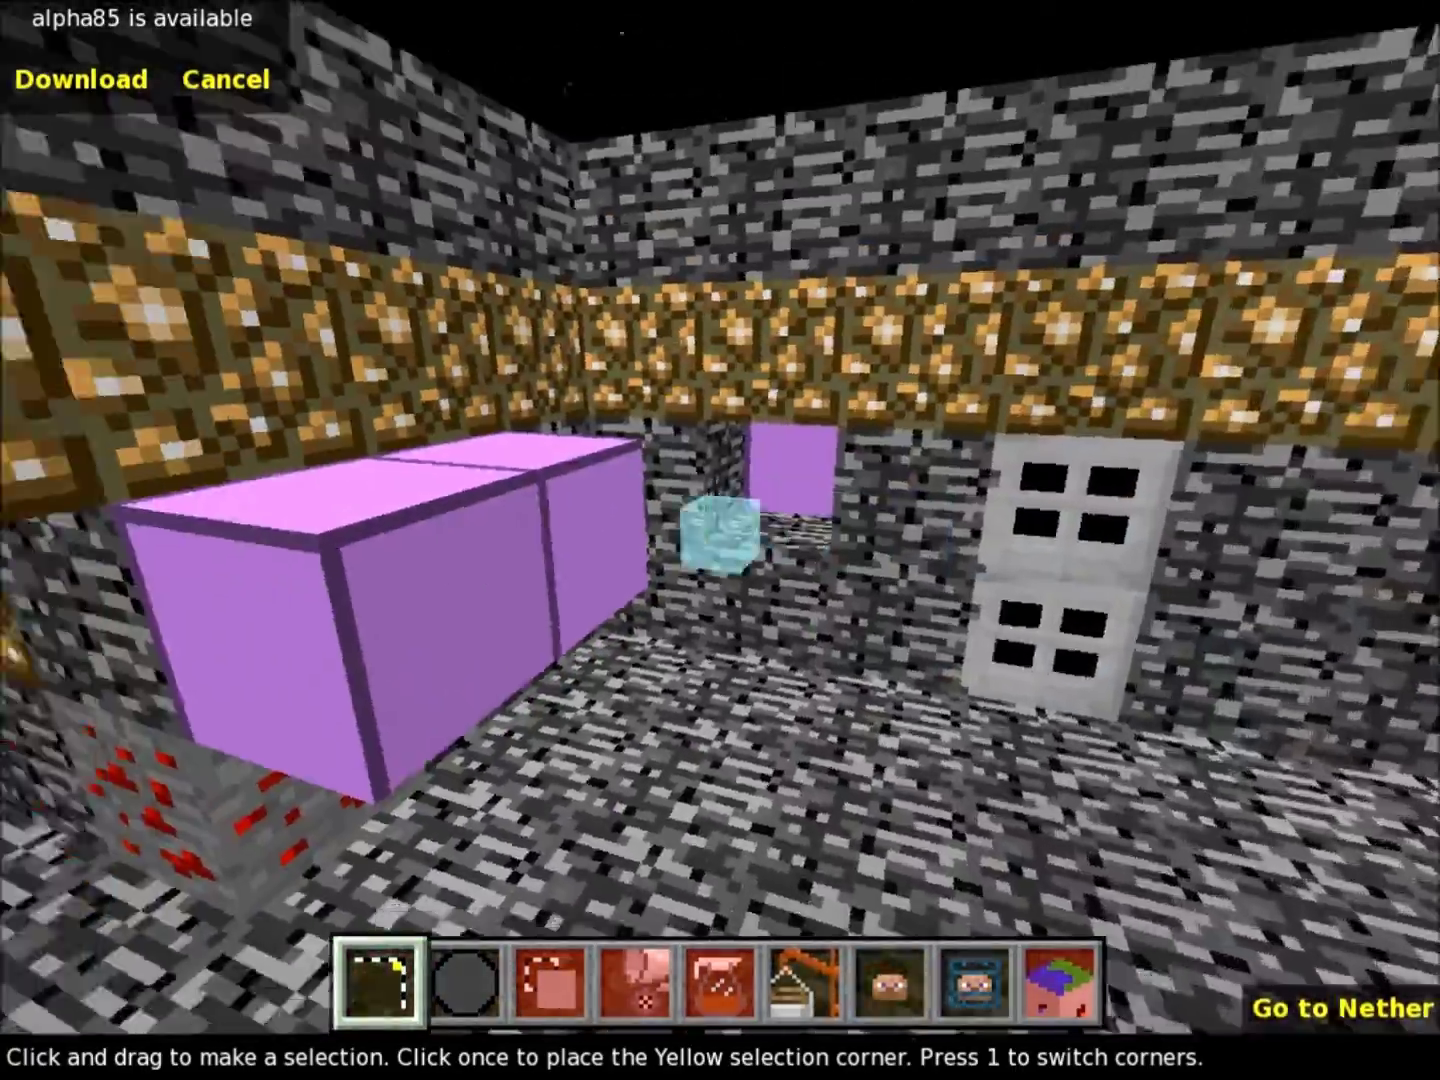
key(s)
key(j)
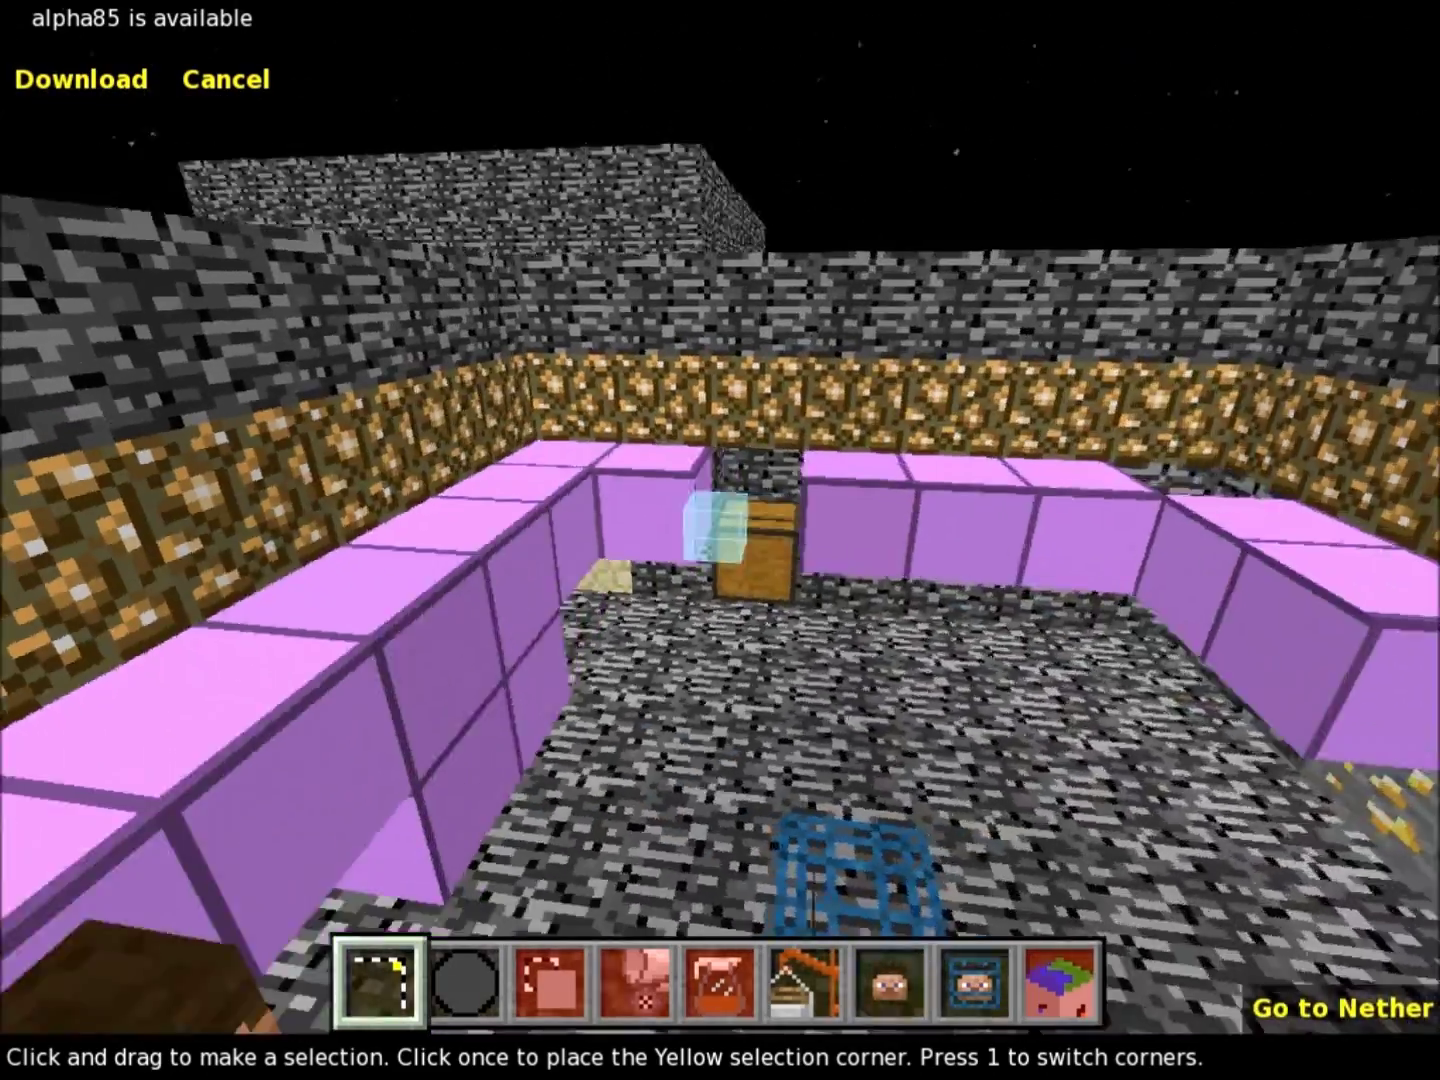
key(d)
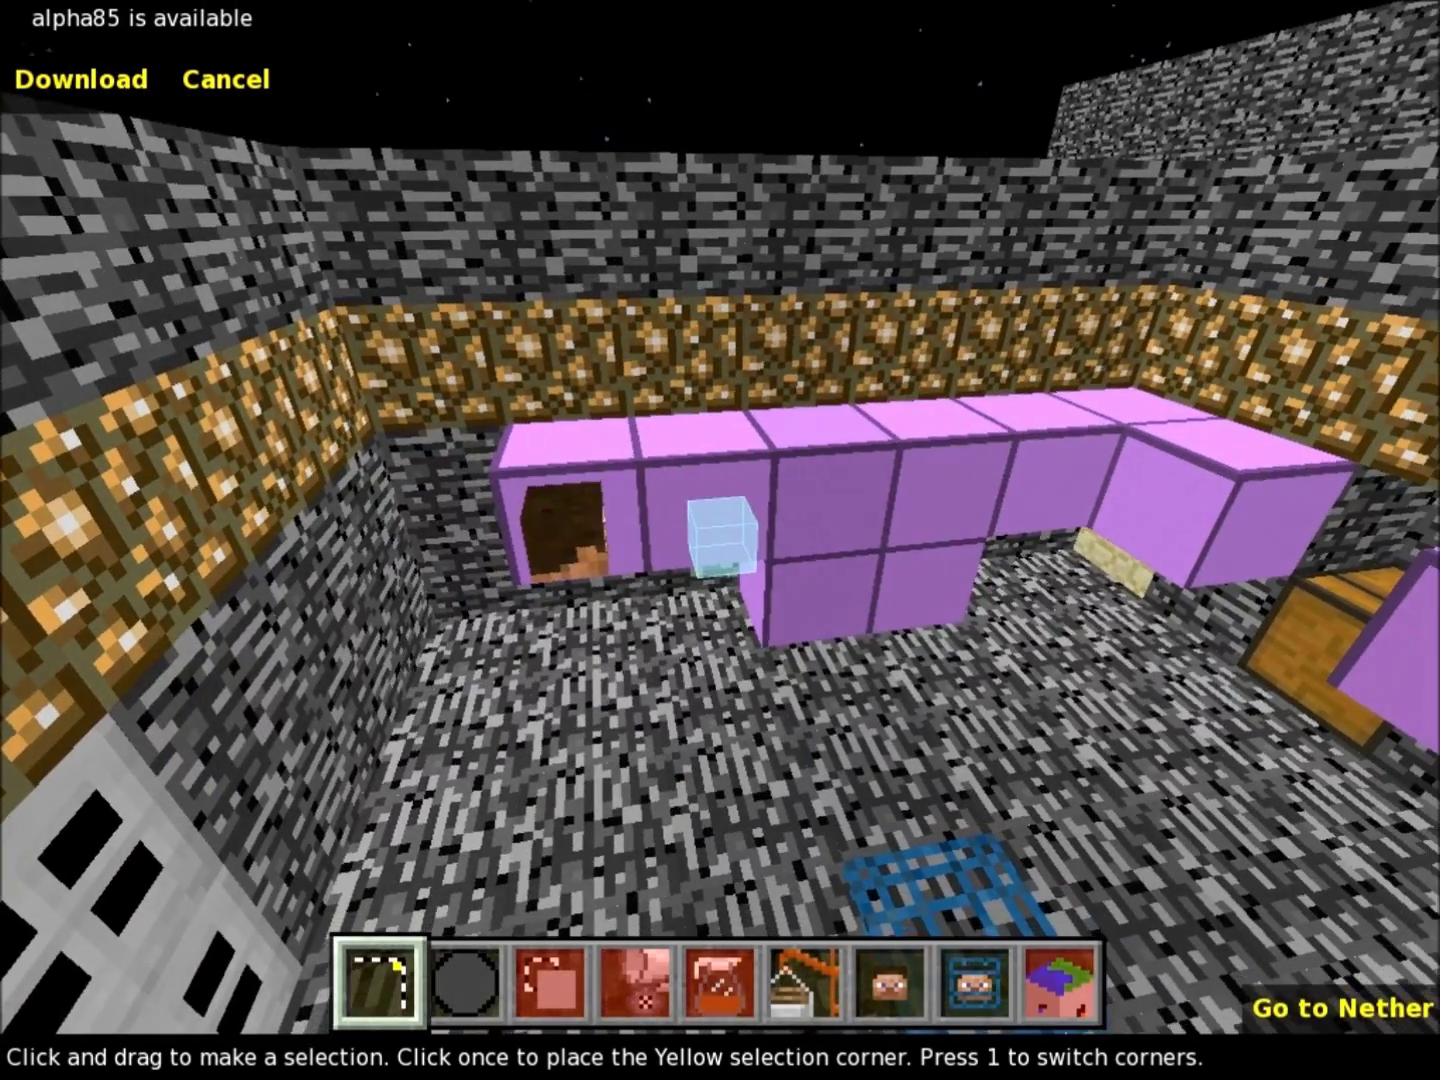
key(s)
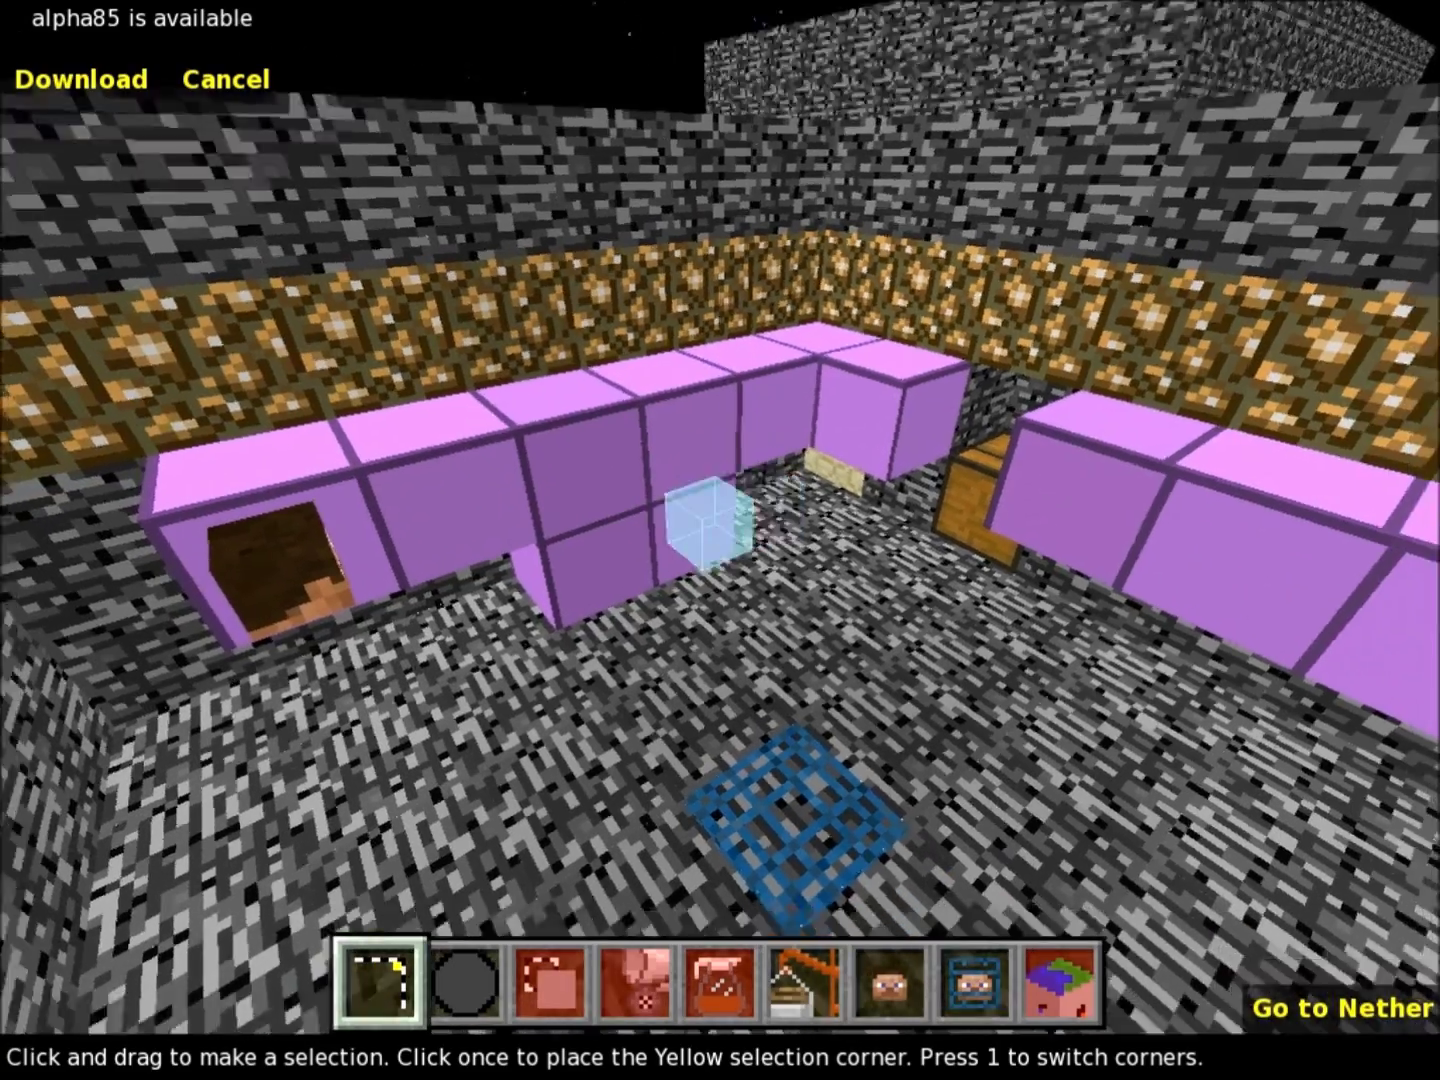
key(j)
key(w)
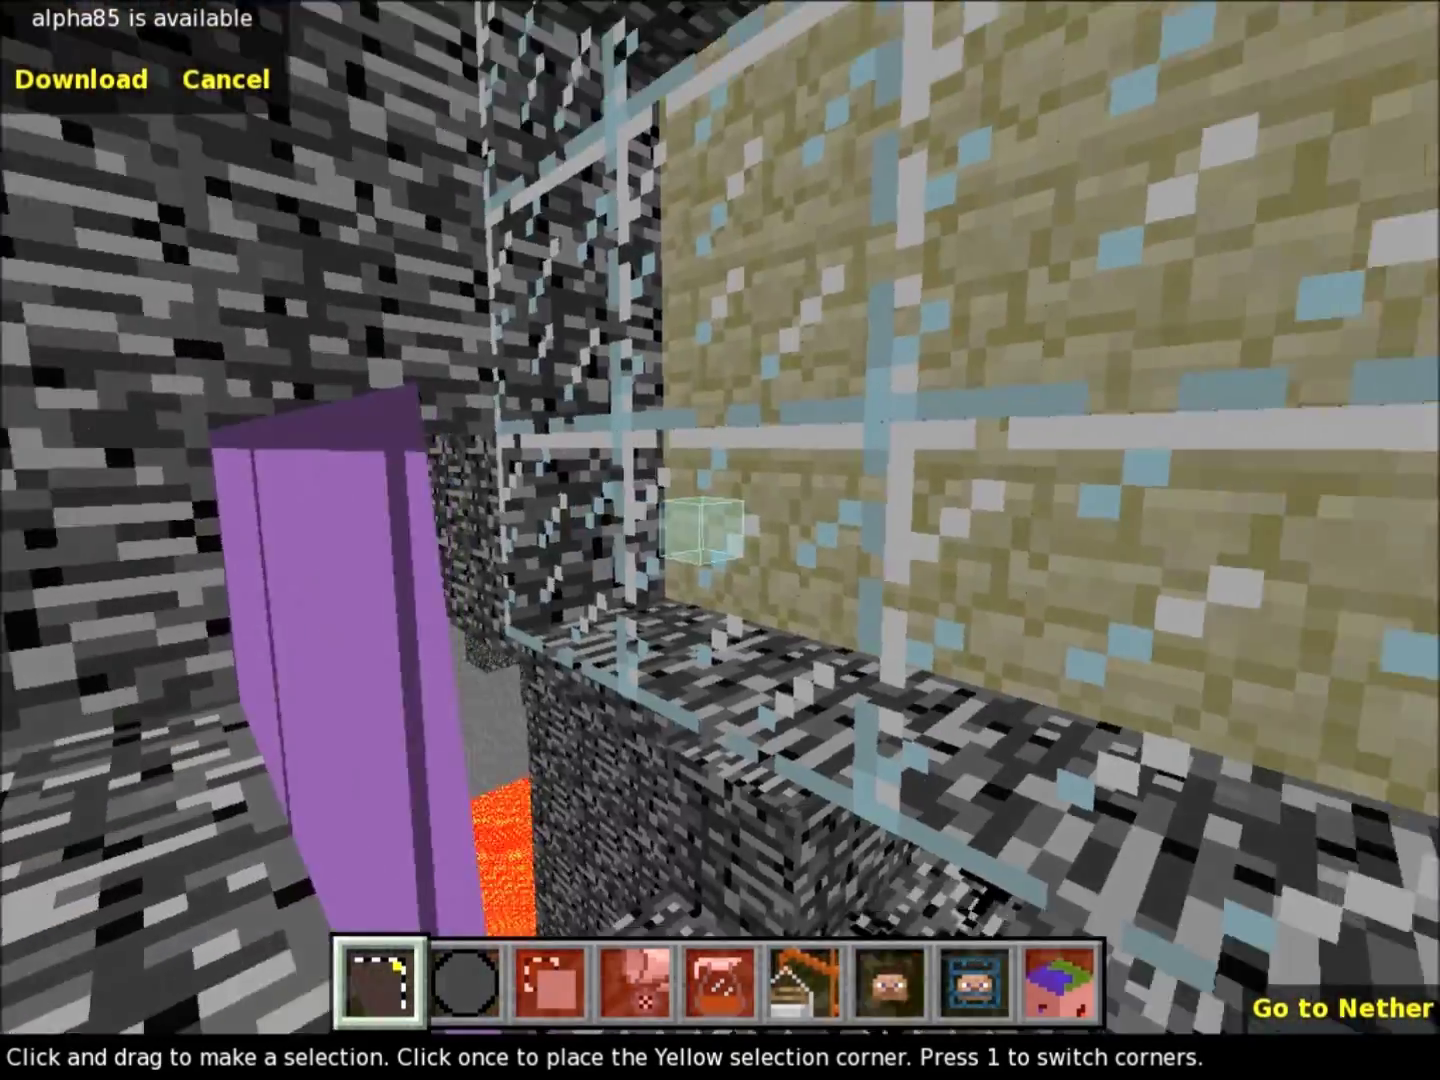
Step: Inspect the glowstone-lined room's iron door wall and the passage between the gold and redstone ore blocks
key(w)
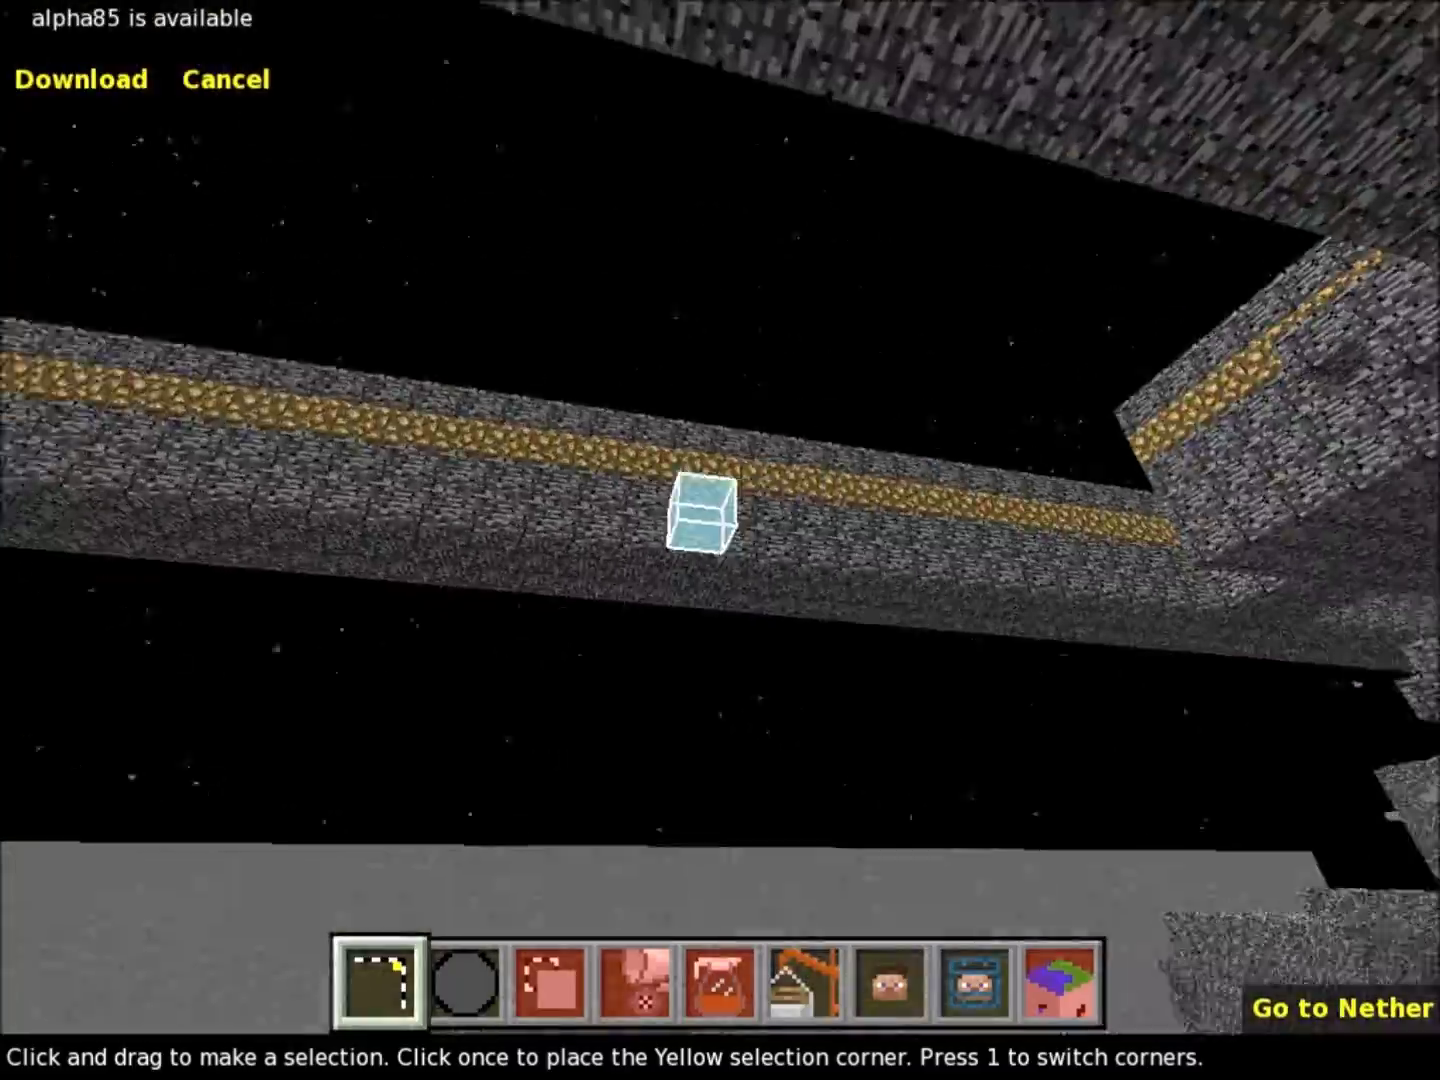
key(w)
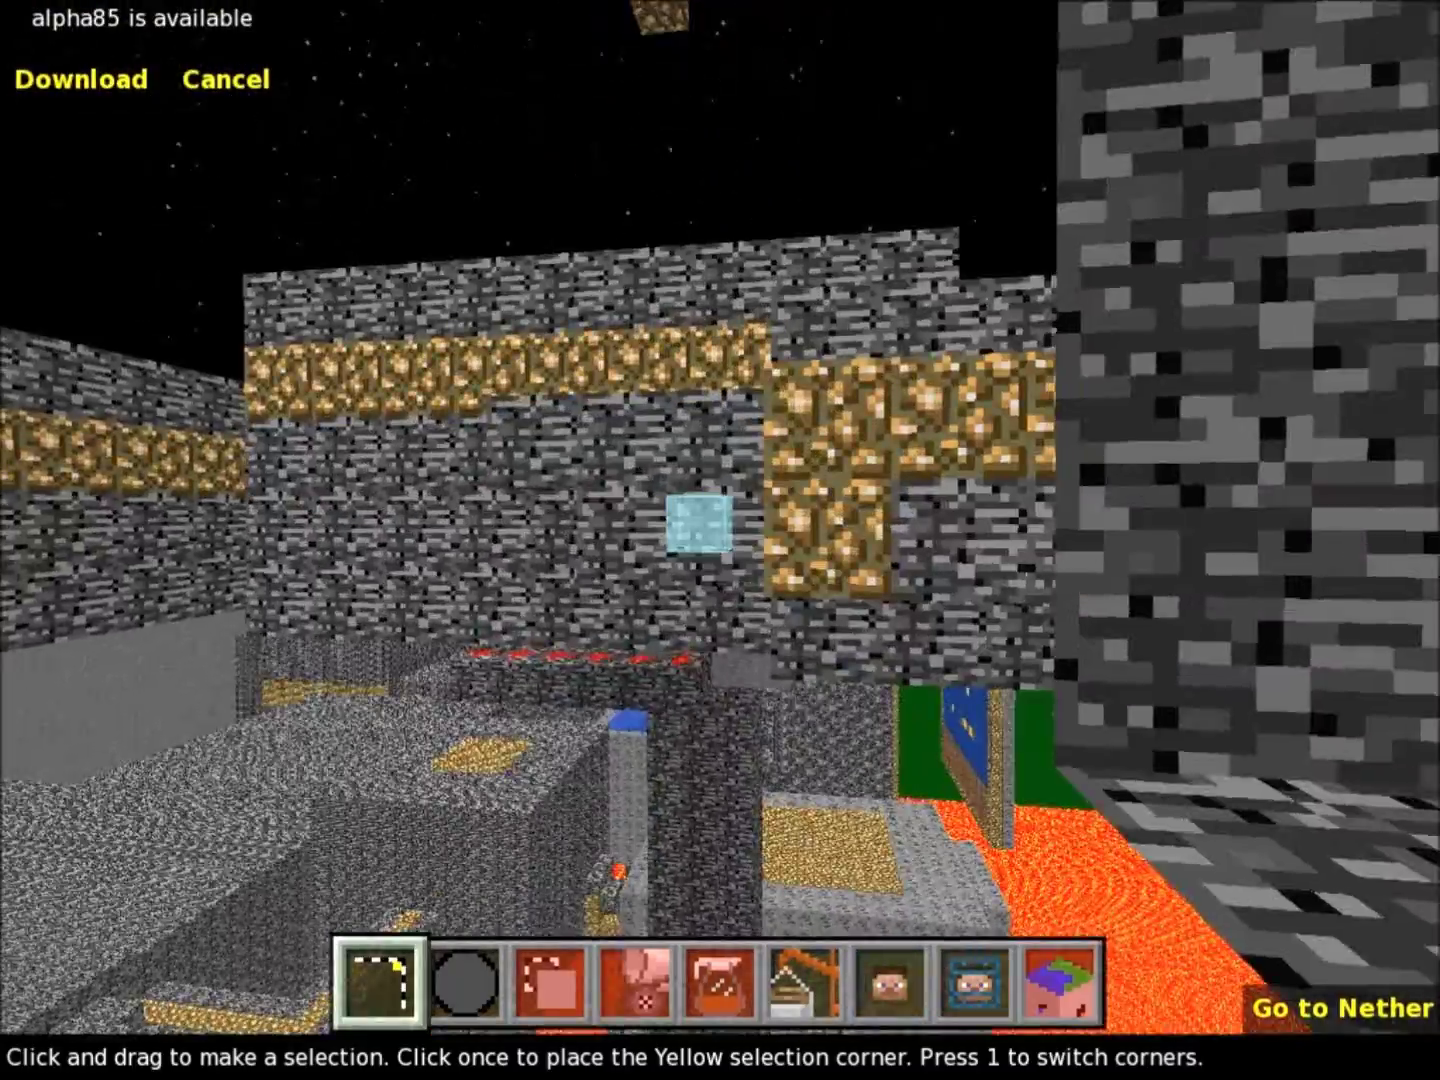
key(w)
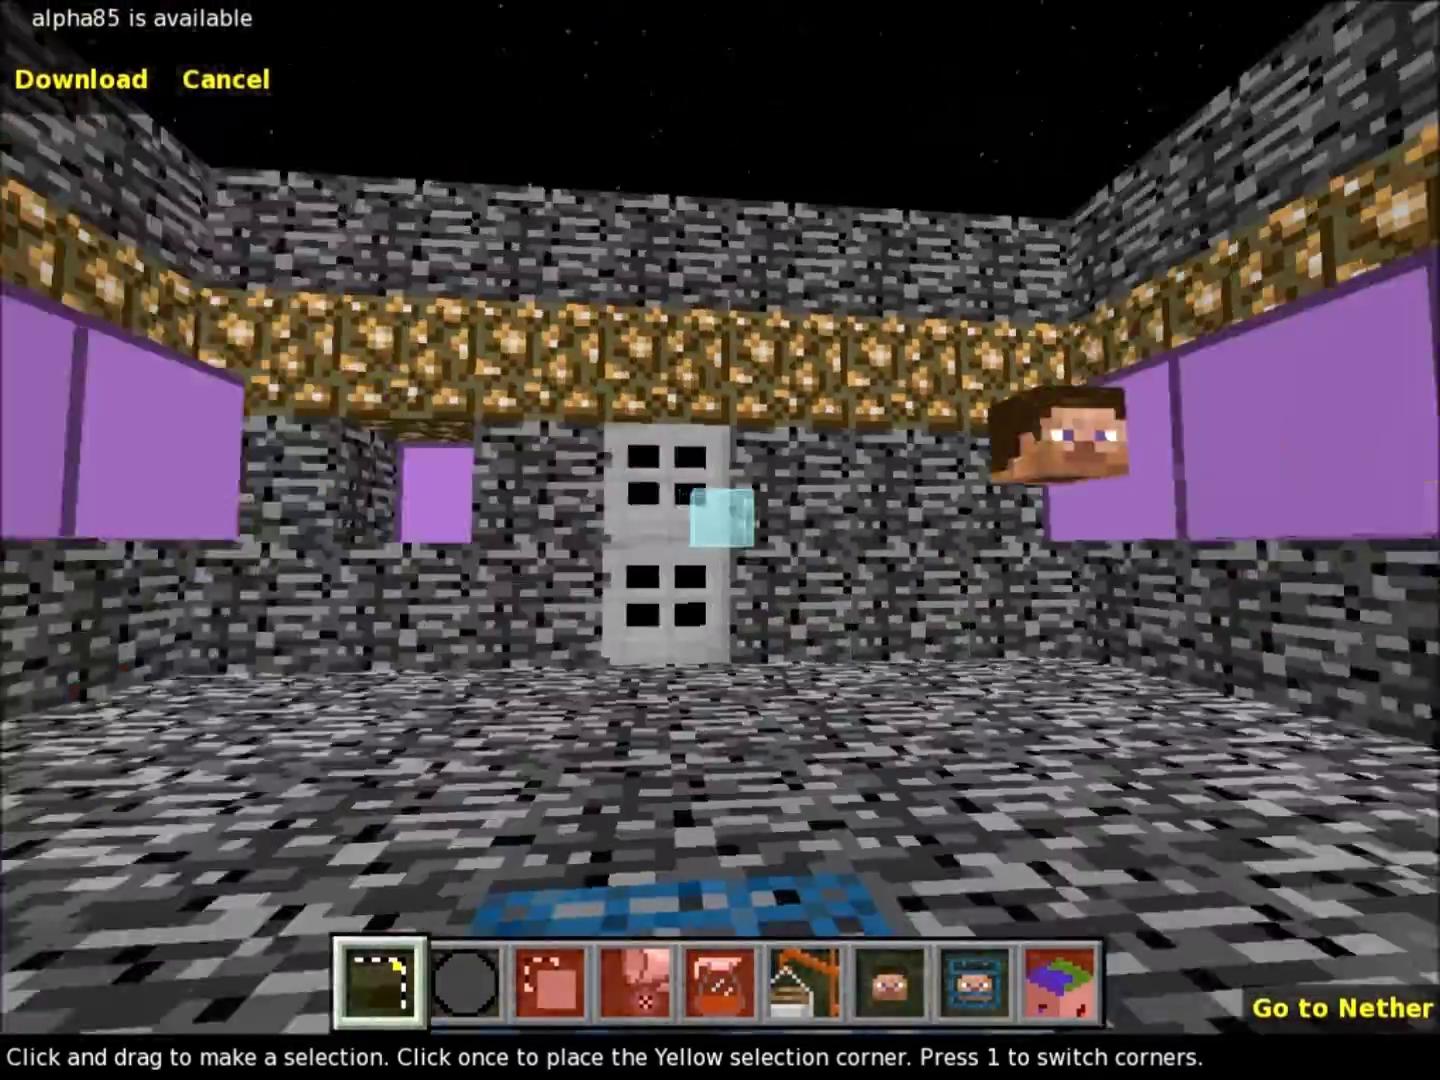
key(a)
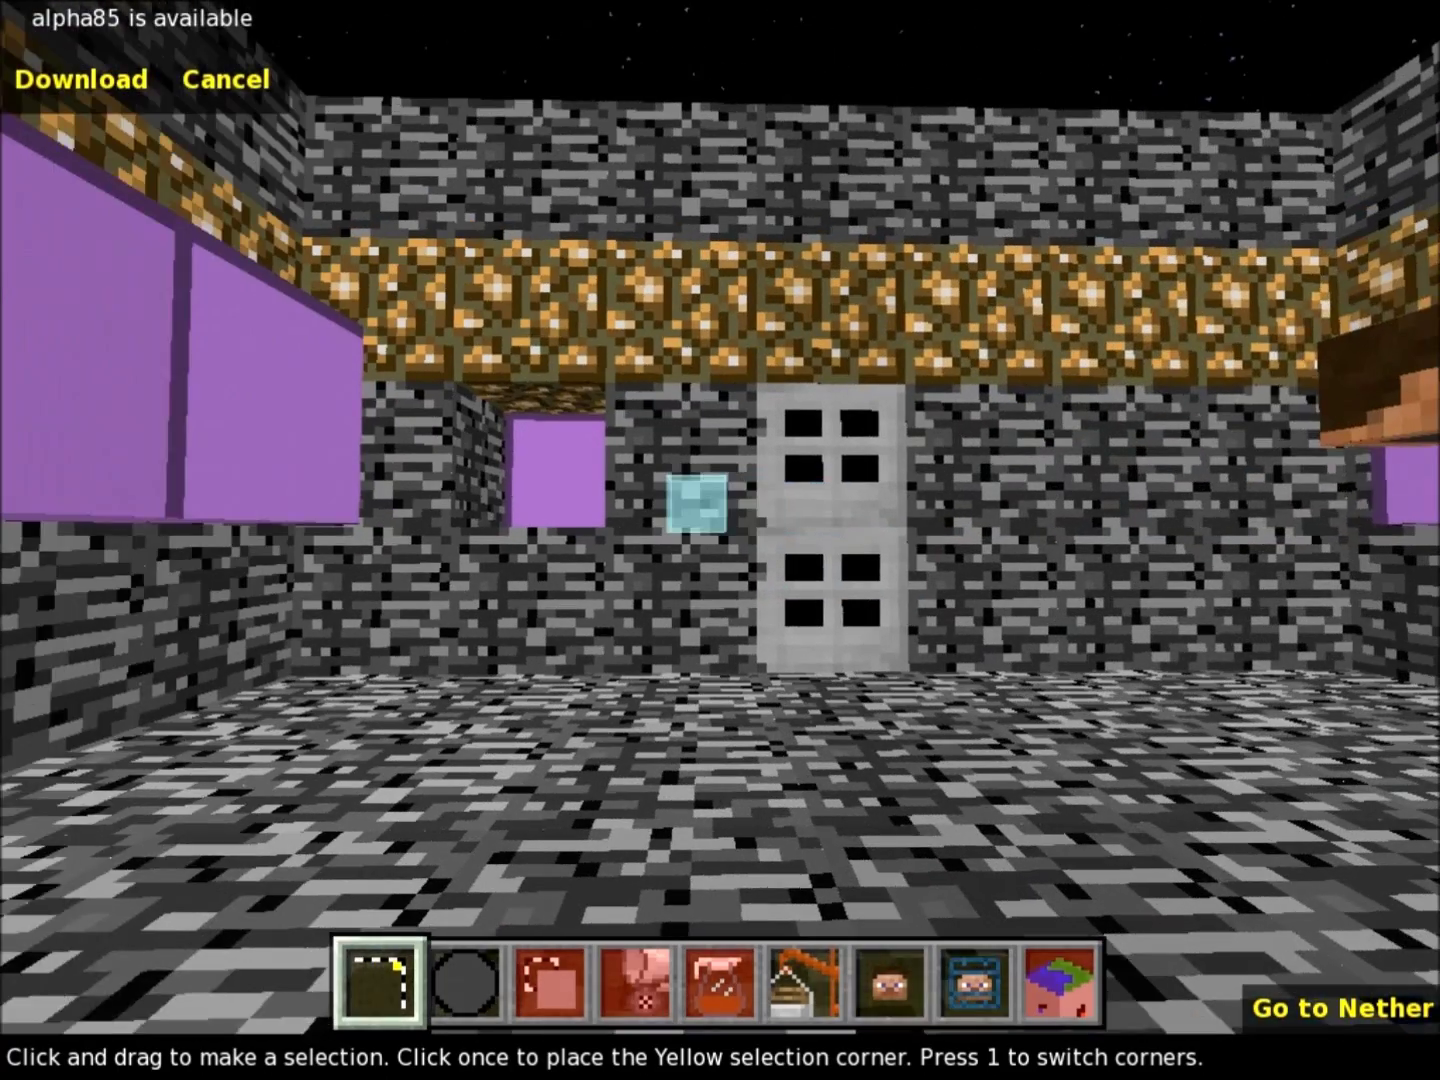
key(d)
key(k)
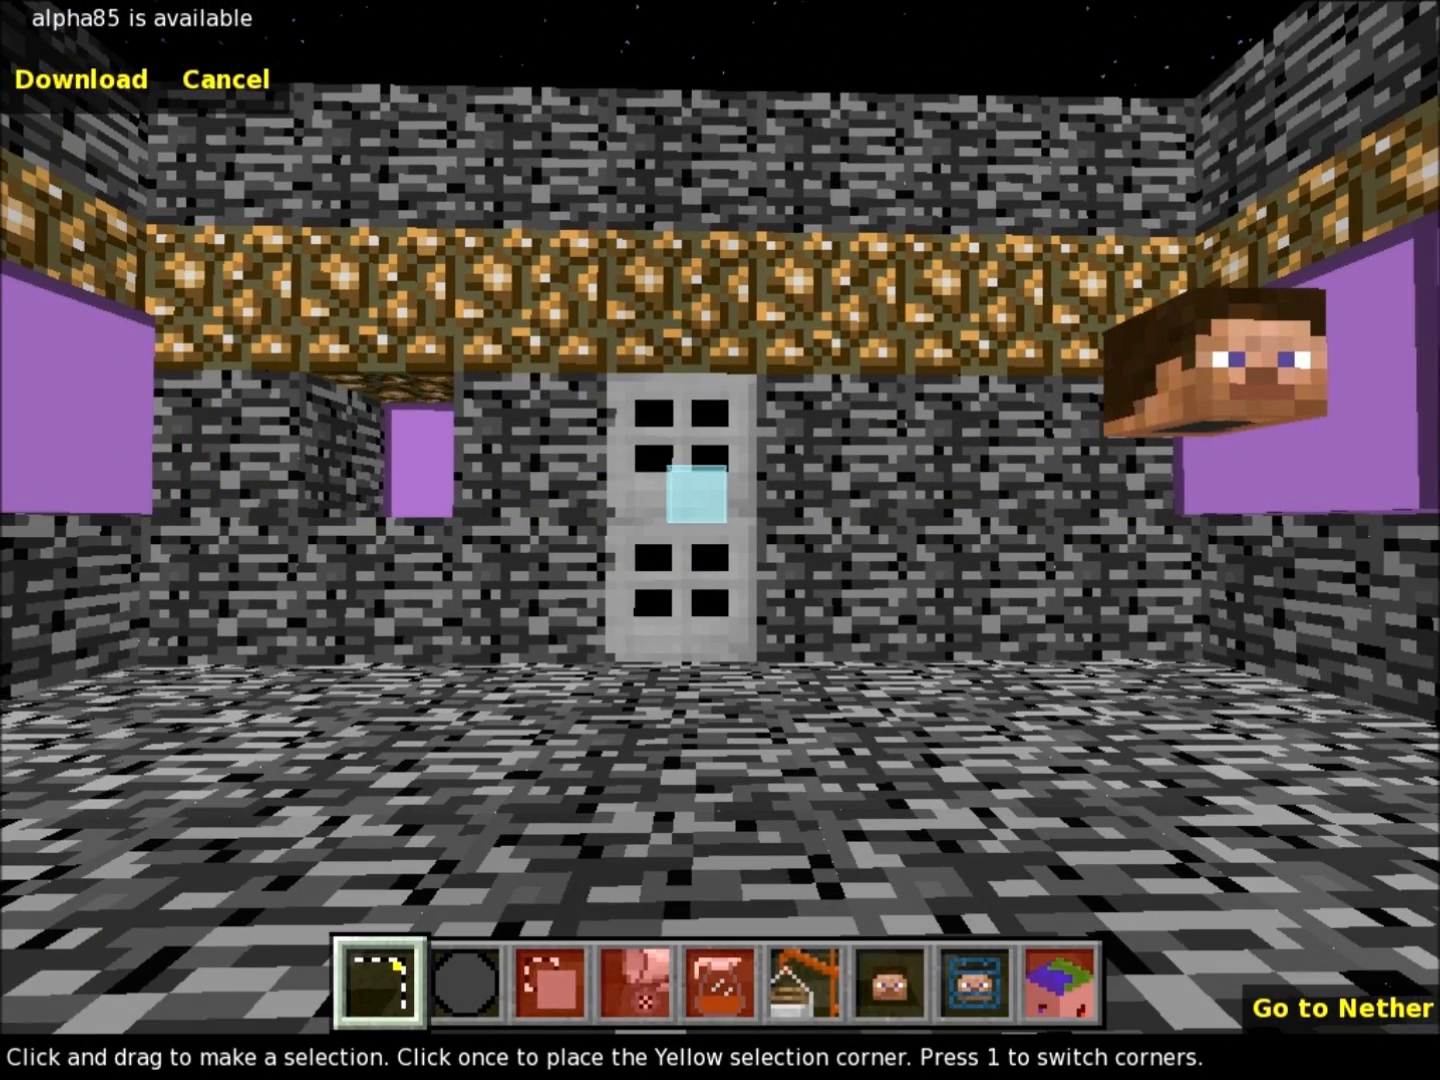
key(d)
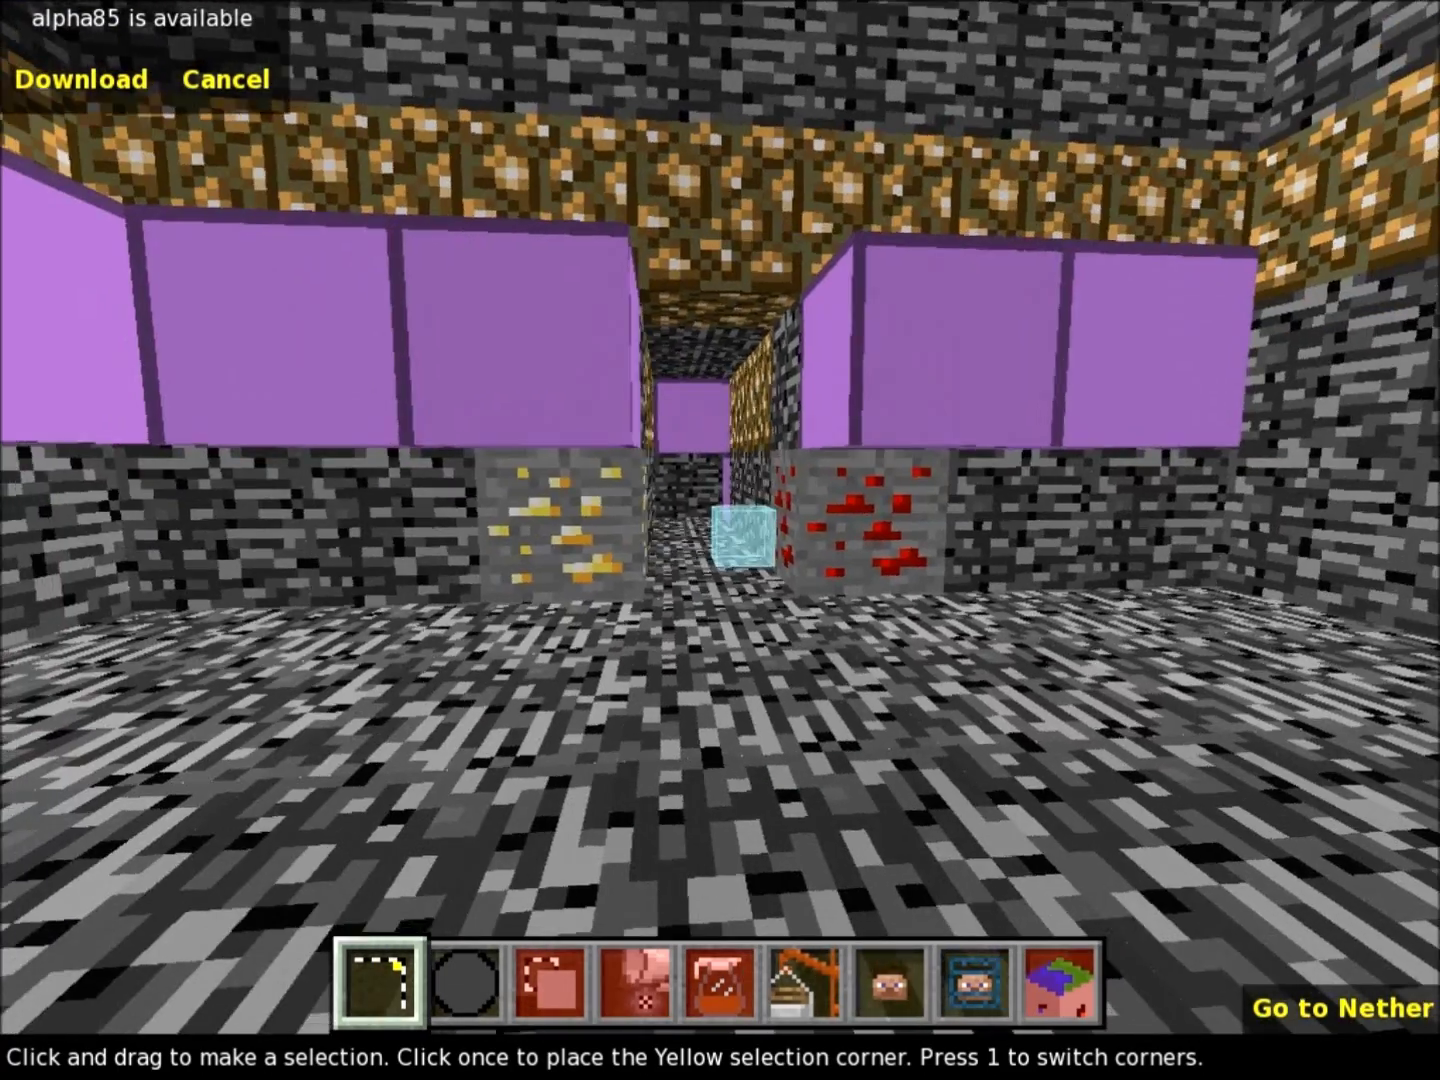
key(a)
key(w)
key(s)
key(a)
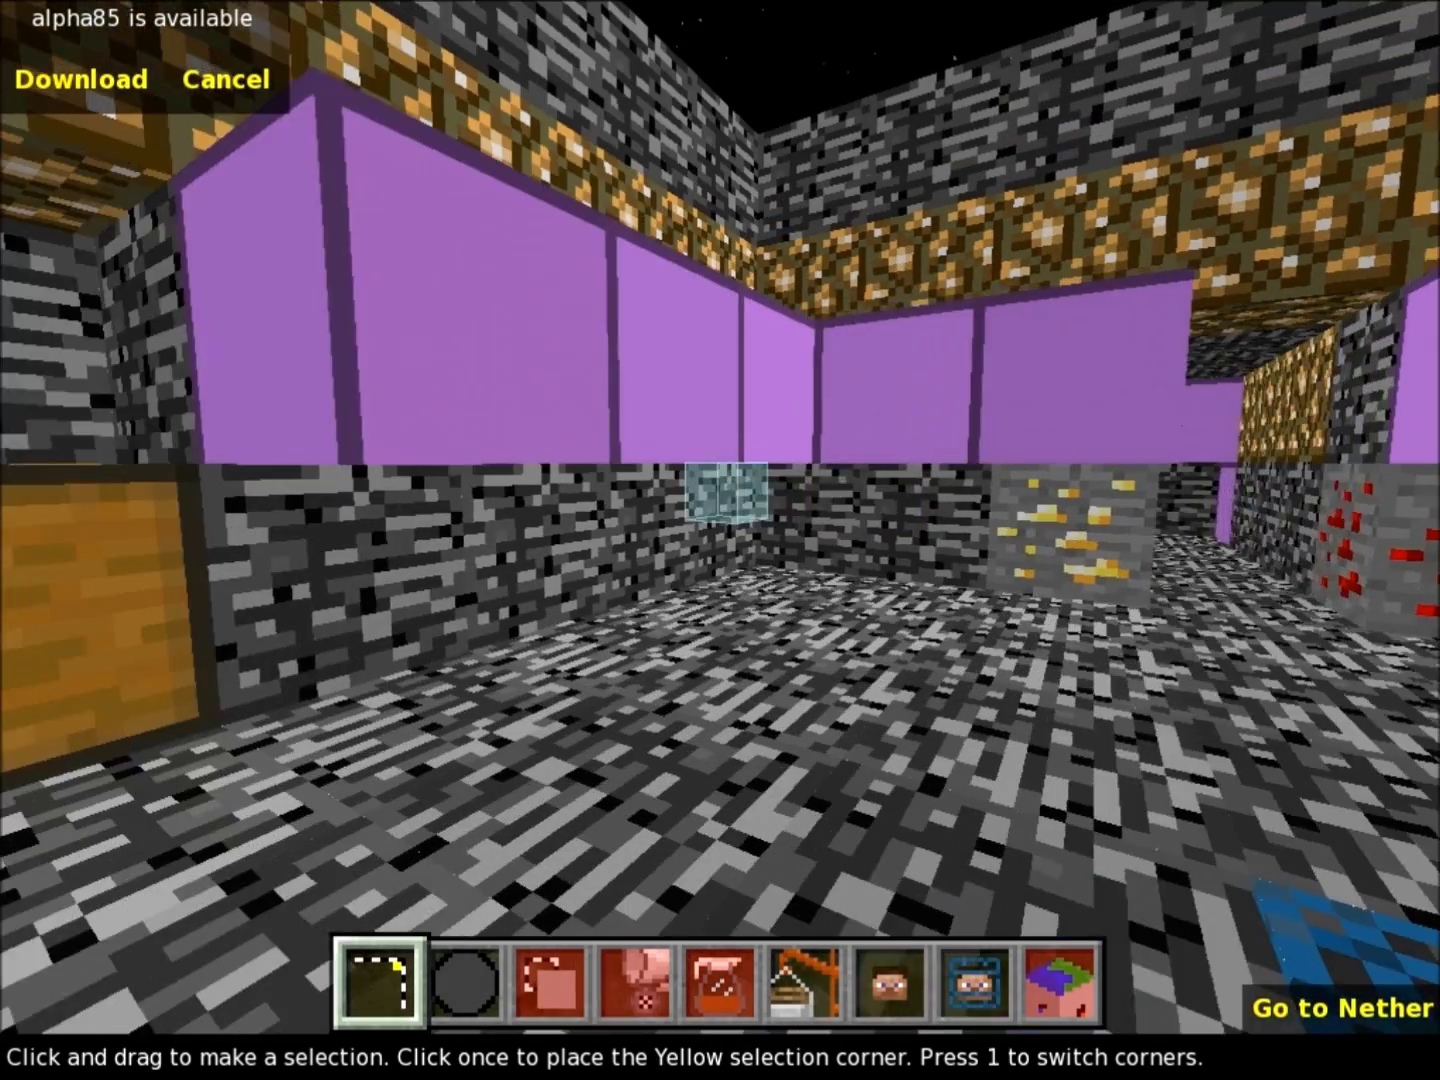
key(d)
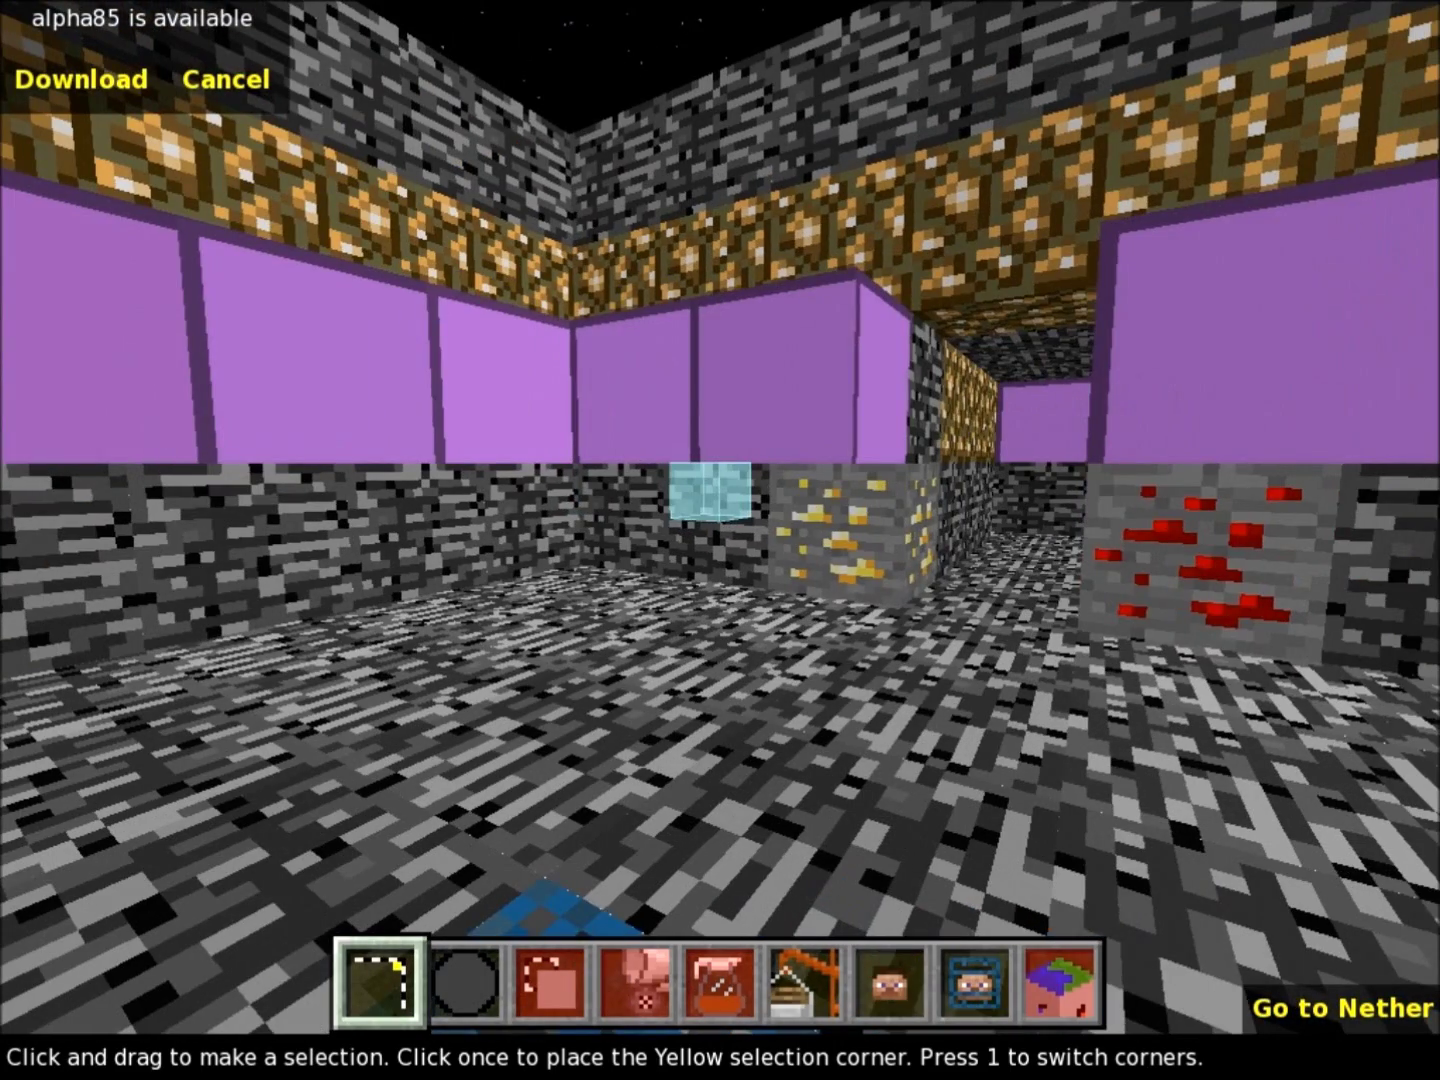
Step: Examine the purple block rows, the player head and the upper walls of the room from several heights and angles
key(q)
key(z)
key(q)
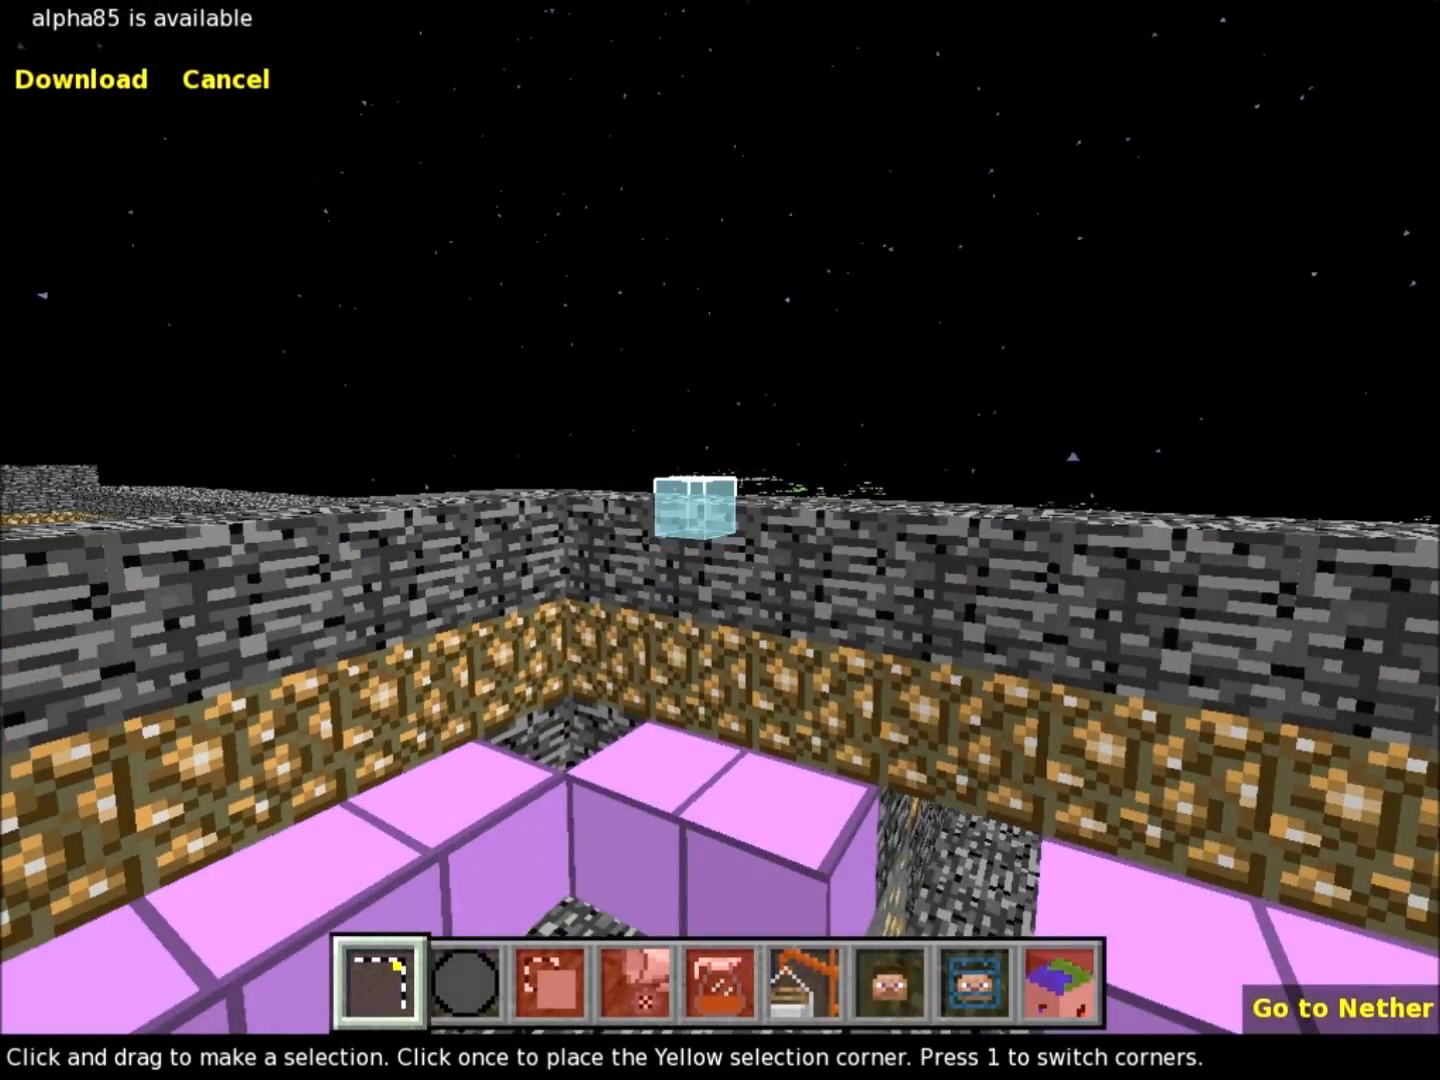
key(z)
key(q)
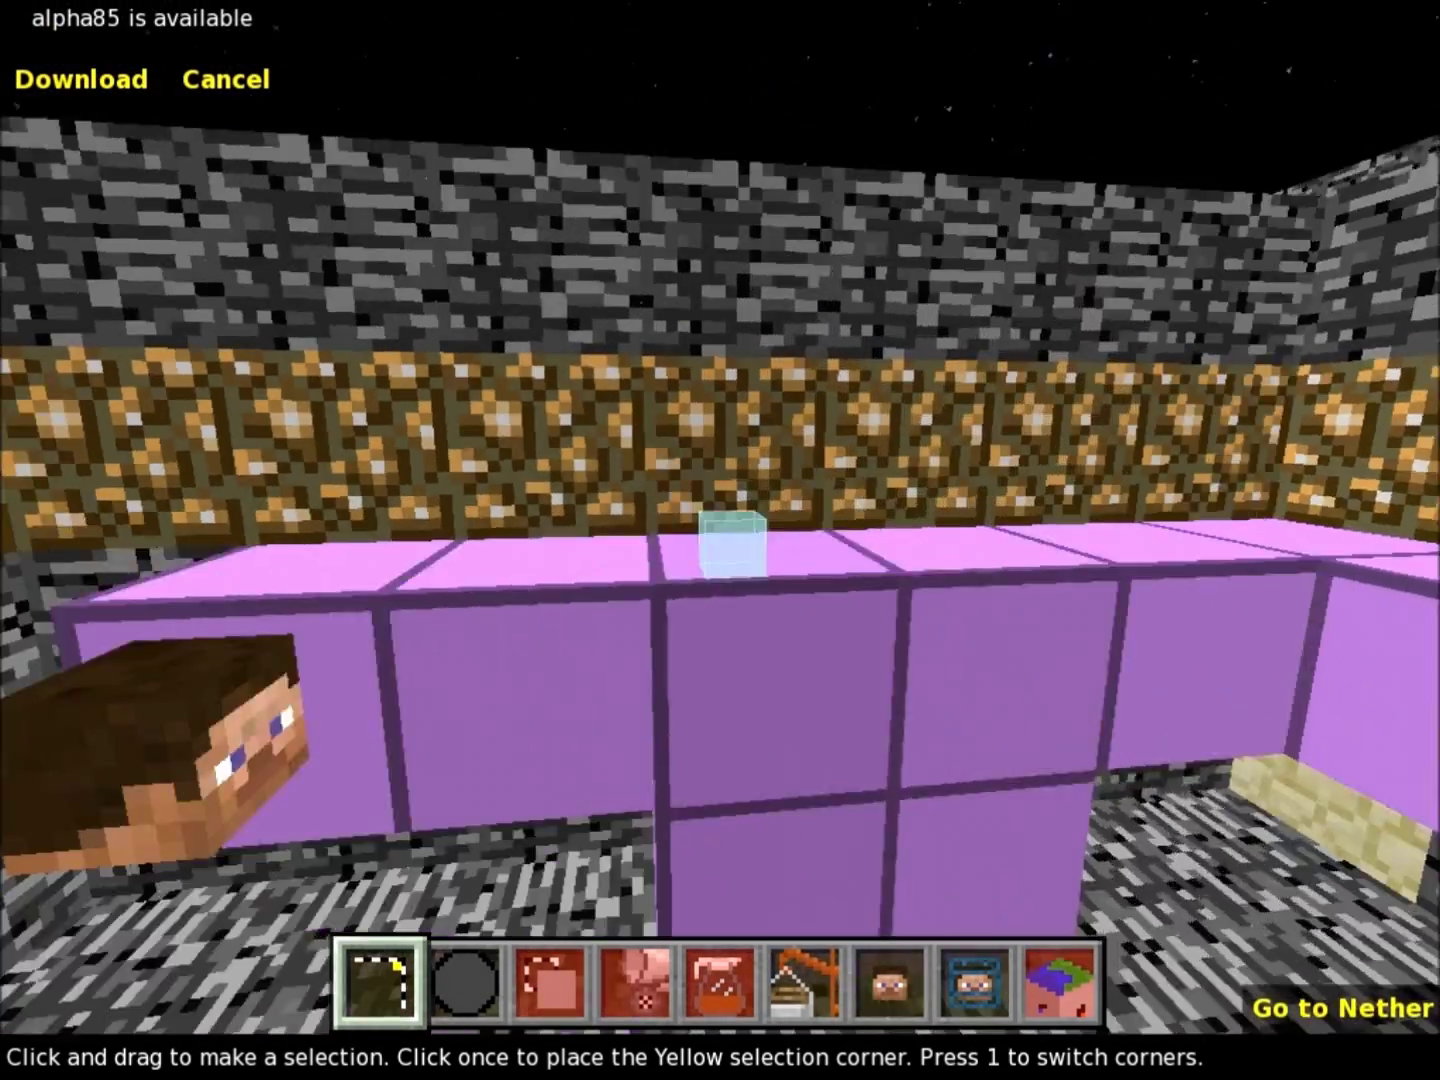
key(s)
key(a)
key(w)
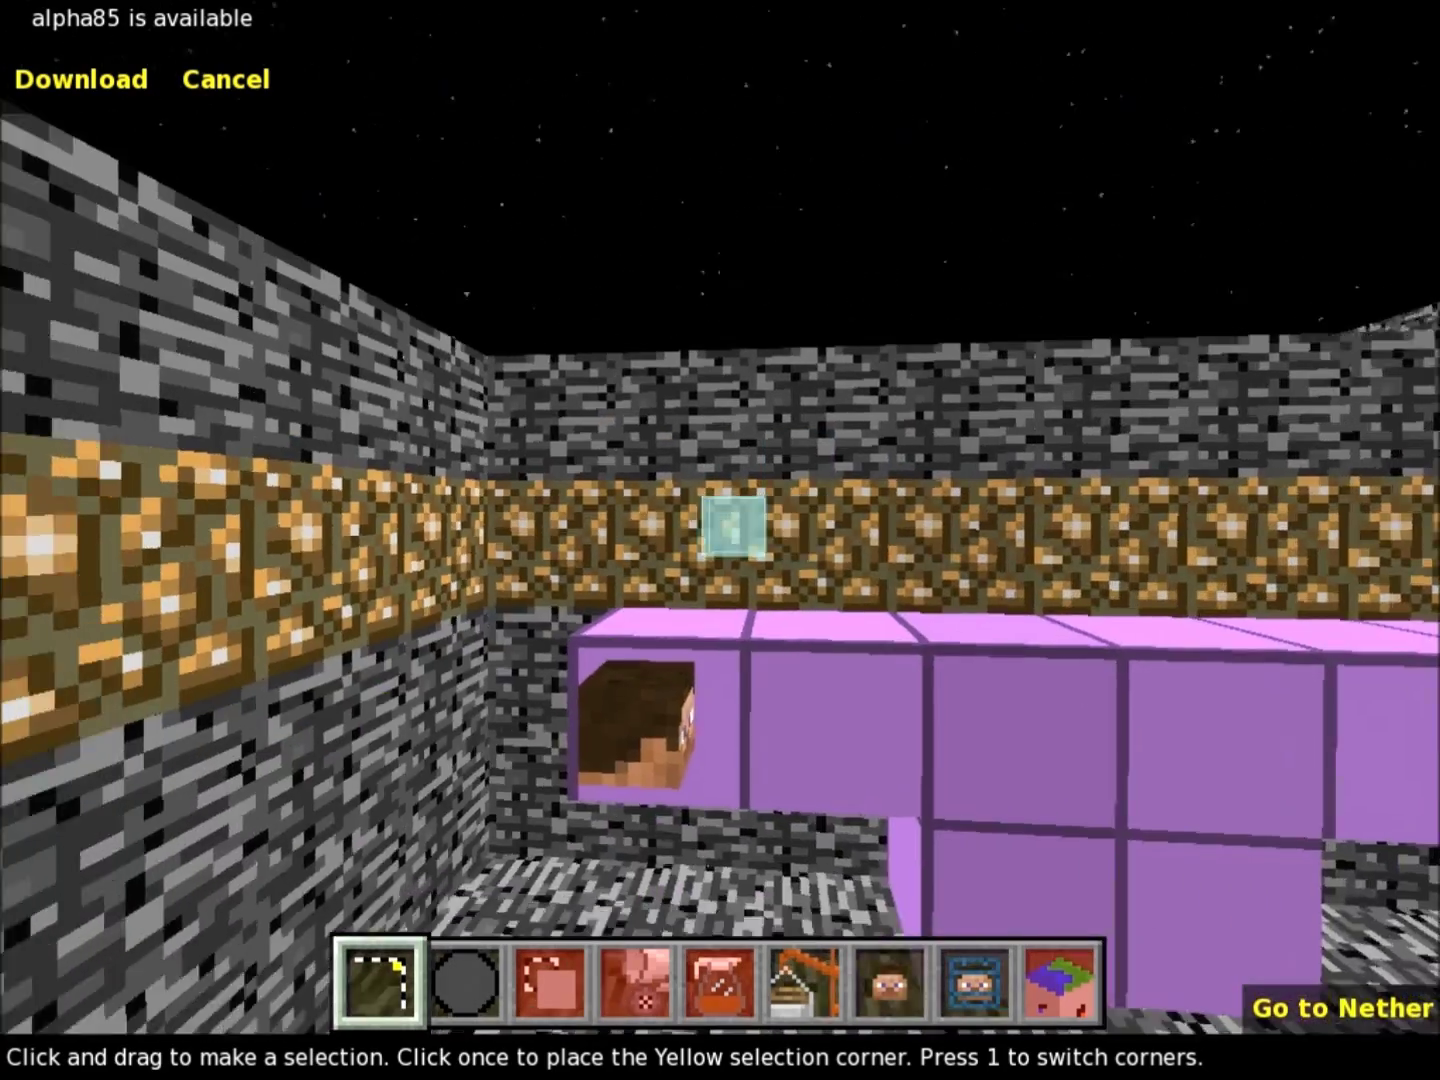
right_click(553, 505)
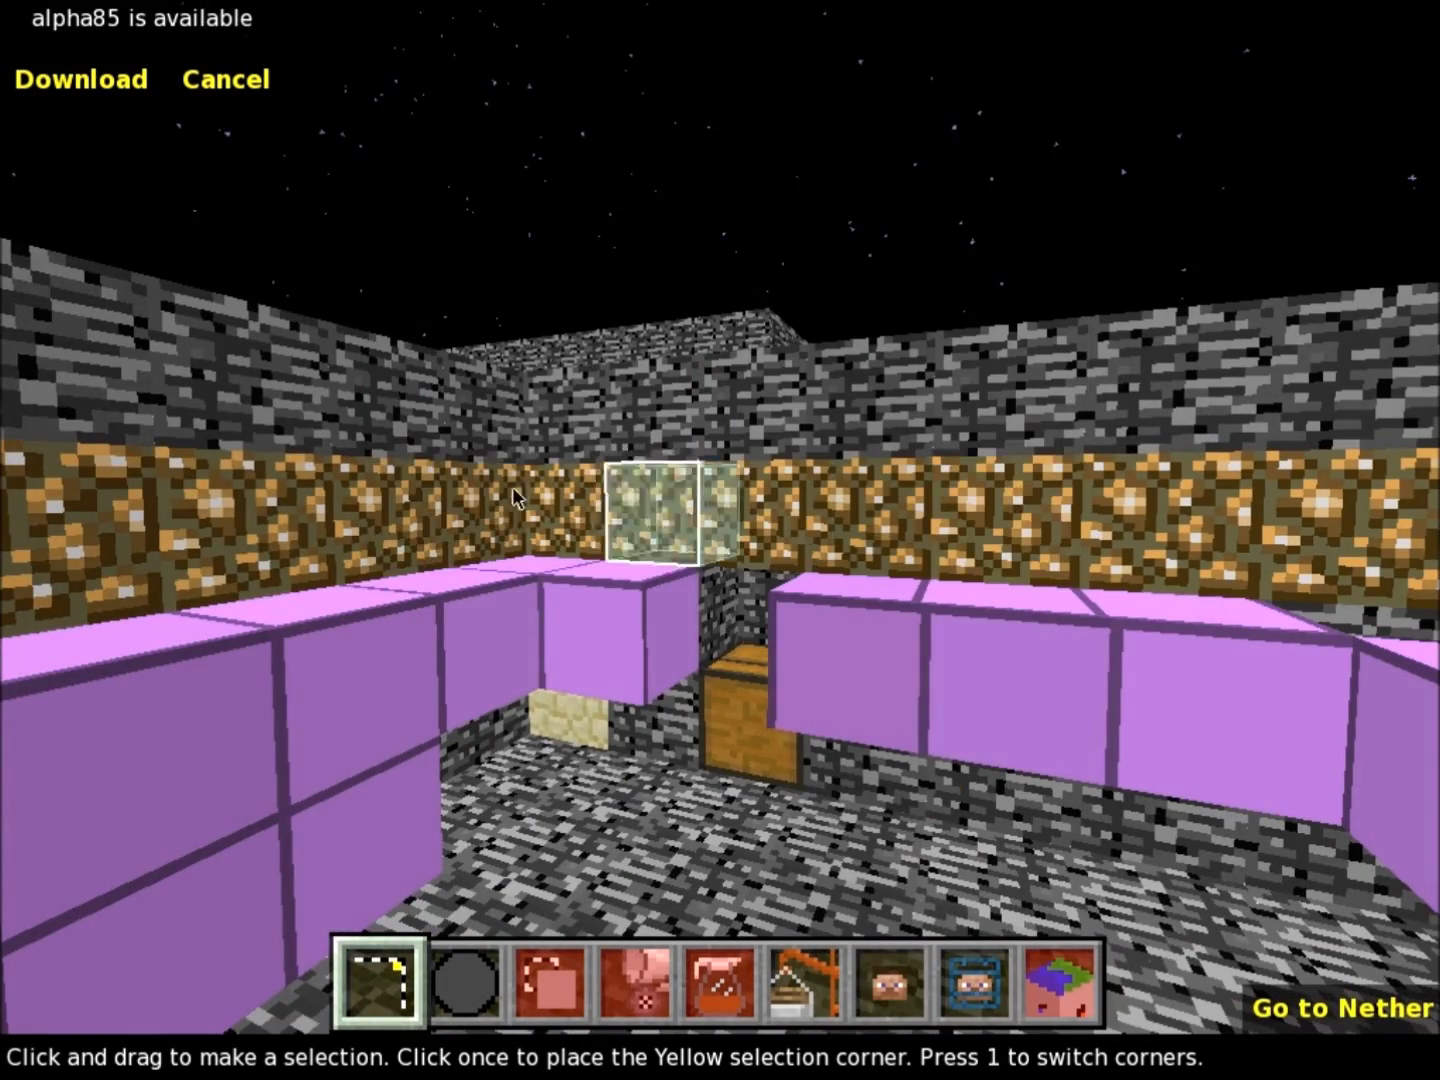
key(w)
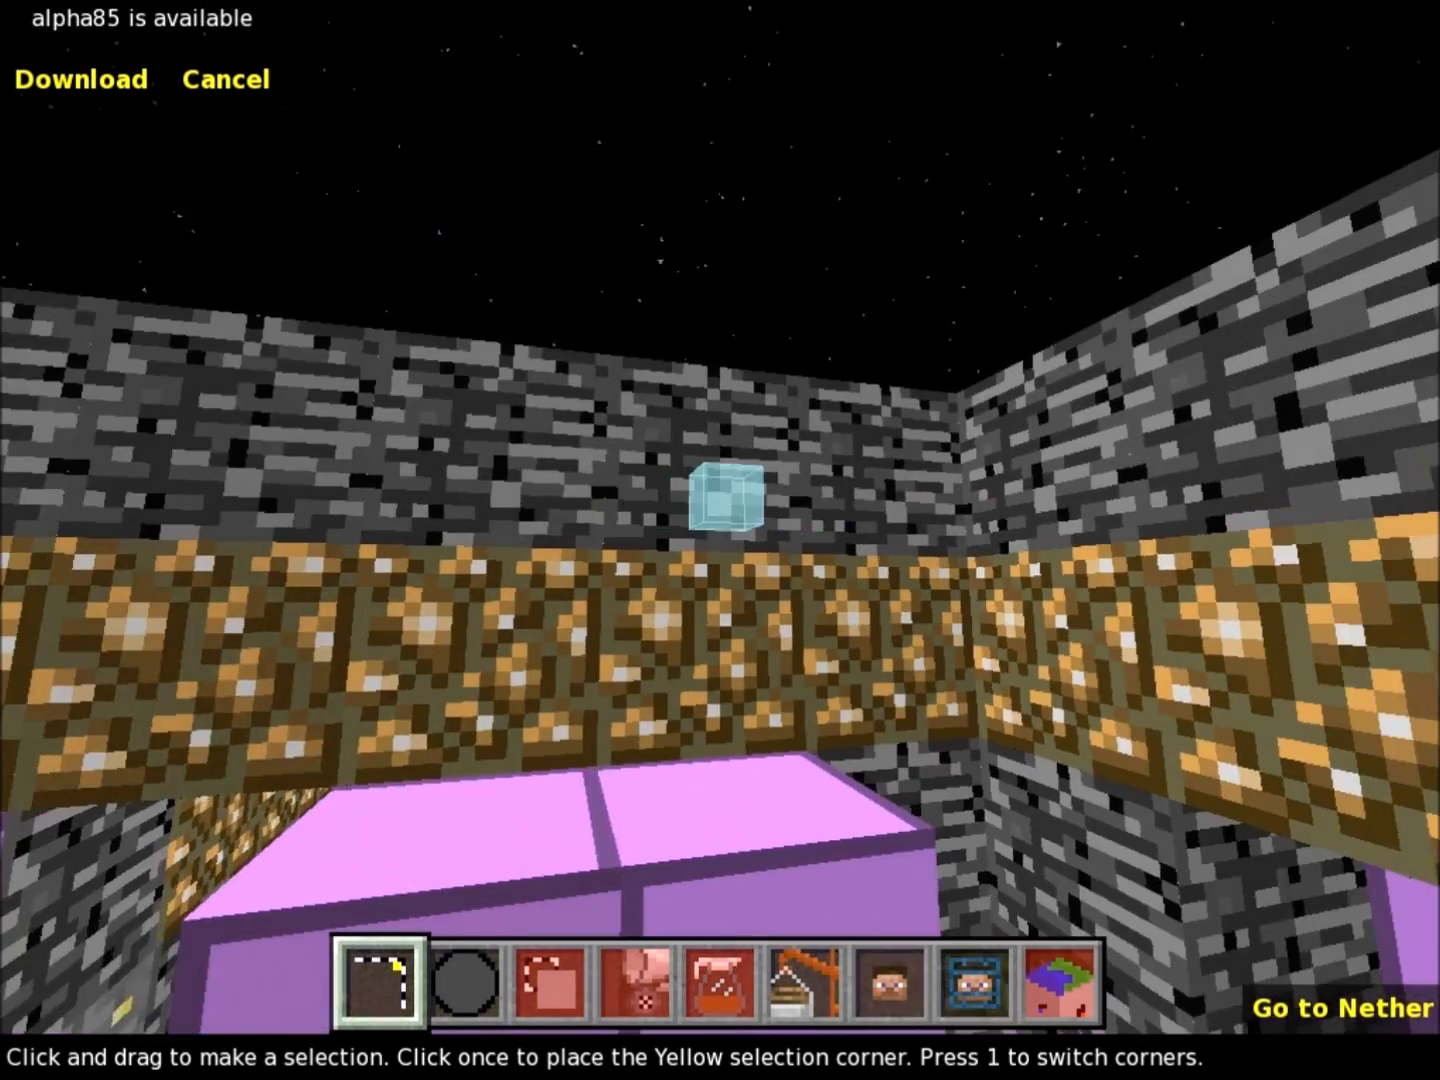
key(w)
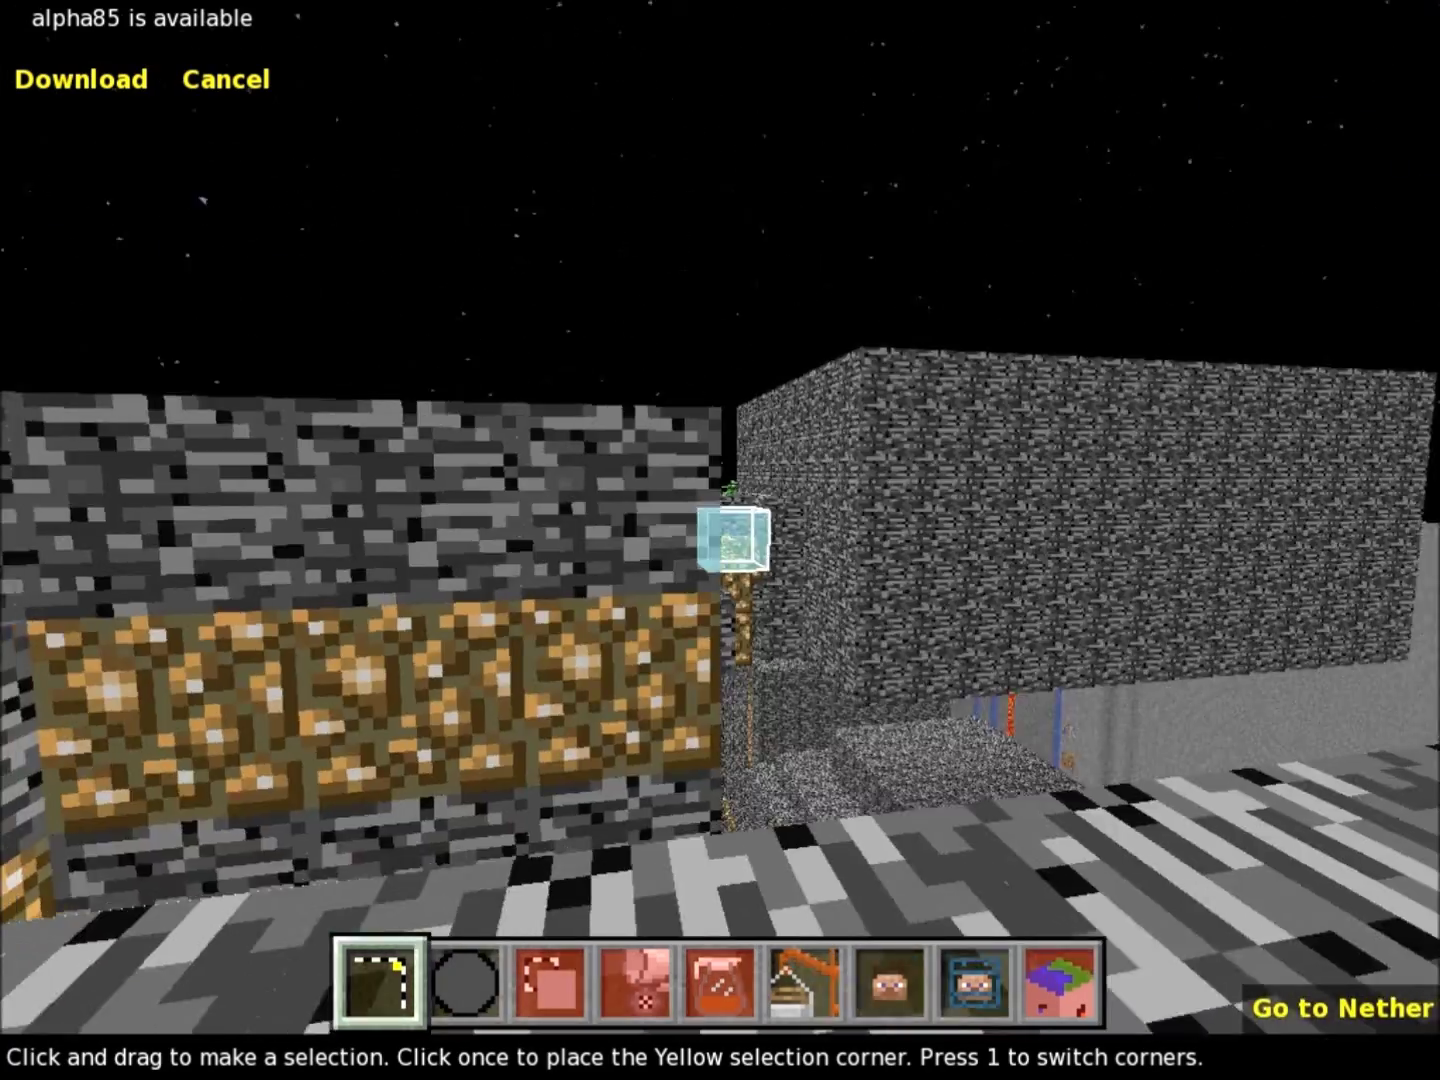
key(s)
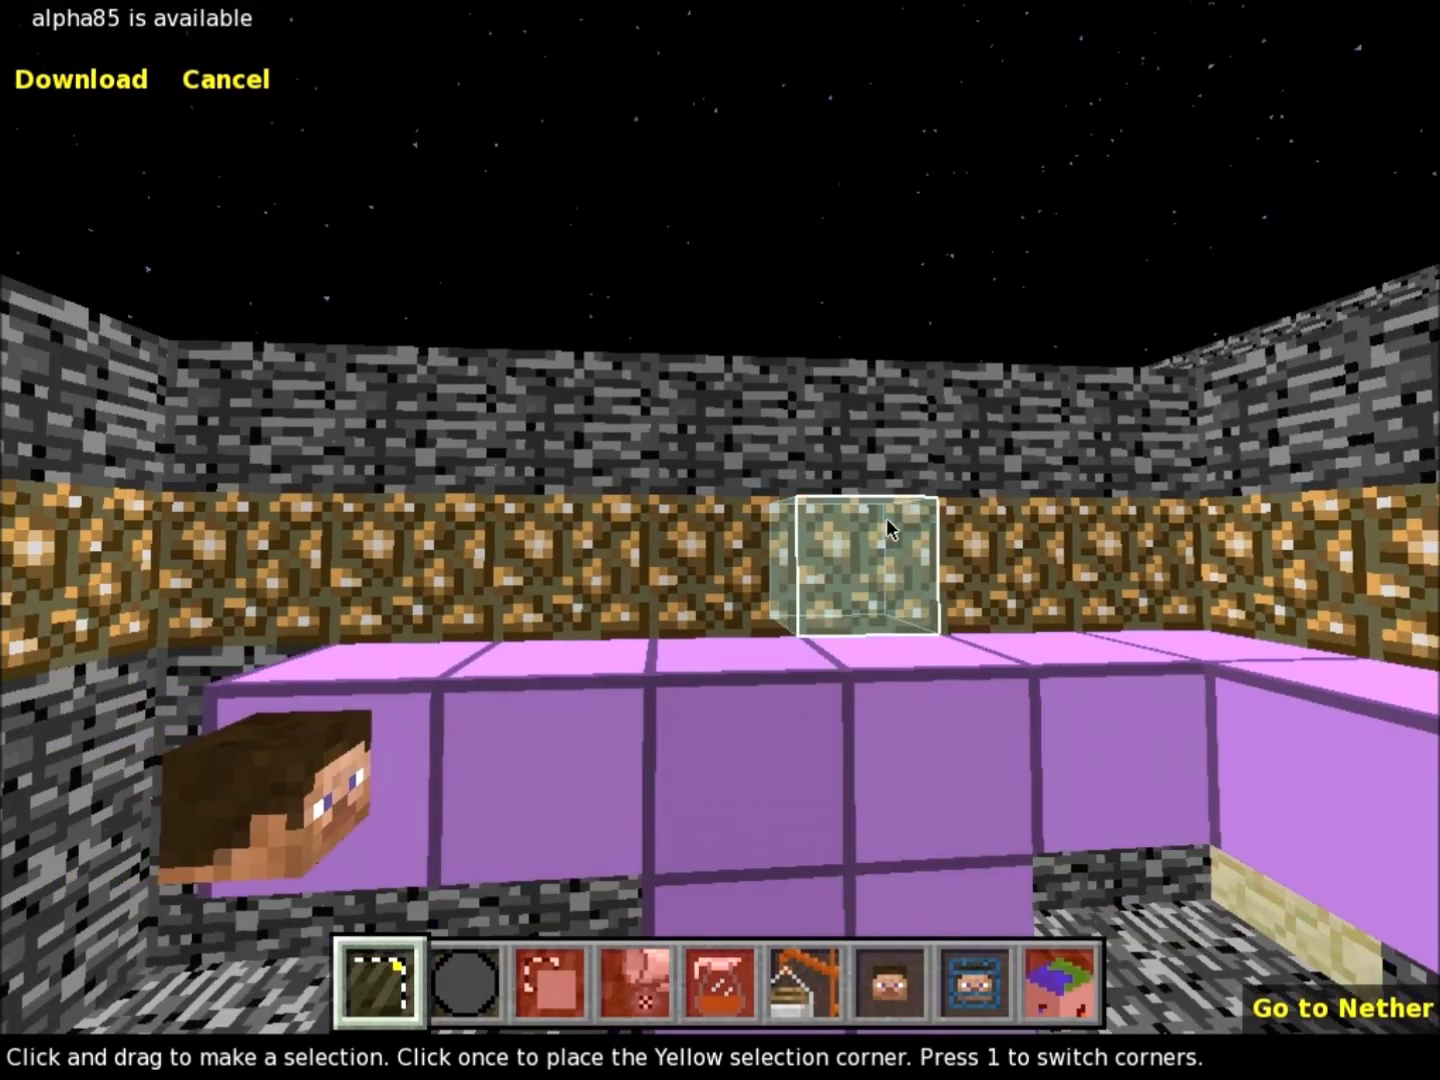
key(a)
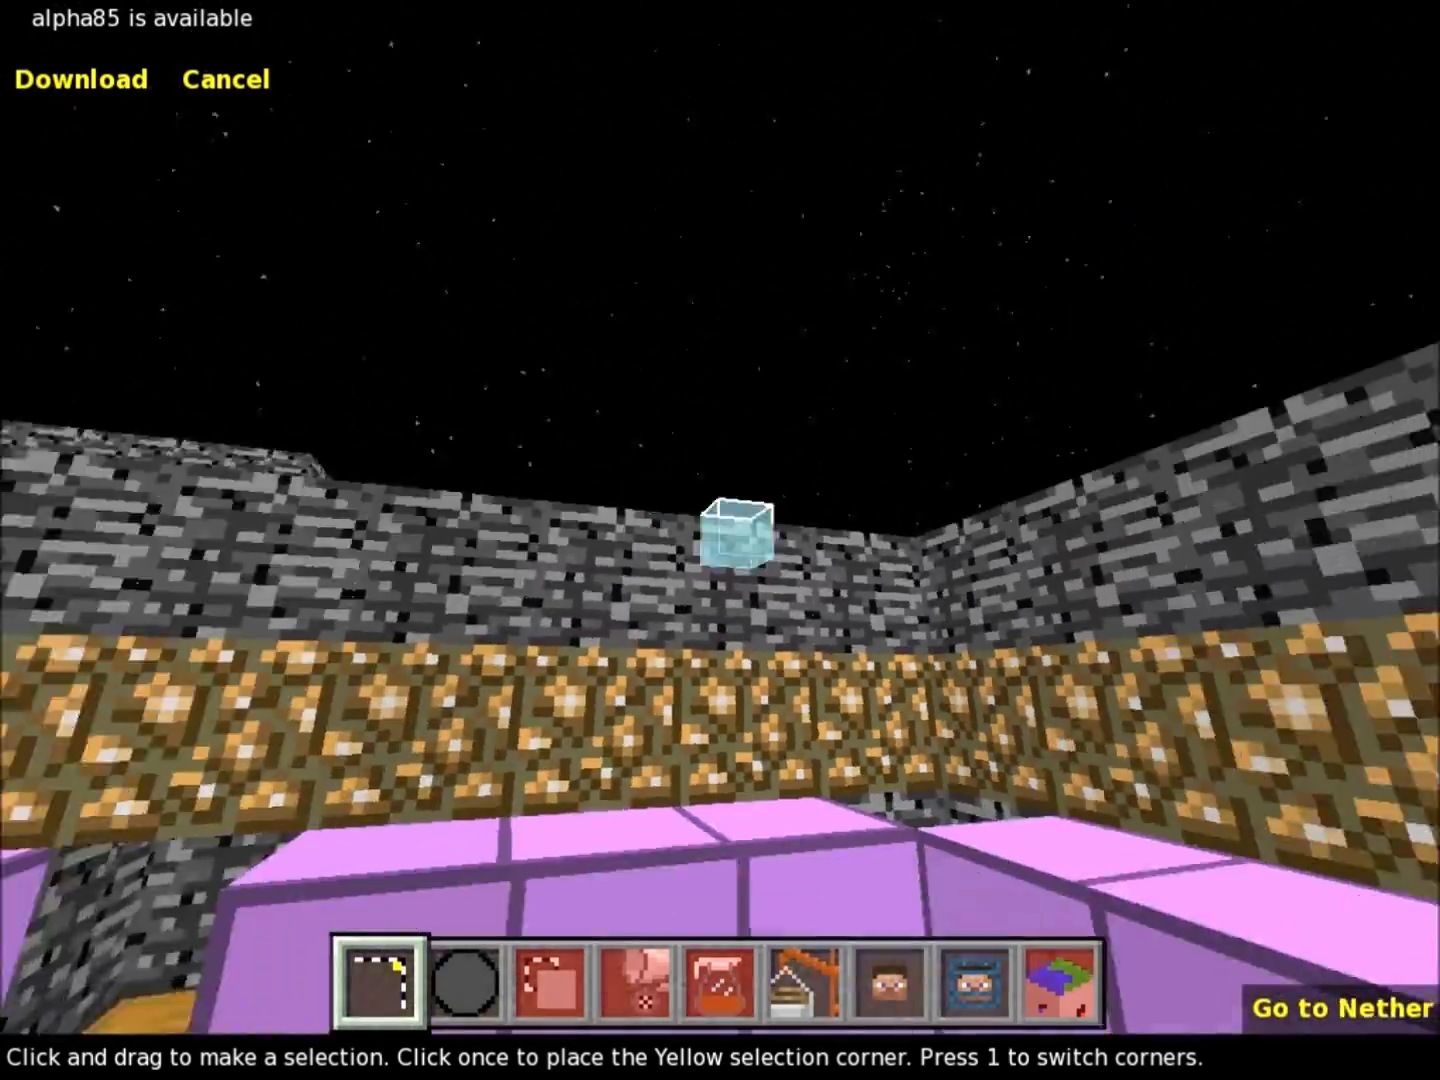
key(s)
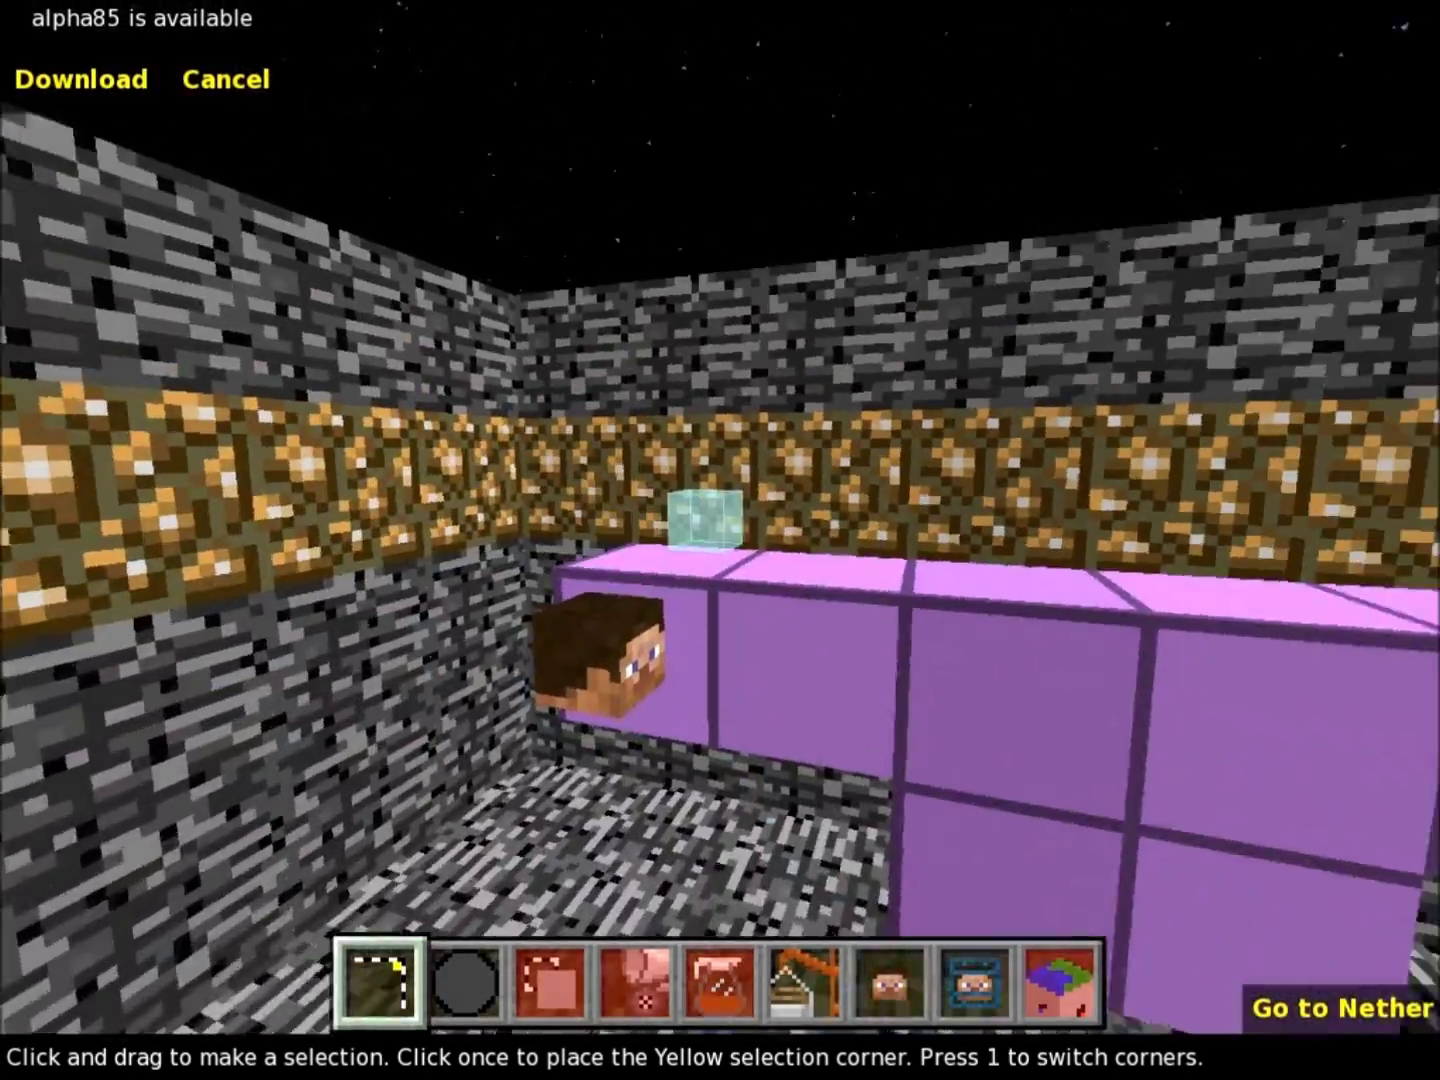
key(a)
key(s)
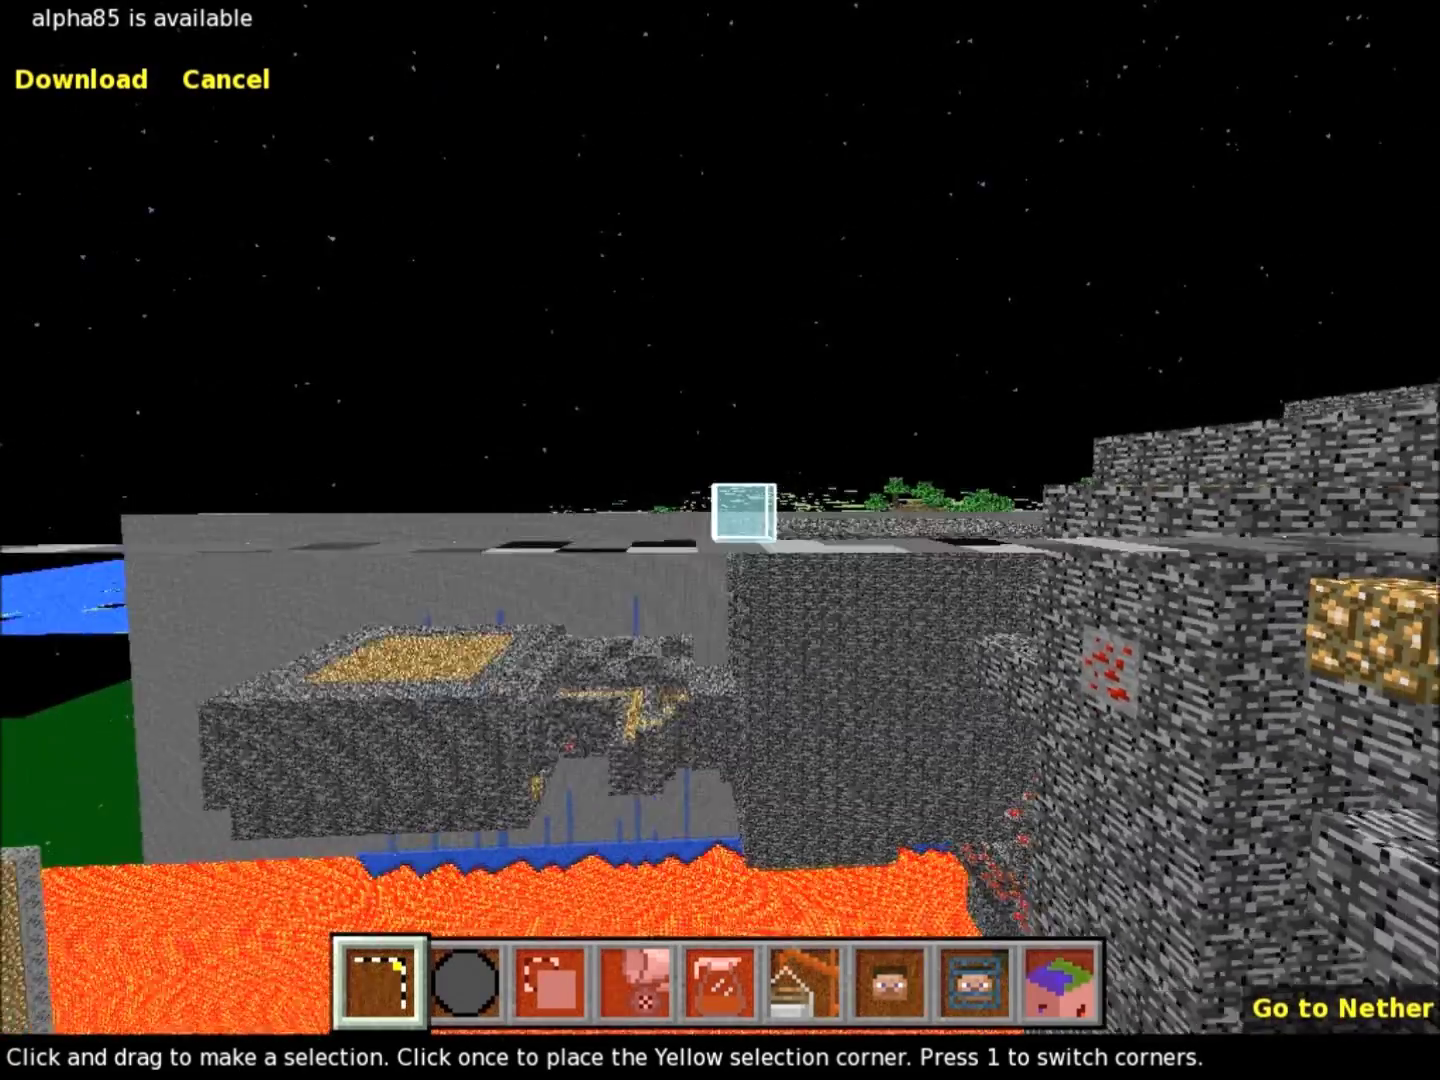
Step: Inspect the bedrock structures around the purple-block room, including the glowstone bands, chest, stepped wall and redstone ore block
key(w)
key(w)
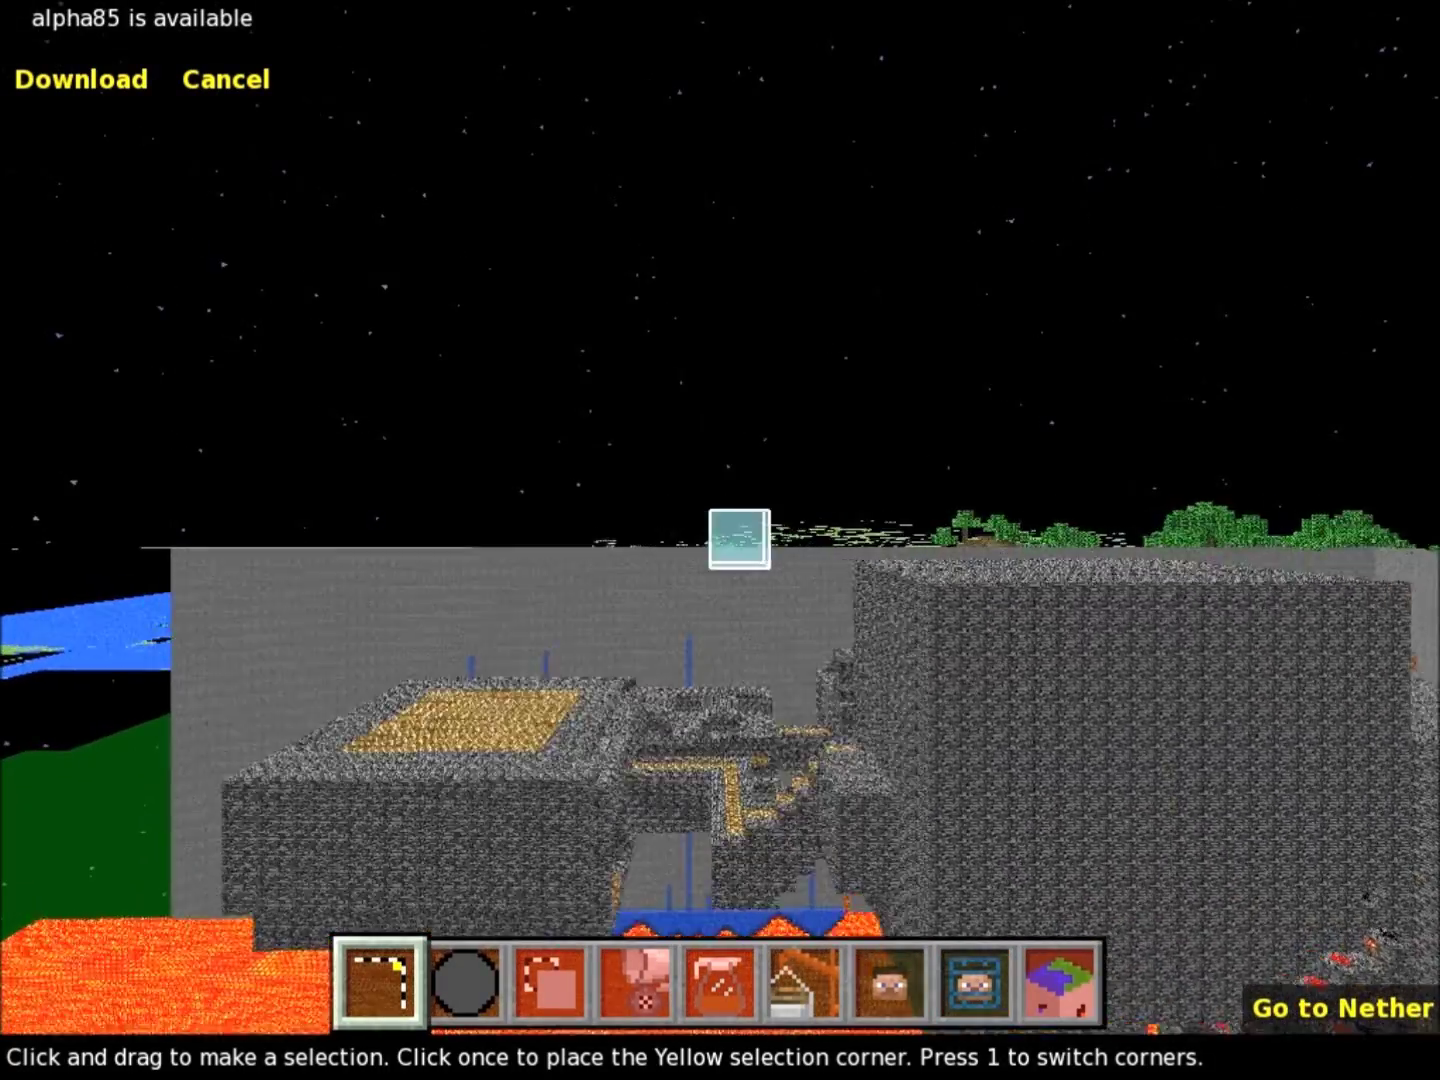
right_click(894, 530)
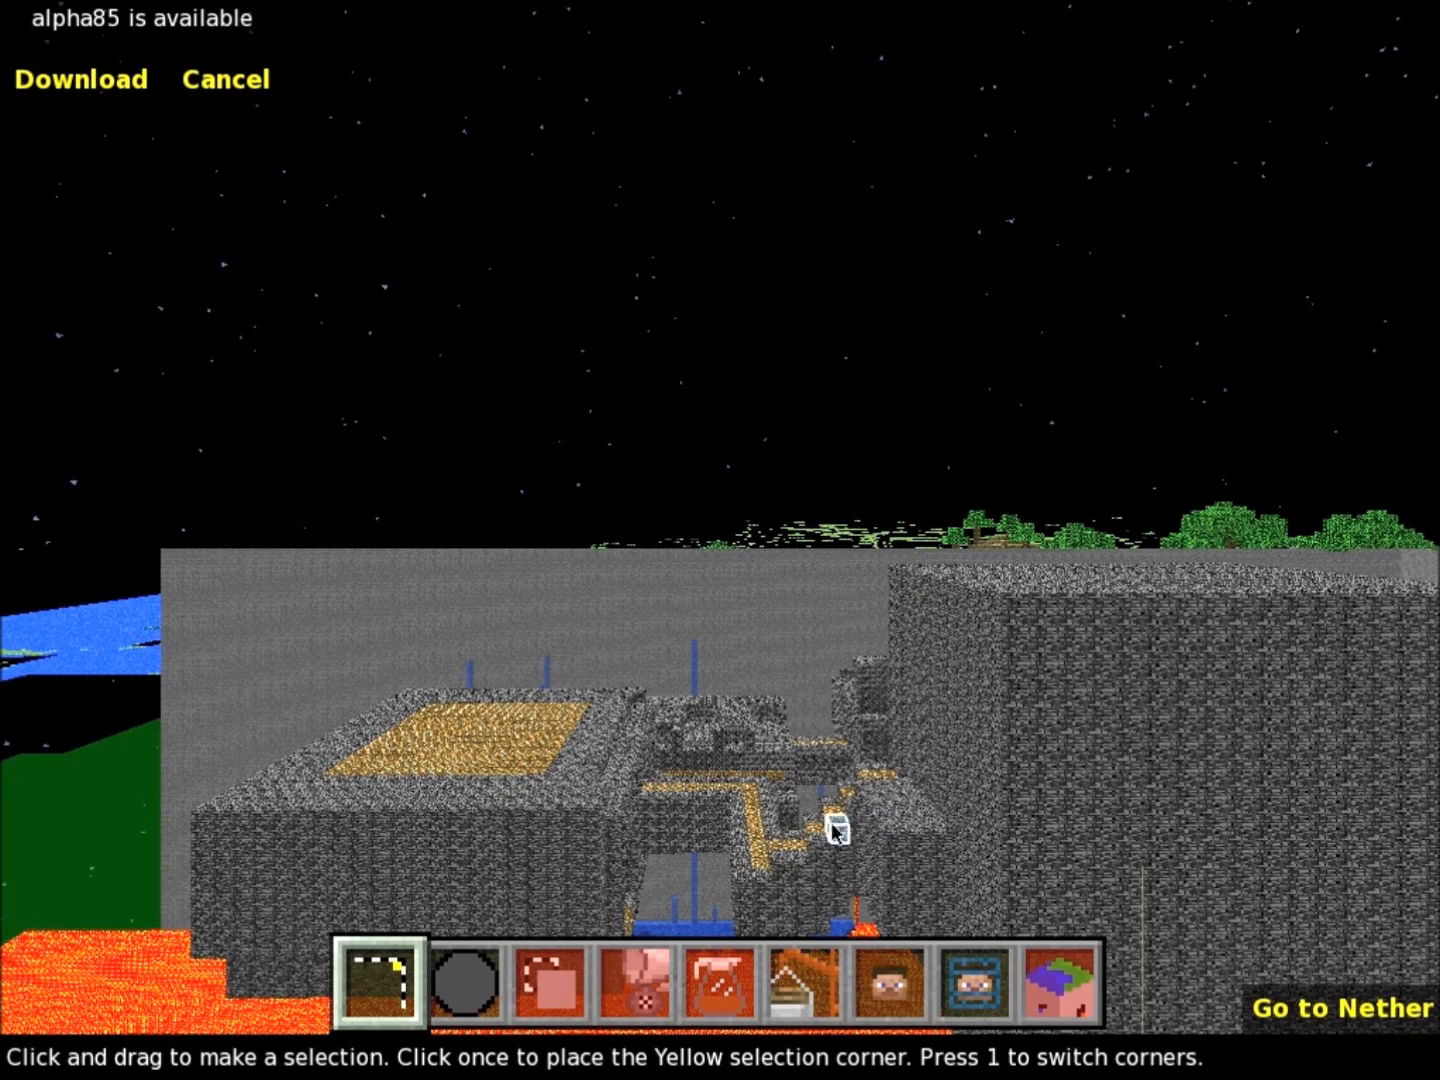
right_click(689, 806)
key(w)
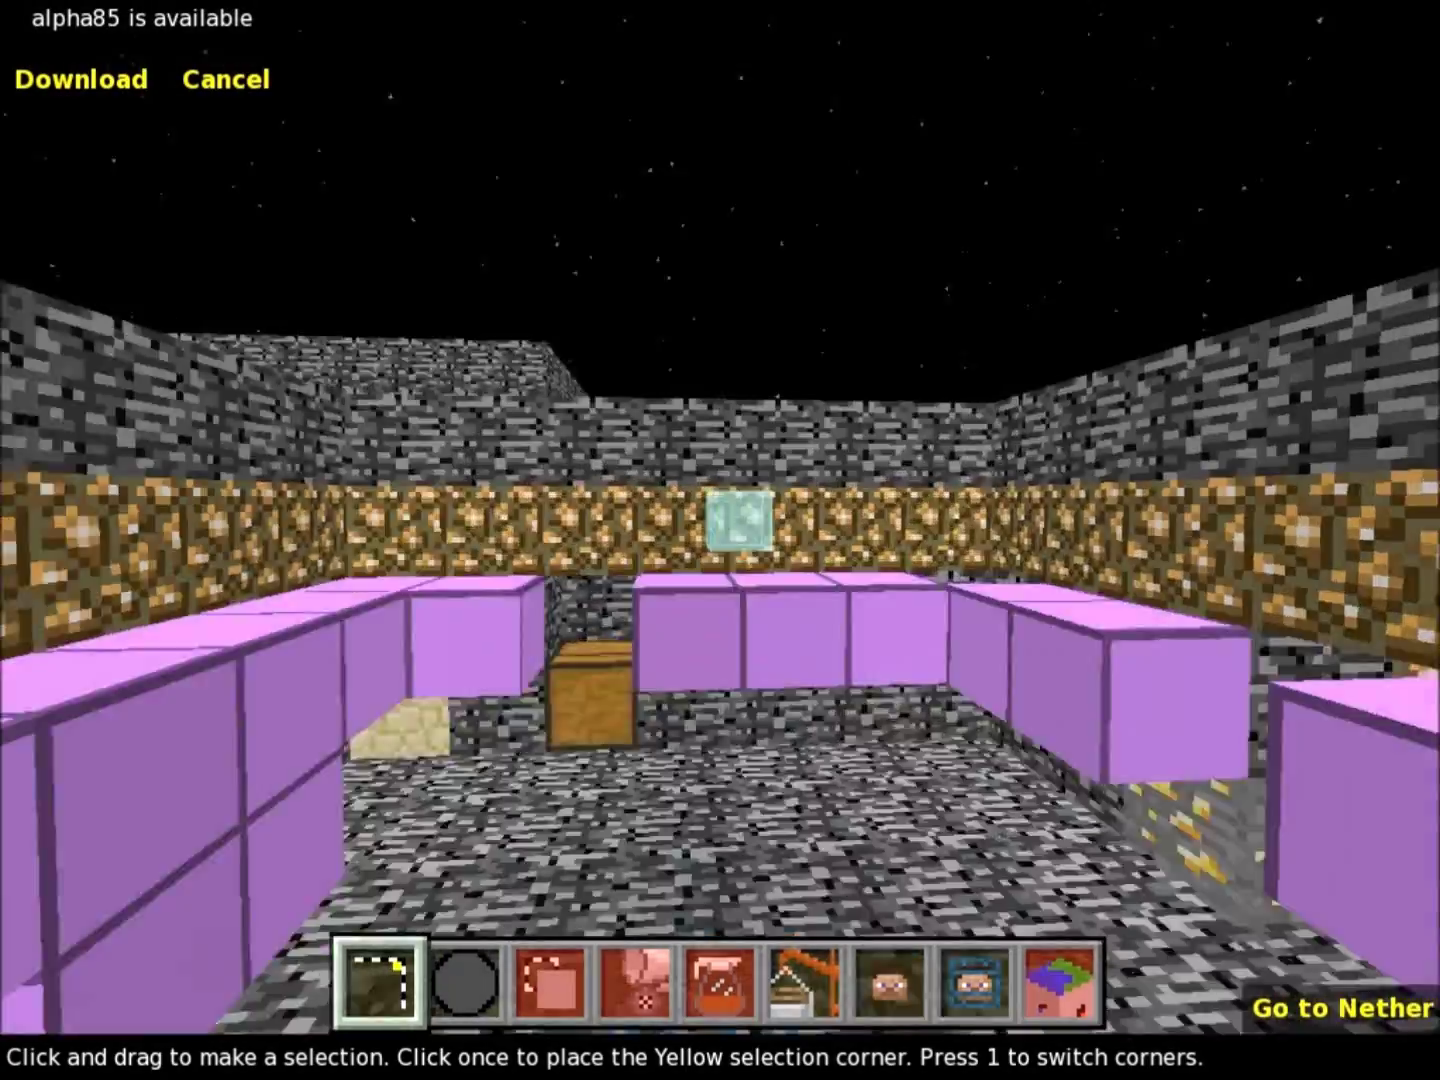
right_click(724, 708)
key(s)
key(s)
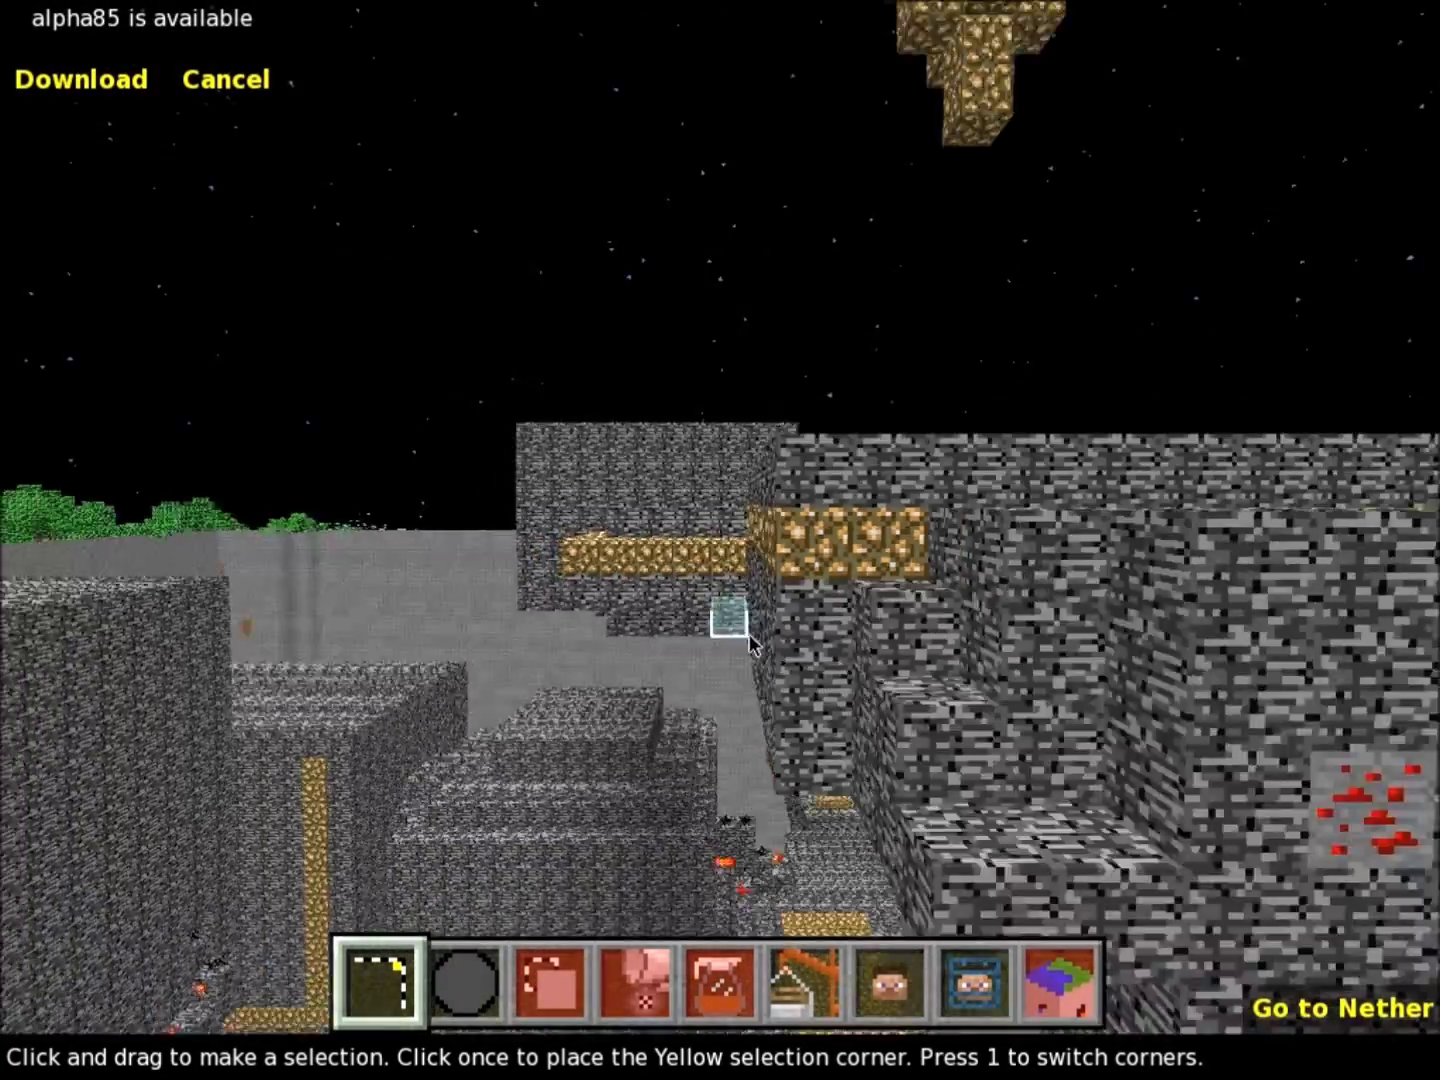
right_click(790, 635)
key(a)
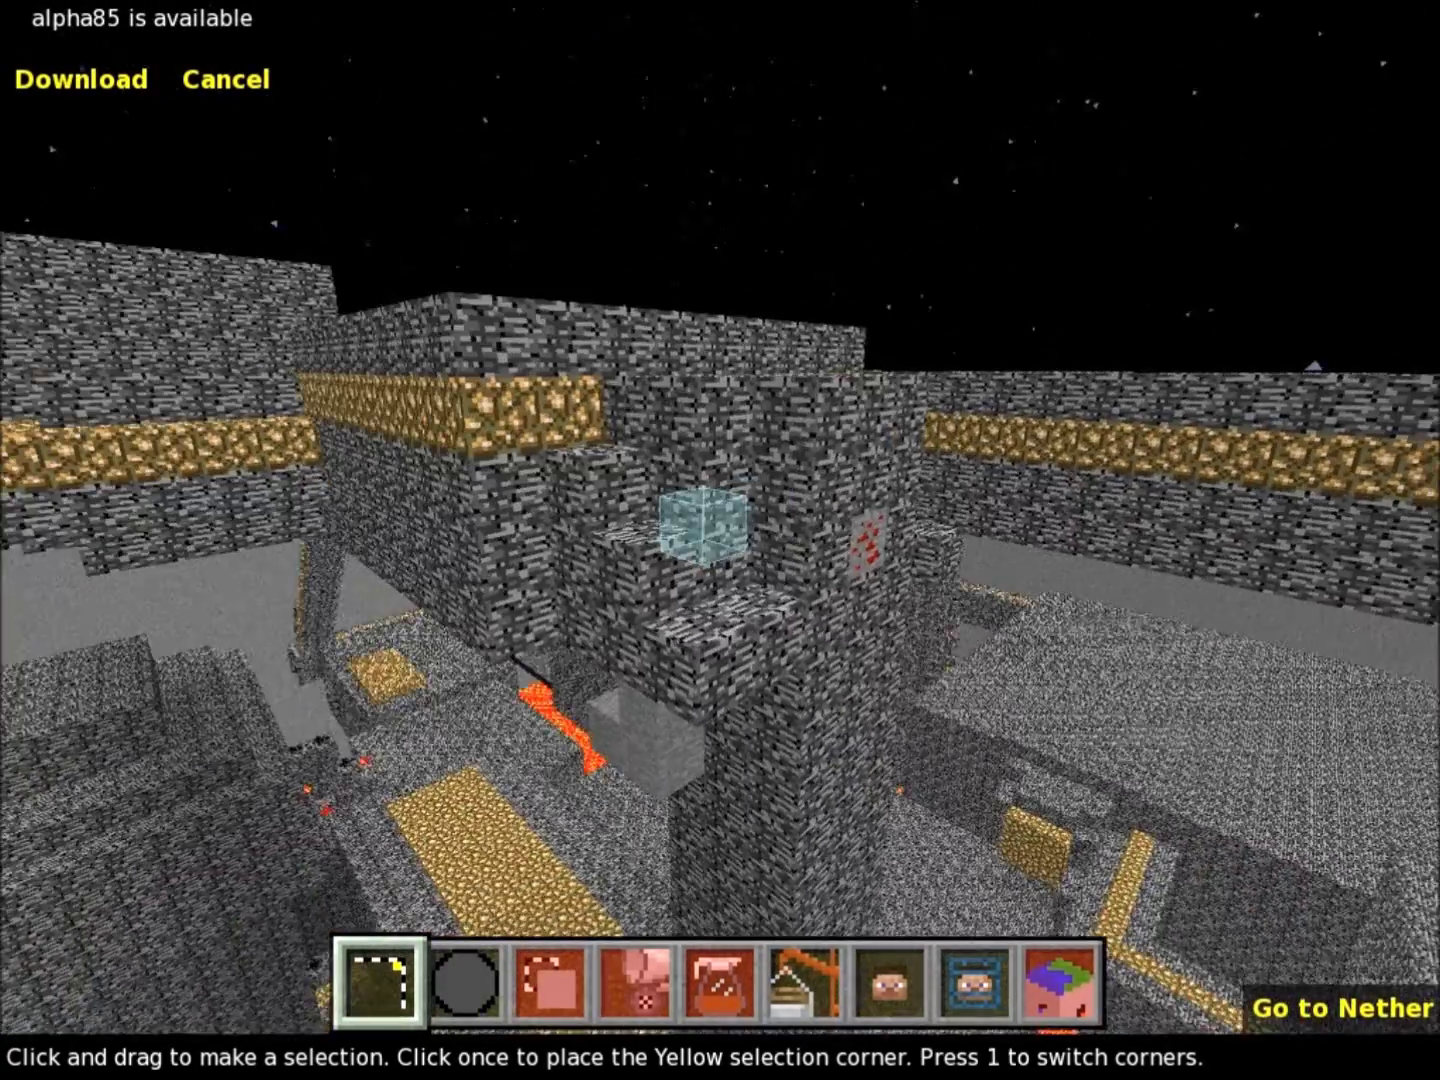
right_click(790, 636)
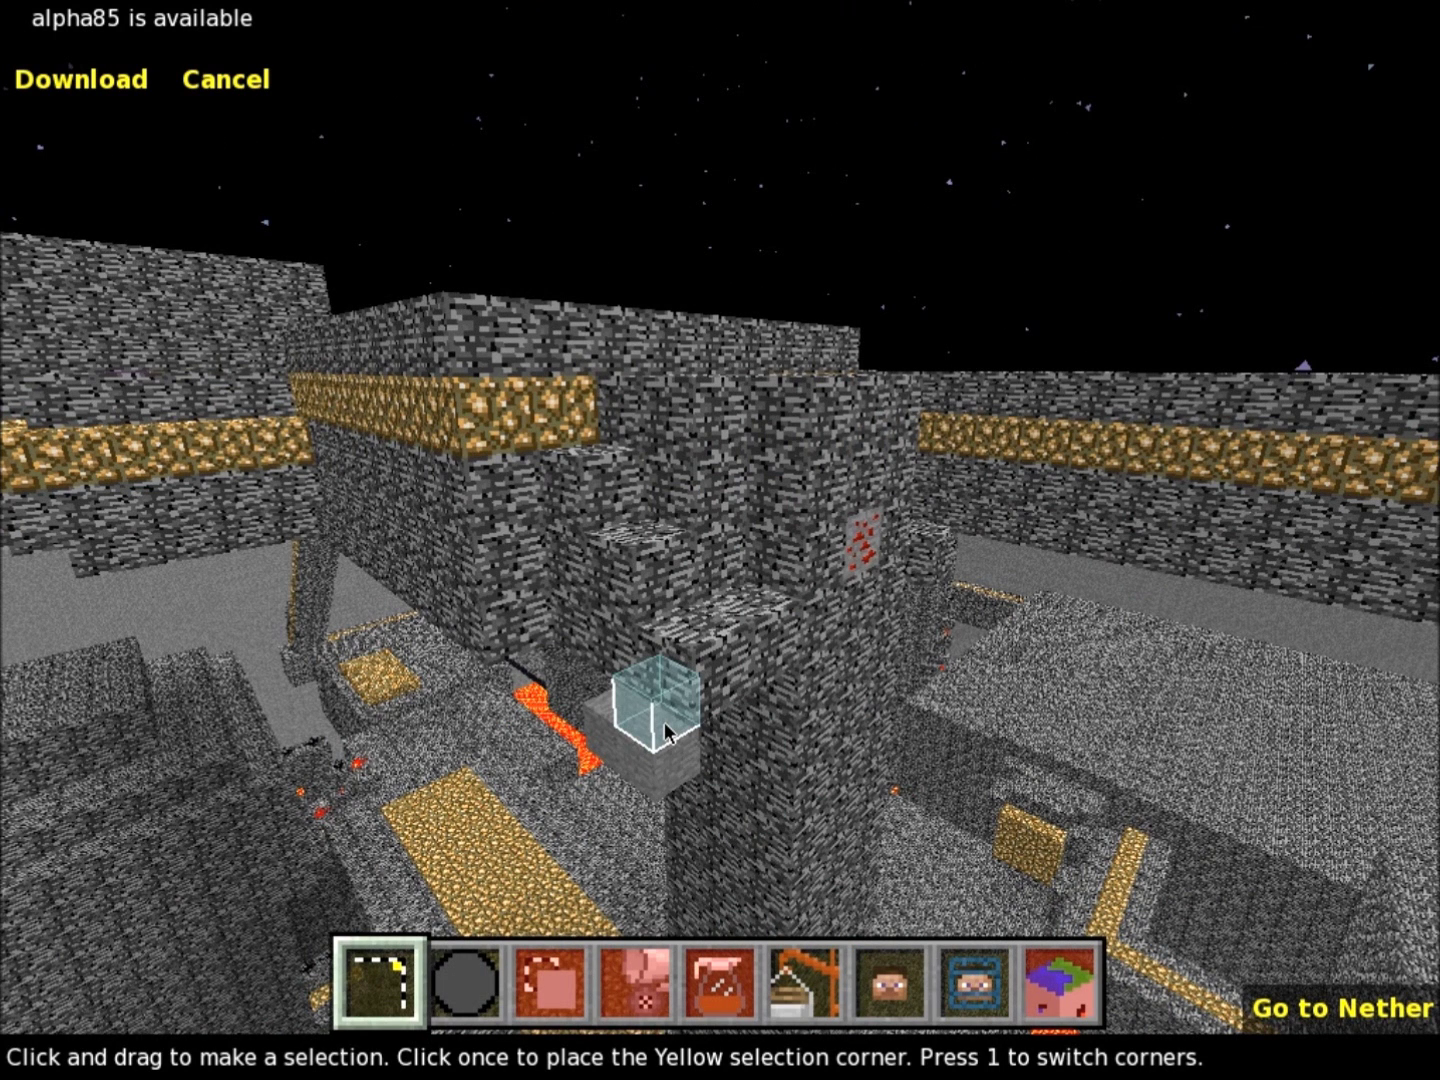
key(2)
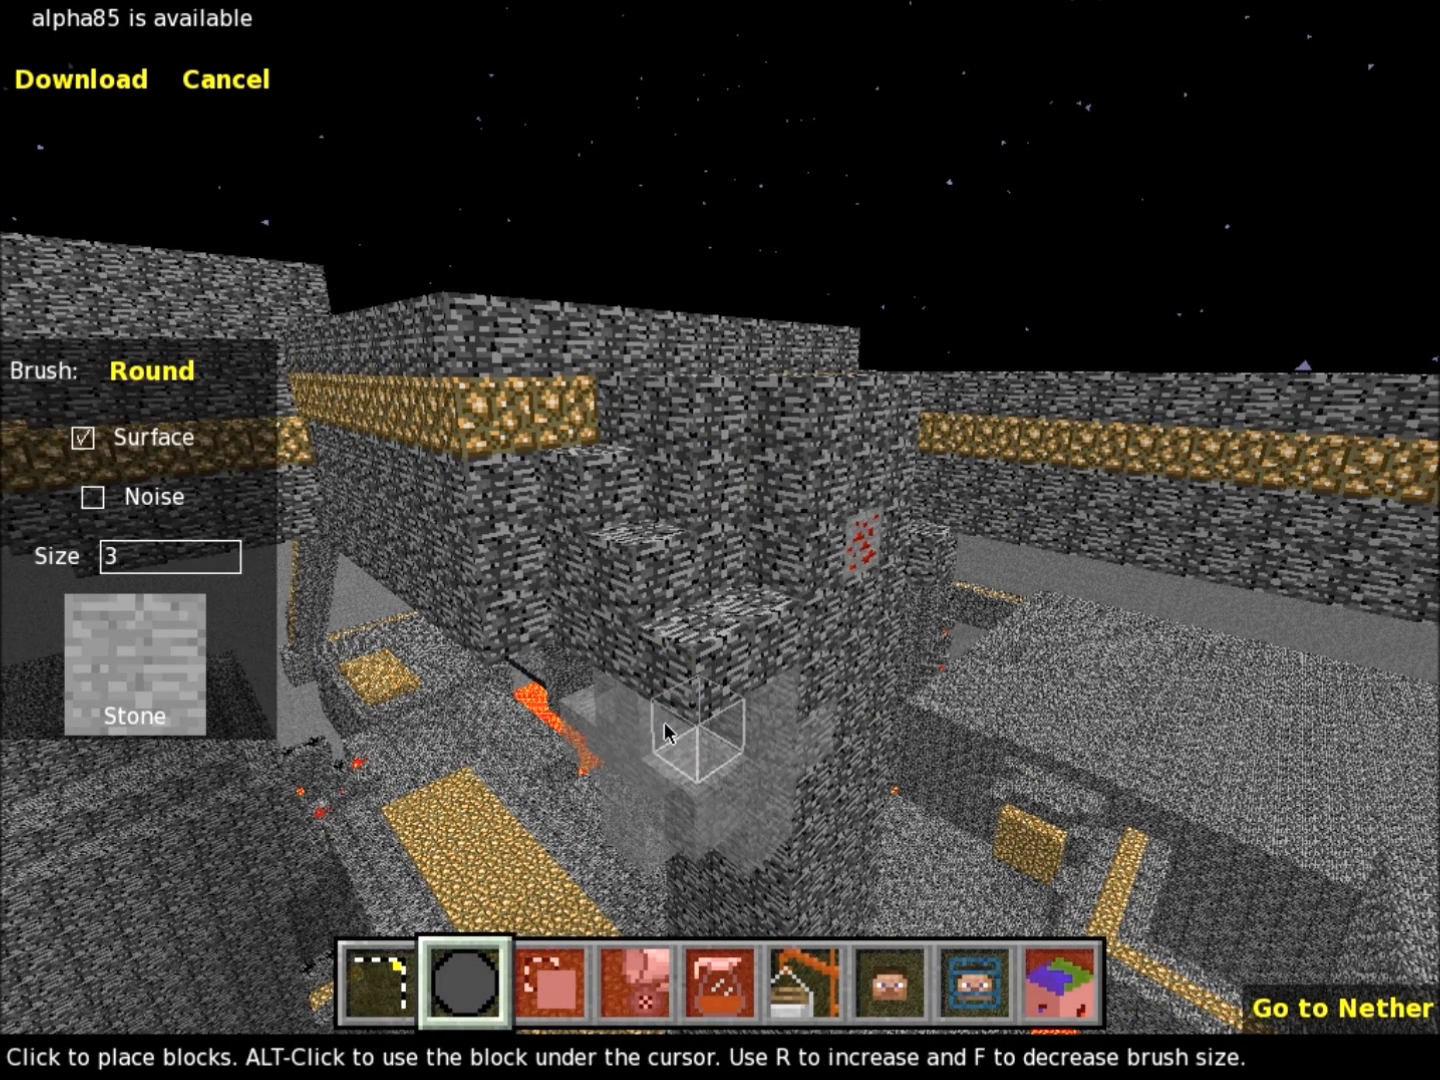
key(1)
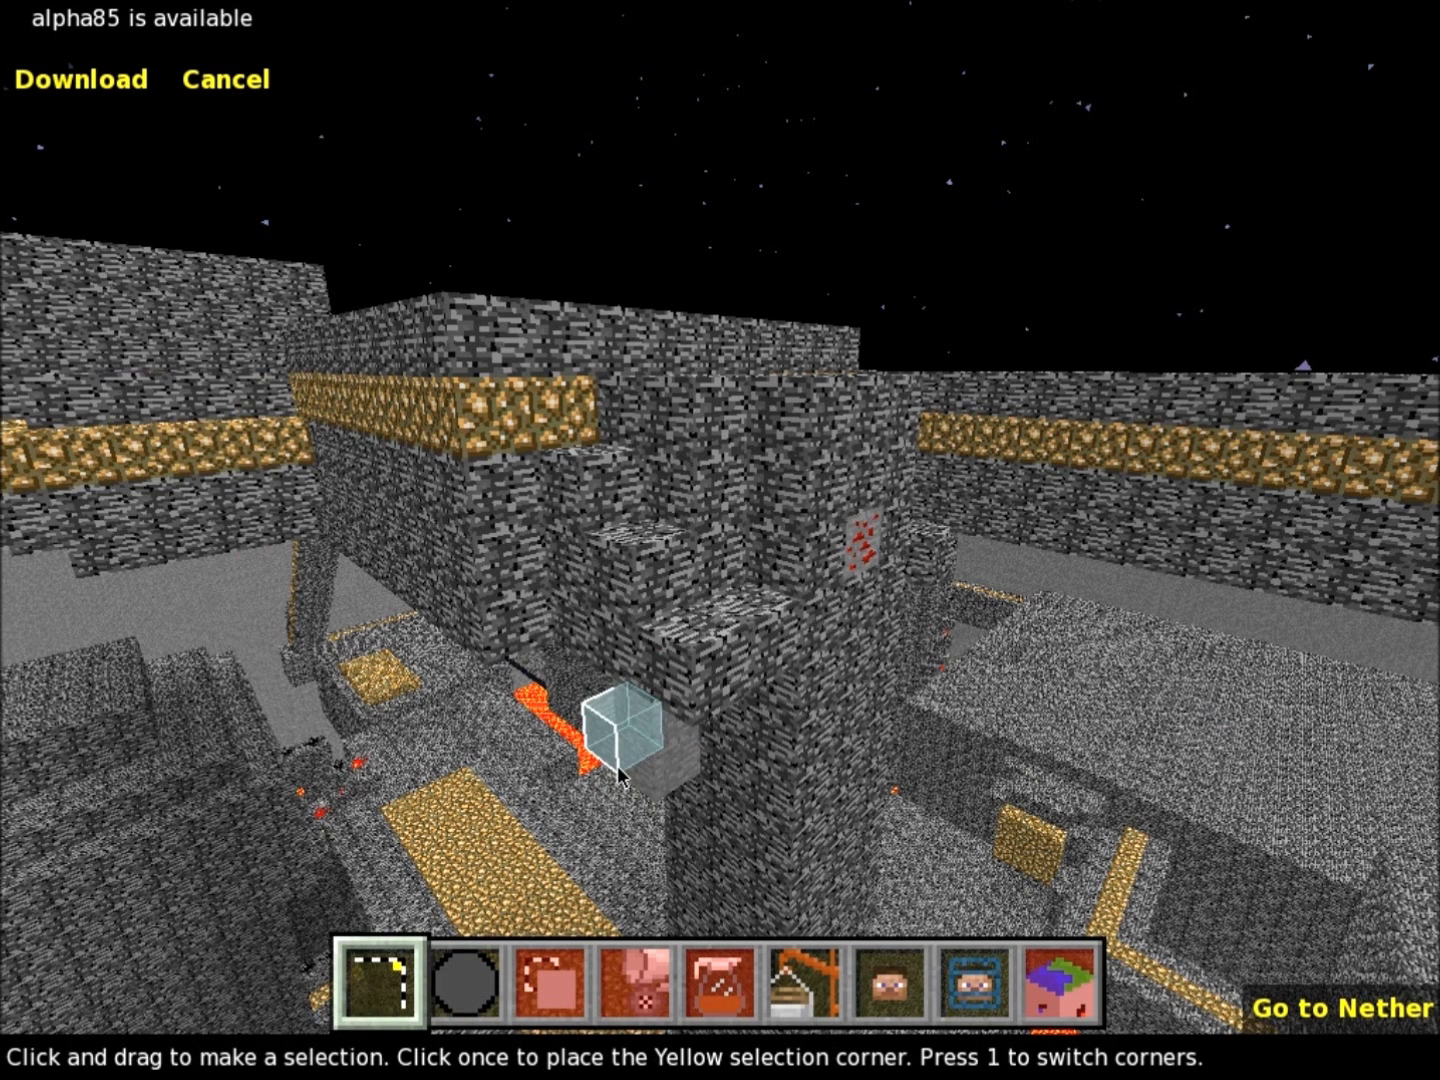
key(2)
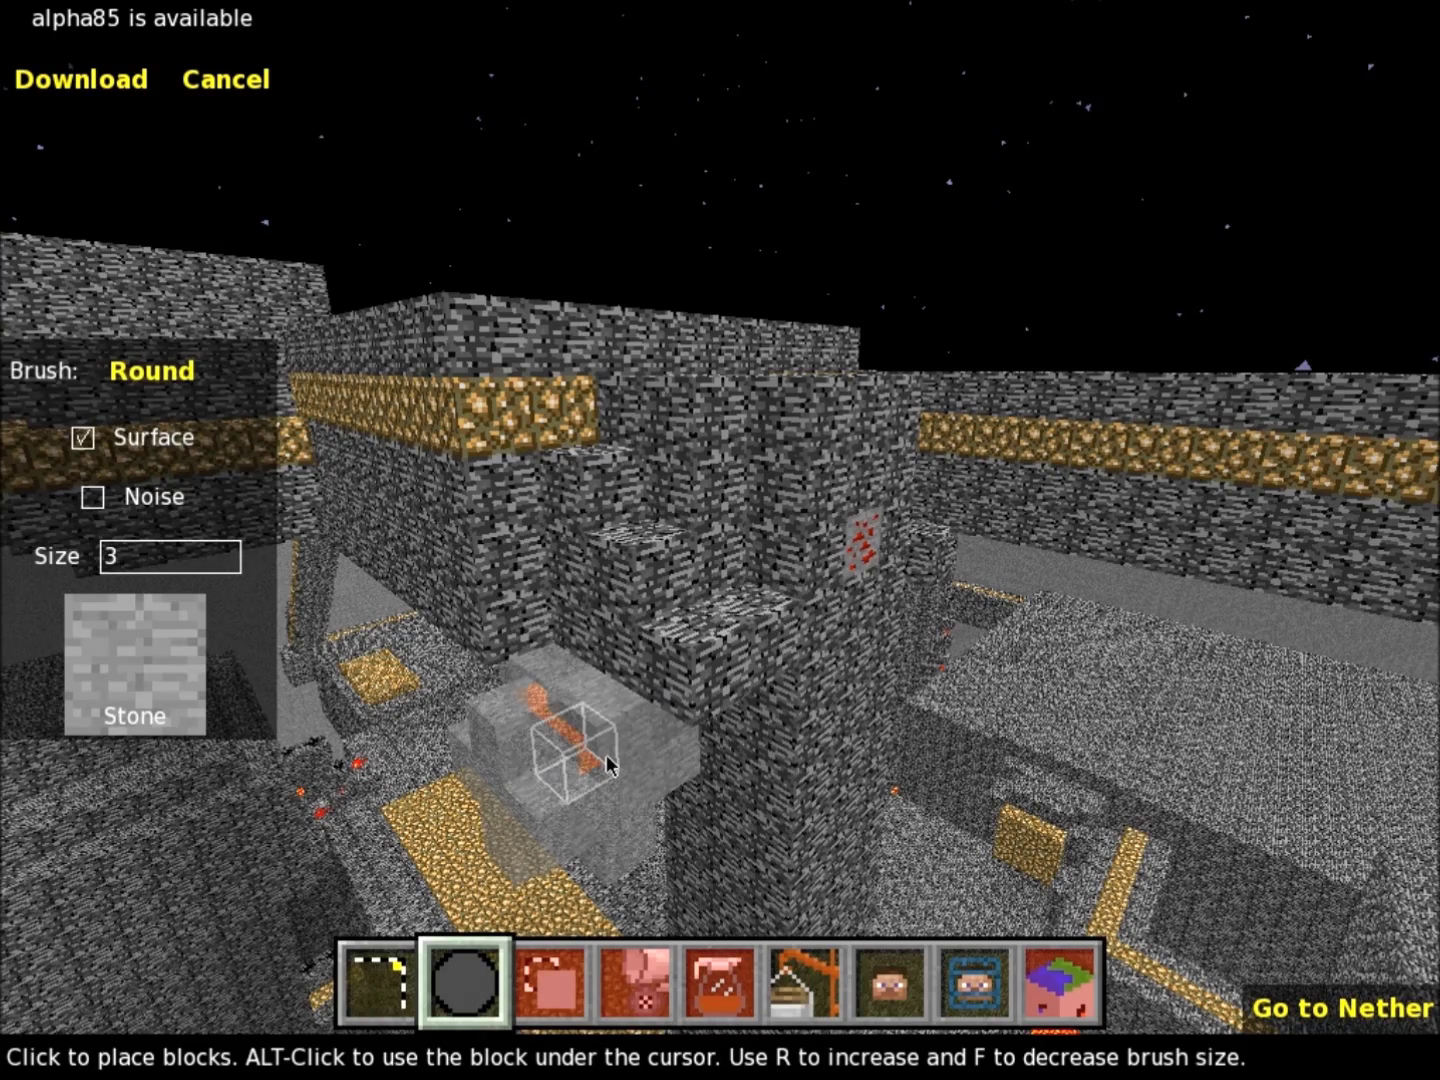
key(1)
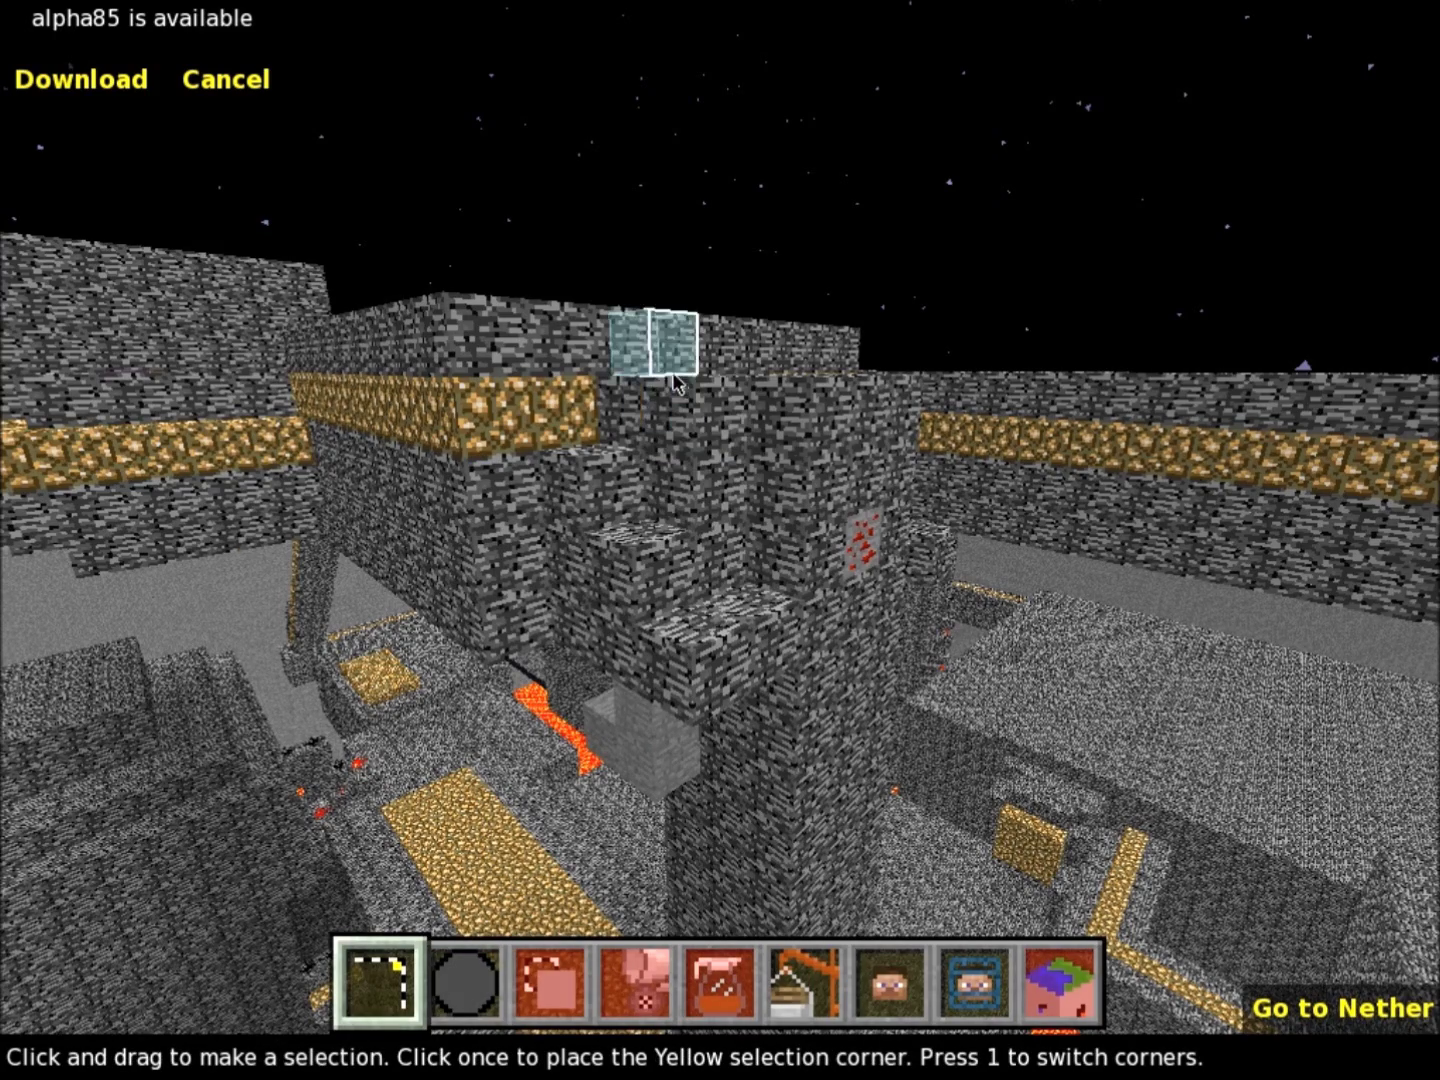
Step: Select the outer face of the glowstone-banded bedrock wall as a 1W x 9L x 5H box
right_click(602, 368)
key(w)
key(d)
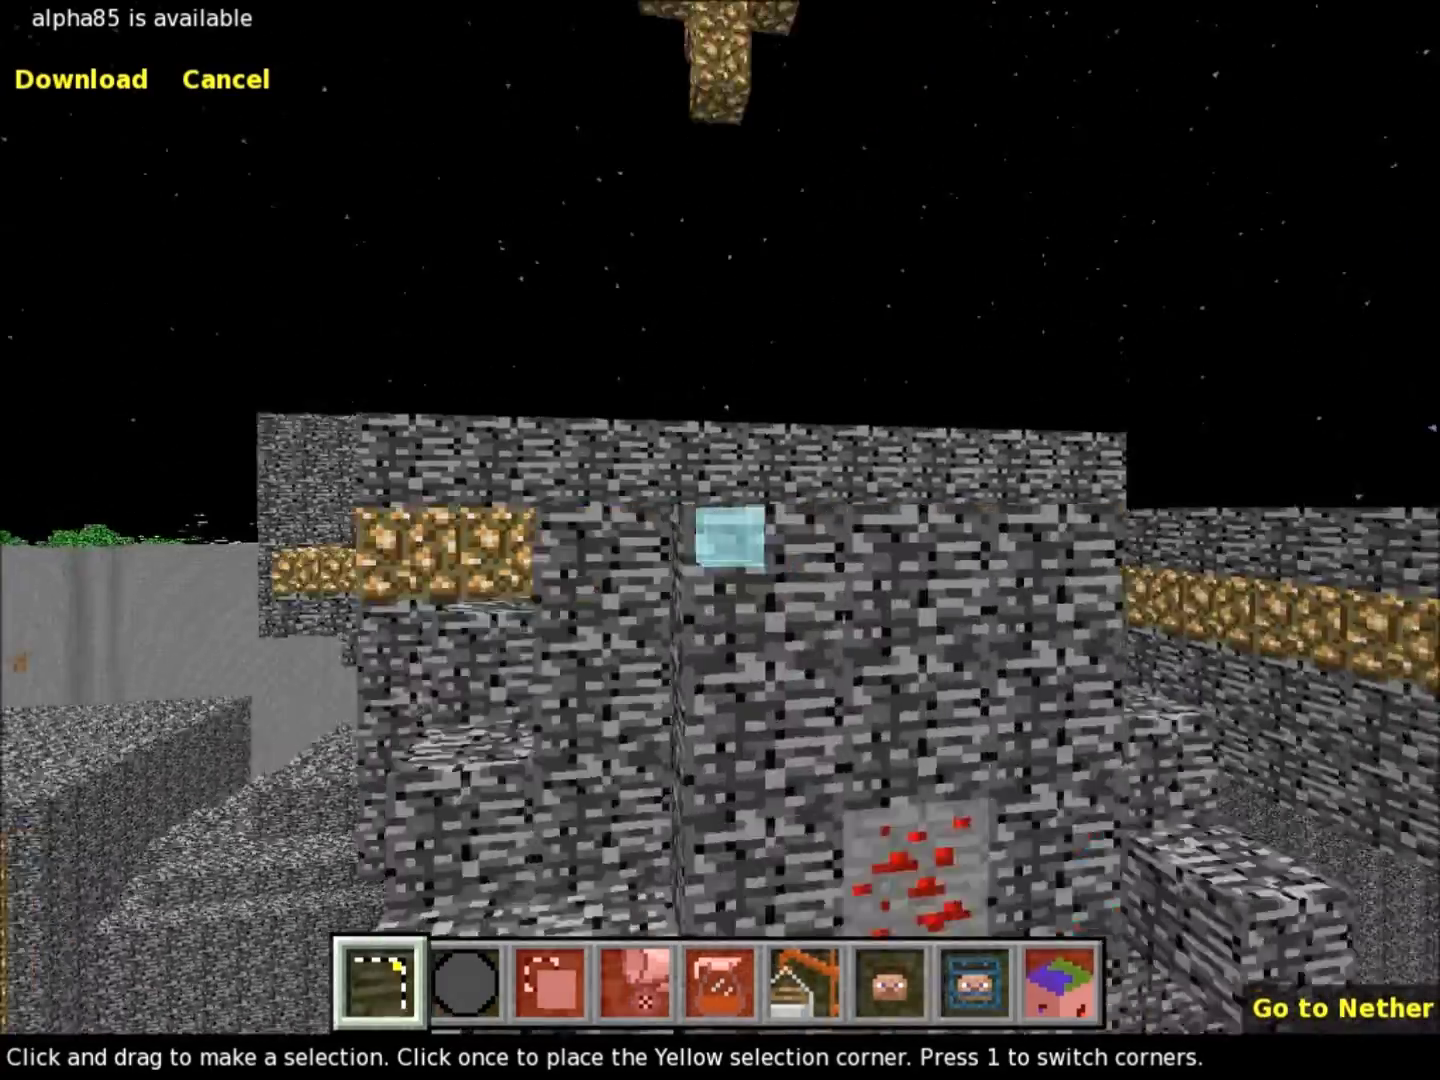
key(a)
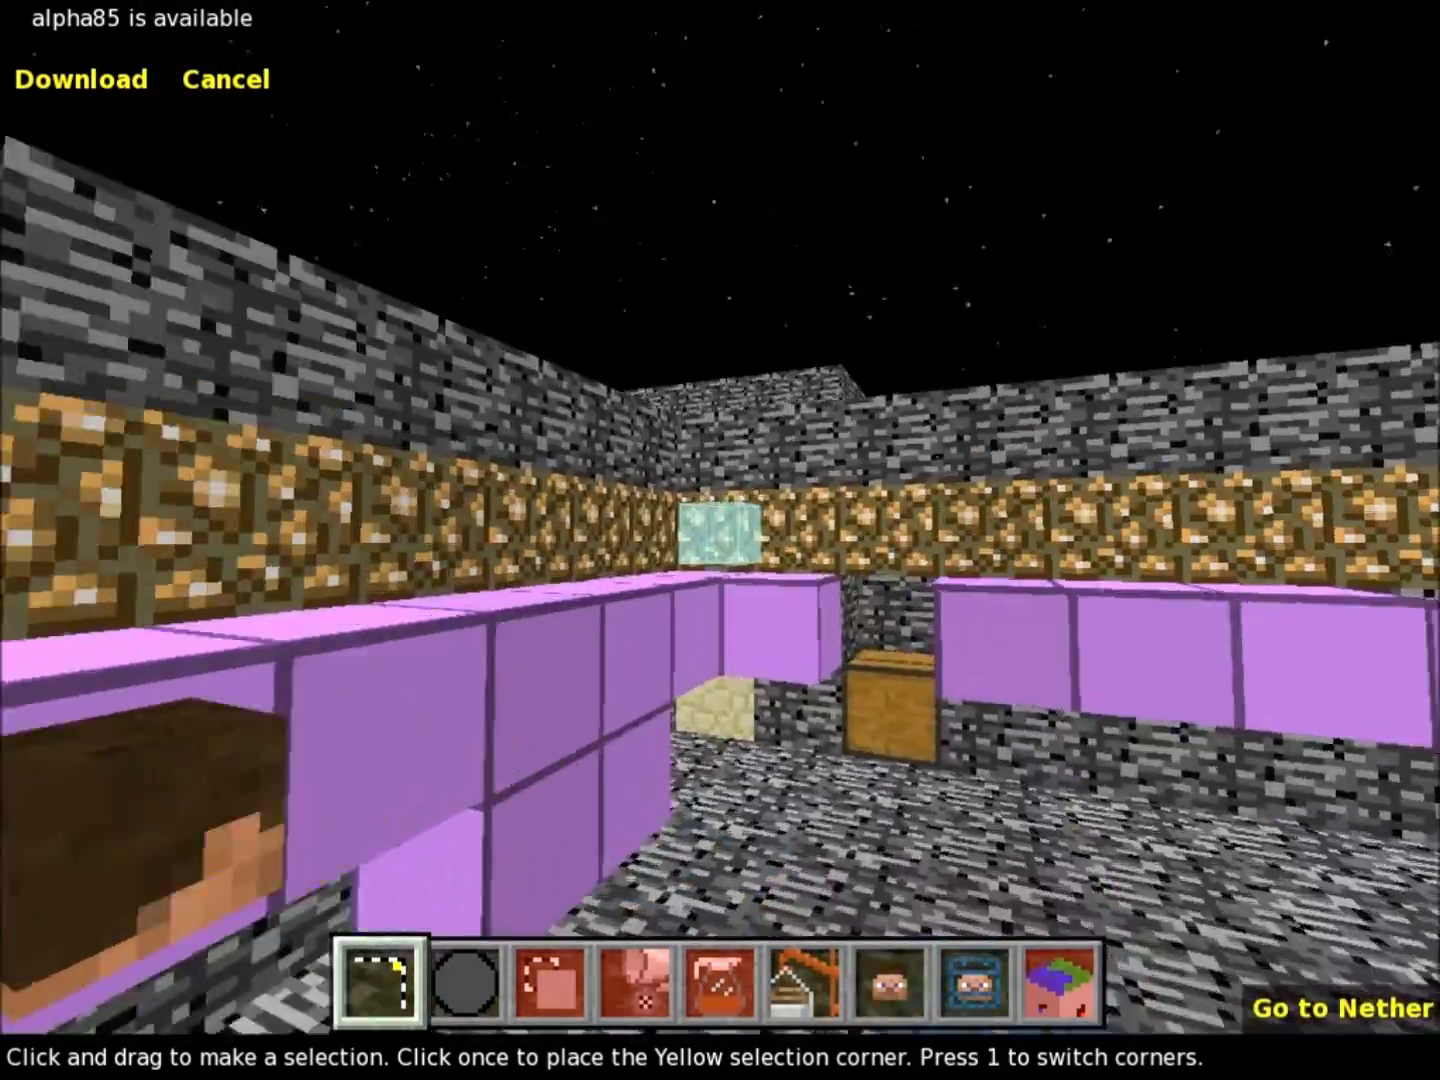
key(a)
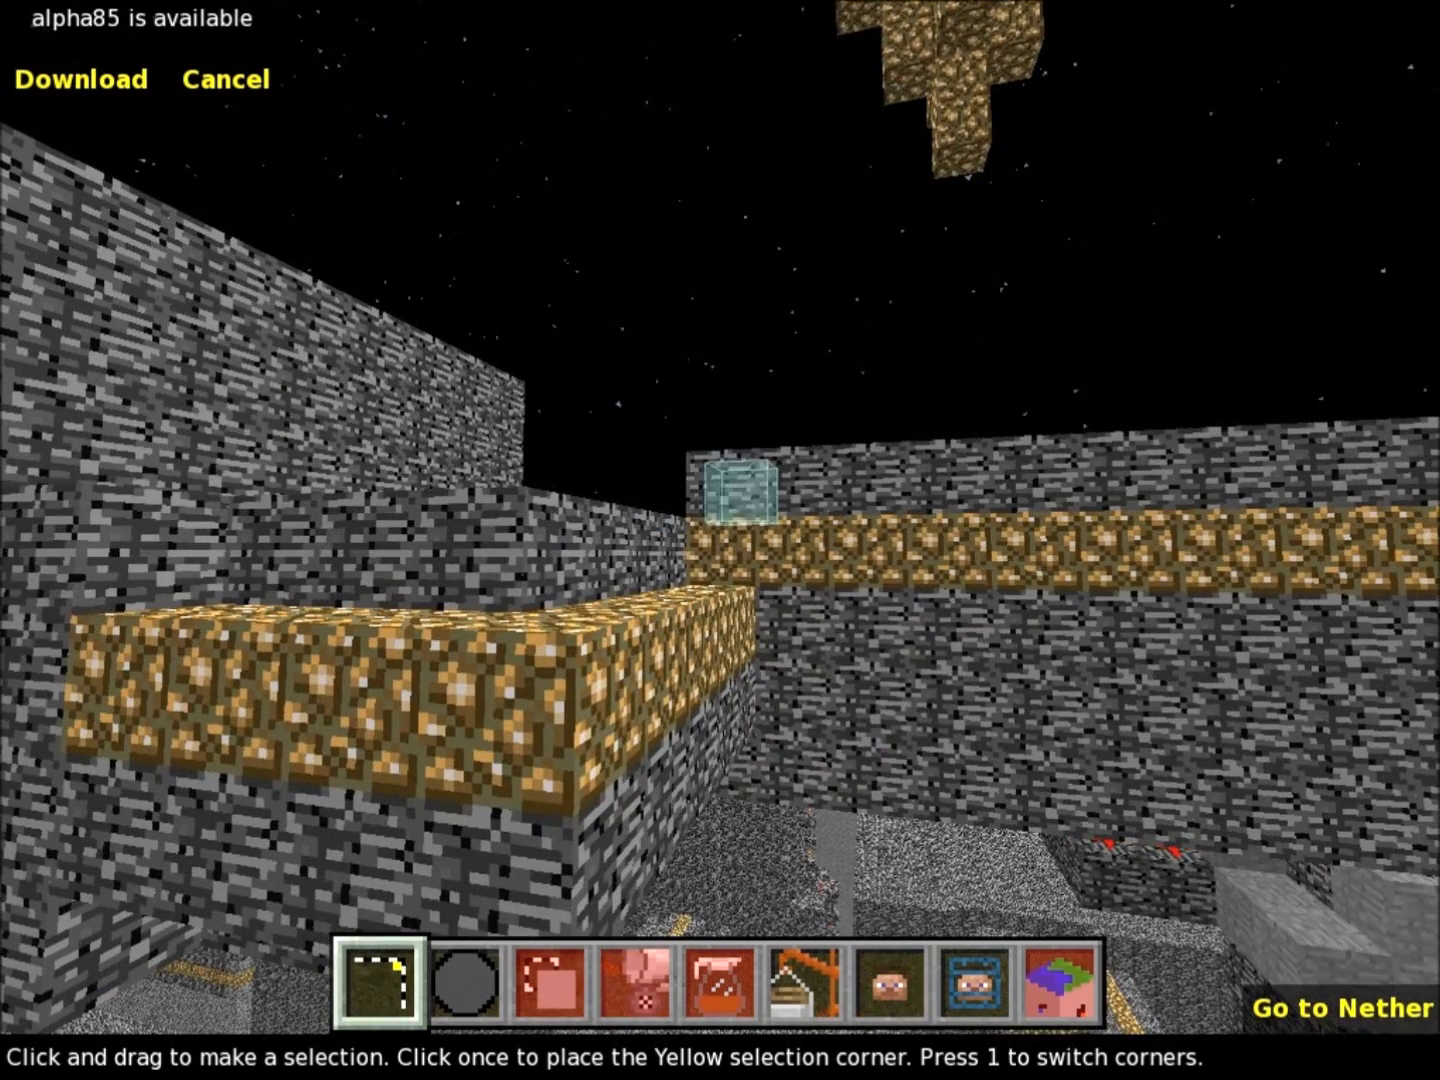
right_click(598, 342)
click(741, 463)
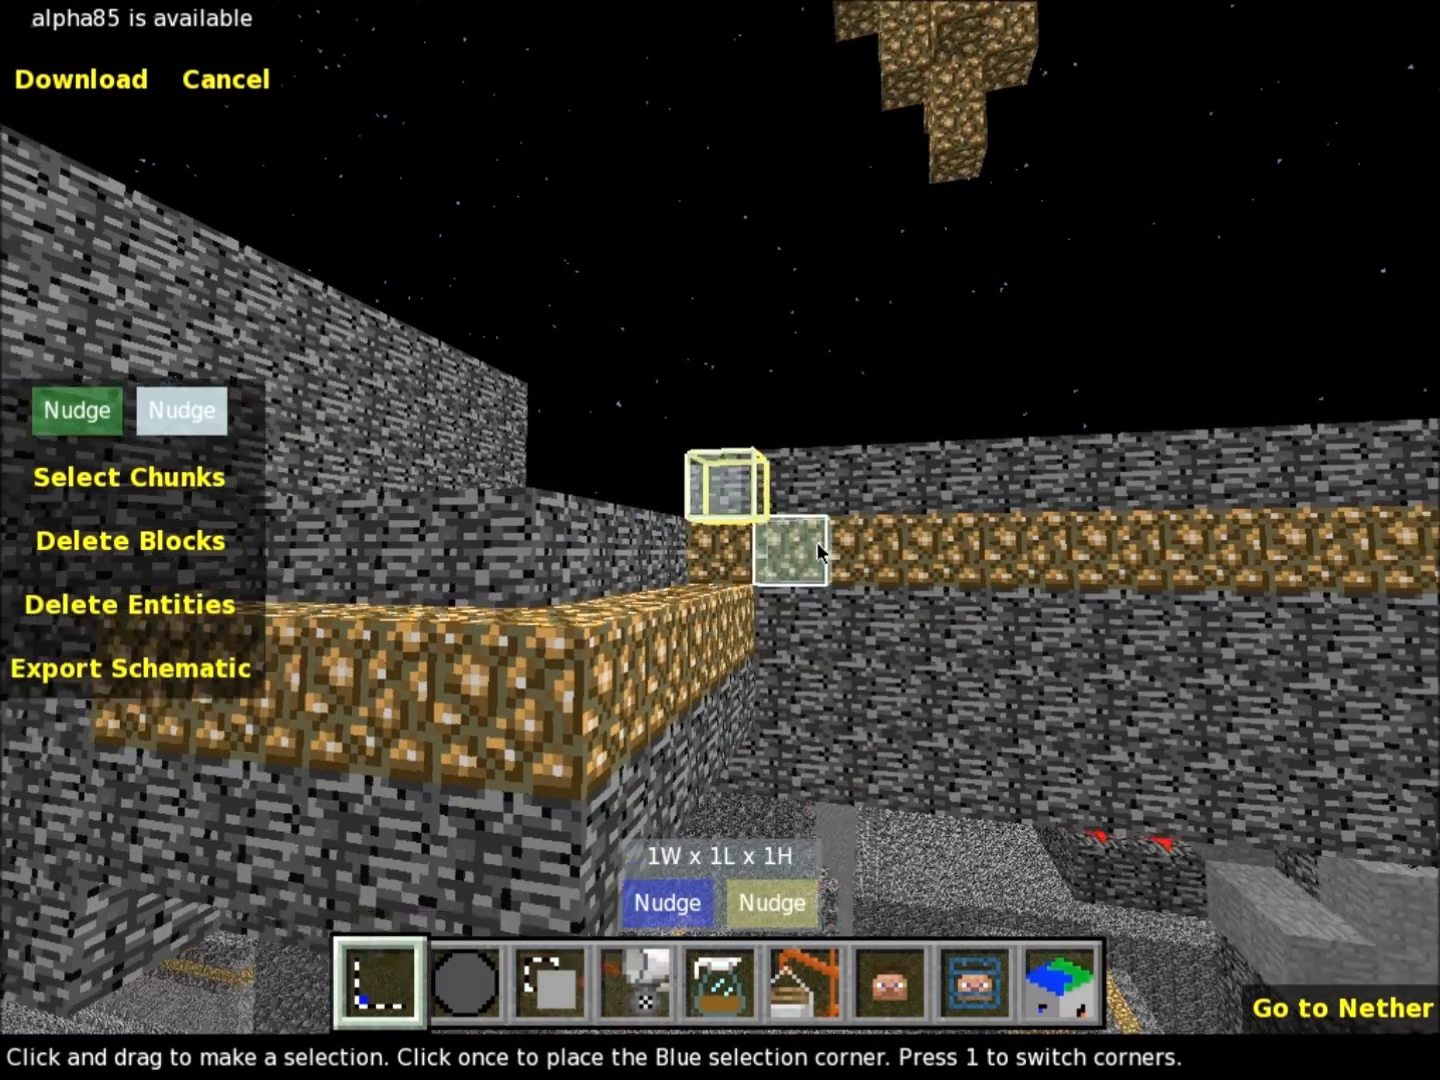
key(s)
right_drag(780, 662, 821, 706)
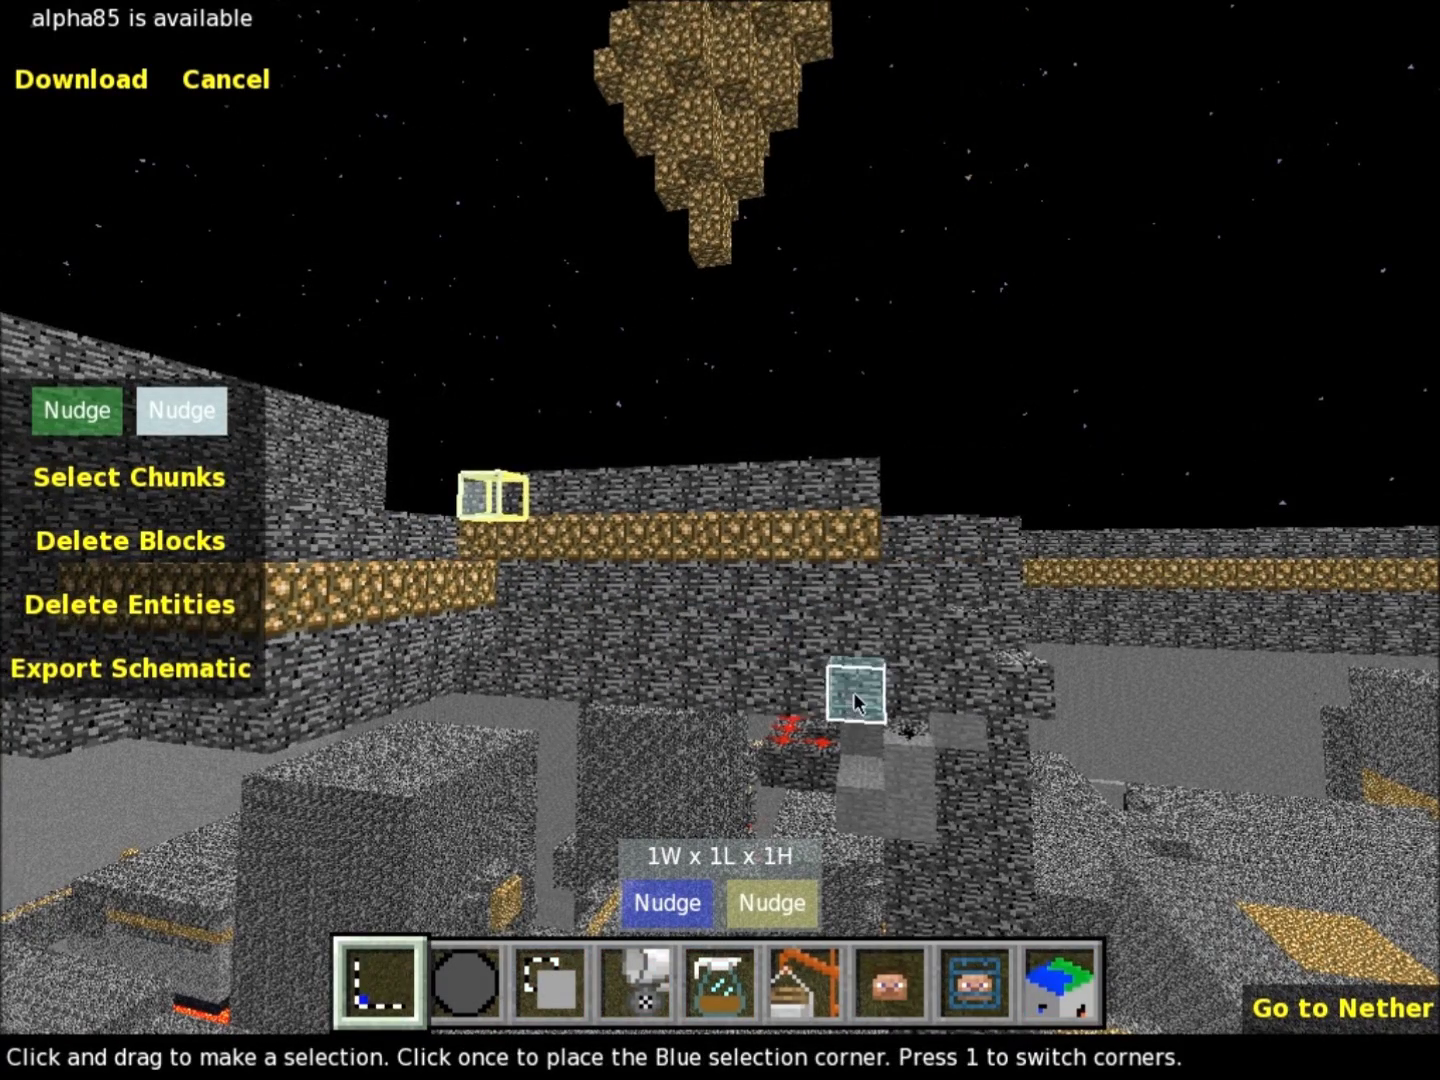
click(856, 700)
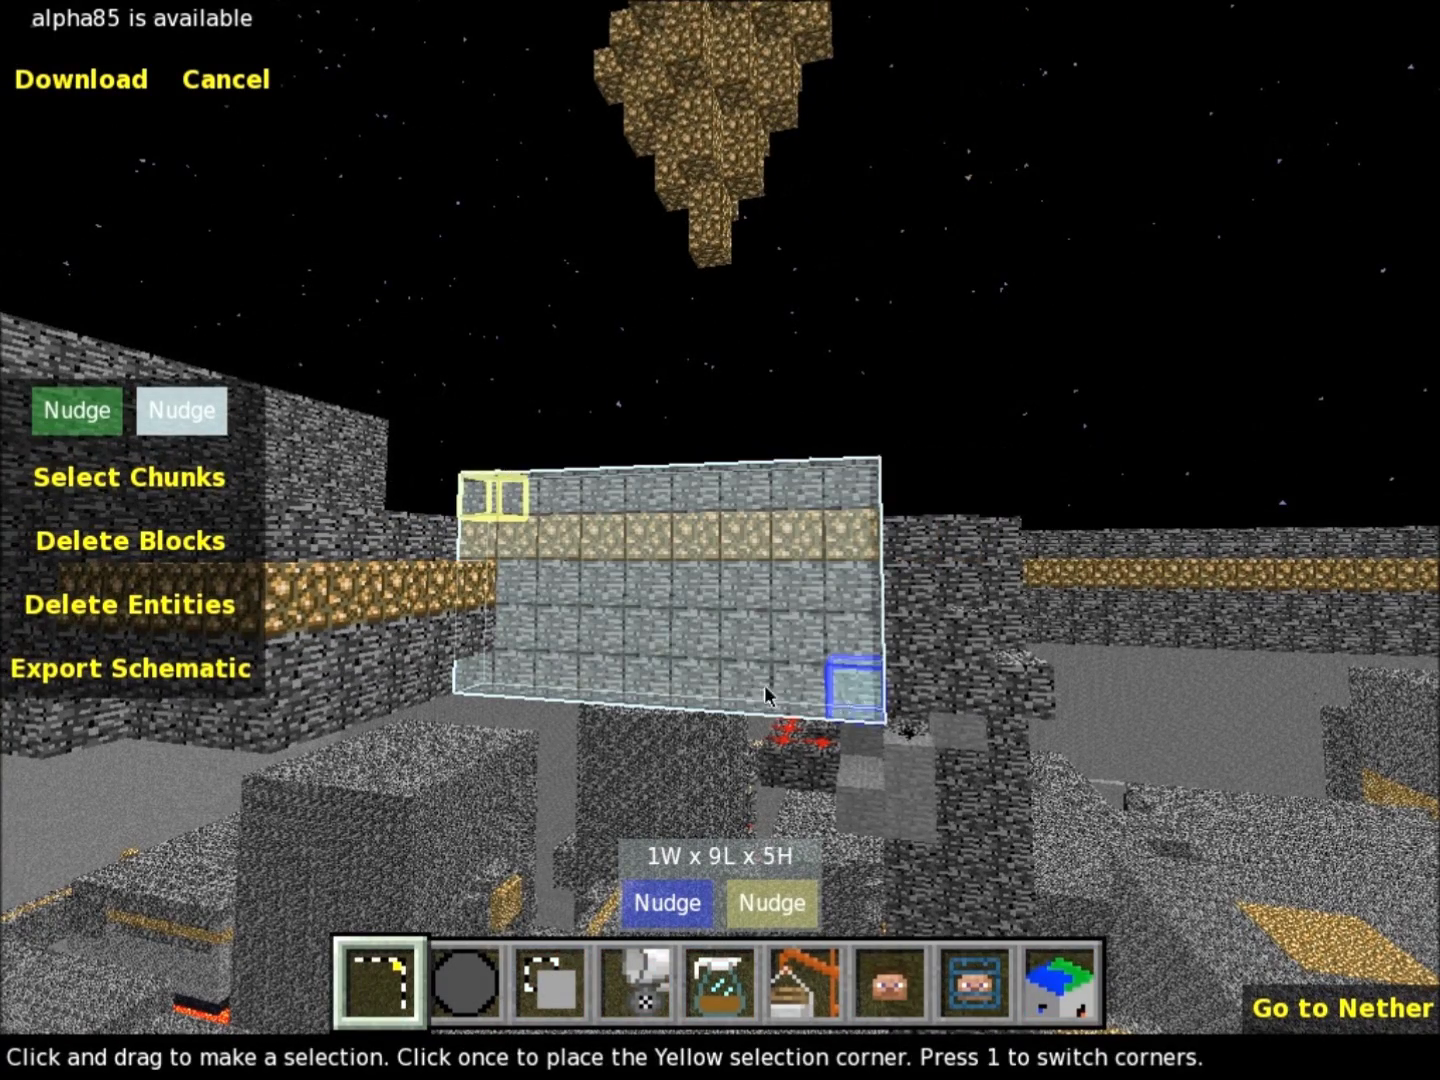
Step: Select the large bedrock block beside the glowstone-banded wall as a 10W x 14L x 7H box by resetting both selection corners
right_click(840, 658)
key(w)
key(a)
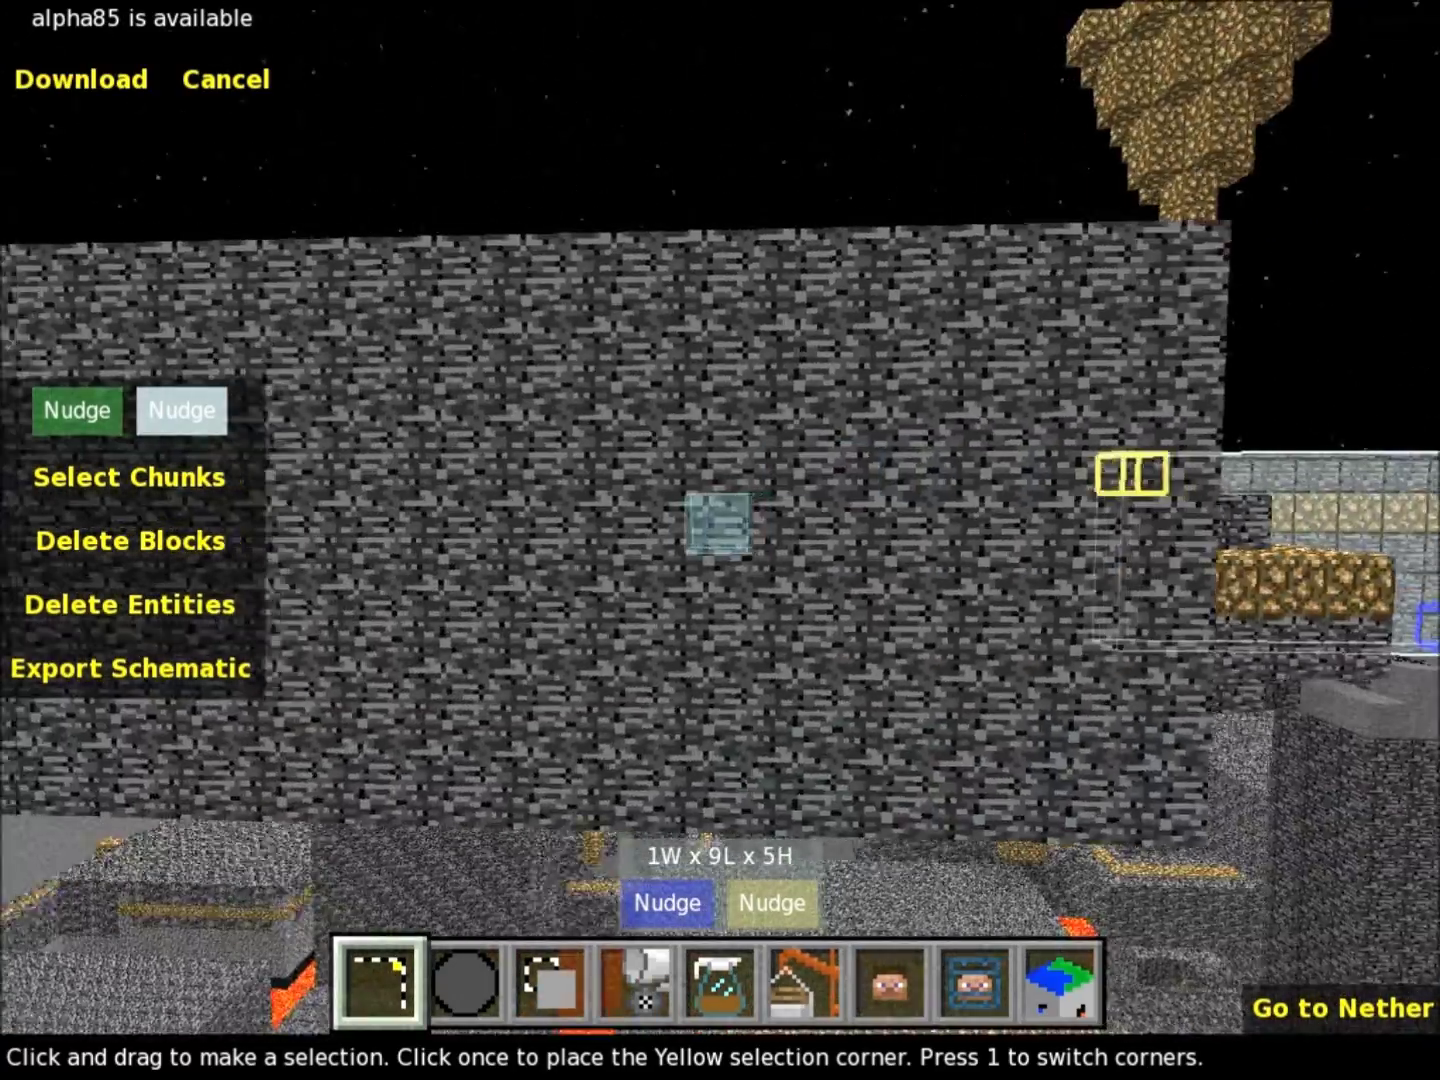
key(a)
key(w)
right_click(748, 645)
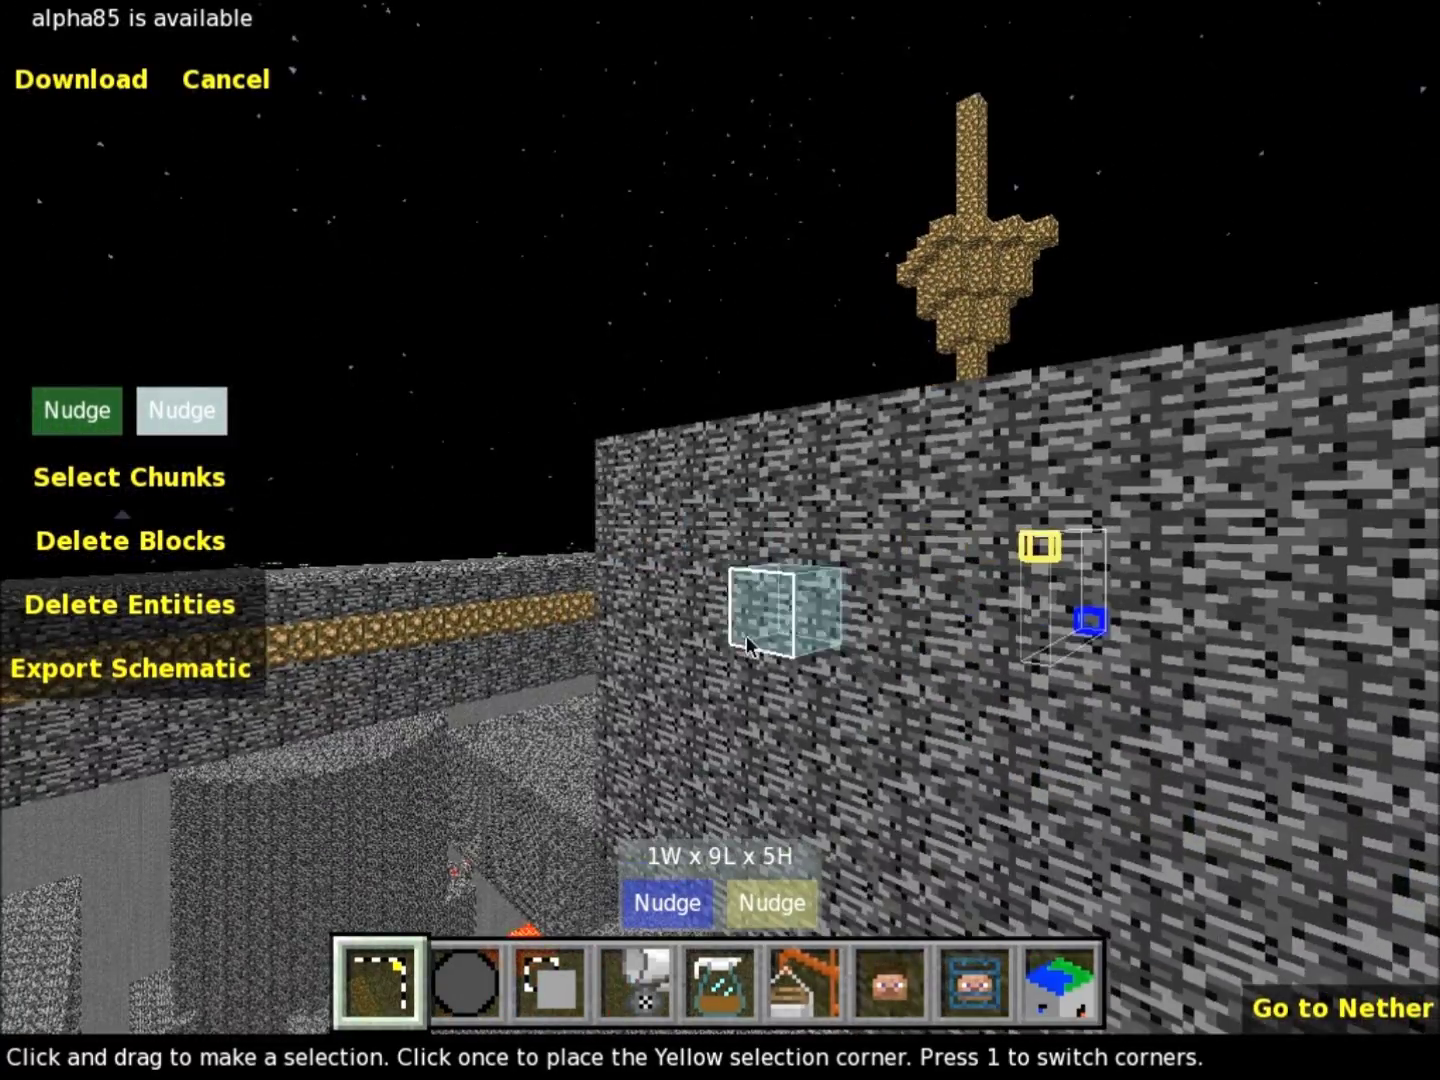
click(618, 487)
key(d)
right_click(743, 540)
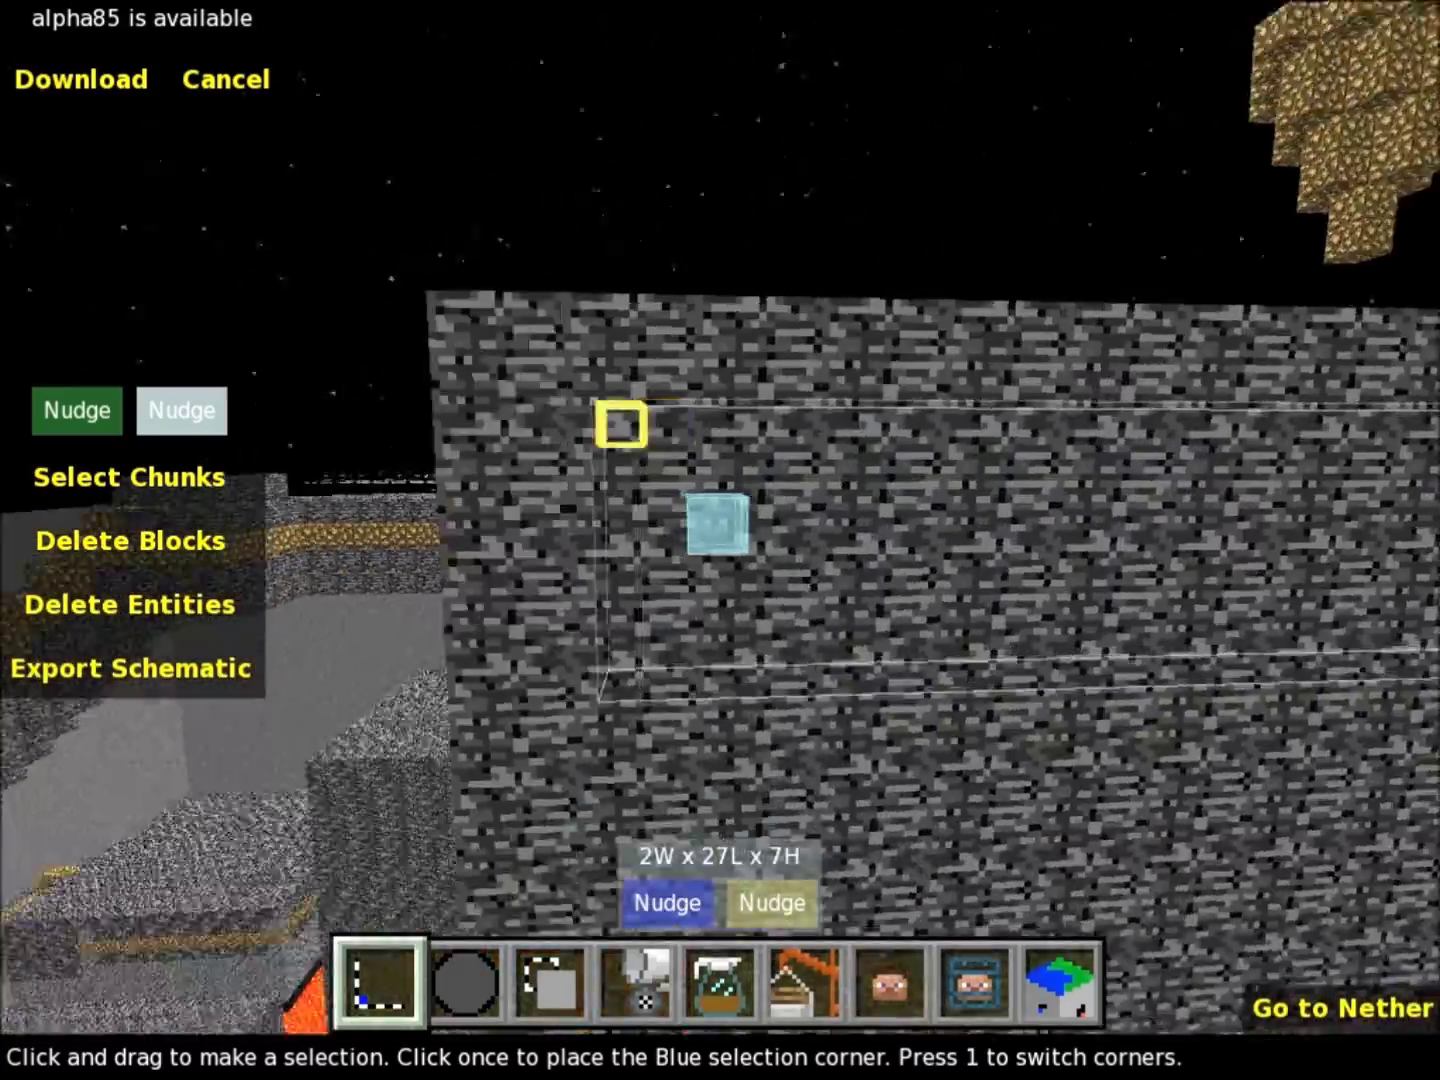
right_click(725, 572)
click(850, 801)
key(a)
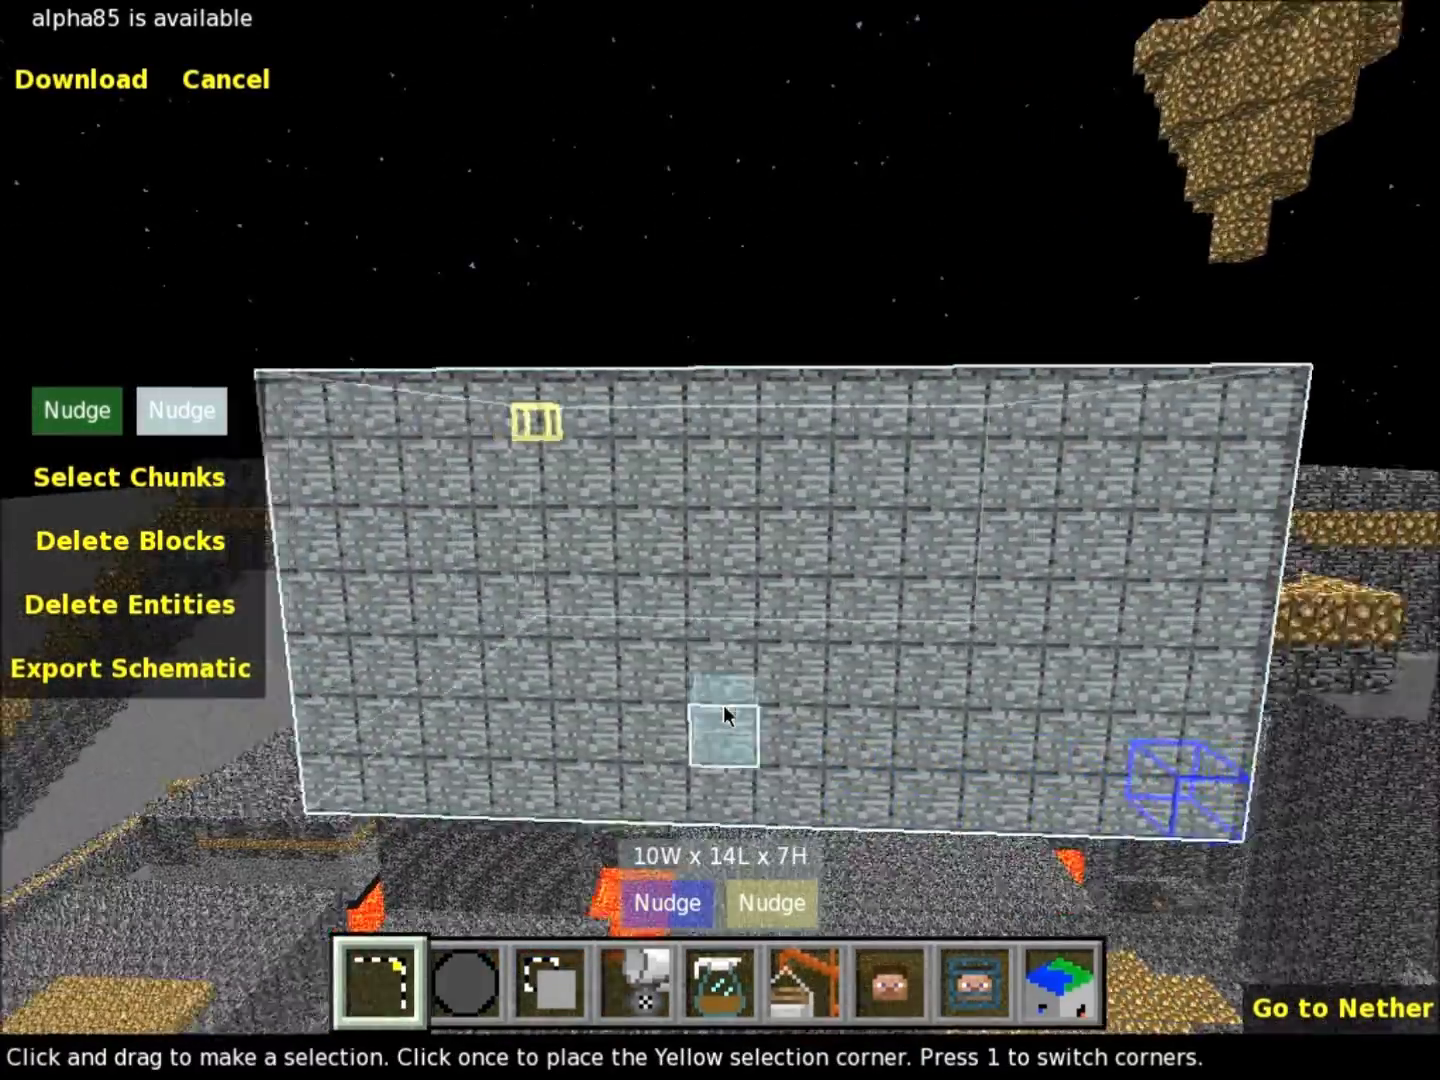
Step: Examine the selected bedrock block from several sides, its glowstone and purple interior, and the neighbouring redstone ore wall
right_click(725, 714)
key(a)
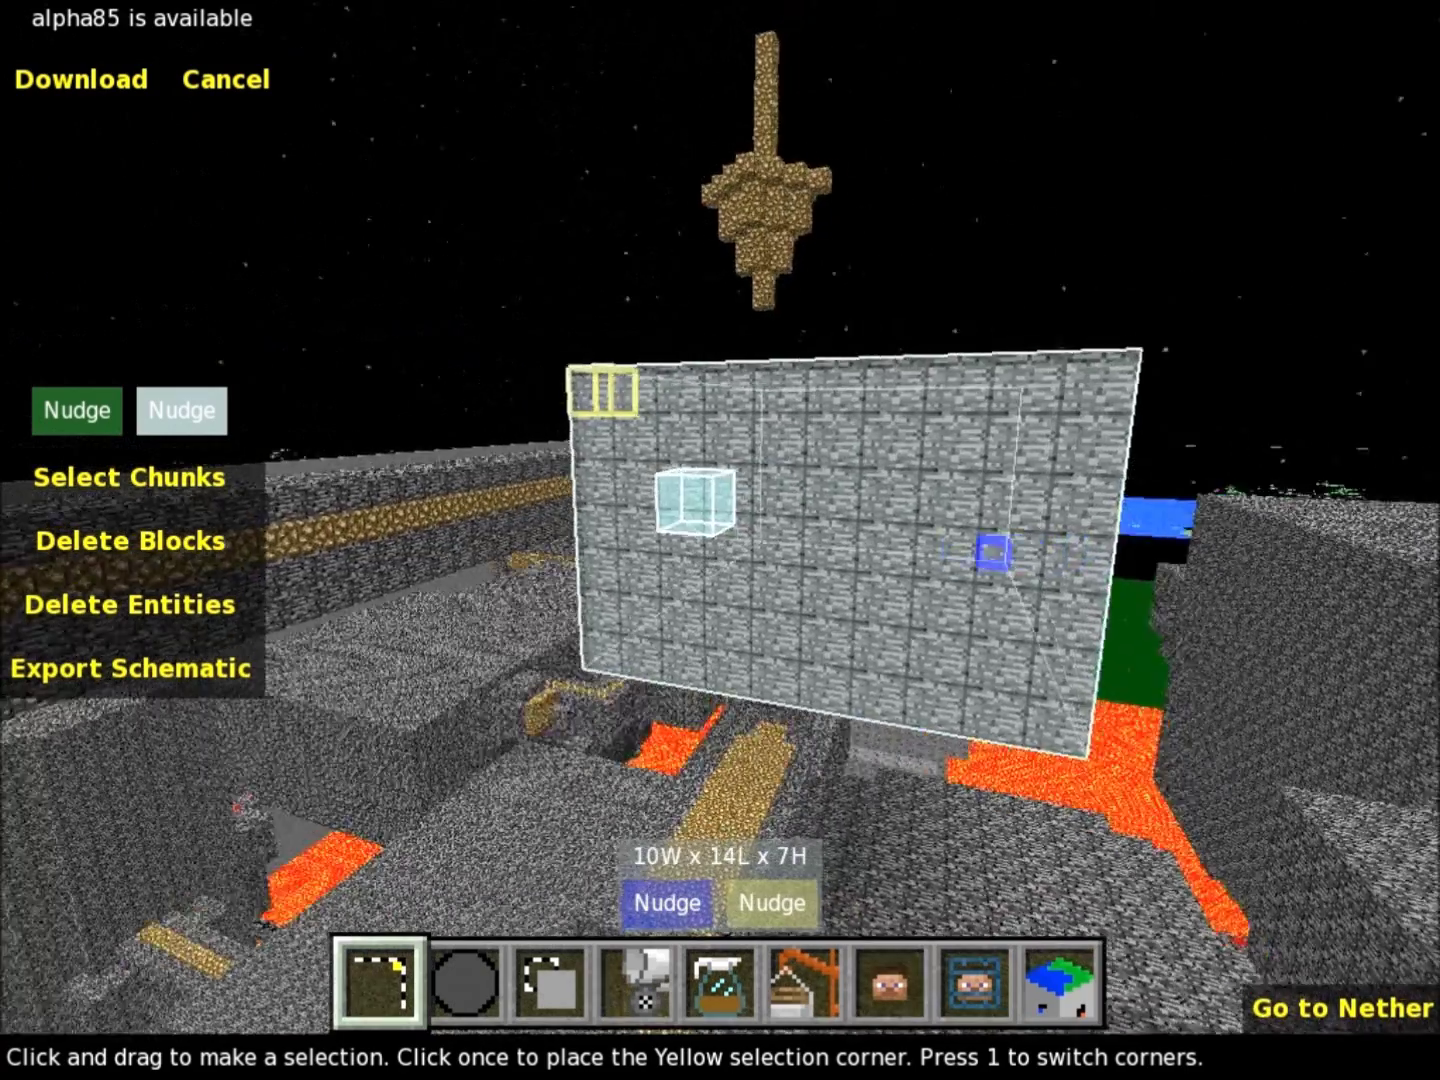
right_drag(695, 499, 630, 713)
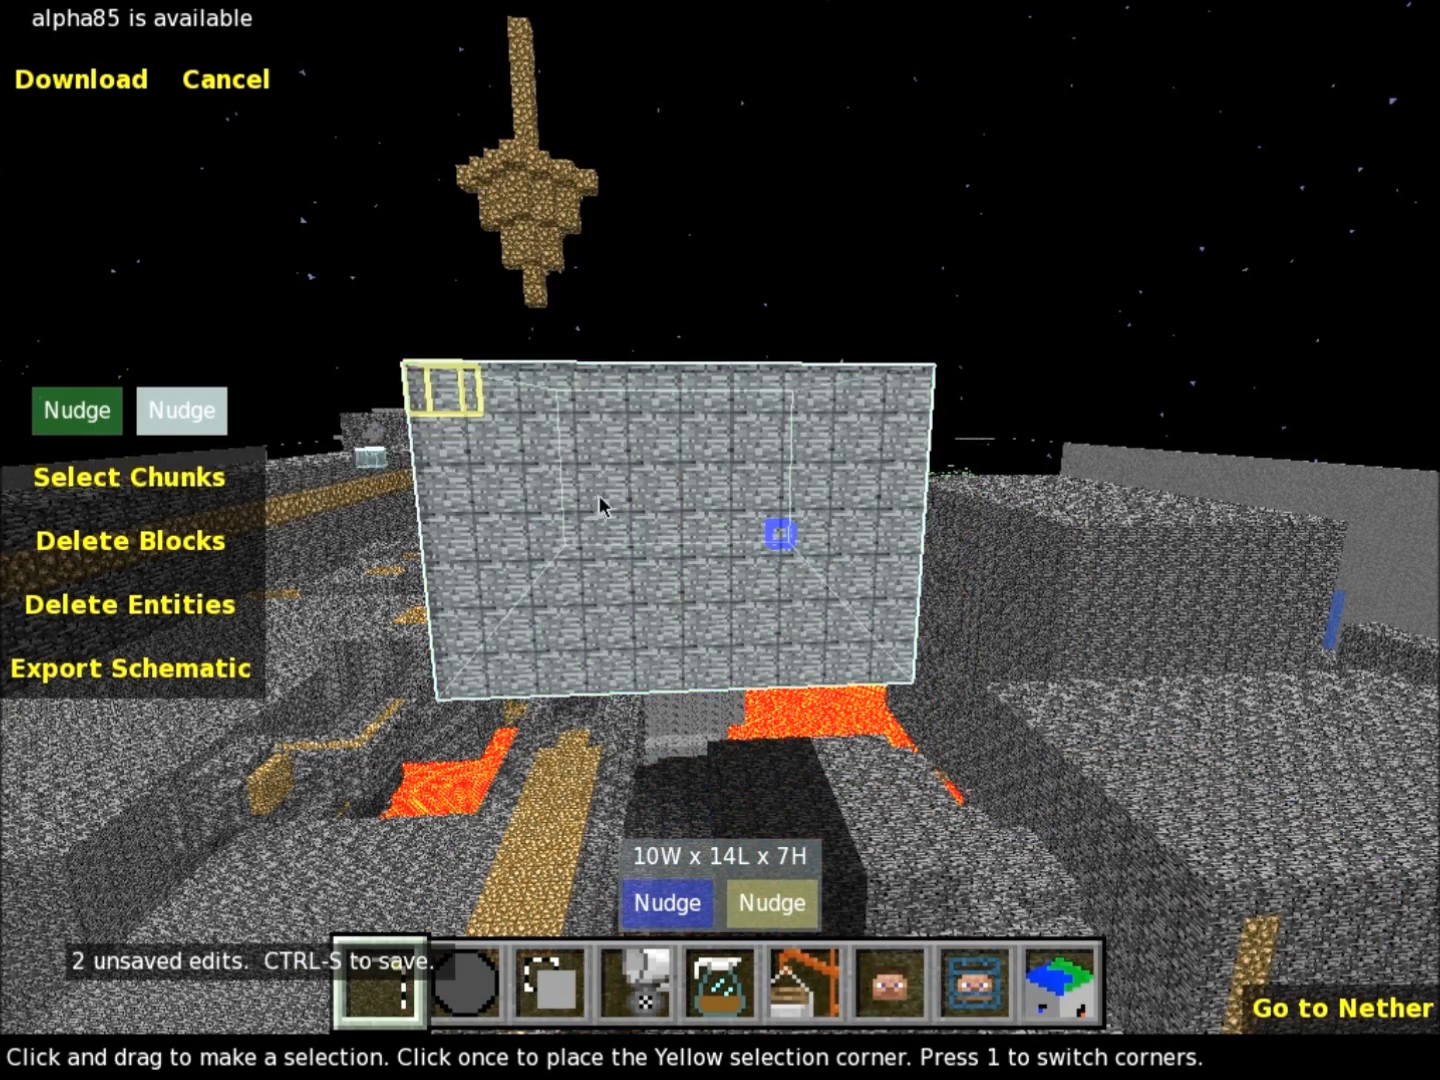
right_click(646, 544)
key(a)
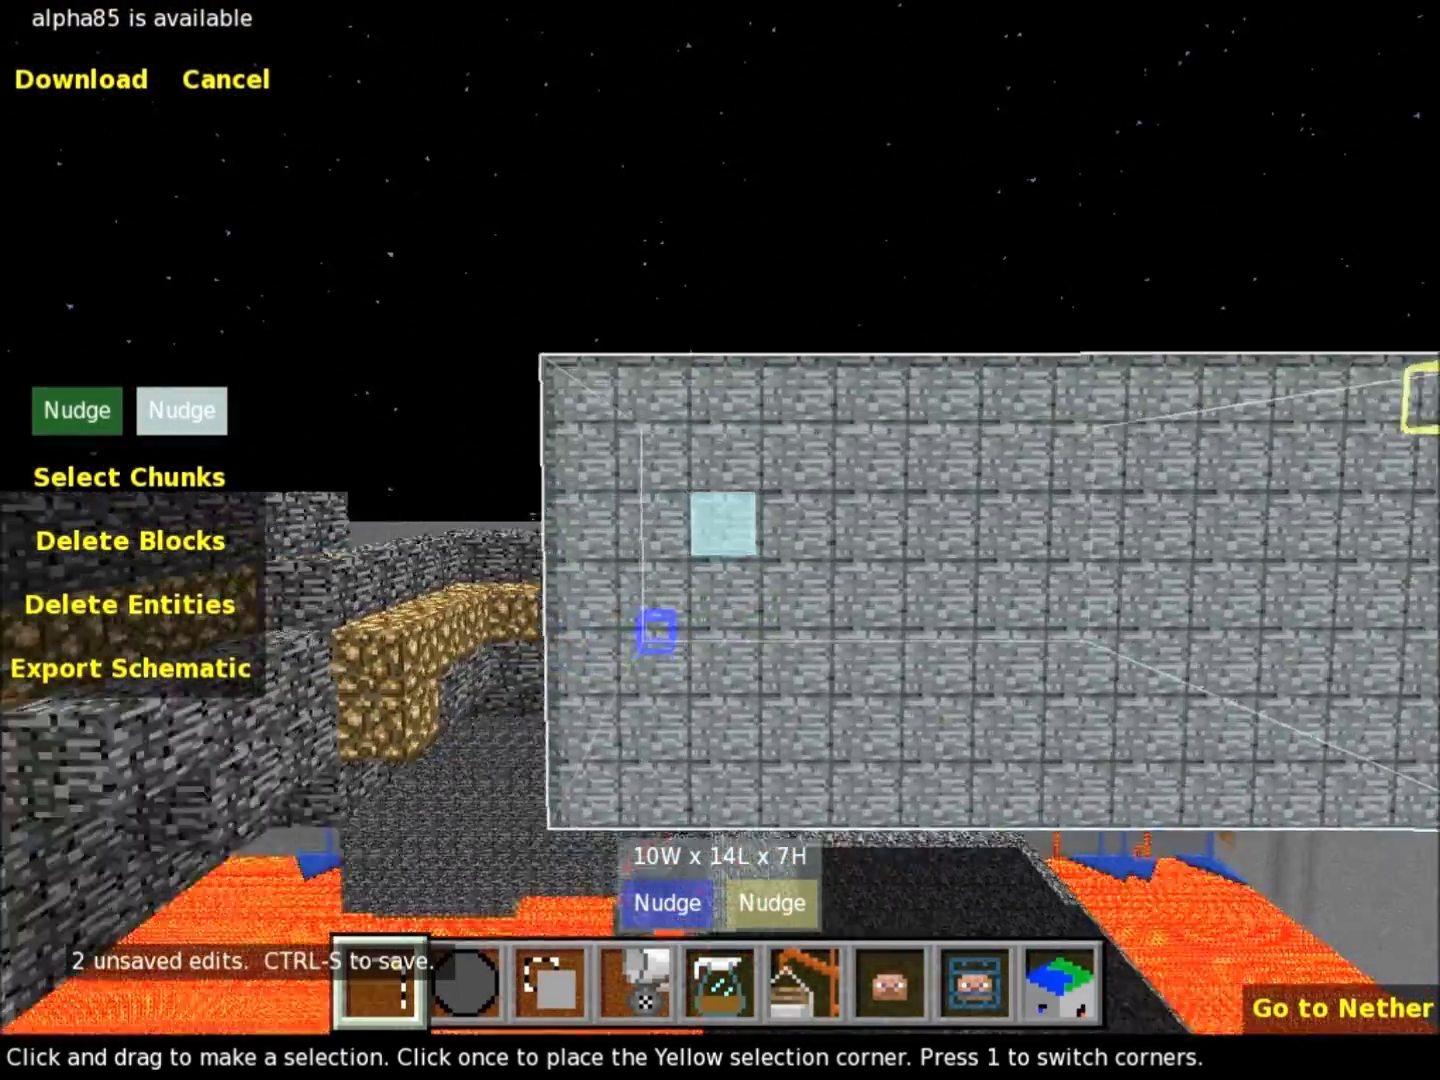
key(a)
key(w)
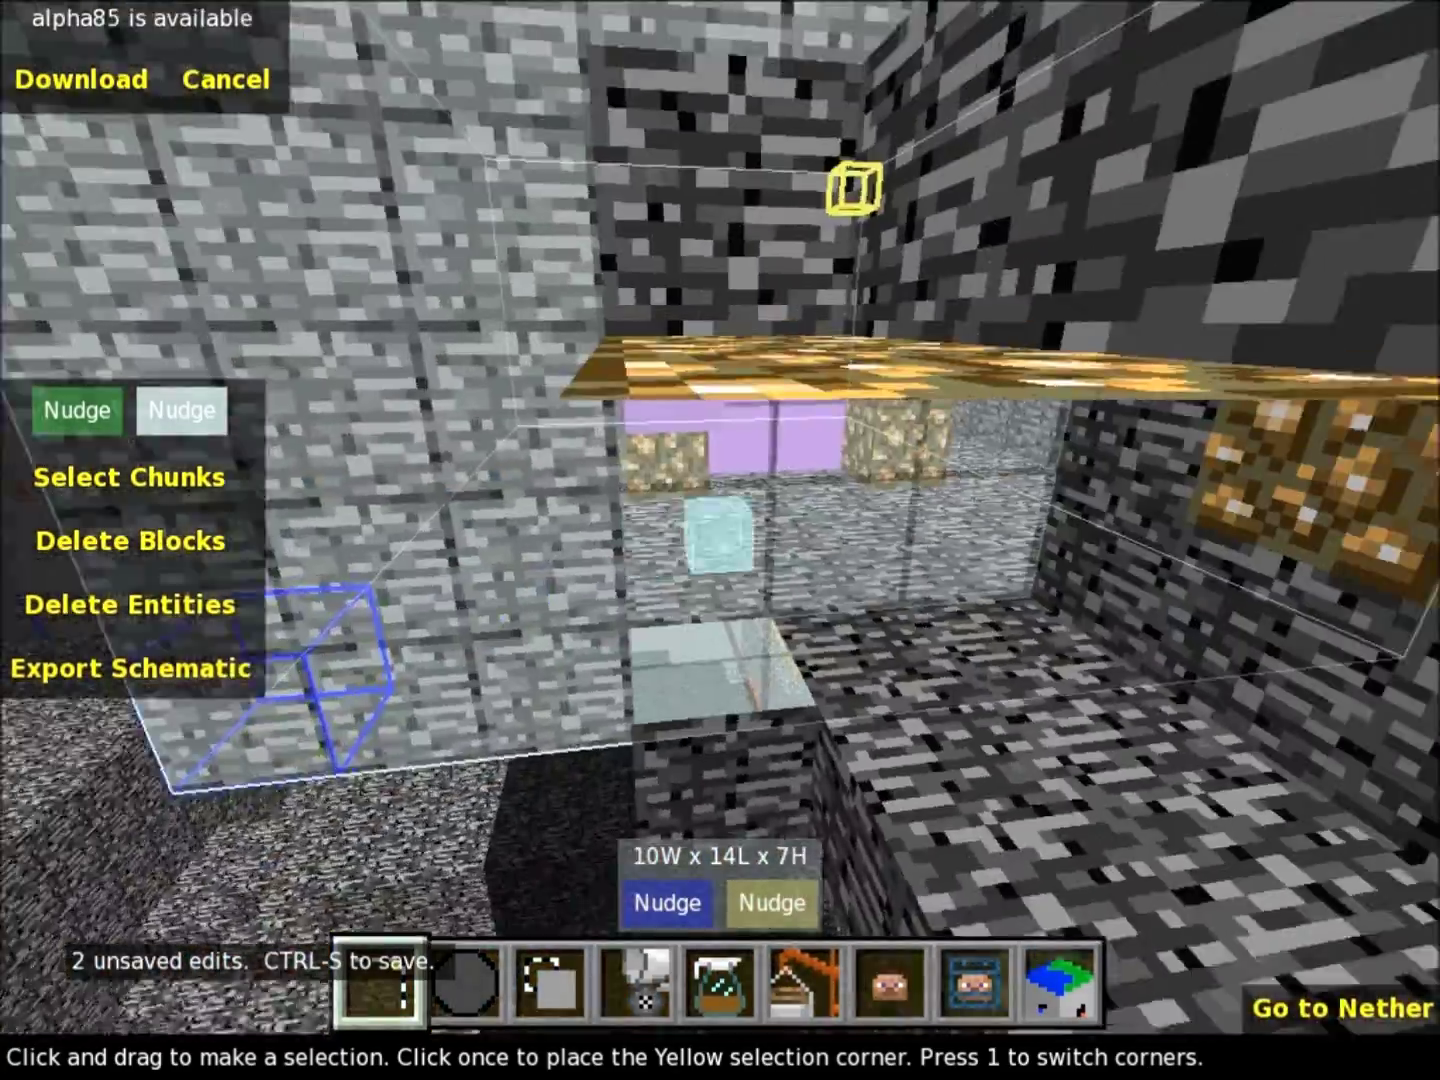
key(w)
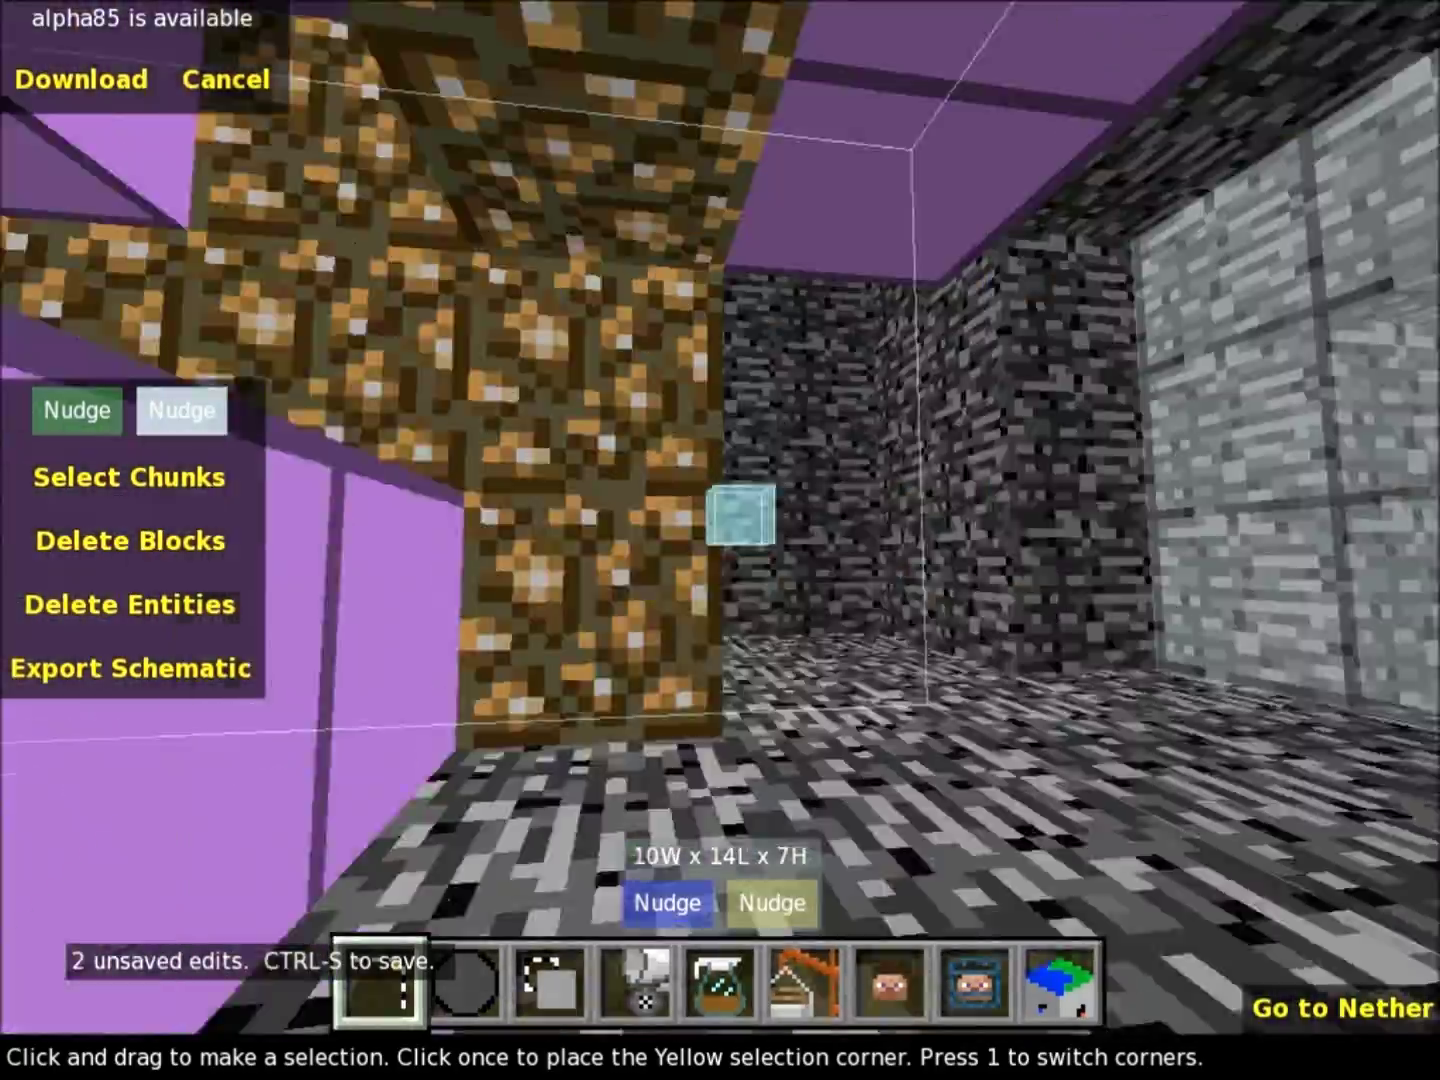
key(w)
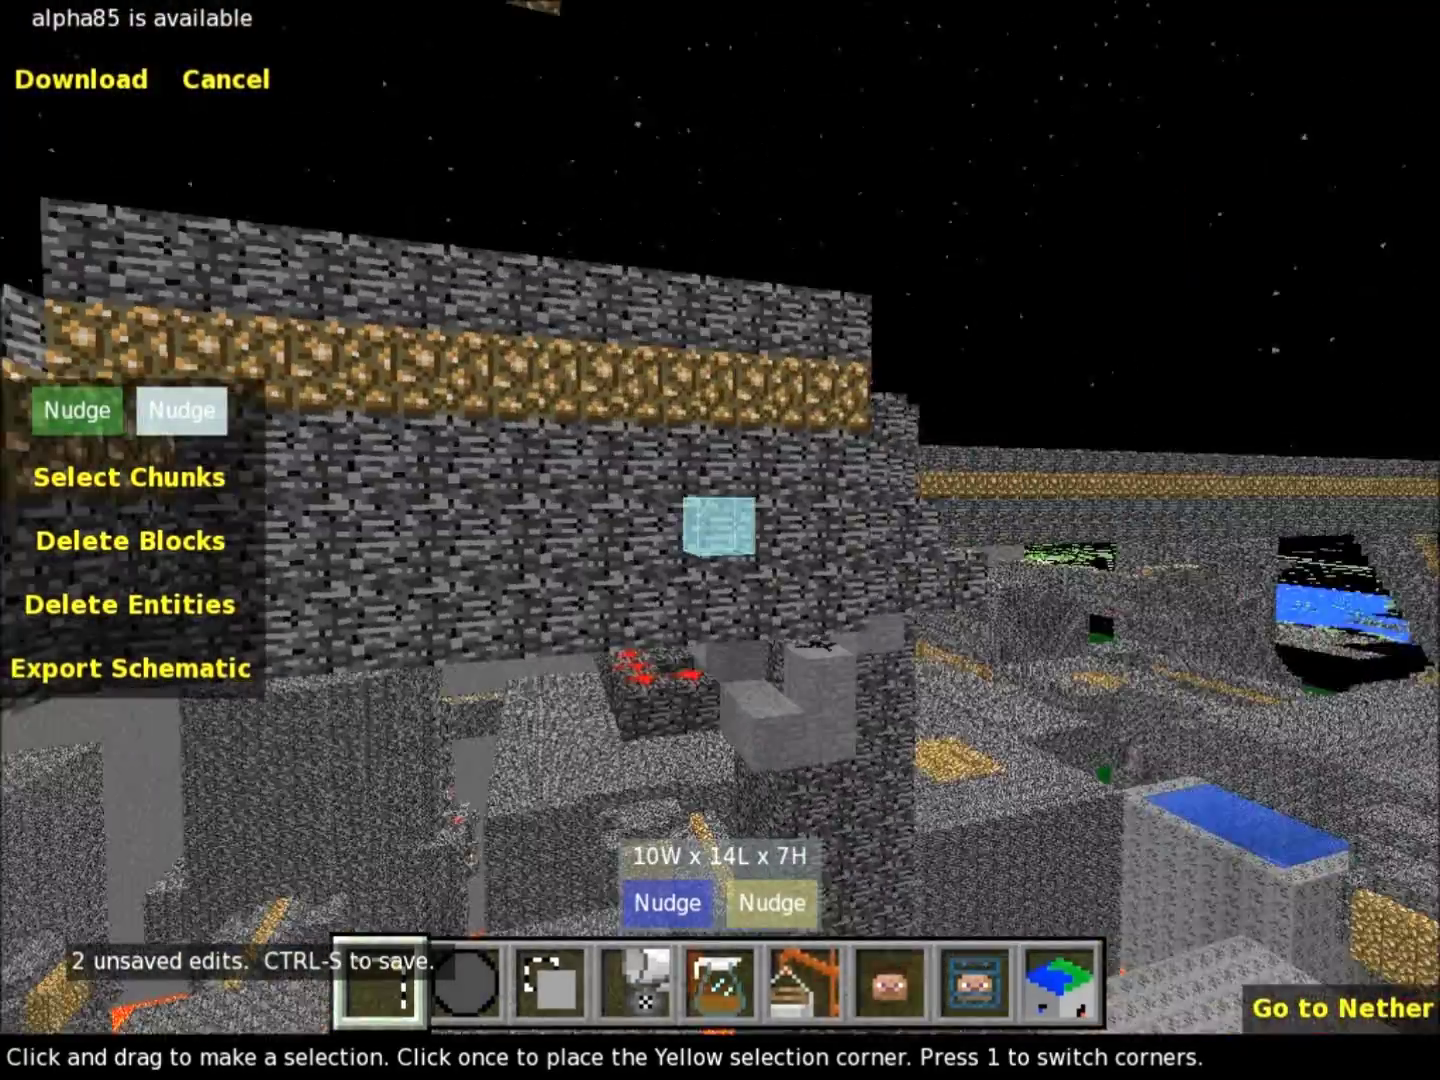
key(s)
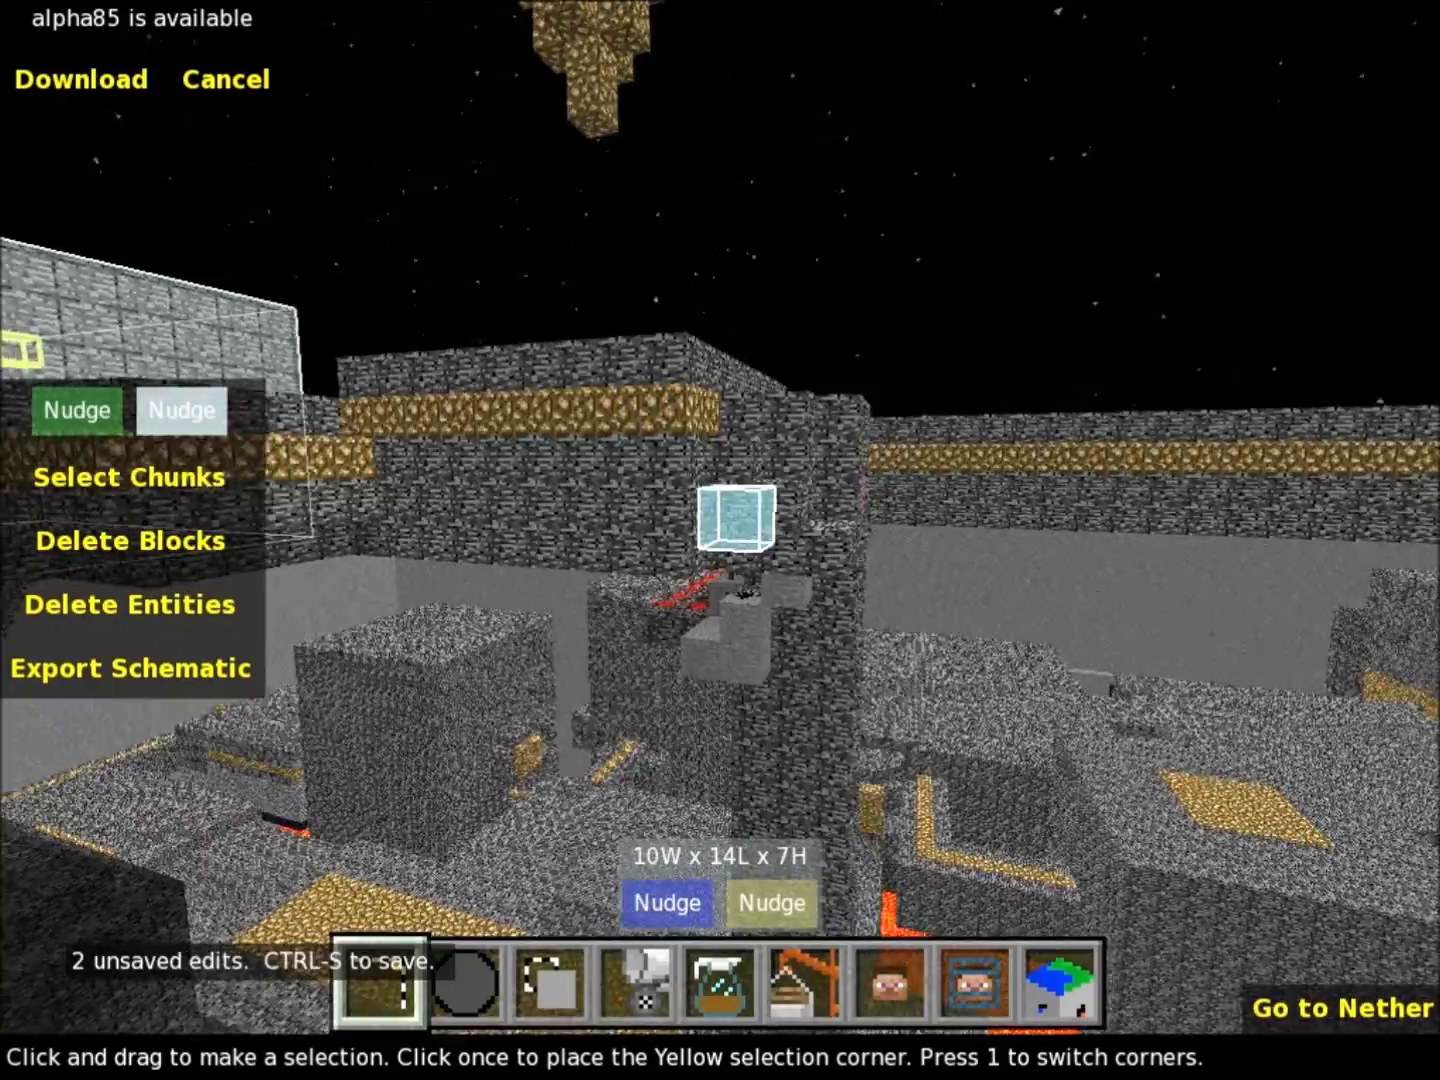
mouse_move(736, 517)
right_down()
mouse_move(630, 521)
mouse_move(720, 521)
mouse_move(708, 509)
right_up()
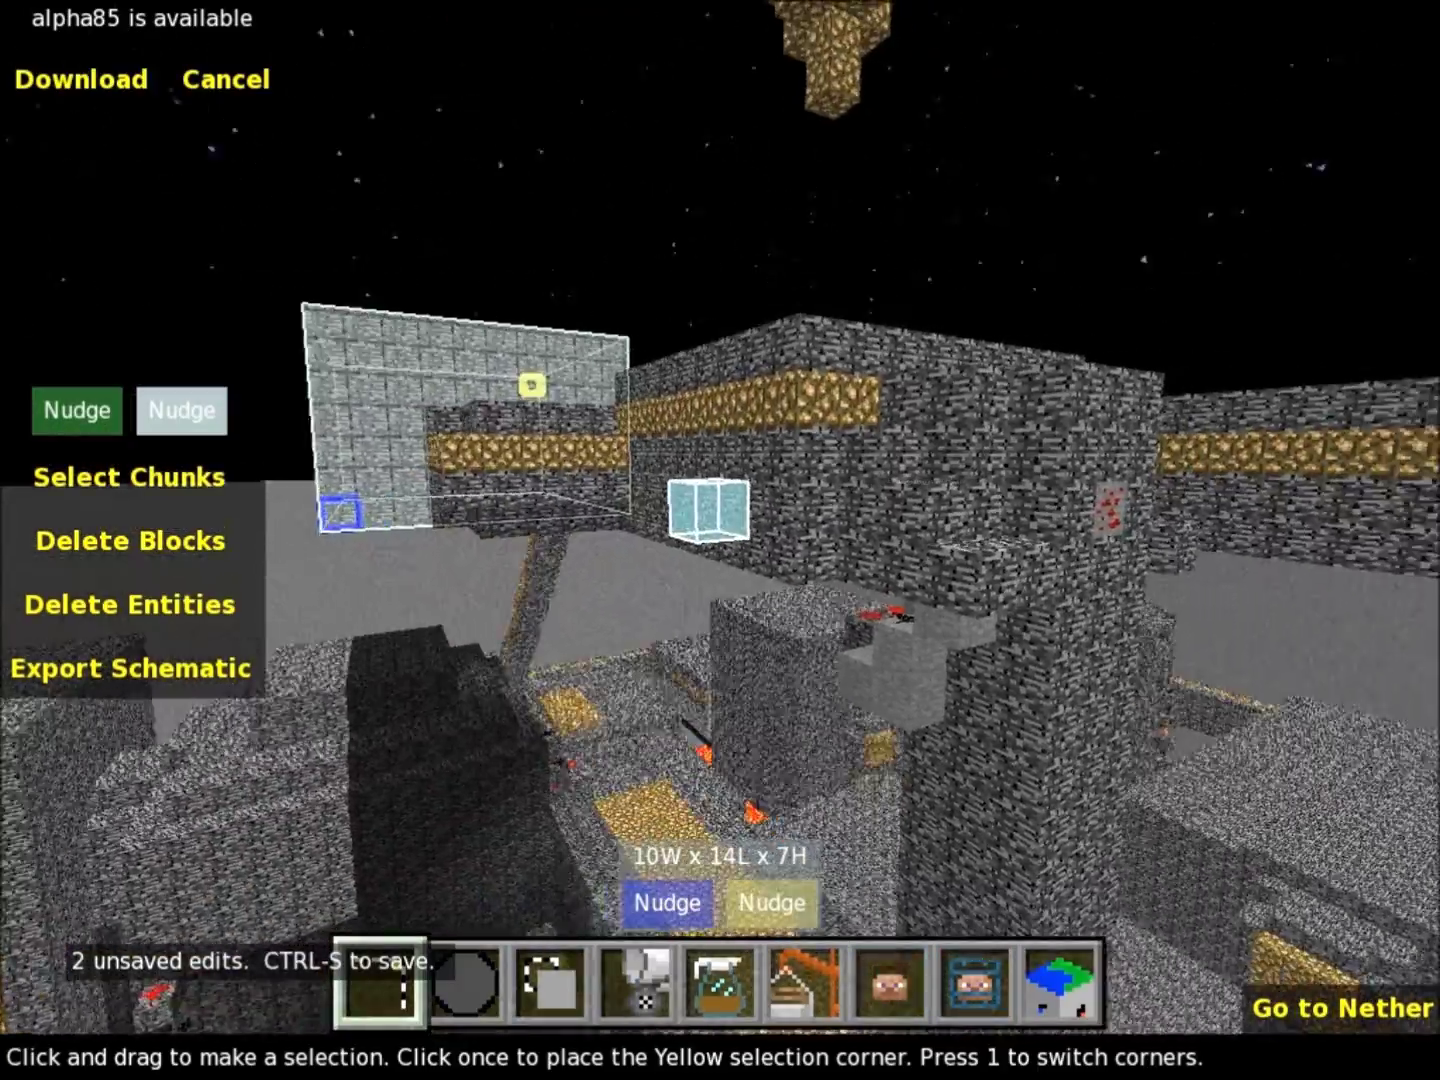
key(w)
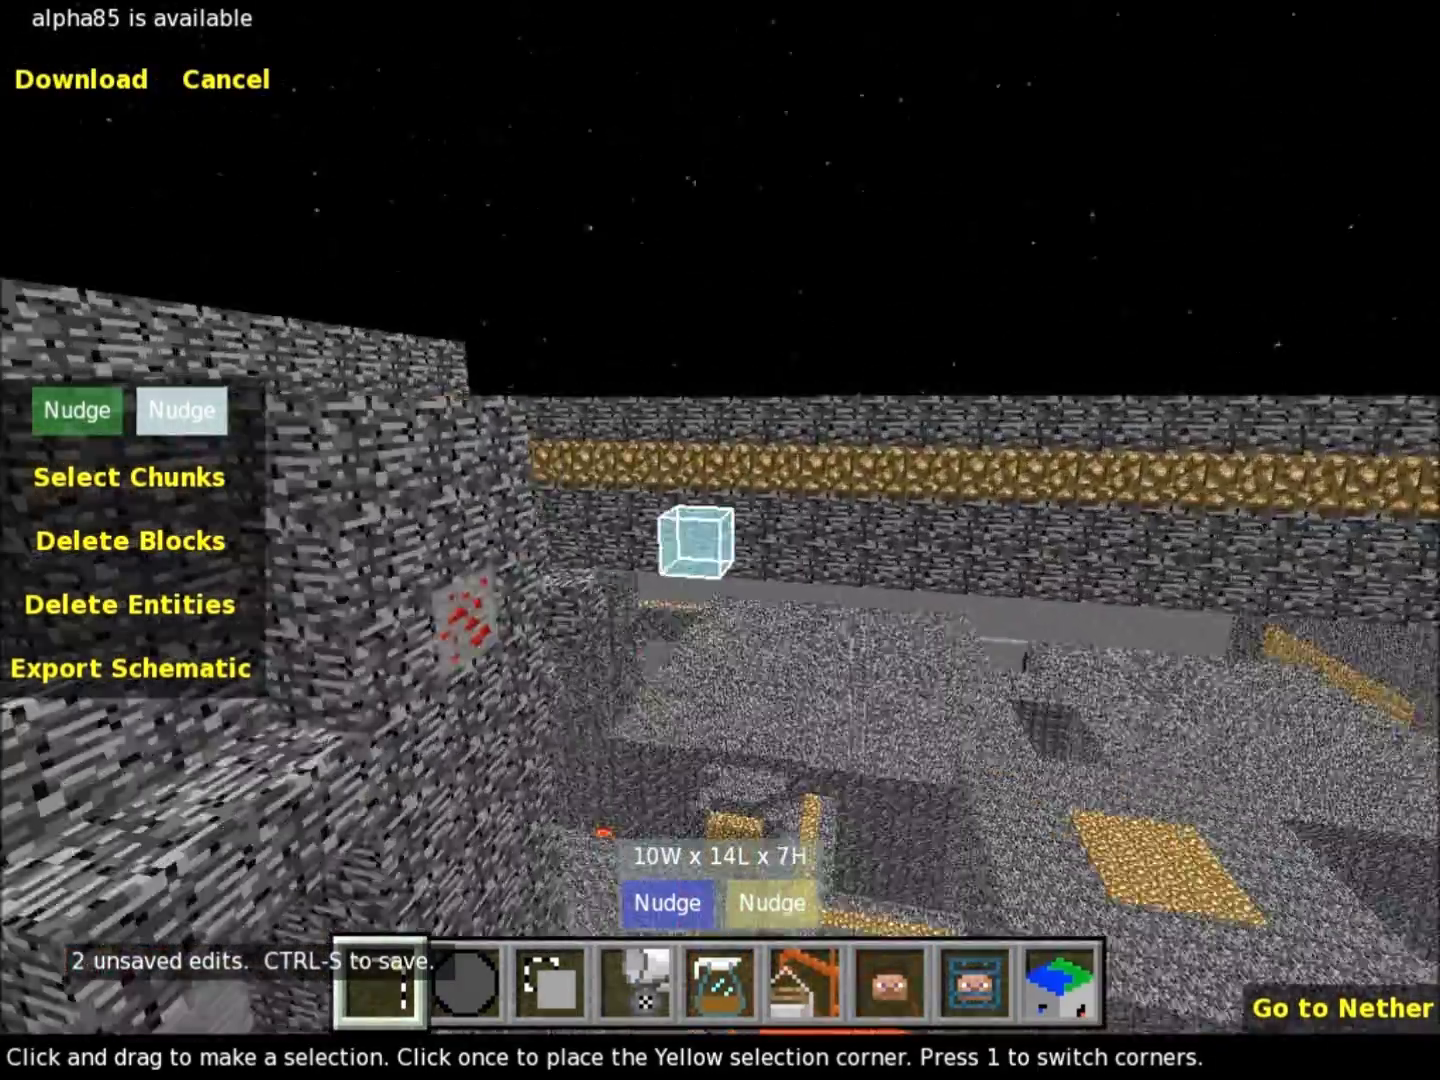
Step: Select the long glowstone-banded bedrock section above the lava as a 22W x 35L x 4H box
key(d)
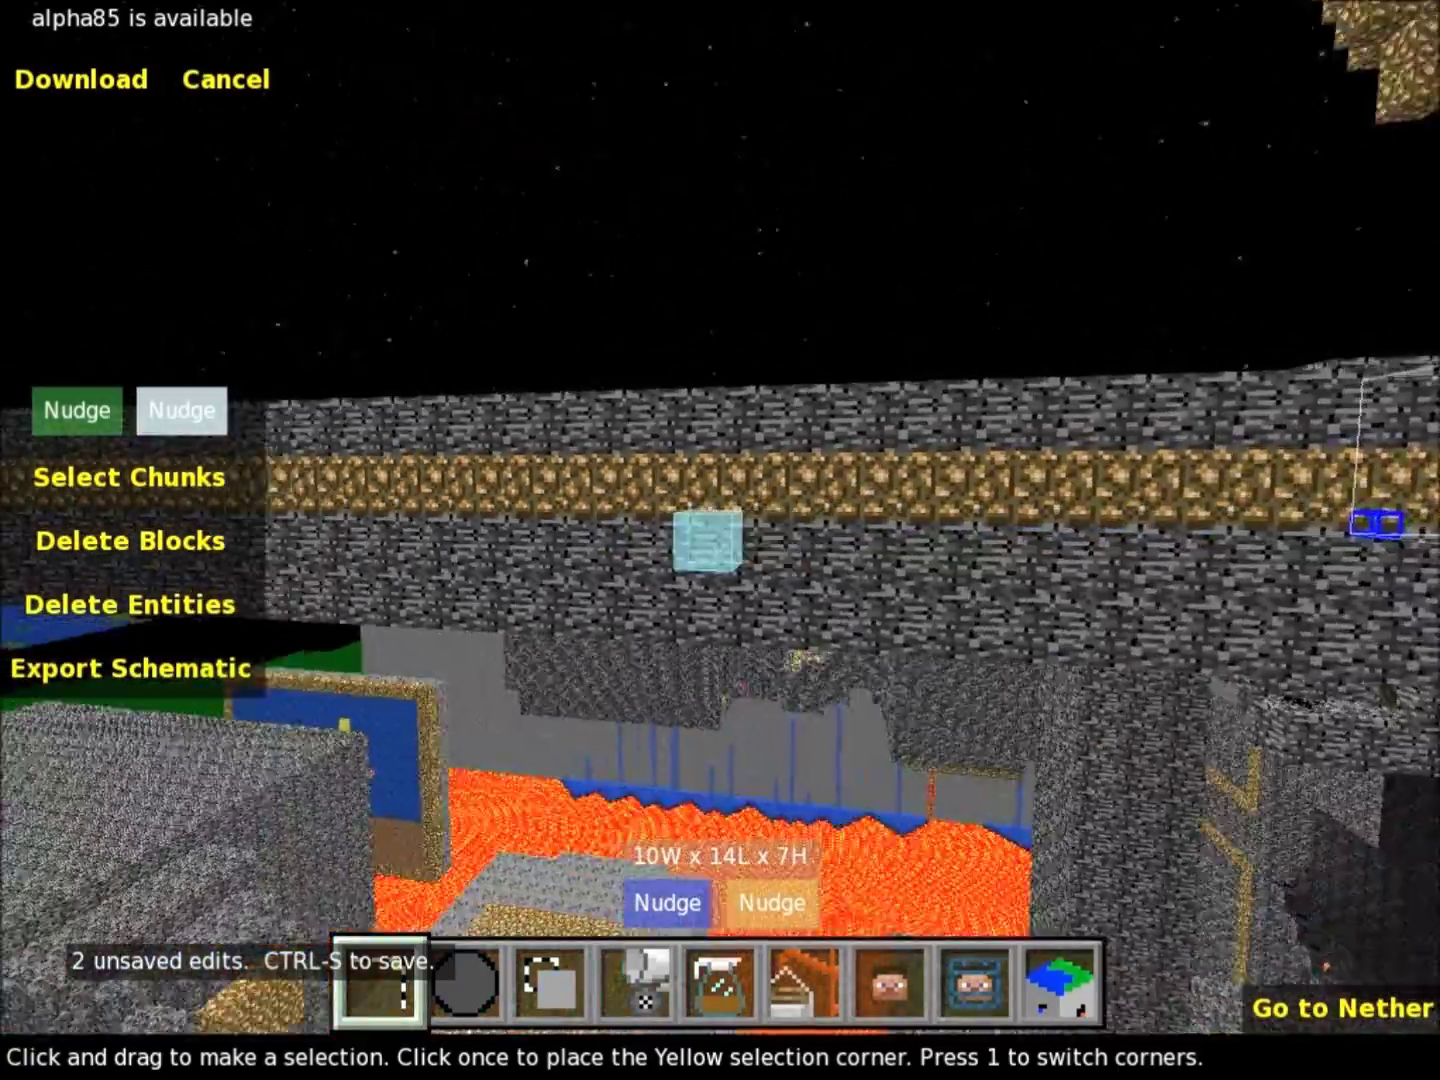
right_drag(720, 540, 620, 540)
right_drag(720, 540, 491, 540)
right_drag(721, 540, 910, 559)
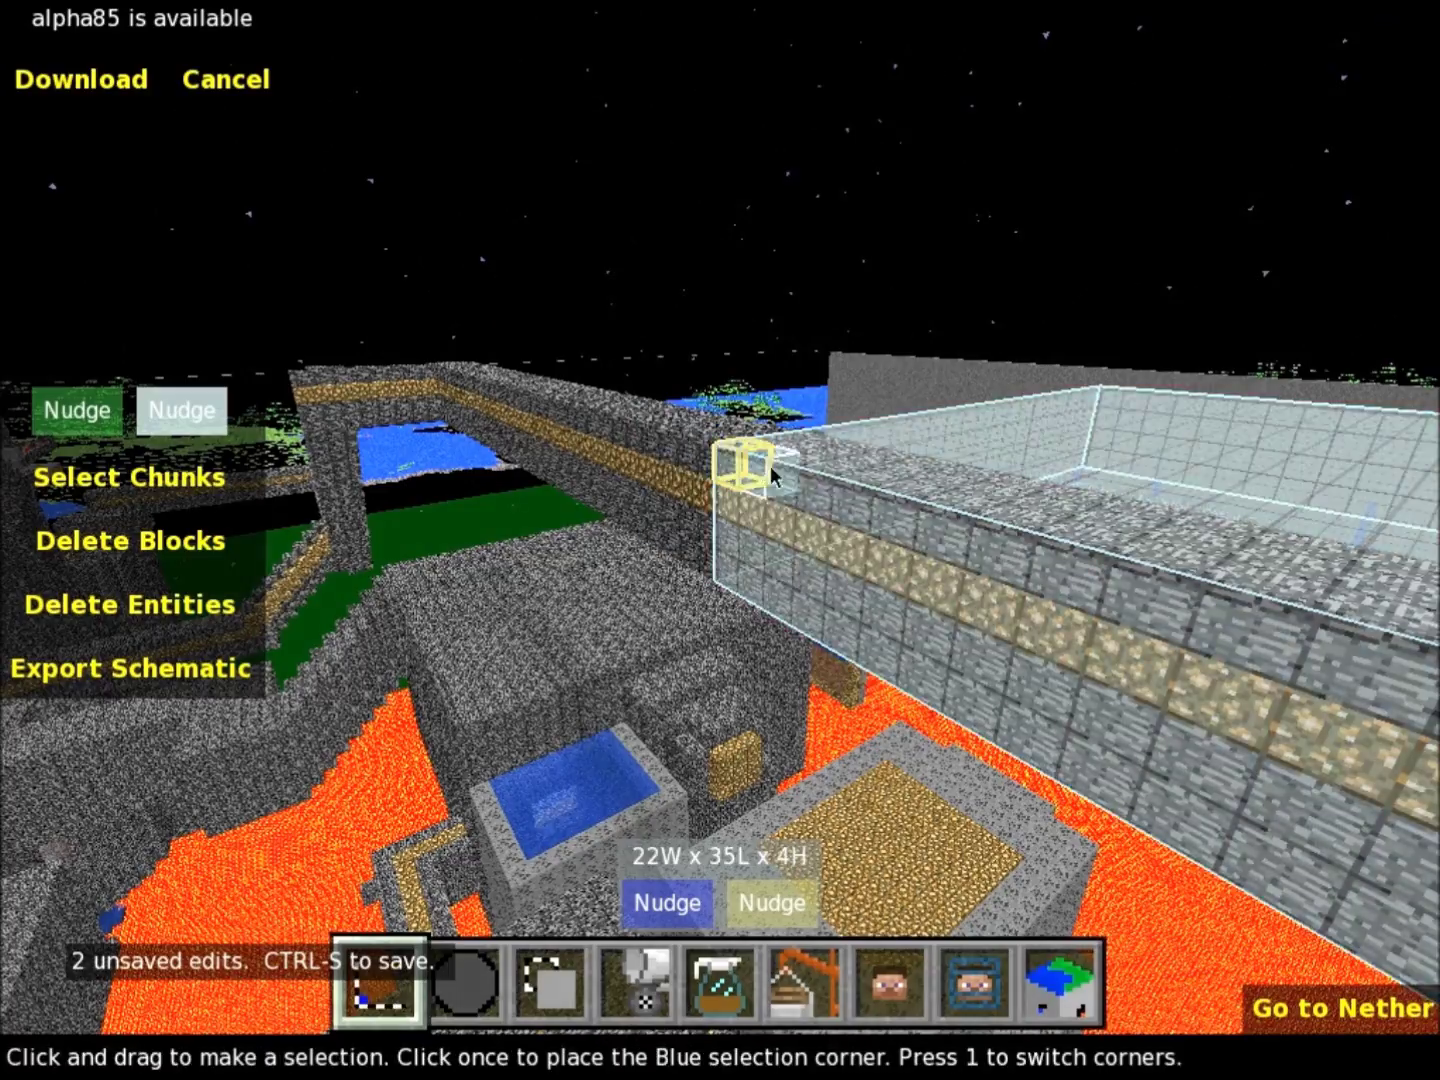
Step: Reset the selection to a 4W x 9L x 3H box on top of the long bedrock wall
key(a)
mouse_move(721, 541)
right_down()
mouse_move(920, 553)
mouse_move(1215, 541)
mouse_move(691, 546)
mouse_move(734, 508)
mouse_move(730, 535)
mouse_move(761, 515)
mouse_move(585, 554)
mouse_move(741, 543)
mouse_move(747, 492)
mouse_move(717, 521)
mouse_move(746, 501)
mouse_move(726, 491)
mouse_move(700, 524)
mouse_move(743, 481)
mouse_move(707, 481)
mouse_move(694, 530)
right_up()
key(space)
key(a)
key(d)
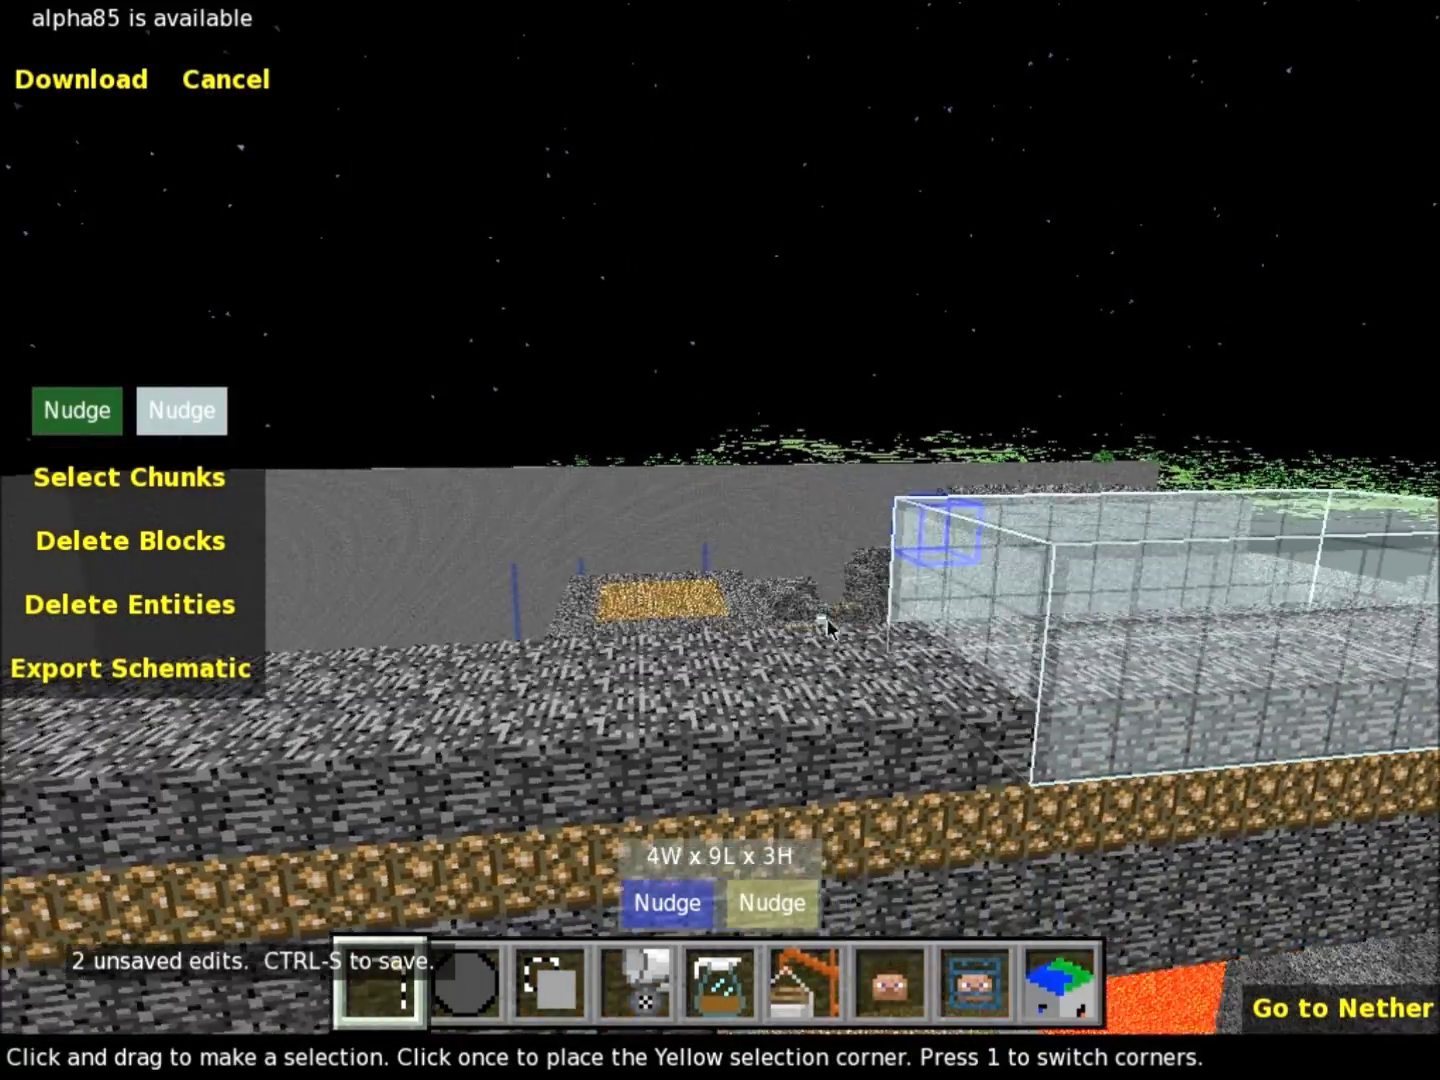
Step: Examine the selection box on top of the long bedrock wall from both sides and along its glowstone band
right_drag(826, 628, 838, 683)
key(s)
key(d)
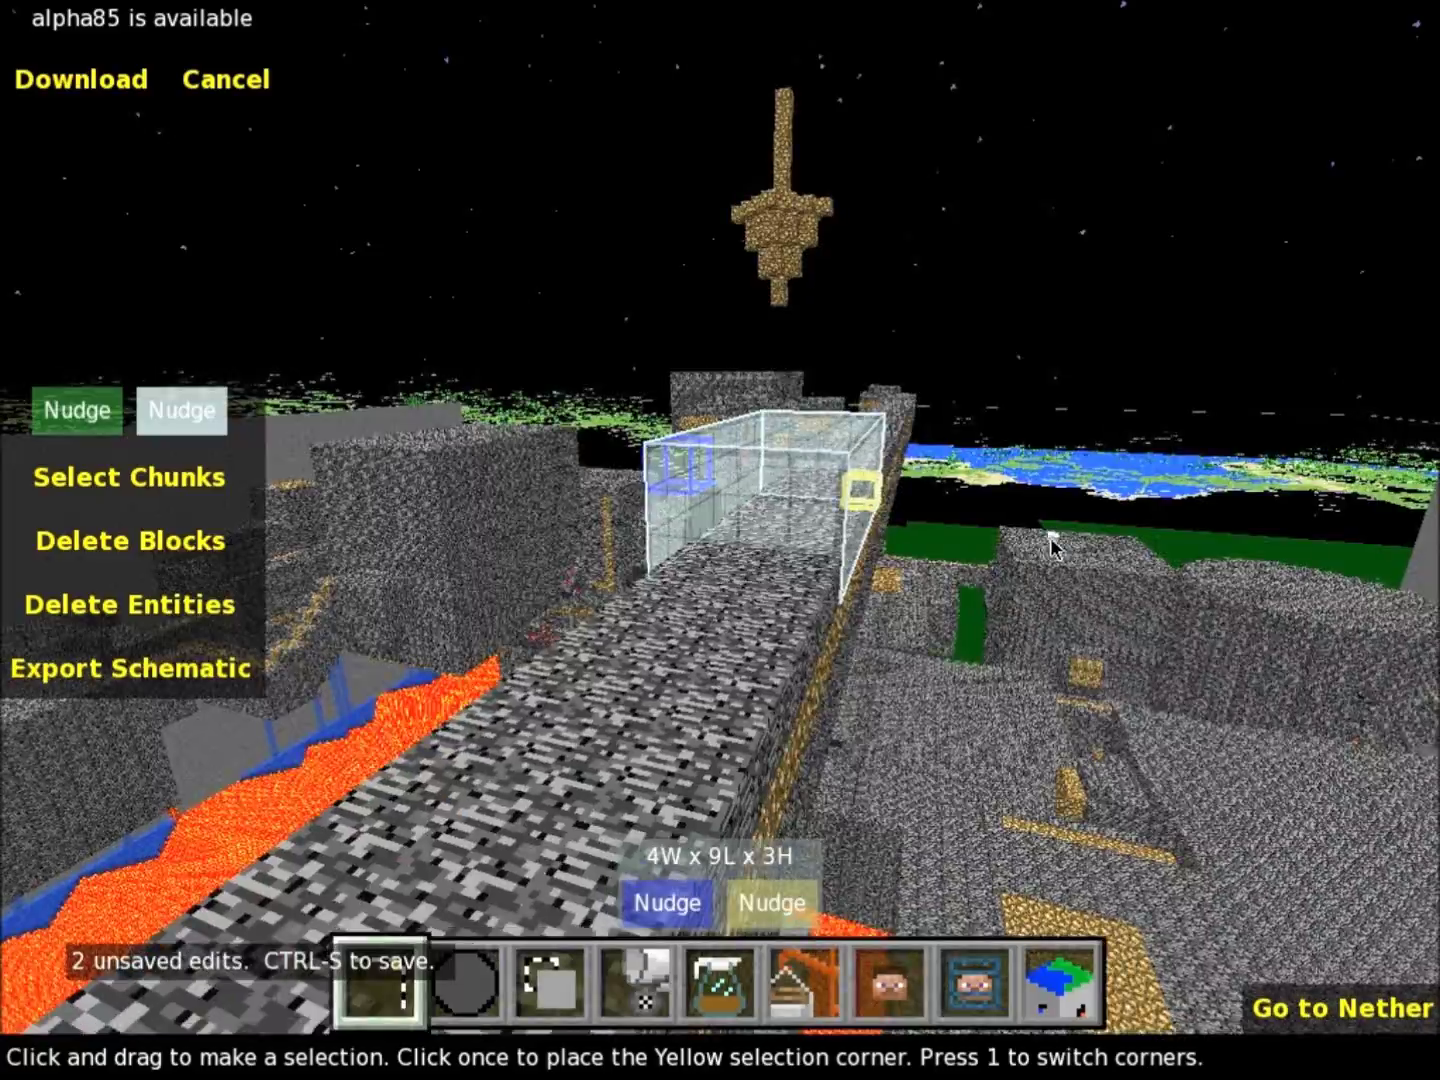
right_drag(1051, 546, 548, 487)
key(a)
key(a)
key(d)
key(w)
key(d)
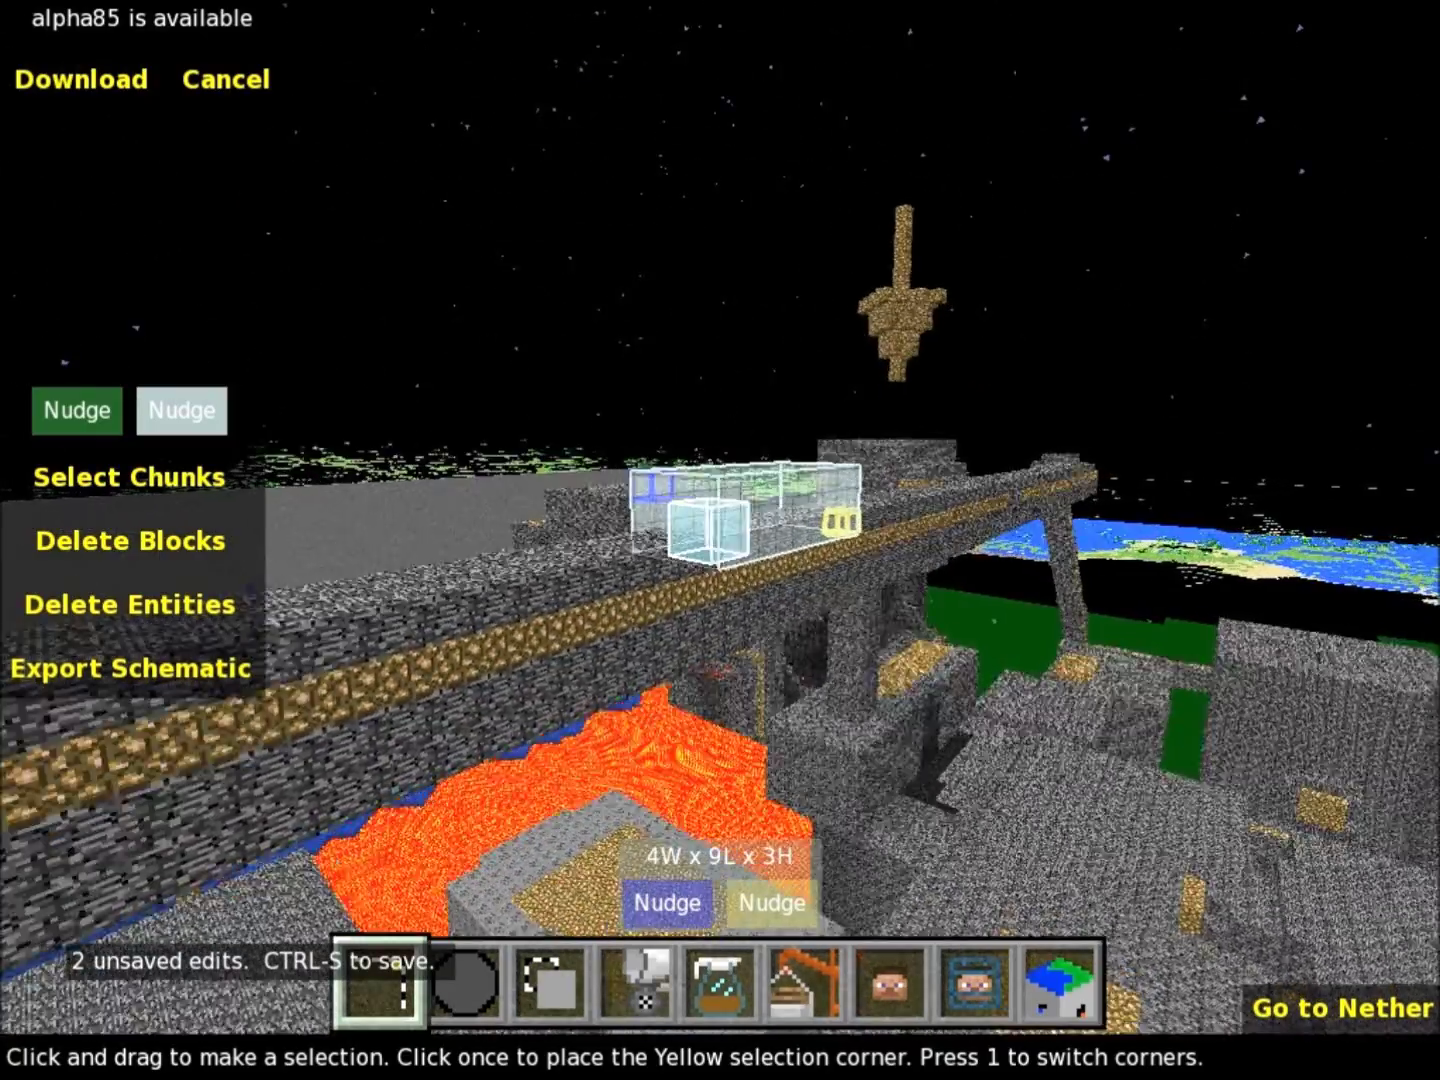
key(w)
key(a)
key(w)
key(w)
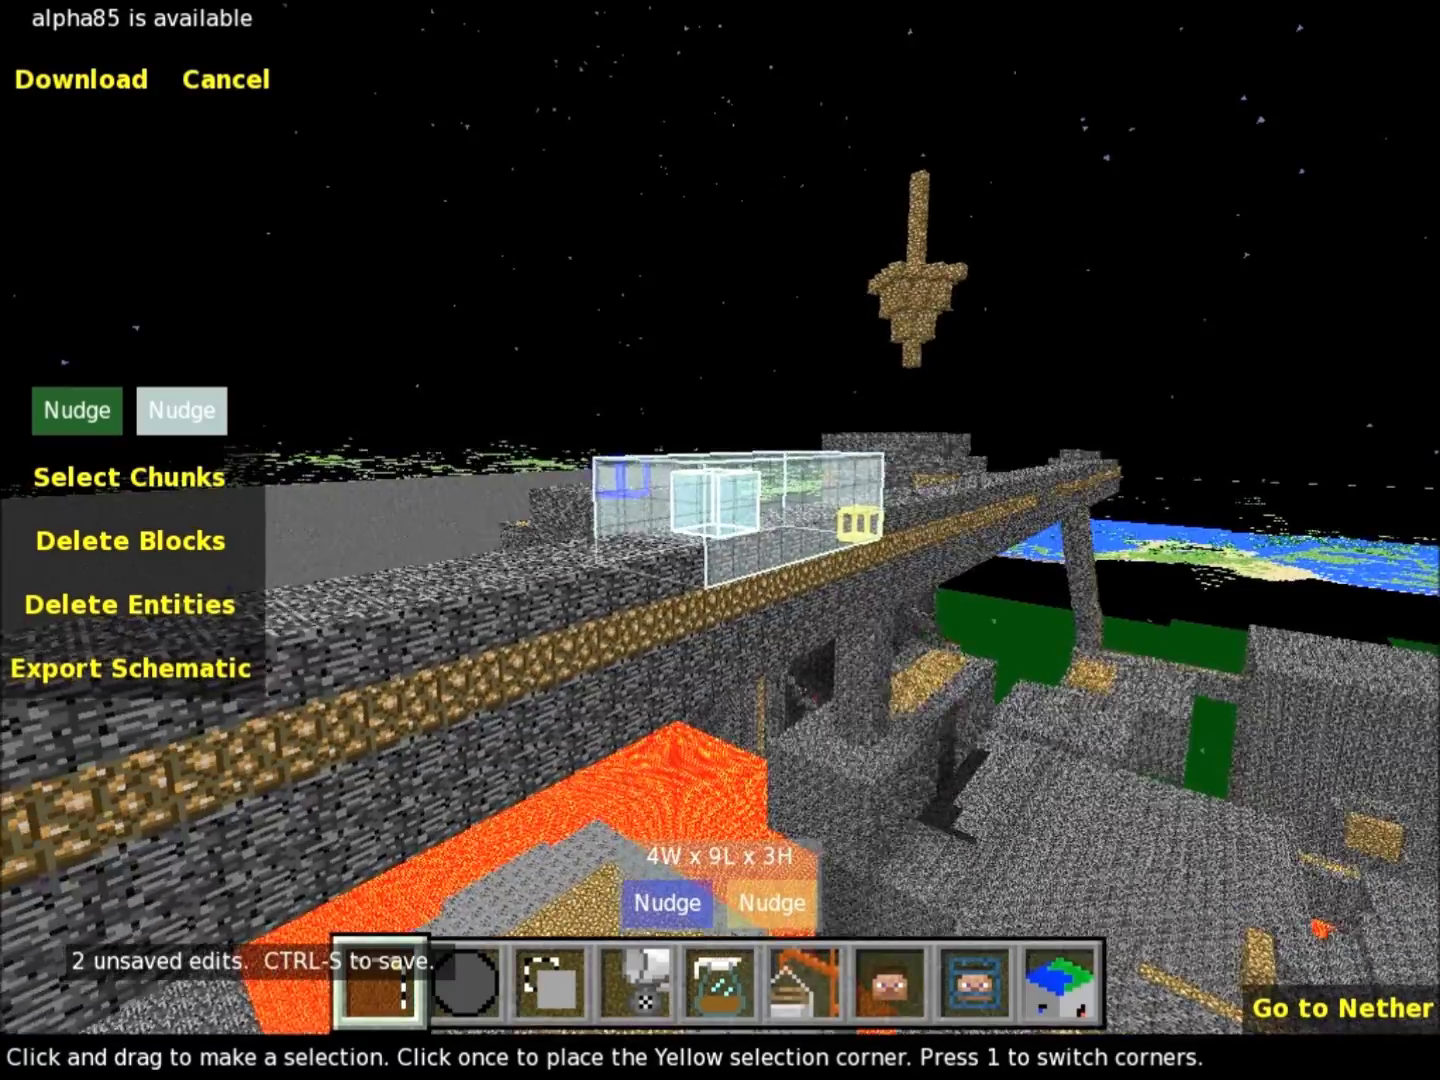
Step: Reset the selection to a 6W x 3L x 1H box on top of the long bedrock wall and view it from several sides
click(720, 517)
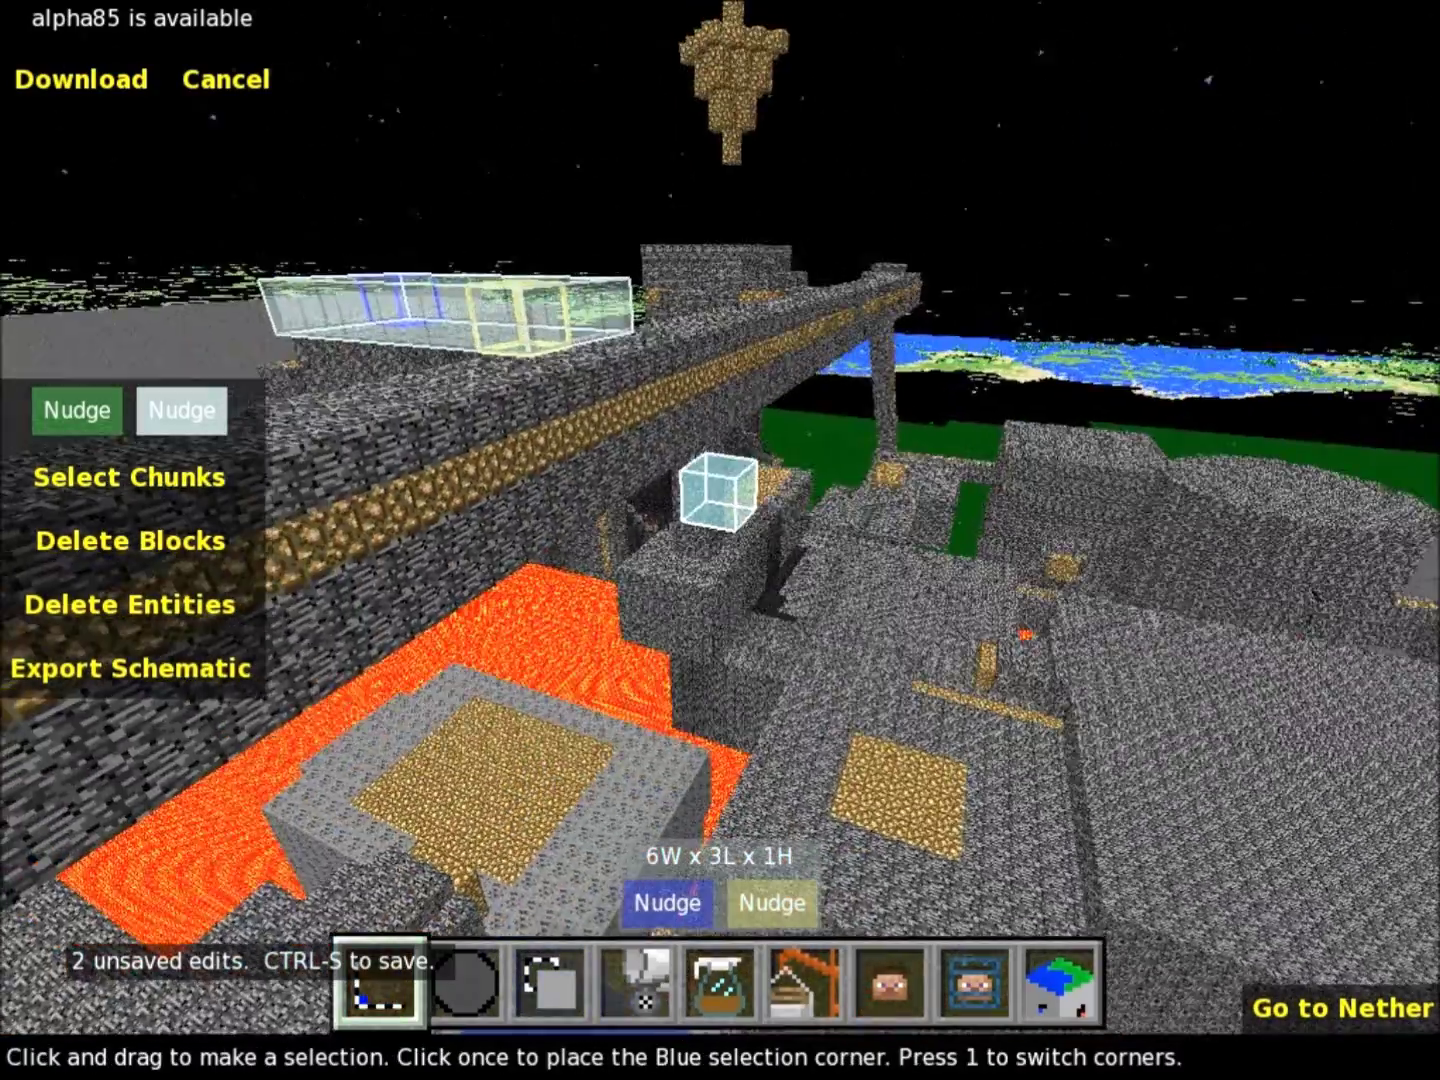
right_click(720, 517)
key(a)
key(w)
right_click(952, 545)
key(d)
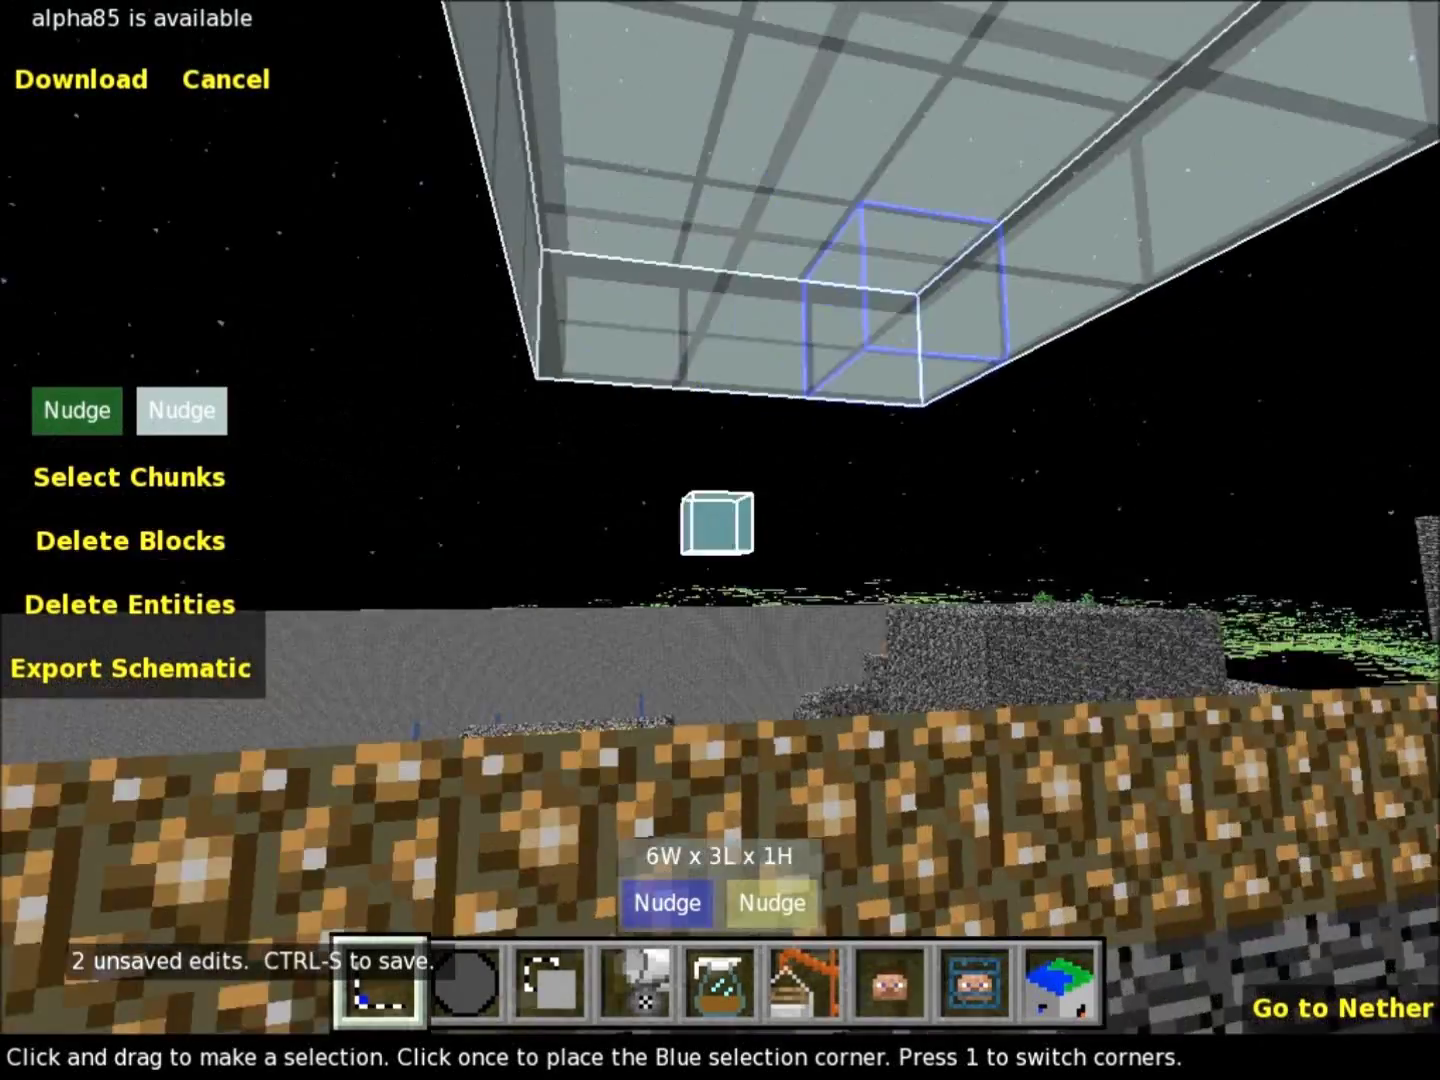
key(s)
key(q)
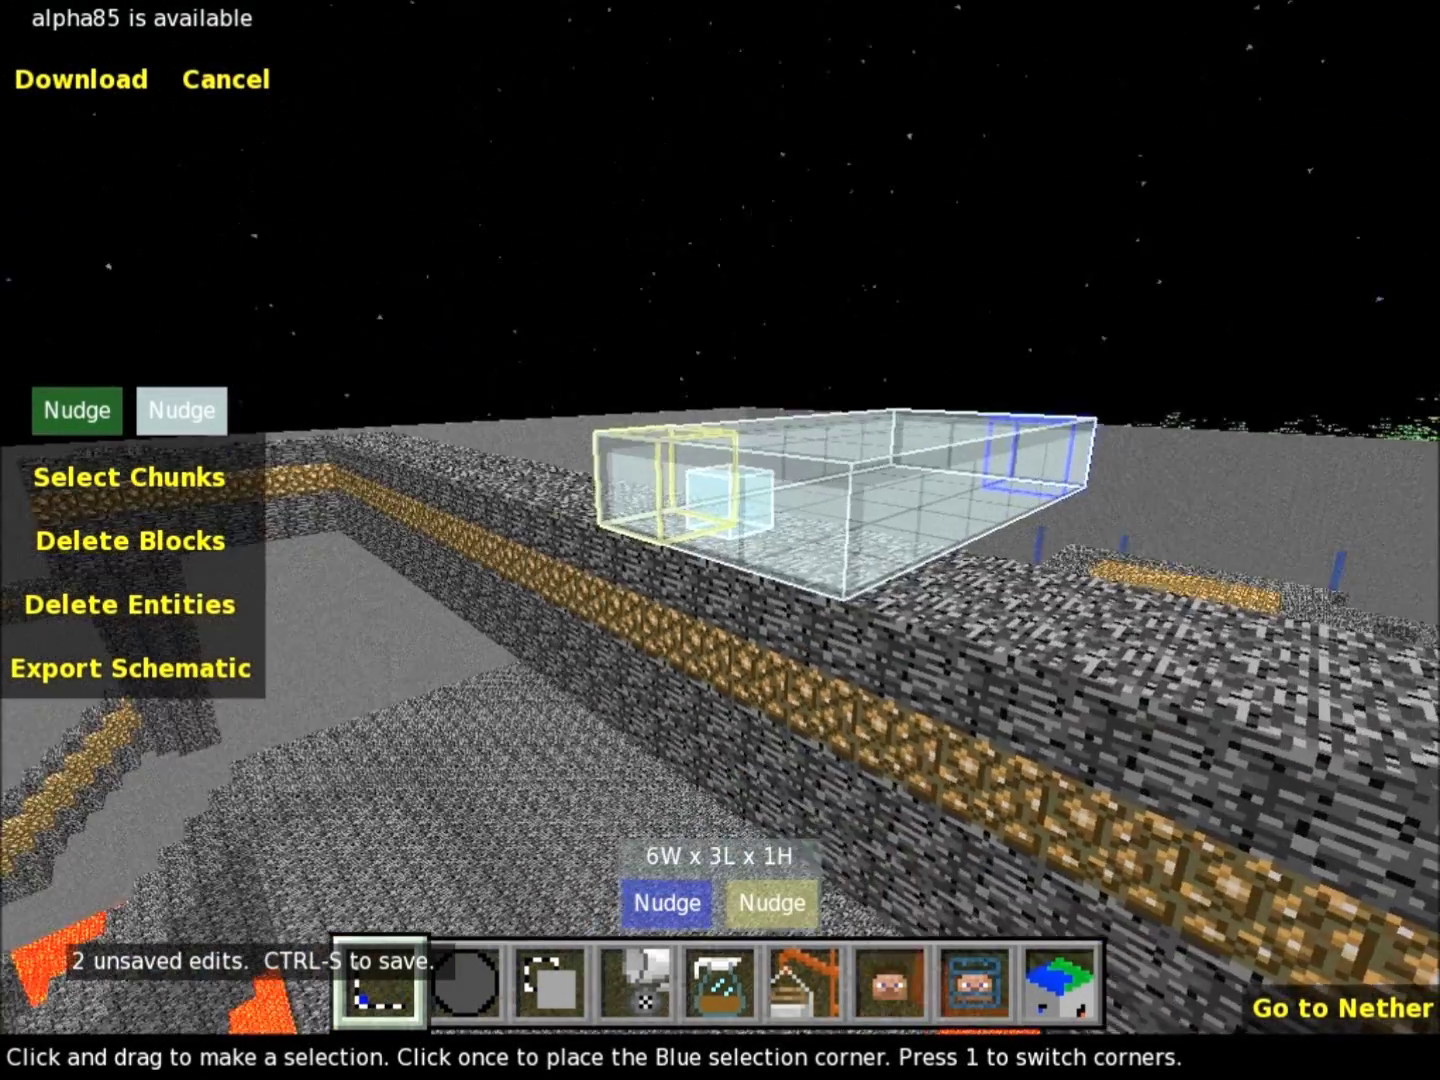
right_click(951, 545)
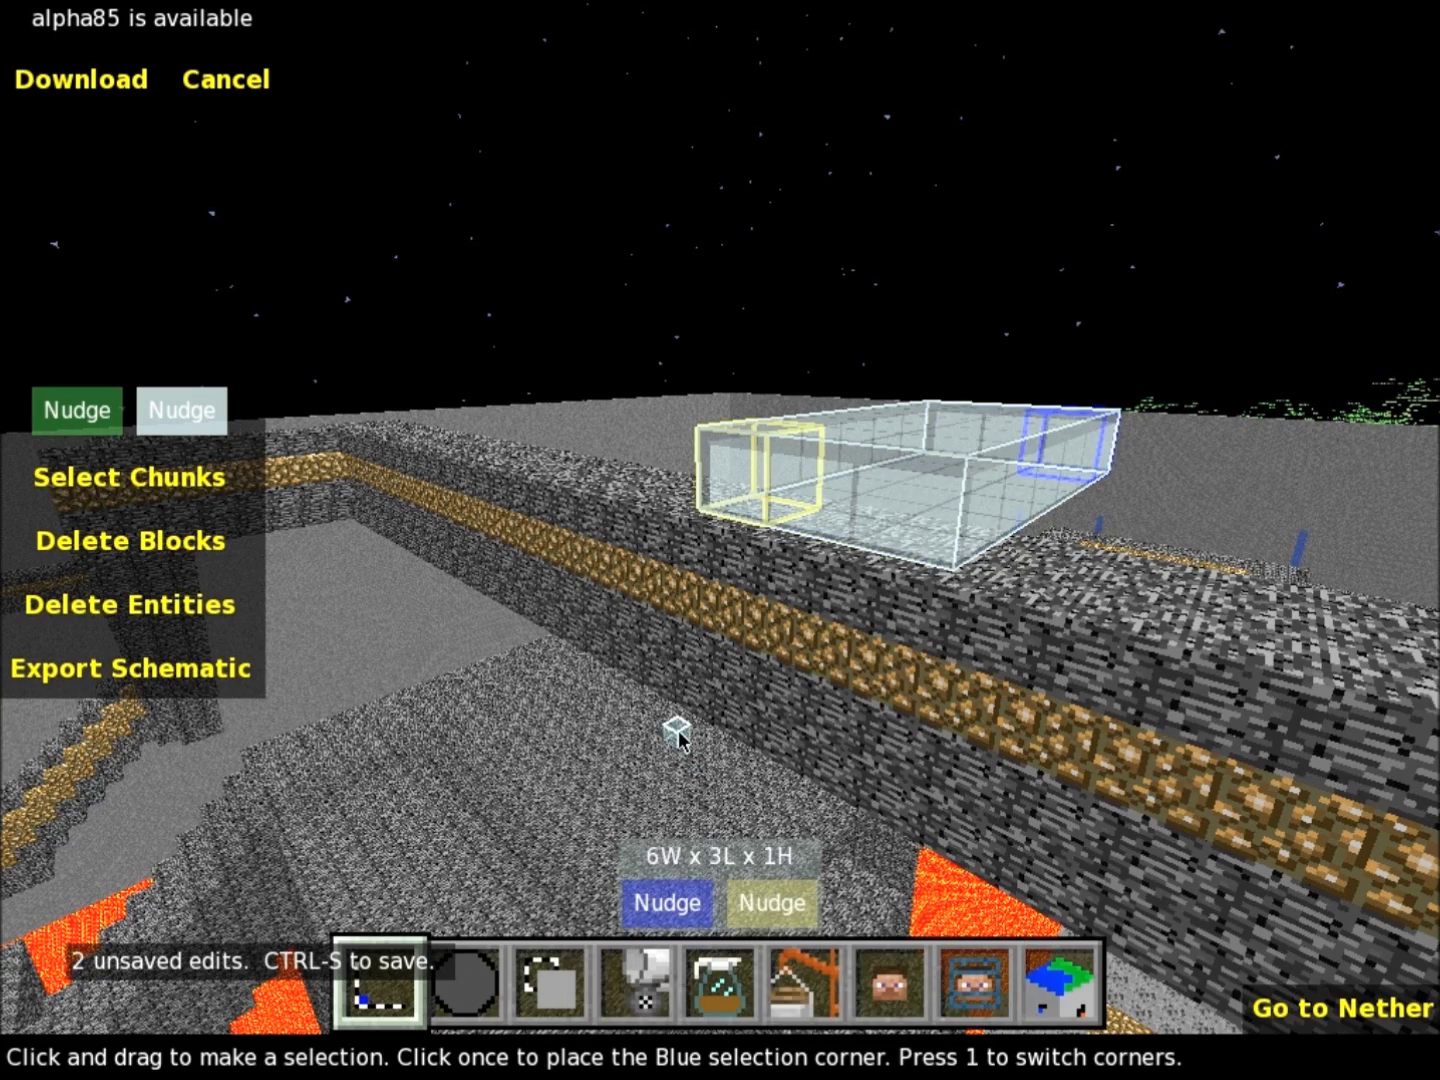
Step: Fill the selected box on top of the bedrock wall with stone
key(4)
key(Return)
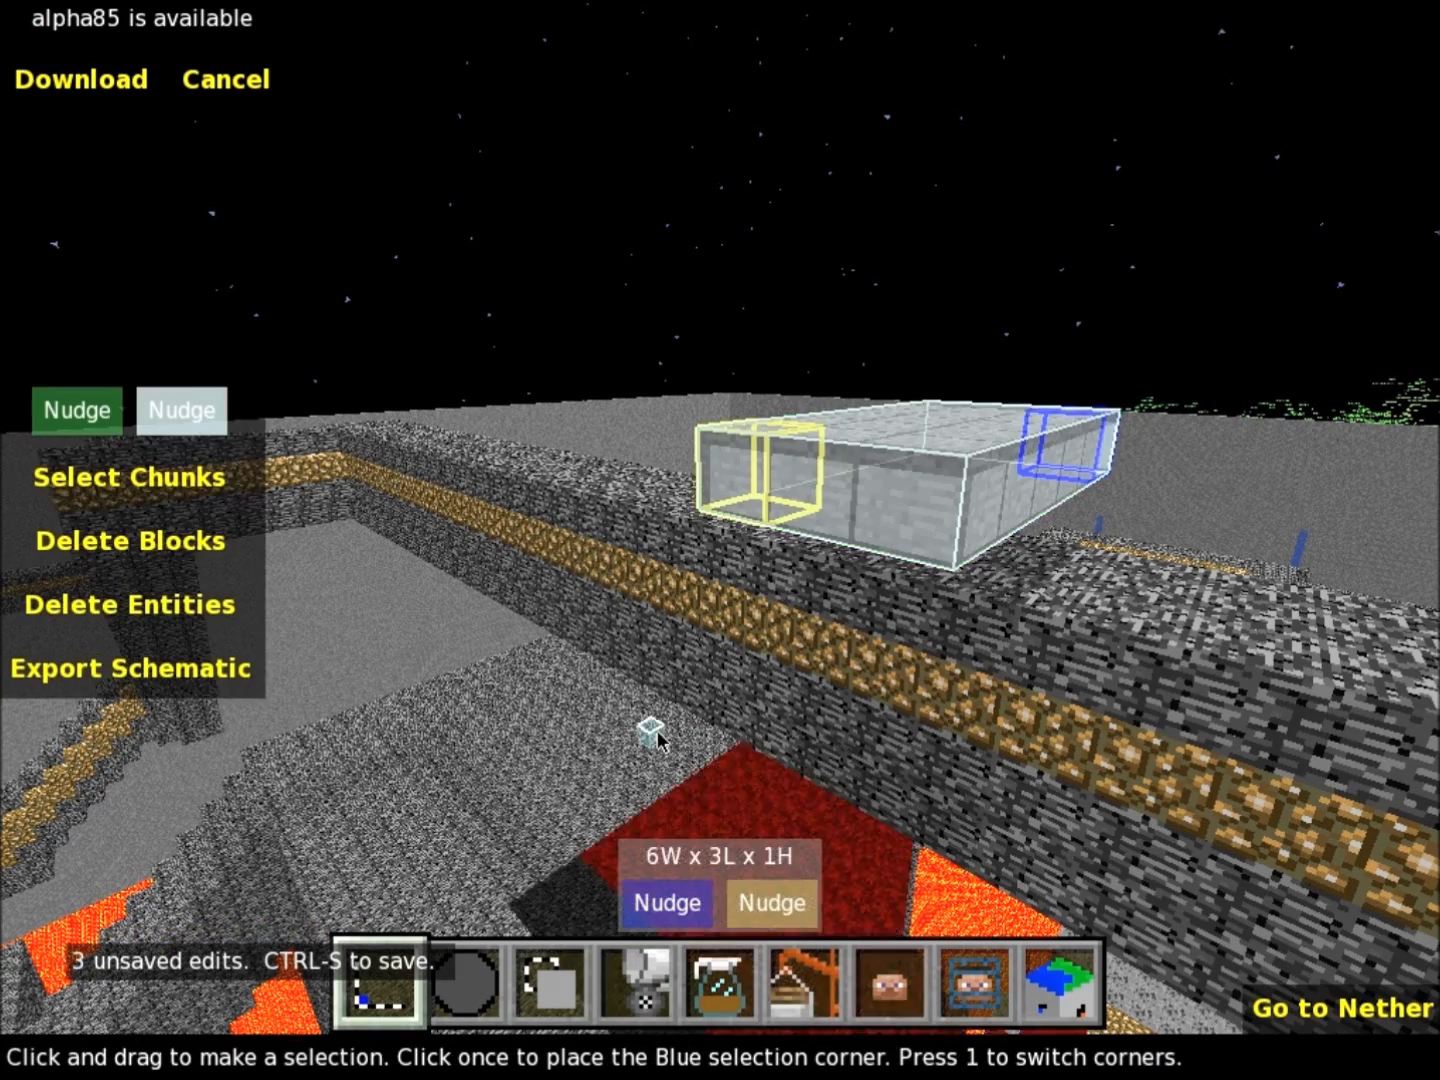
key(d)
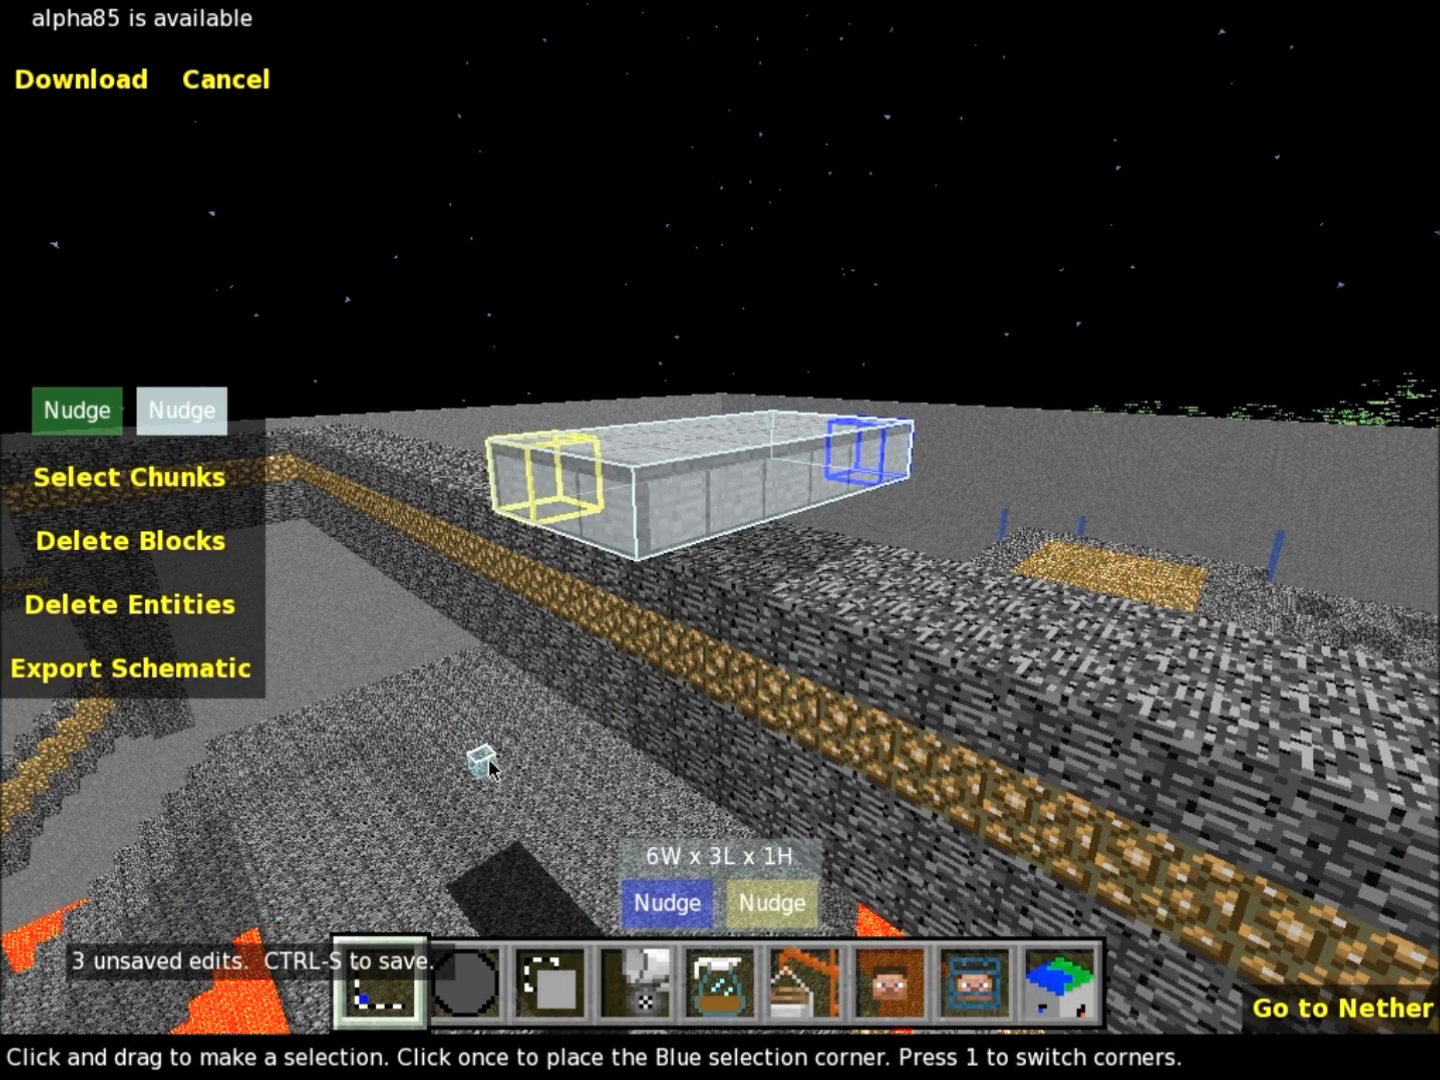
Step: Delete the stone blocks inside the selected box on the bedrock wall
key(Delete)
key(w)
key(s)
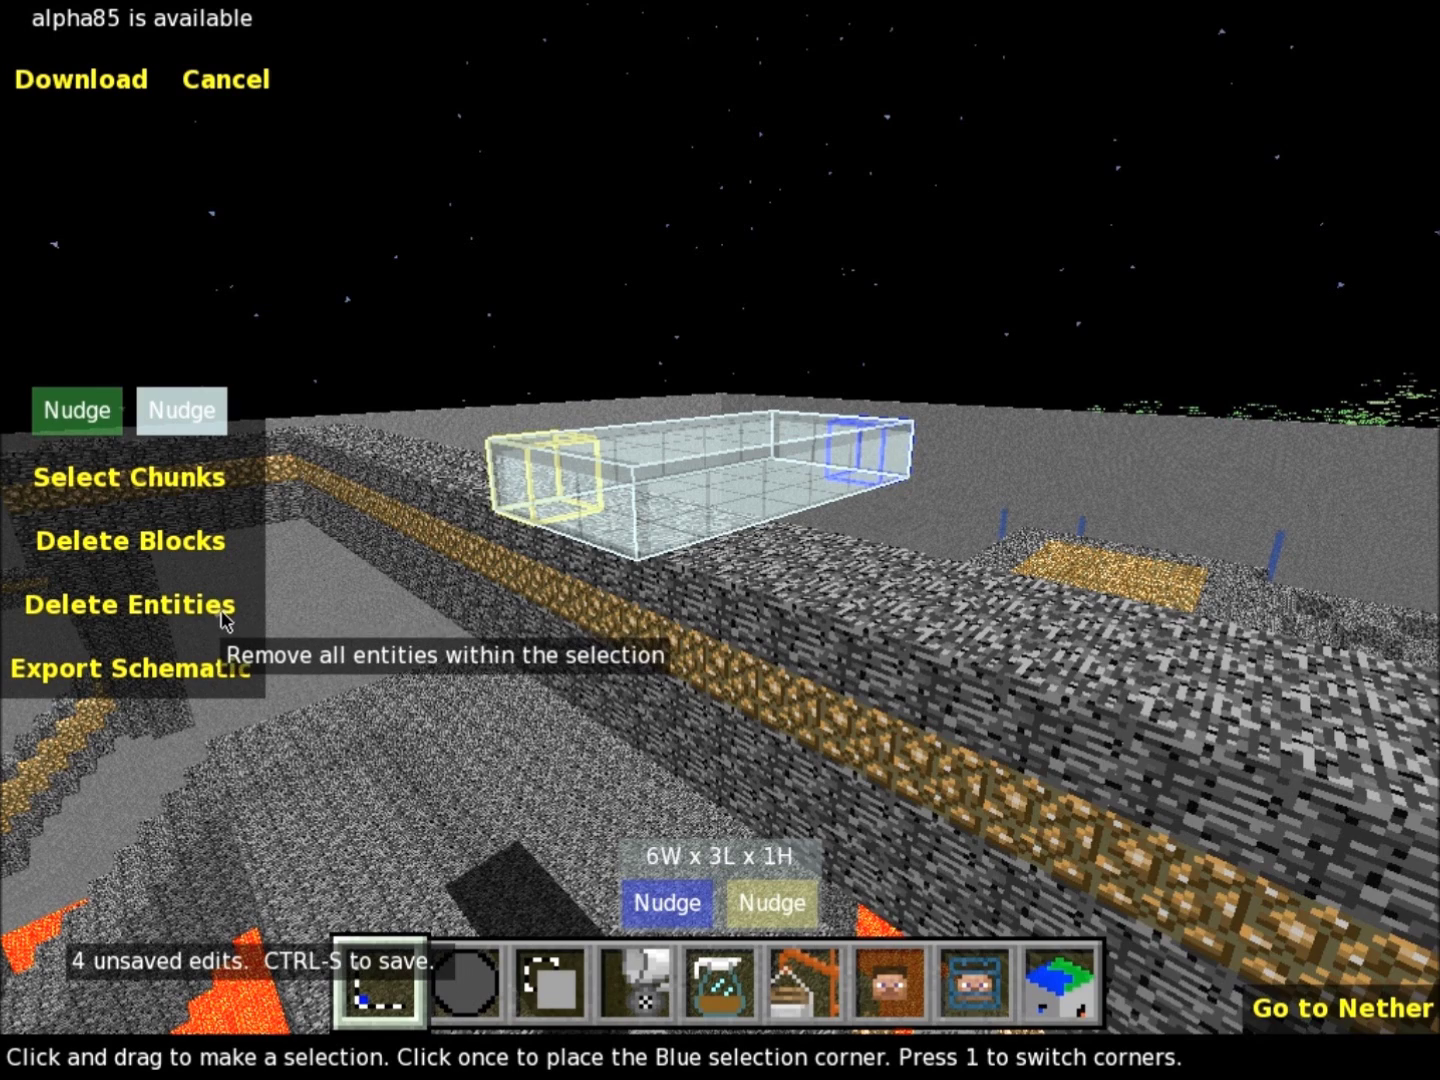
key(a)
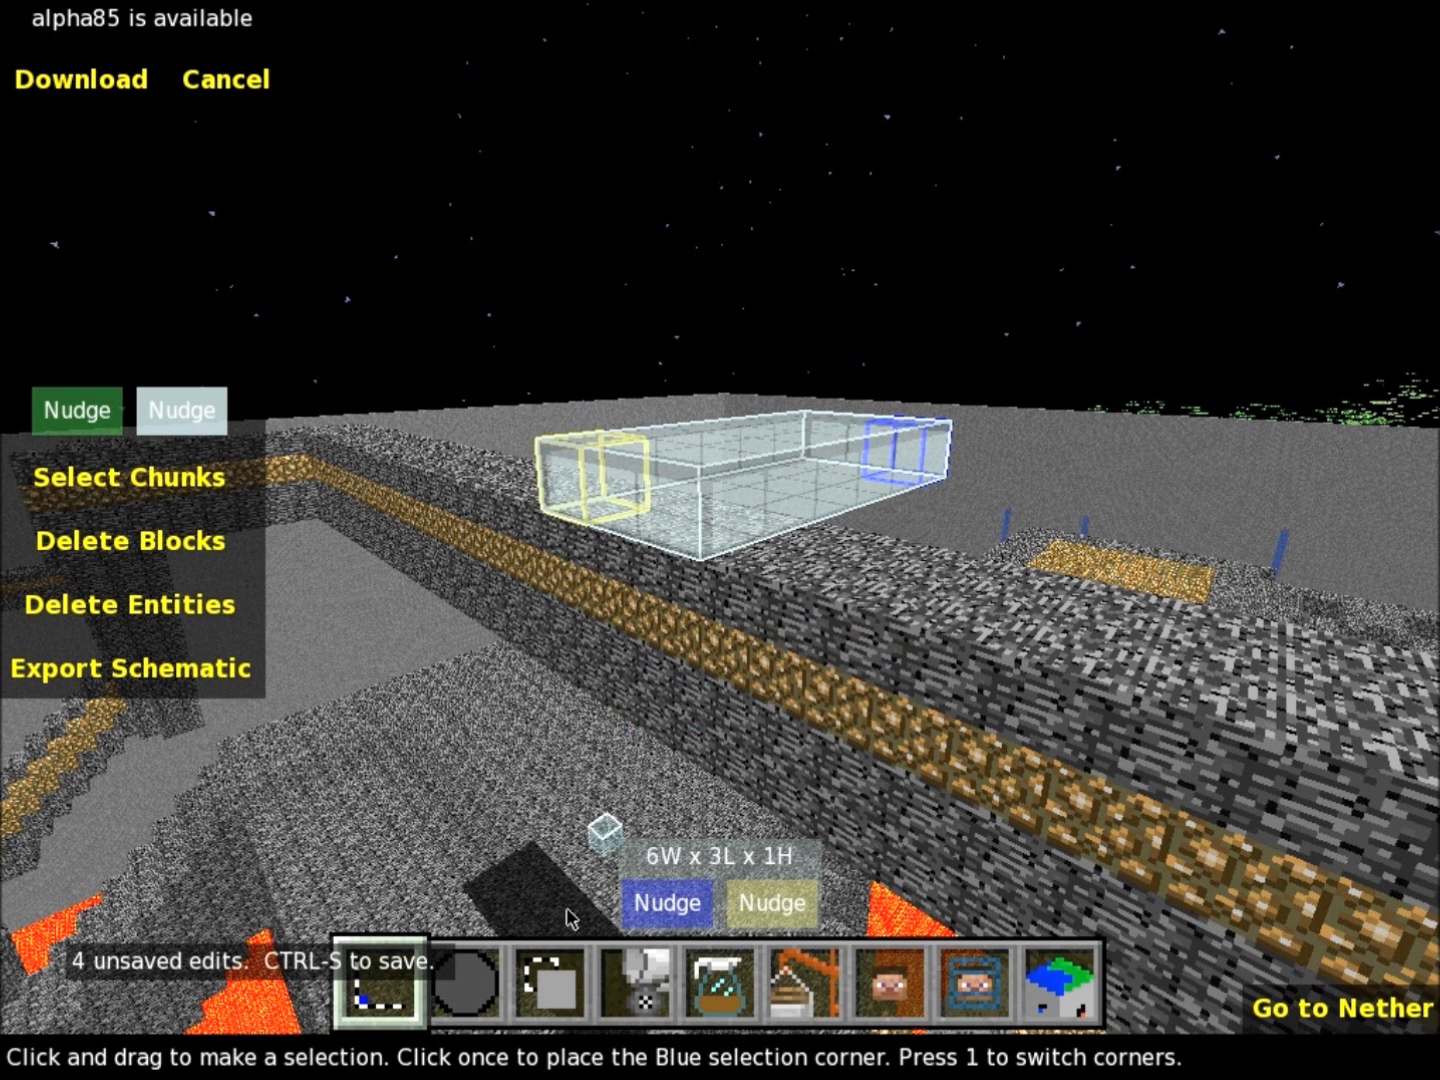
Step: Switch to the Brush tool and preview the round stone brush around the lava field and its bedrock structures
click(465, 982)
right_drag(904, 745, 1010, 745)
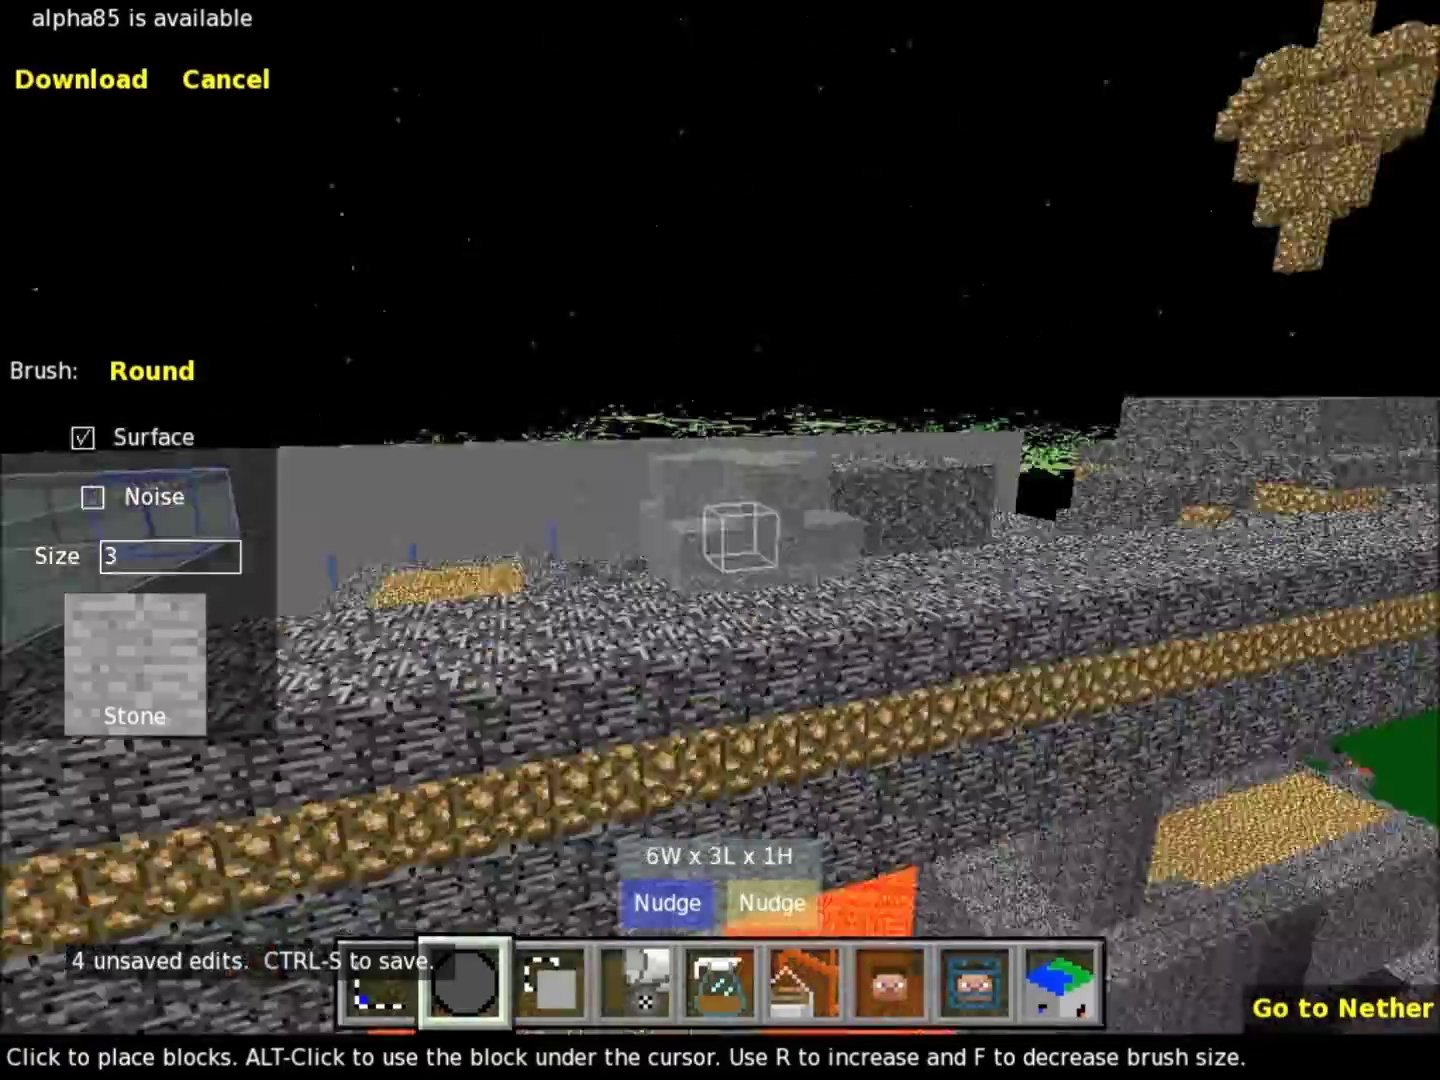
key(w)
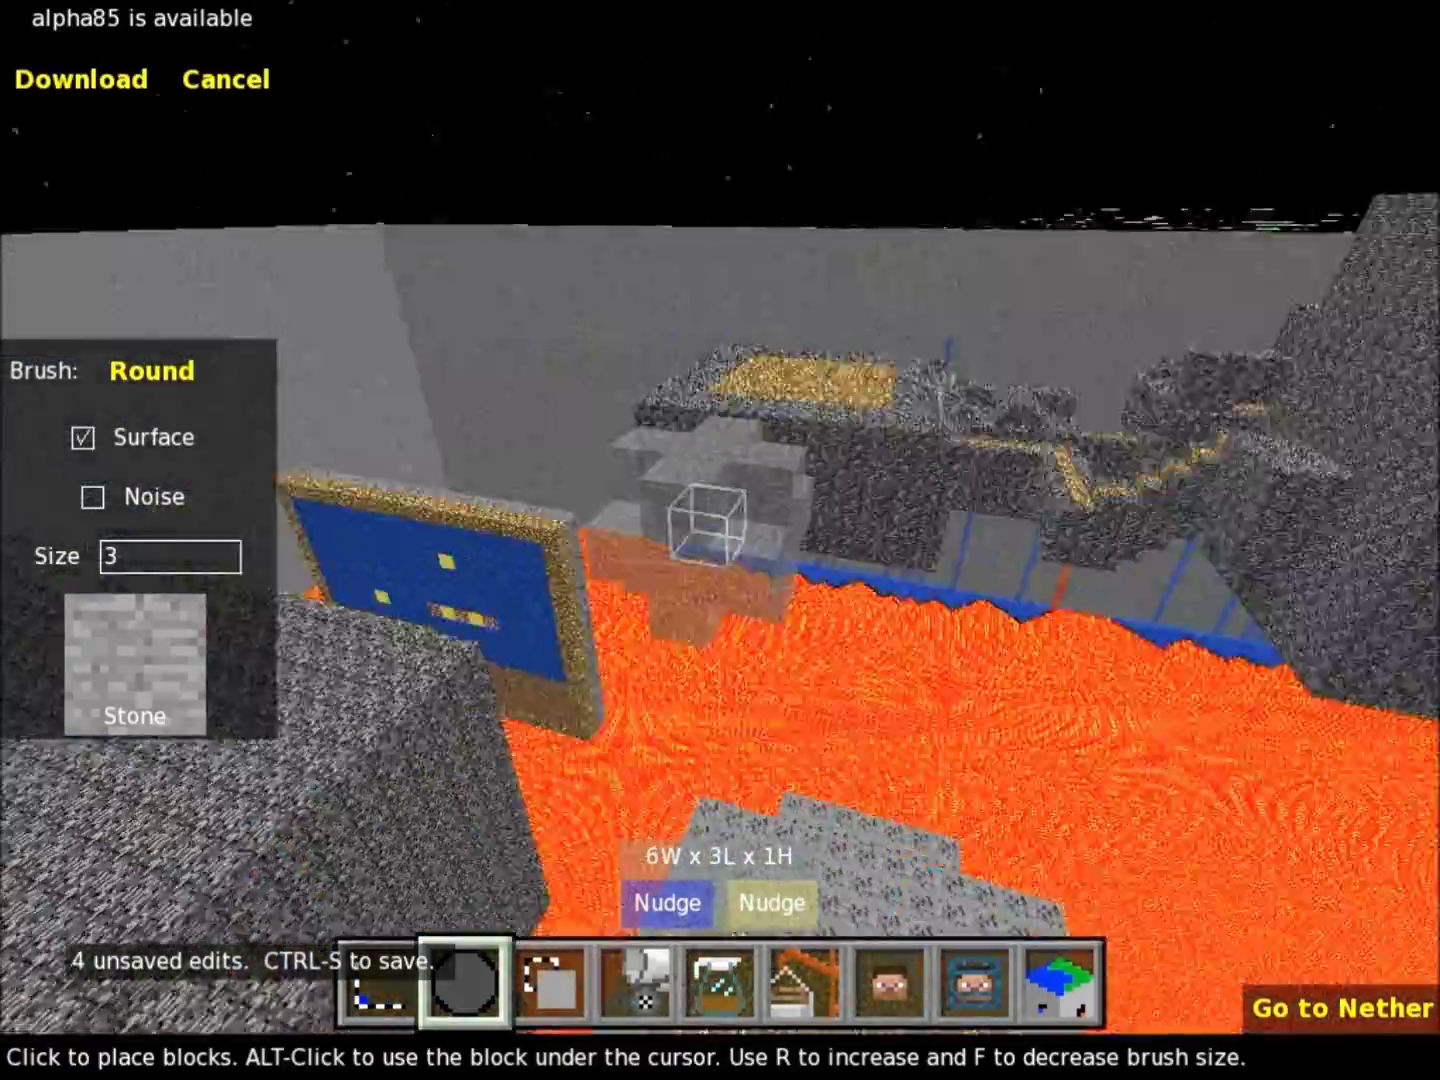
key(w)
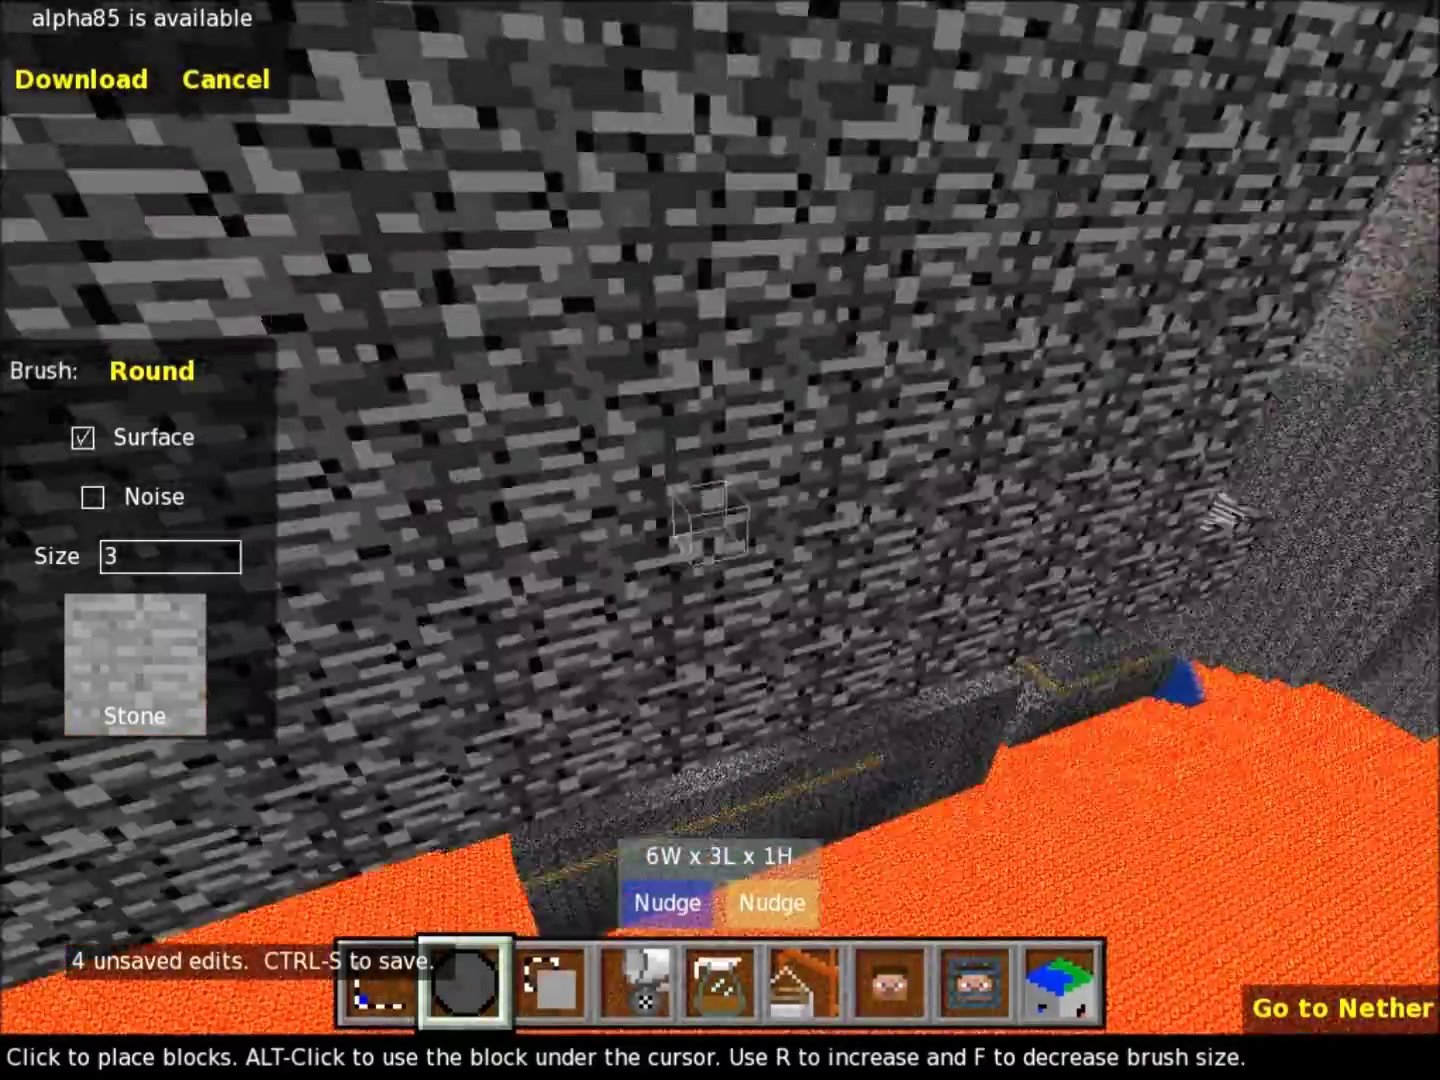
key(w)
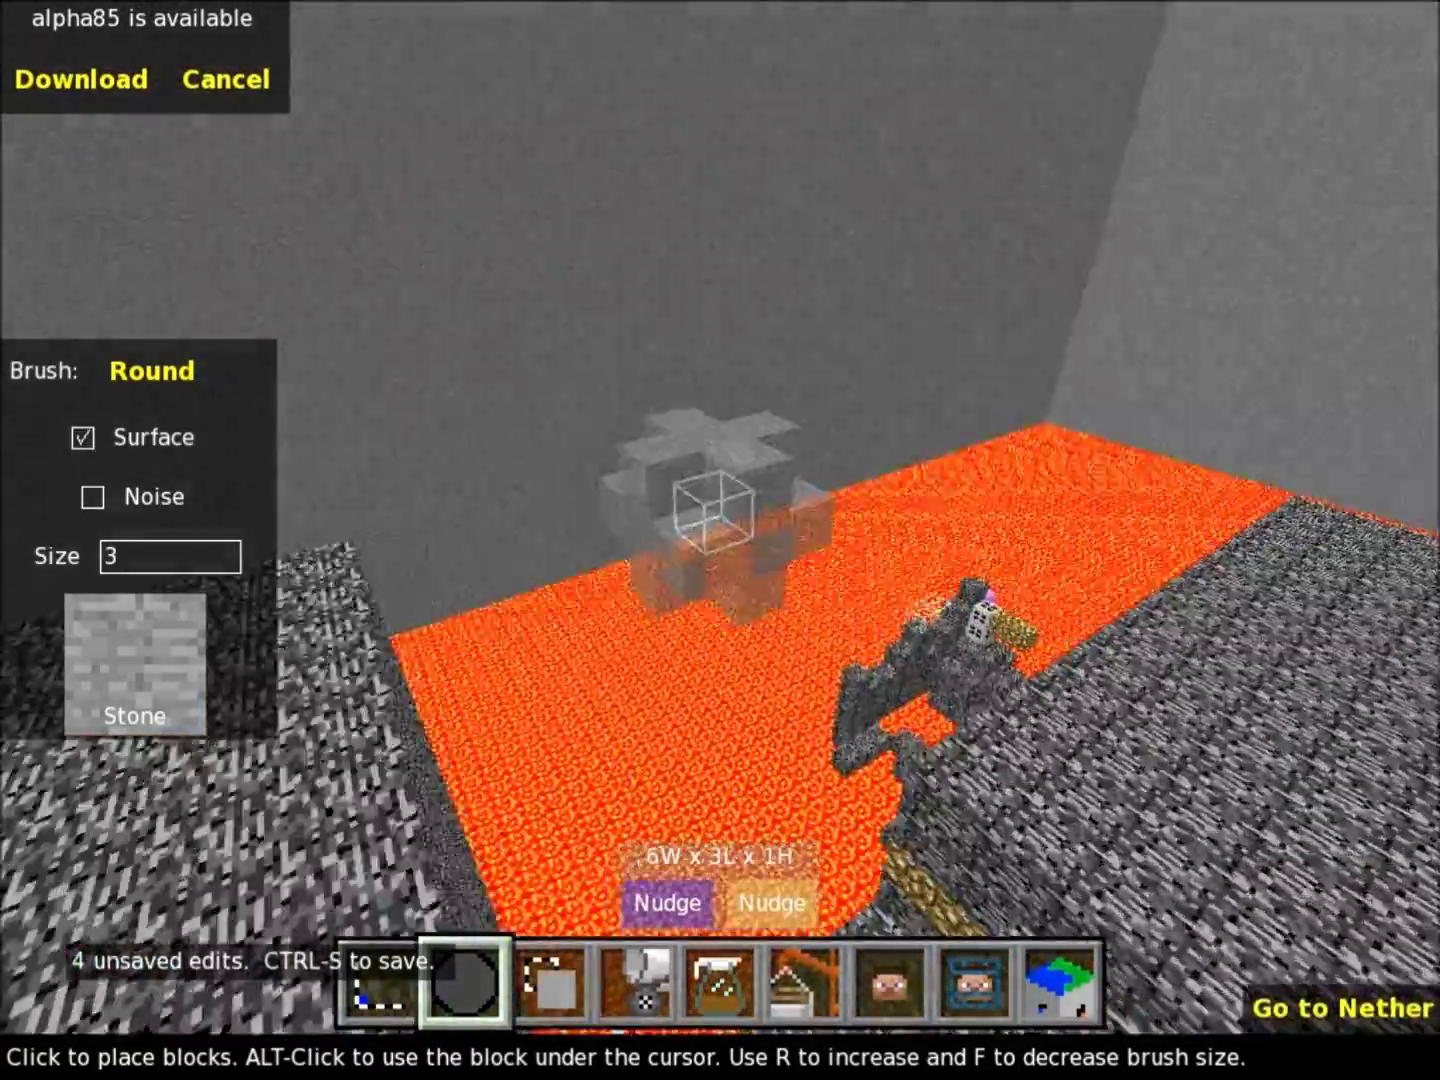
key(s)
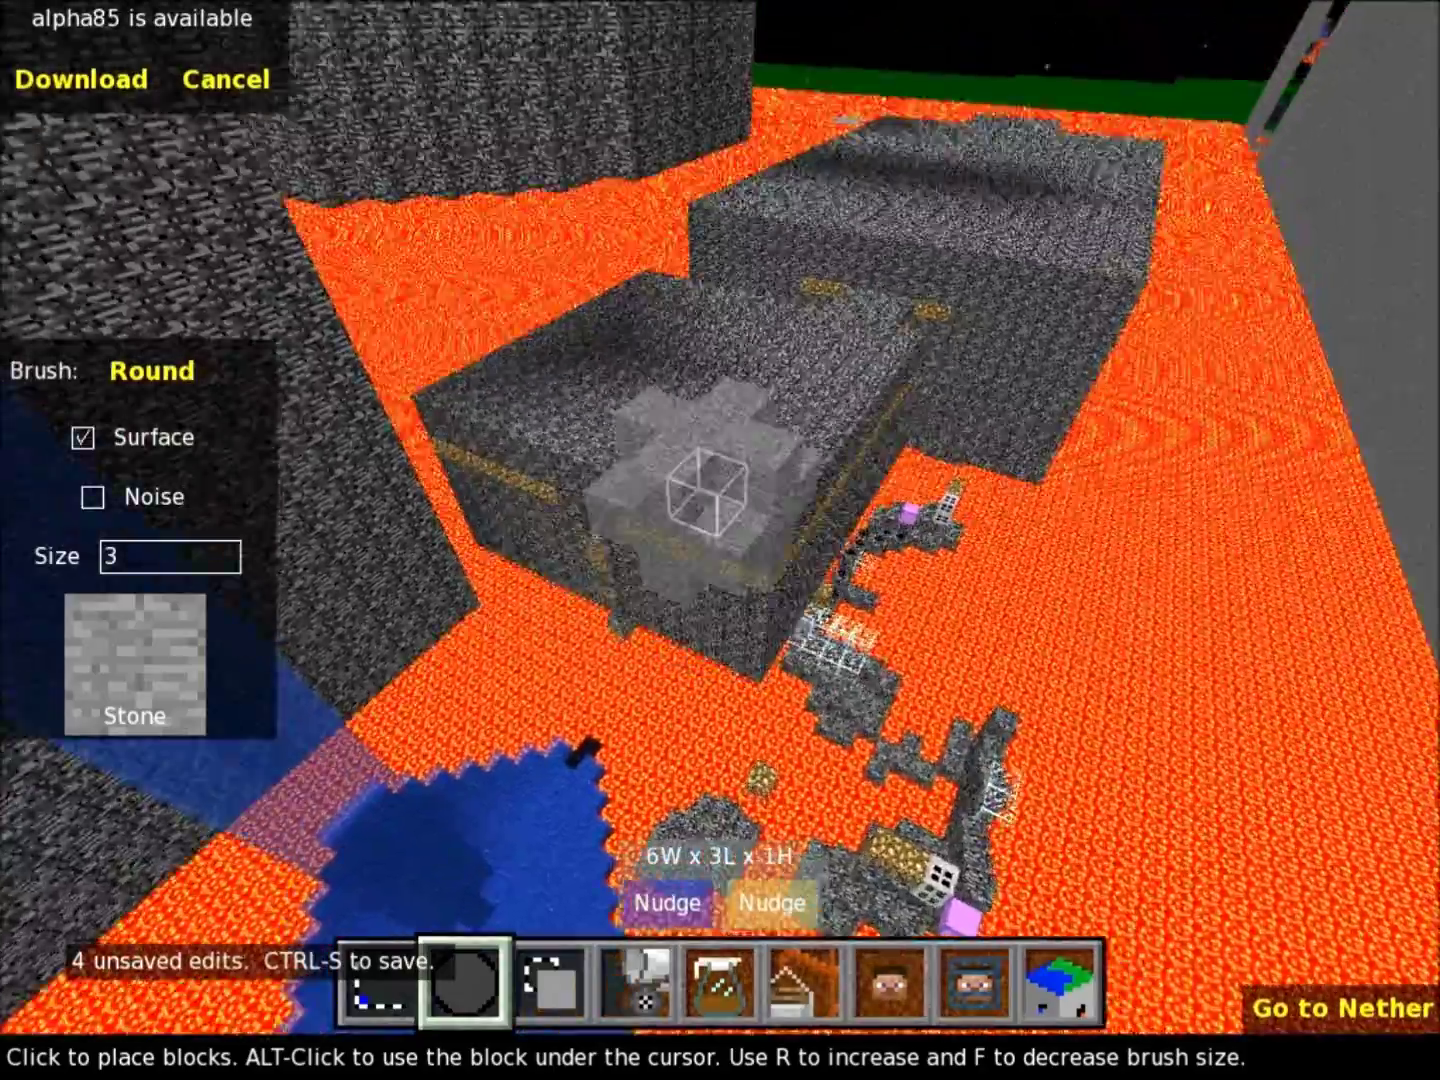
key(w)
key(s)
key(d)
right_click(924, 705)
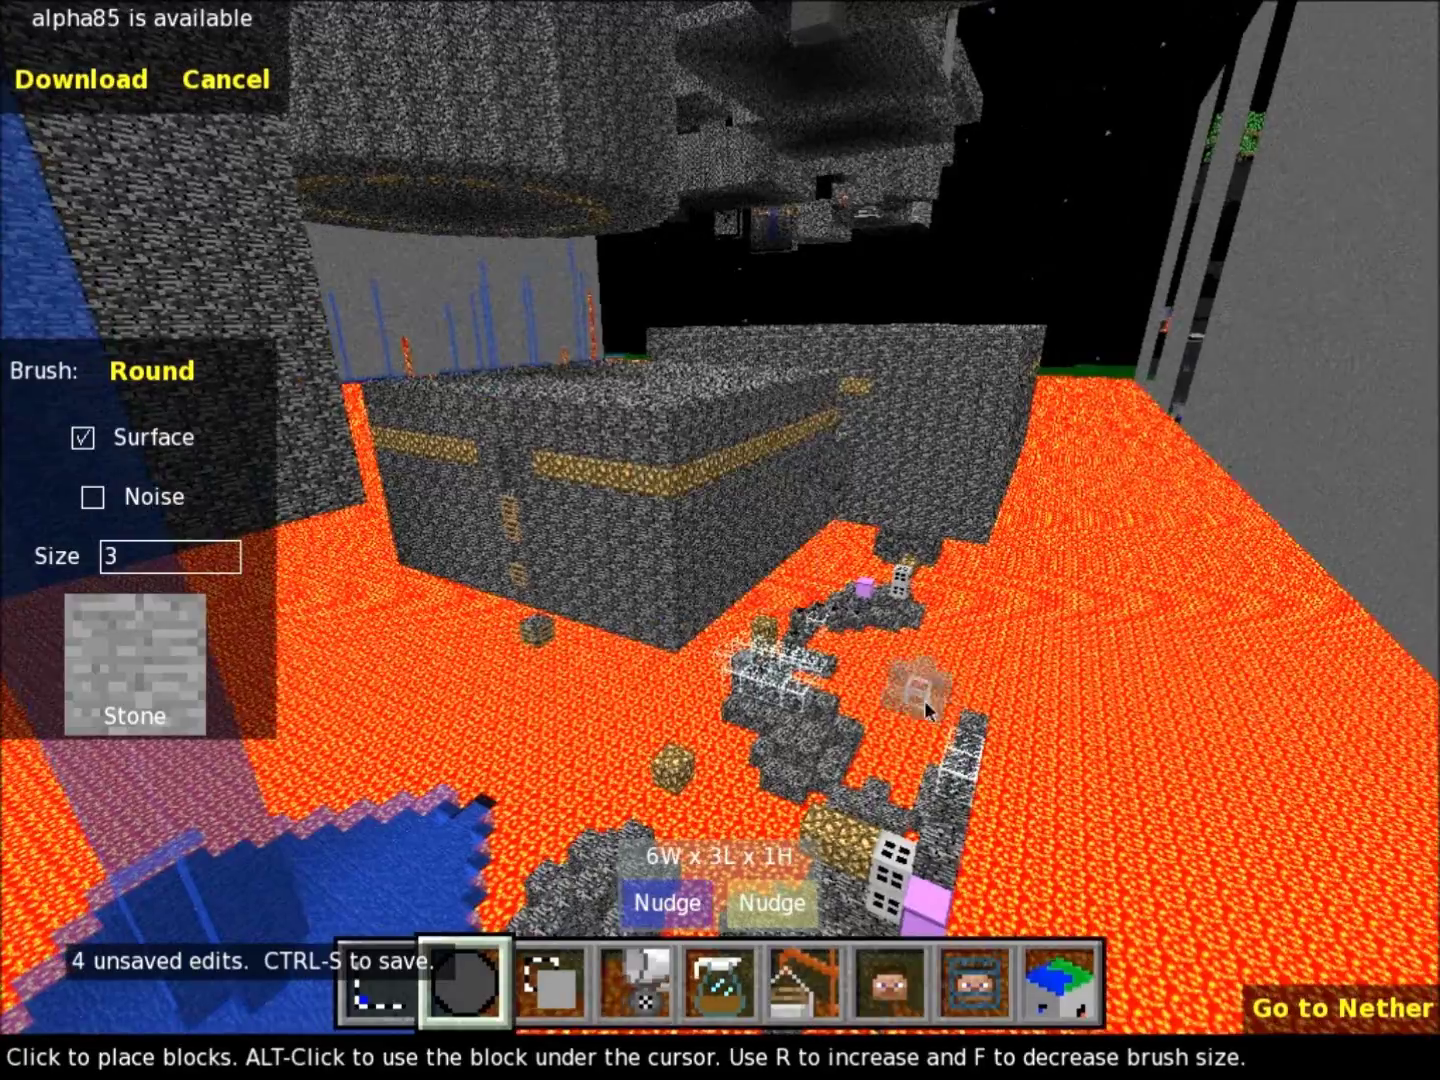
key(d)
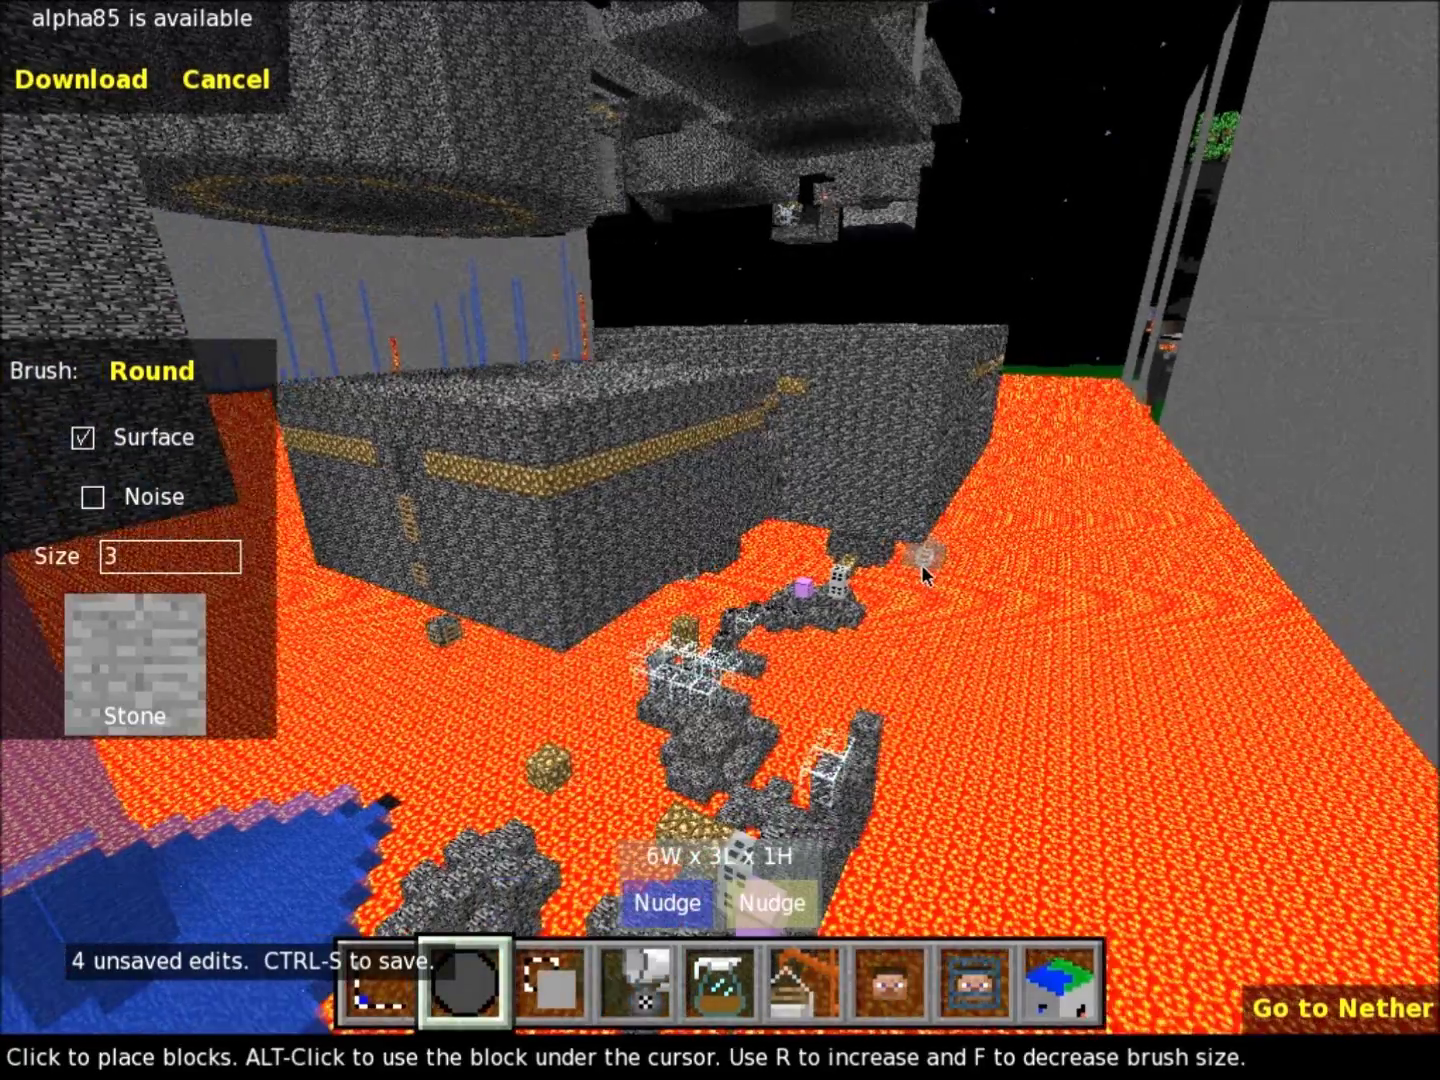
right_click(1133, 525)
key(s)
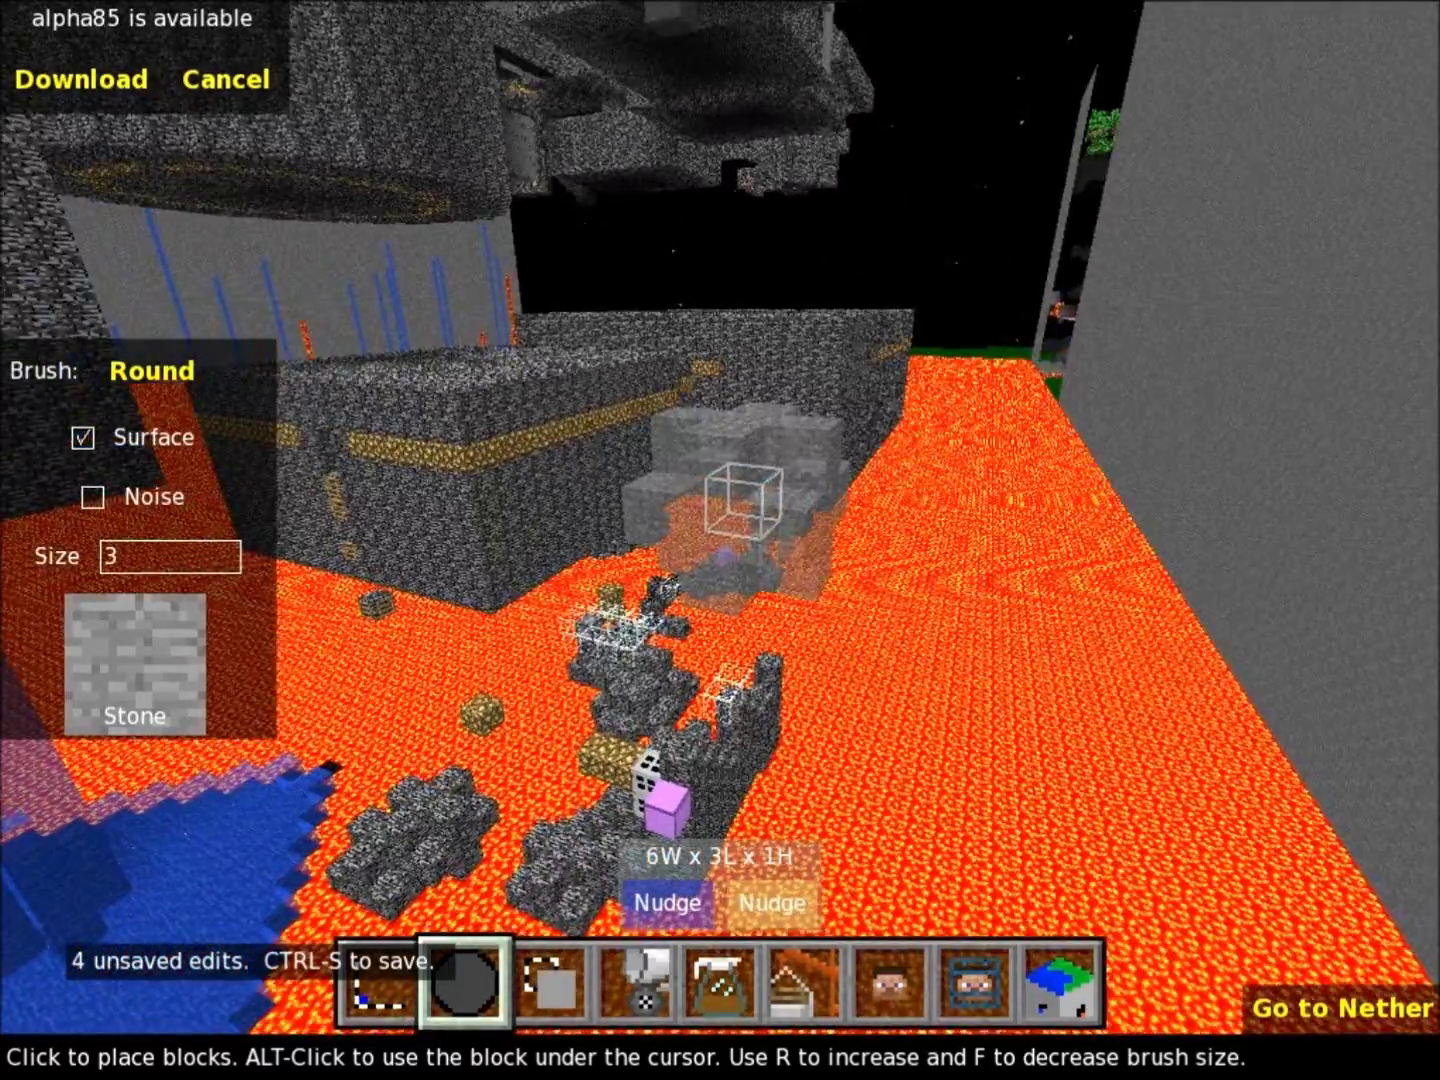
right_click(1153, 546)
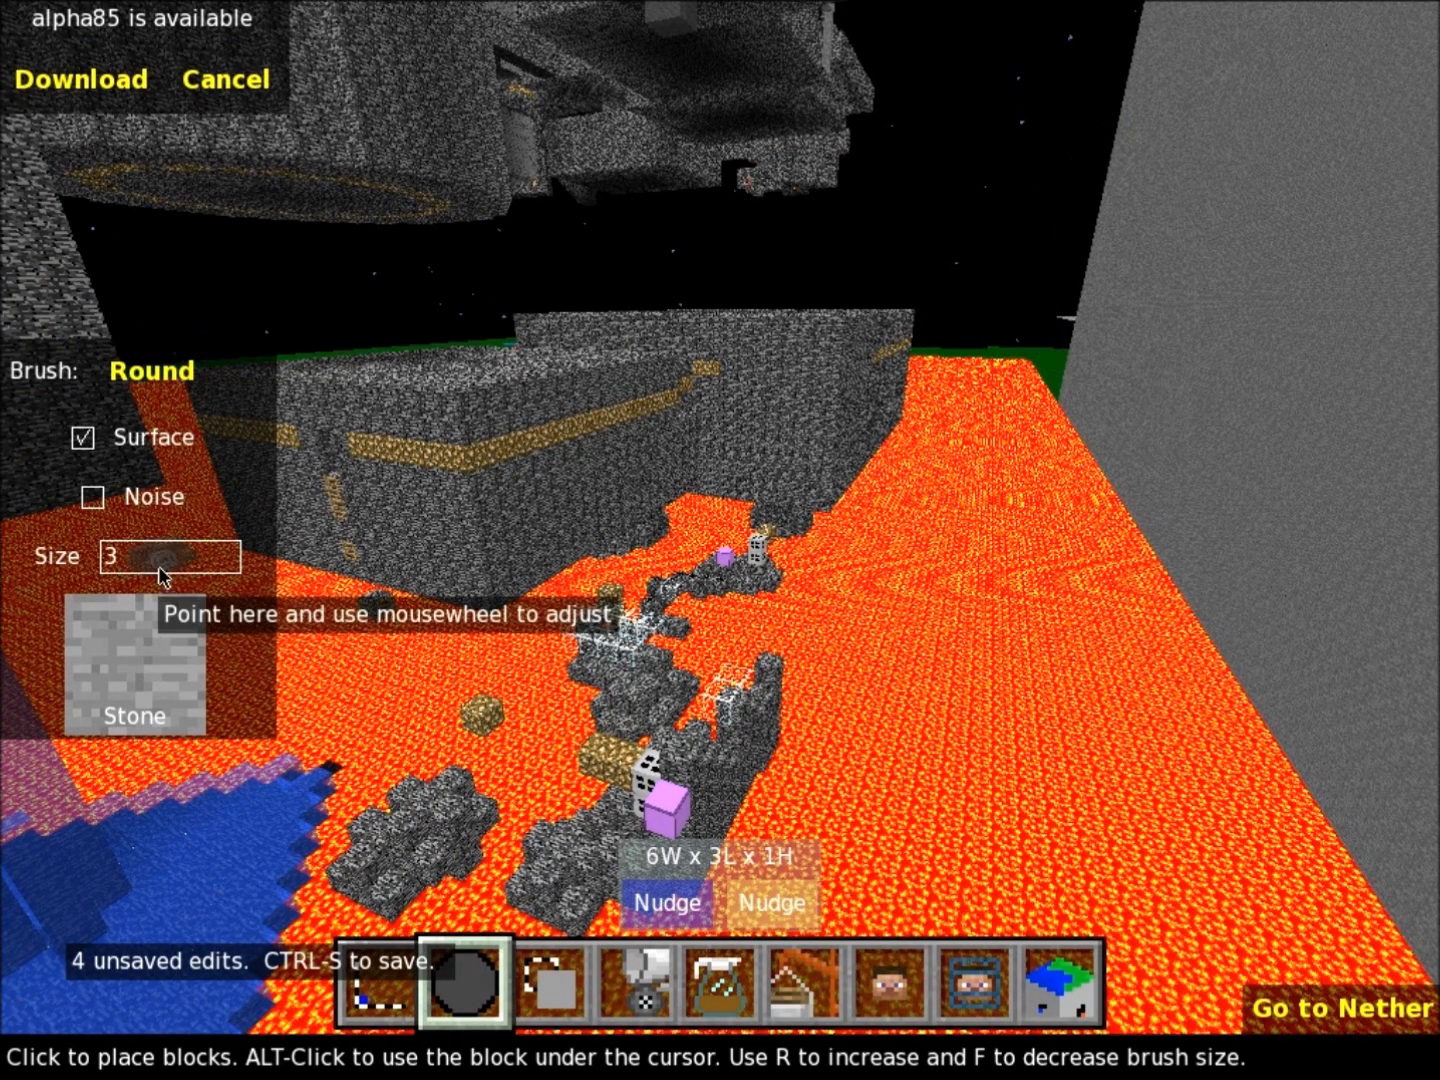
Step: Set the brush size to 1 and preview it against the large bedrock block above the lava
text(1)
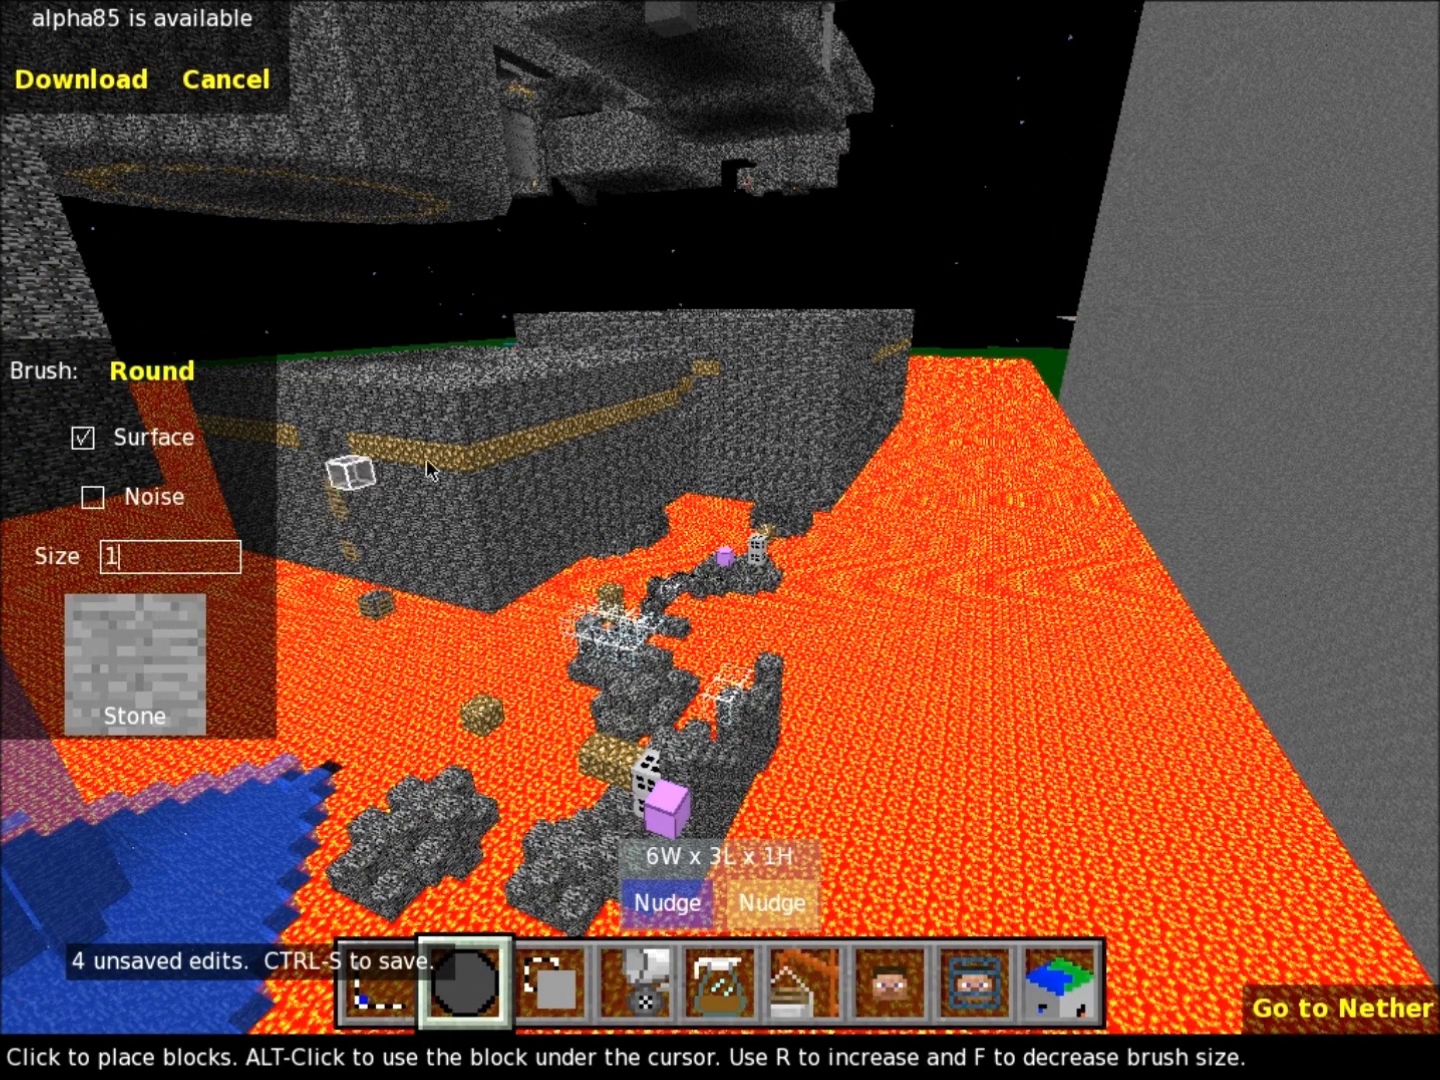
right_click(548, 494)
key(w)
key(d)
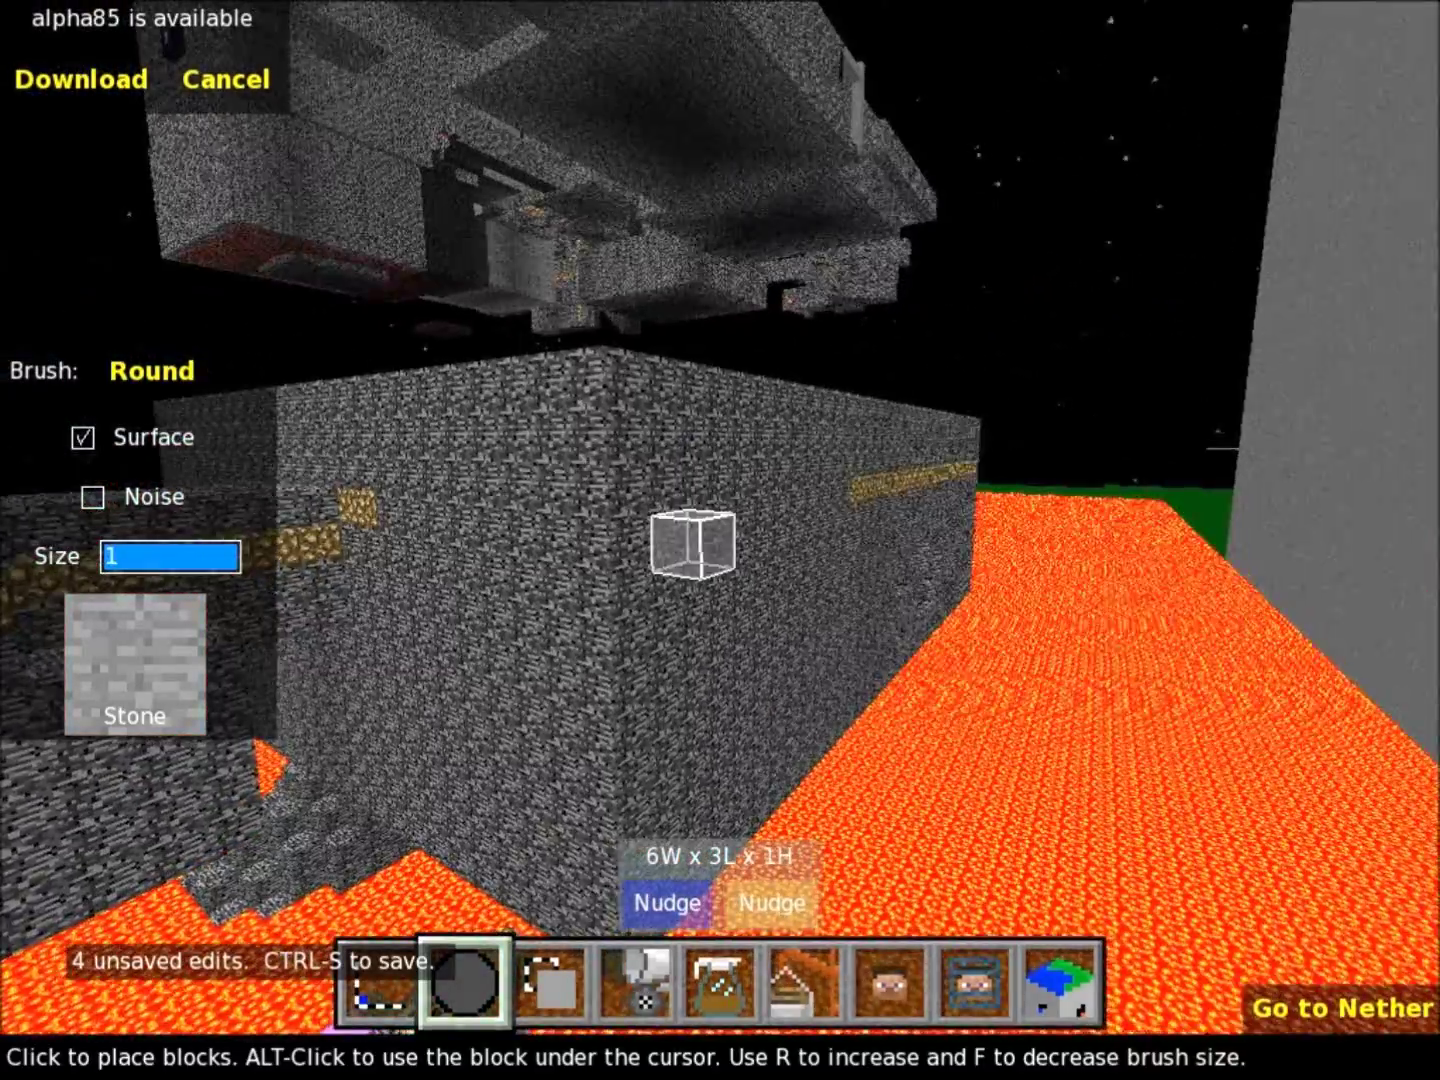
right_click(545, 494)
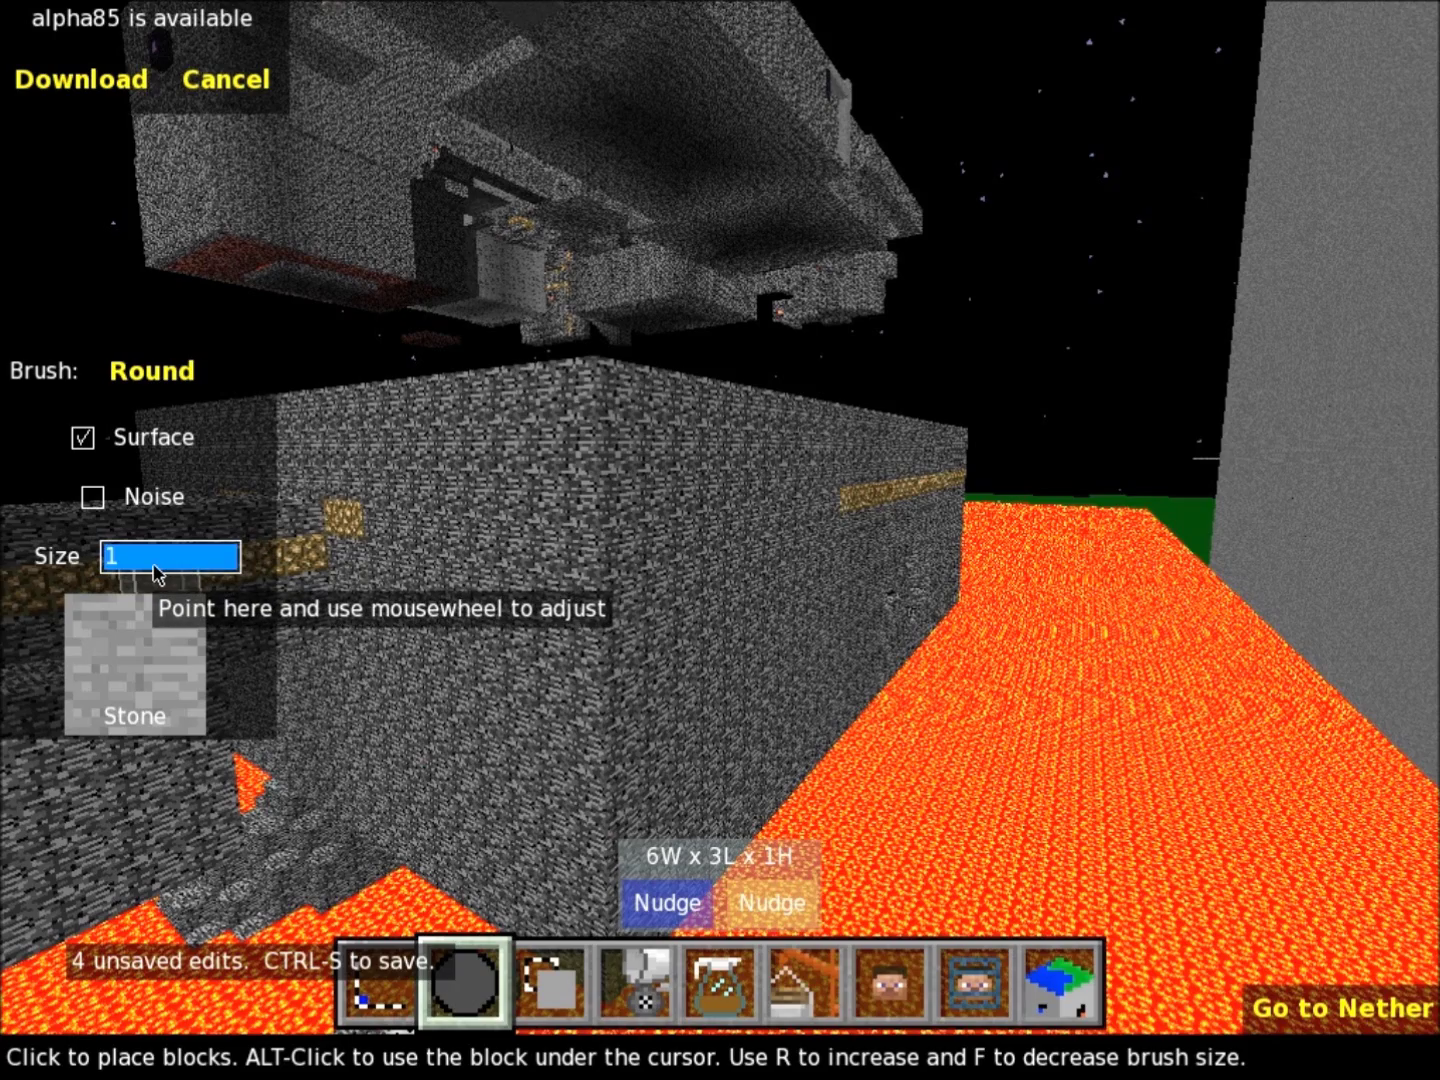
Step: Set the brush size to 3 and preview it over the small bedrock islands in the lava
key(BackSpace)
text(3)
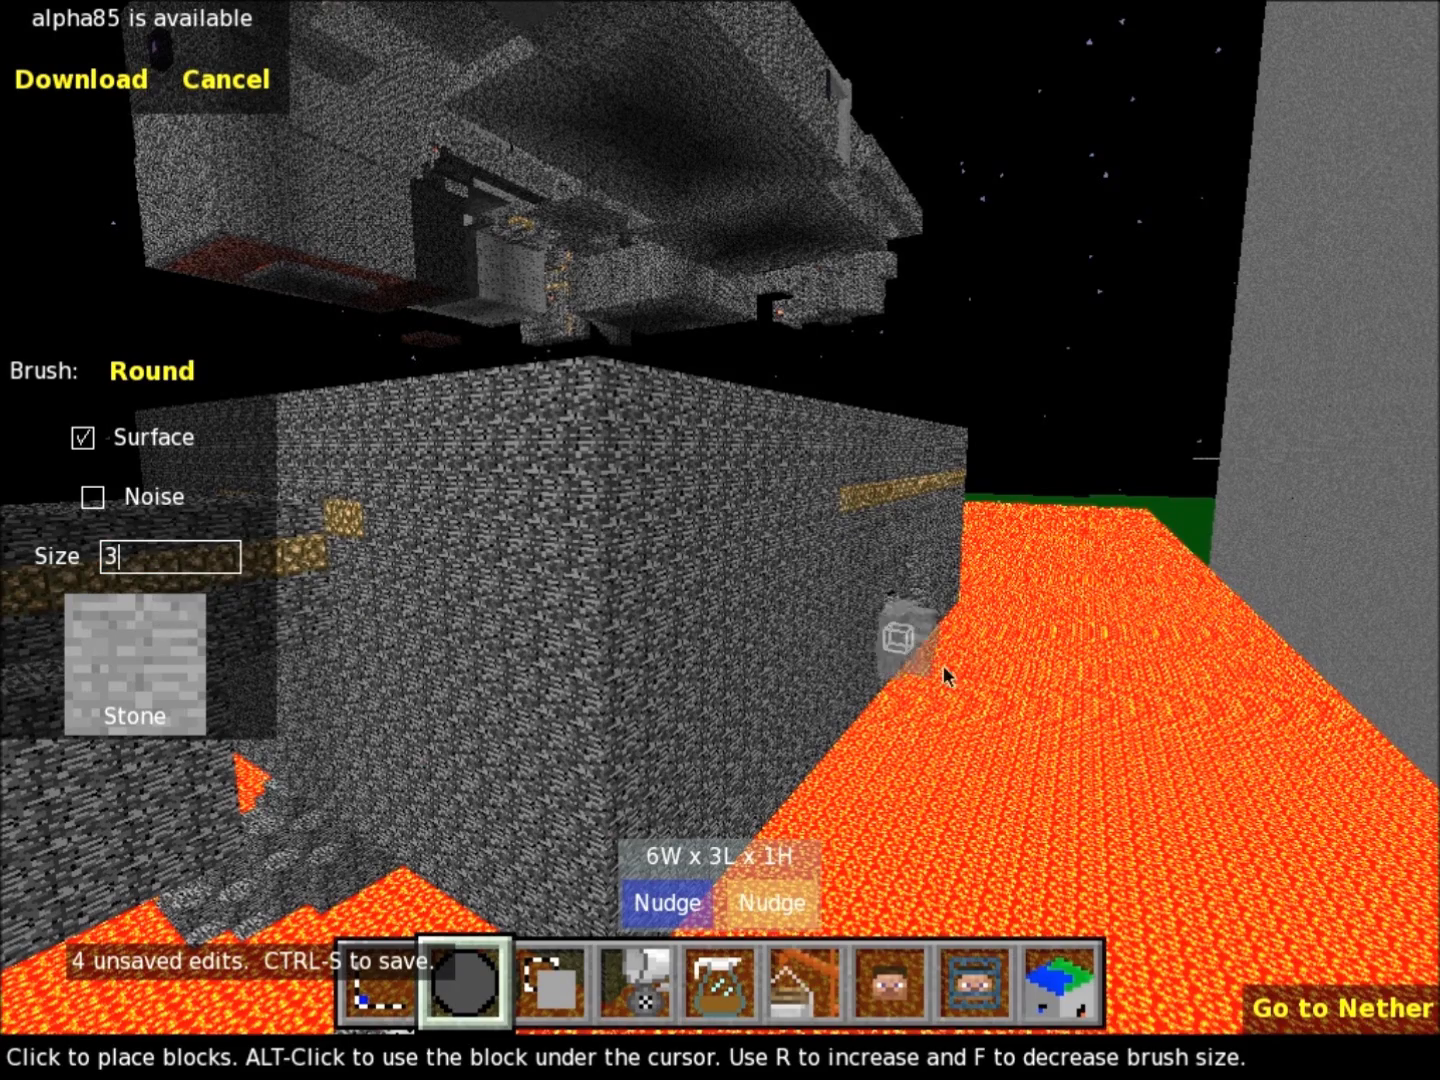
key(Return)
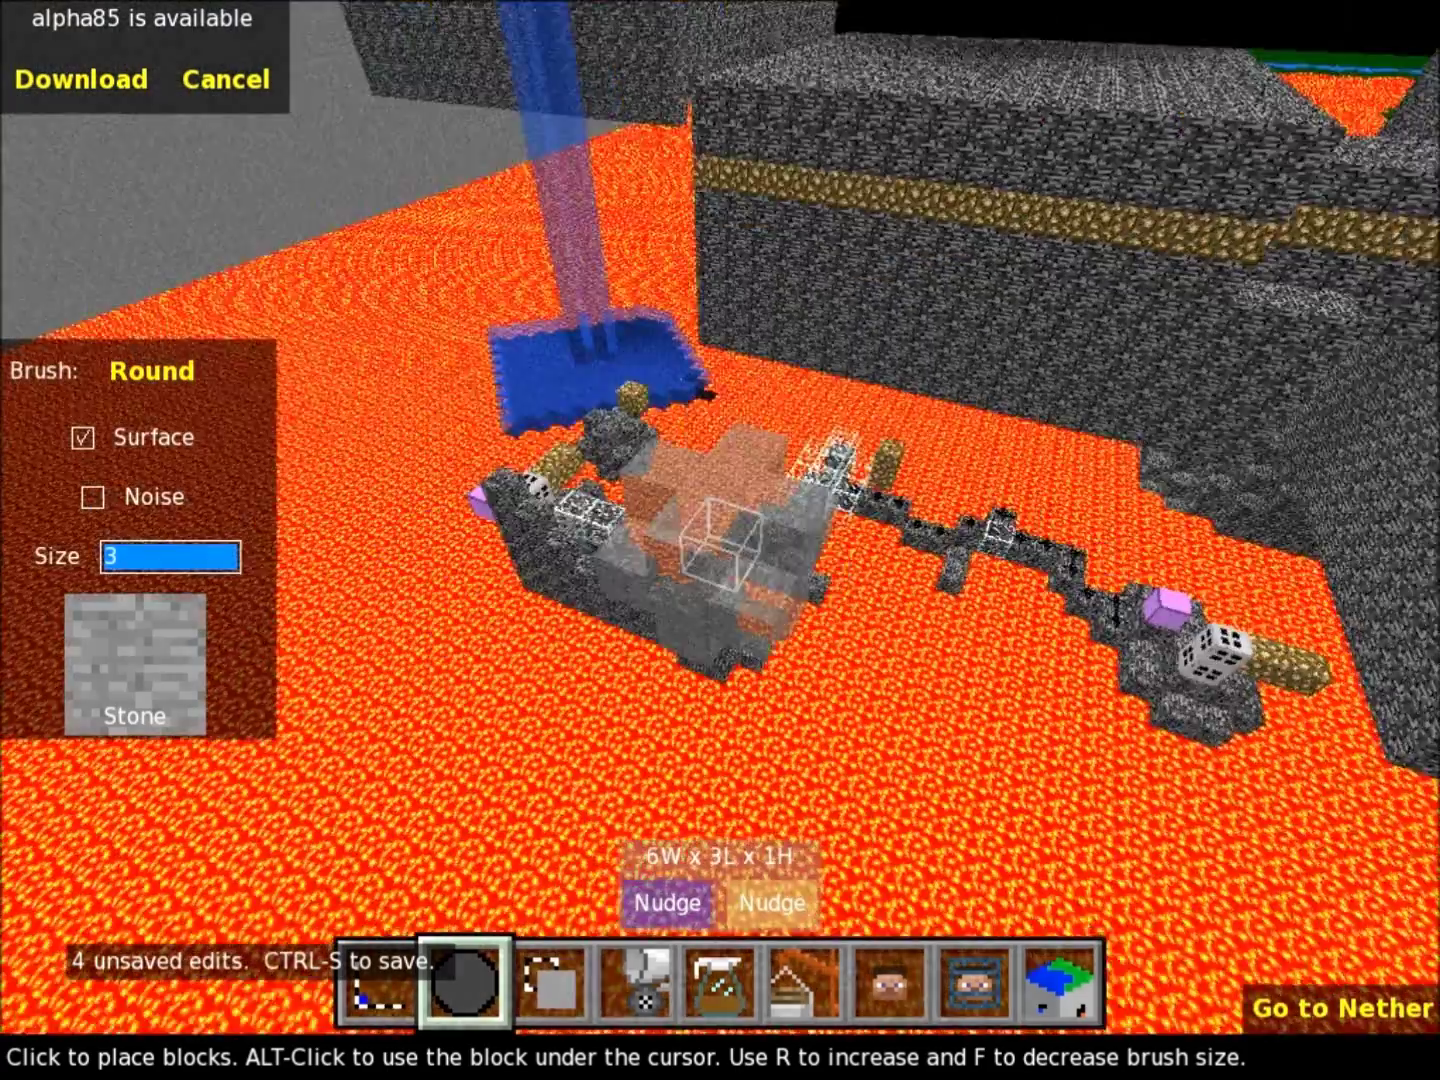
key(a)
key(w)
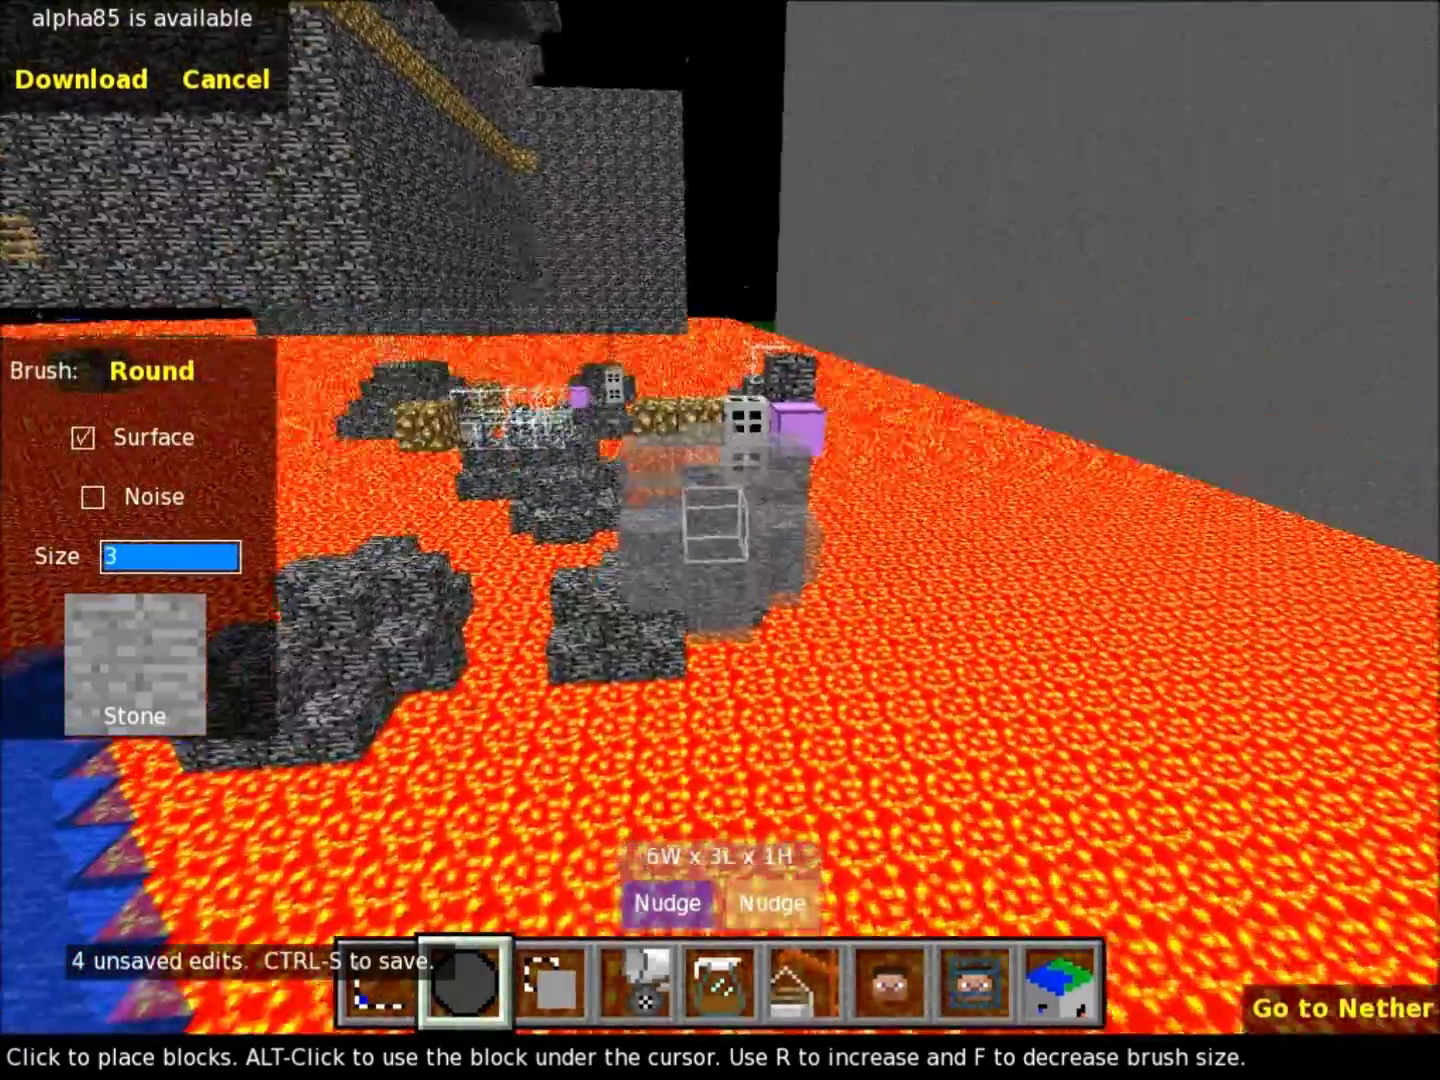
key(w)
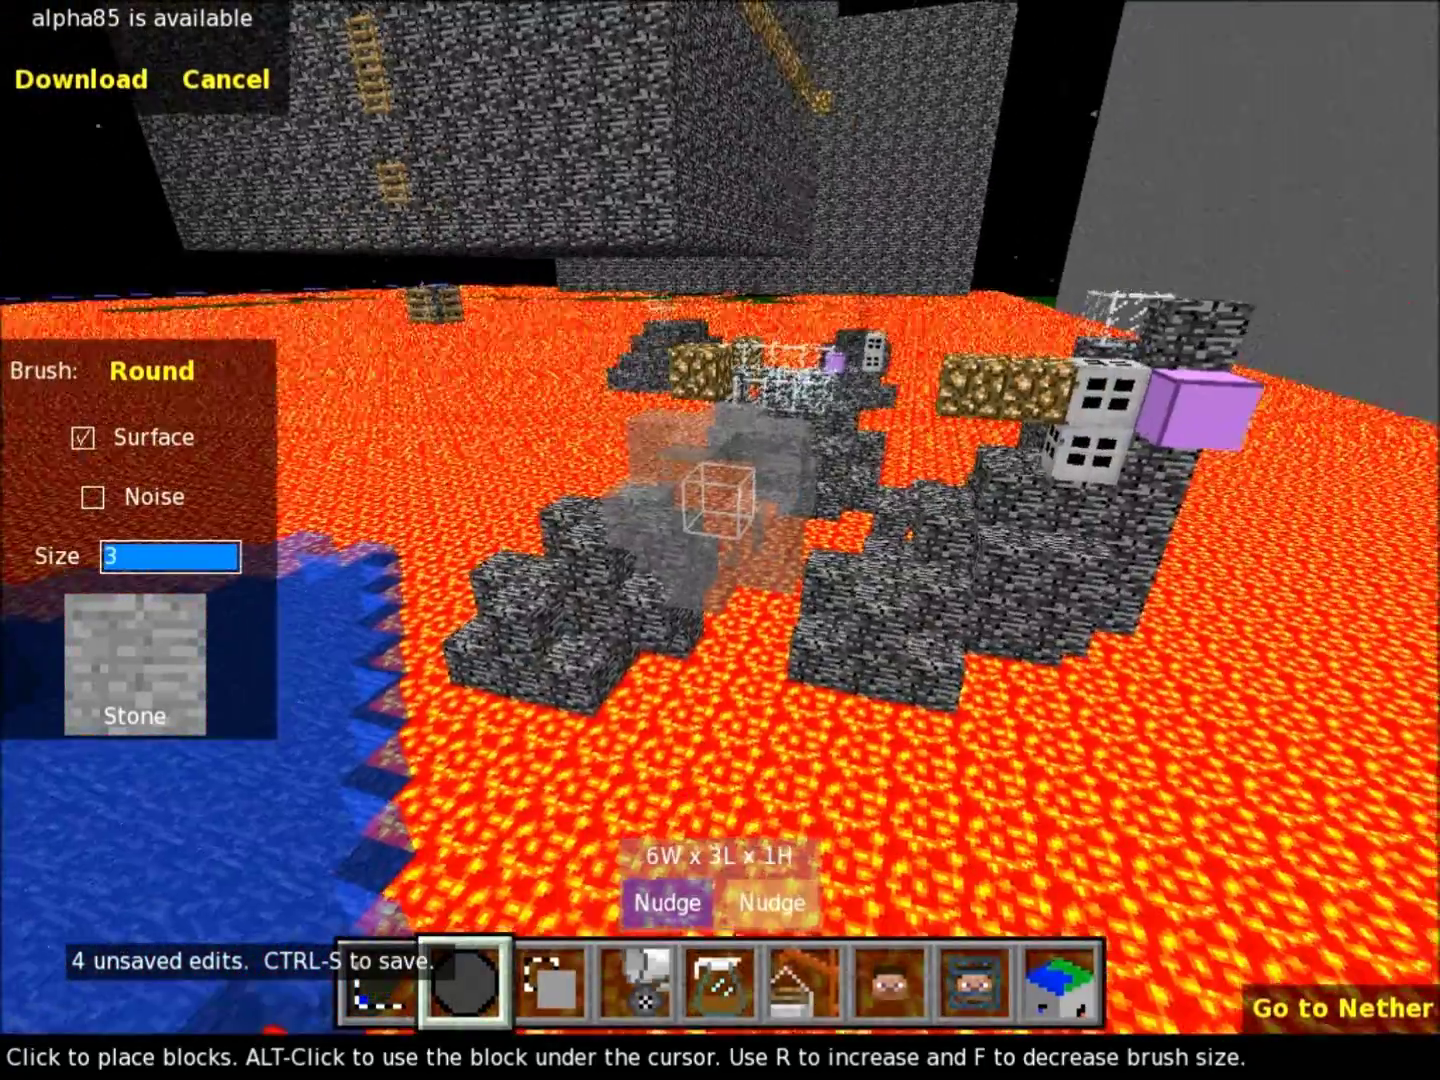
right_click(720, 540)
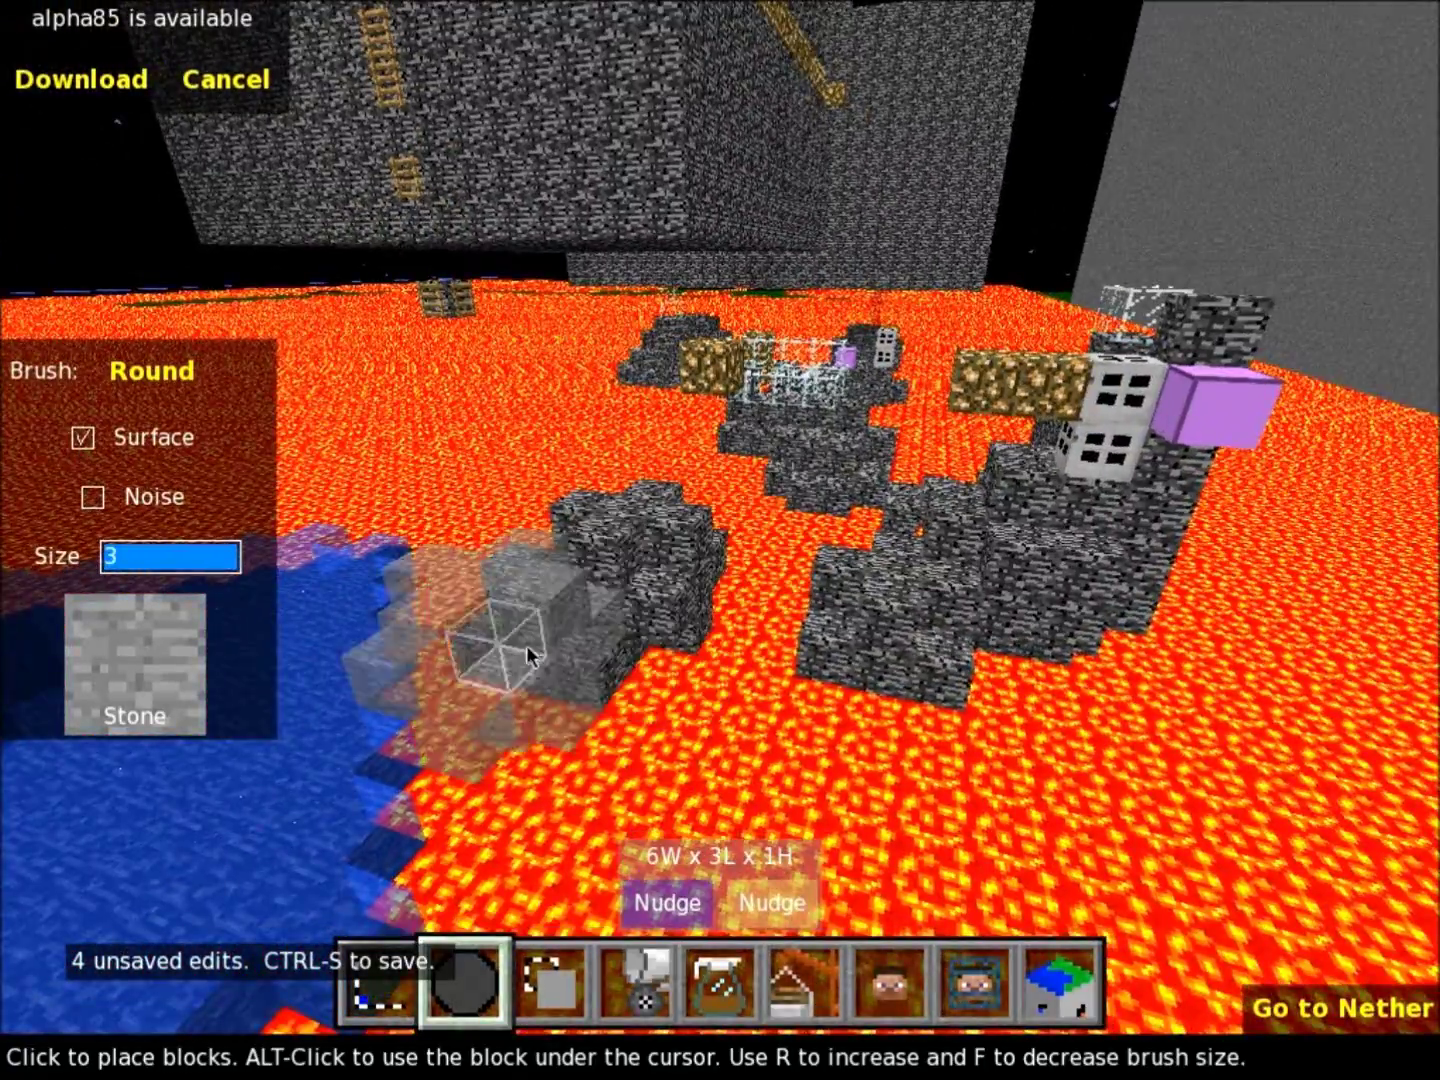
click(596, 616)
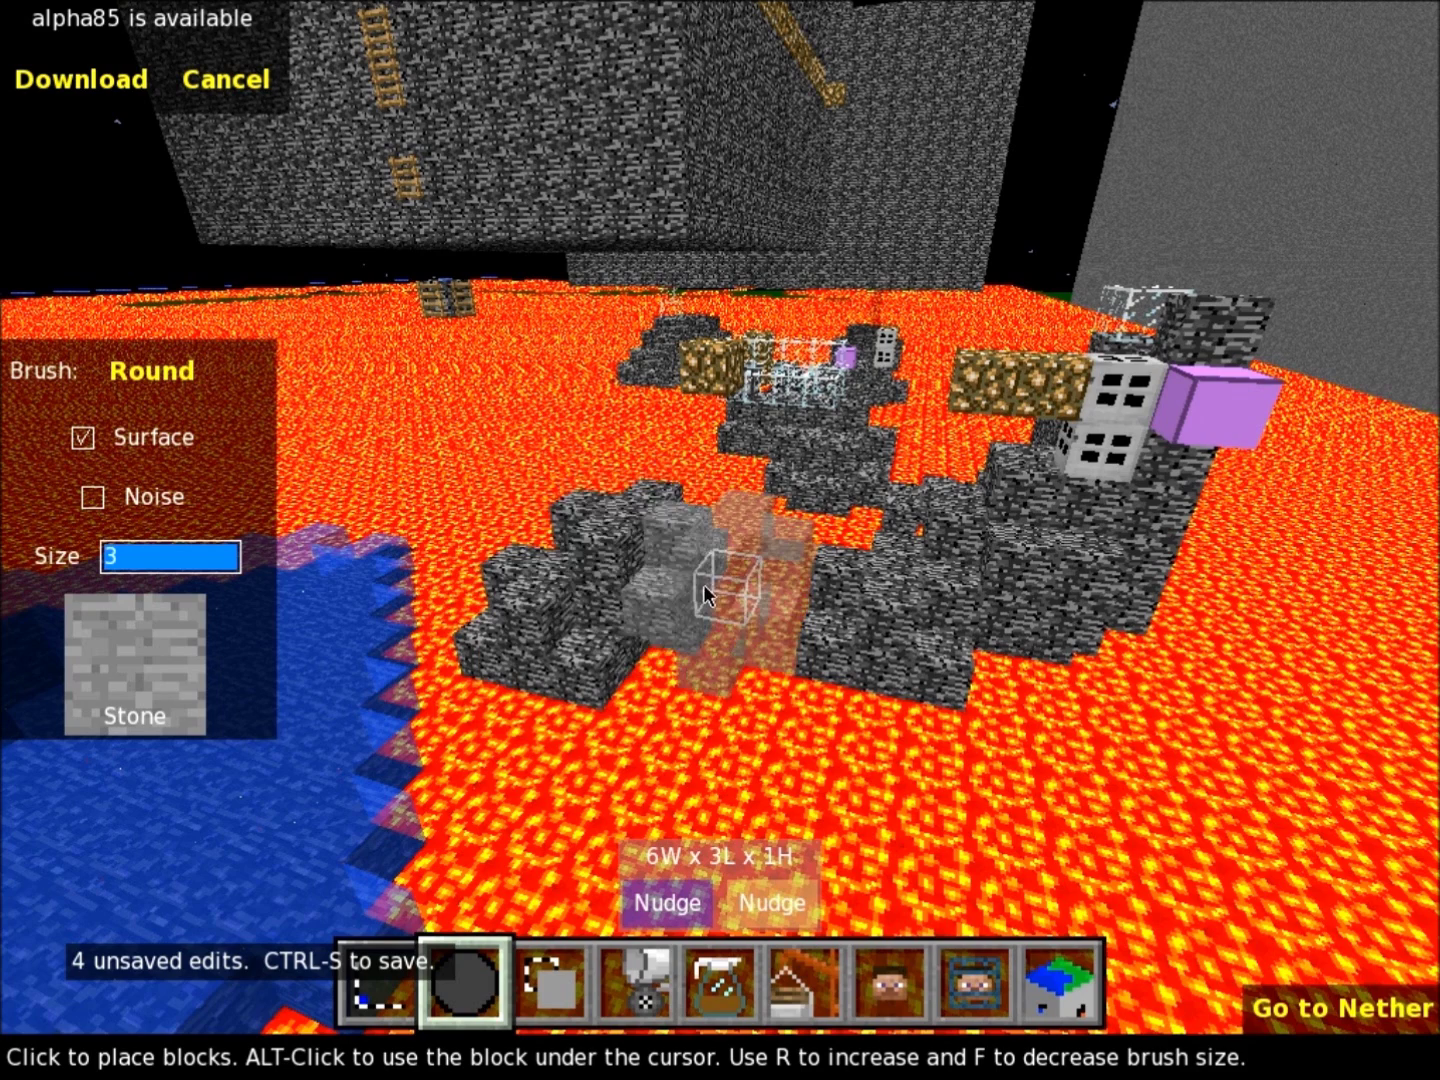
Step: Increase the brush size to 4 and preview it over the bedrock islands and the water pool
click(198, 572)
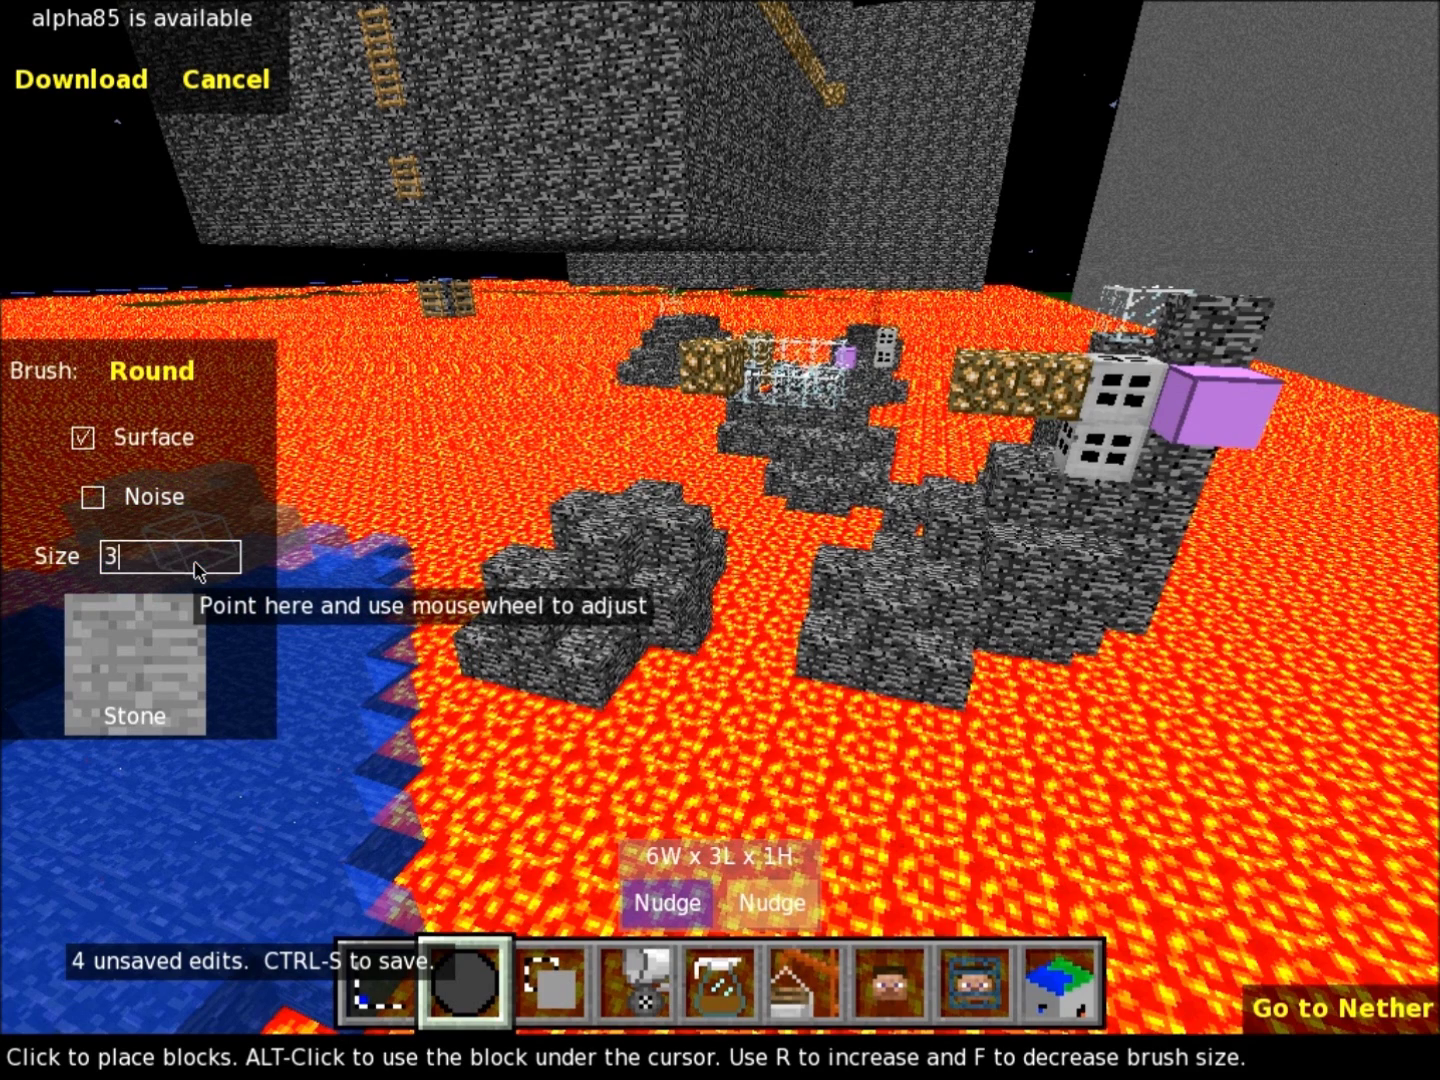
scroll(198, 571, up, 1)
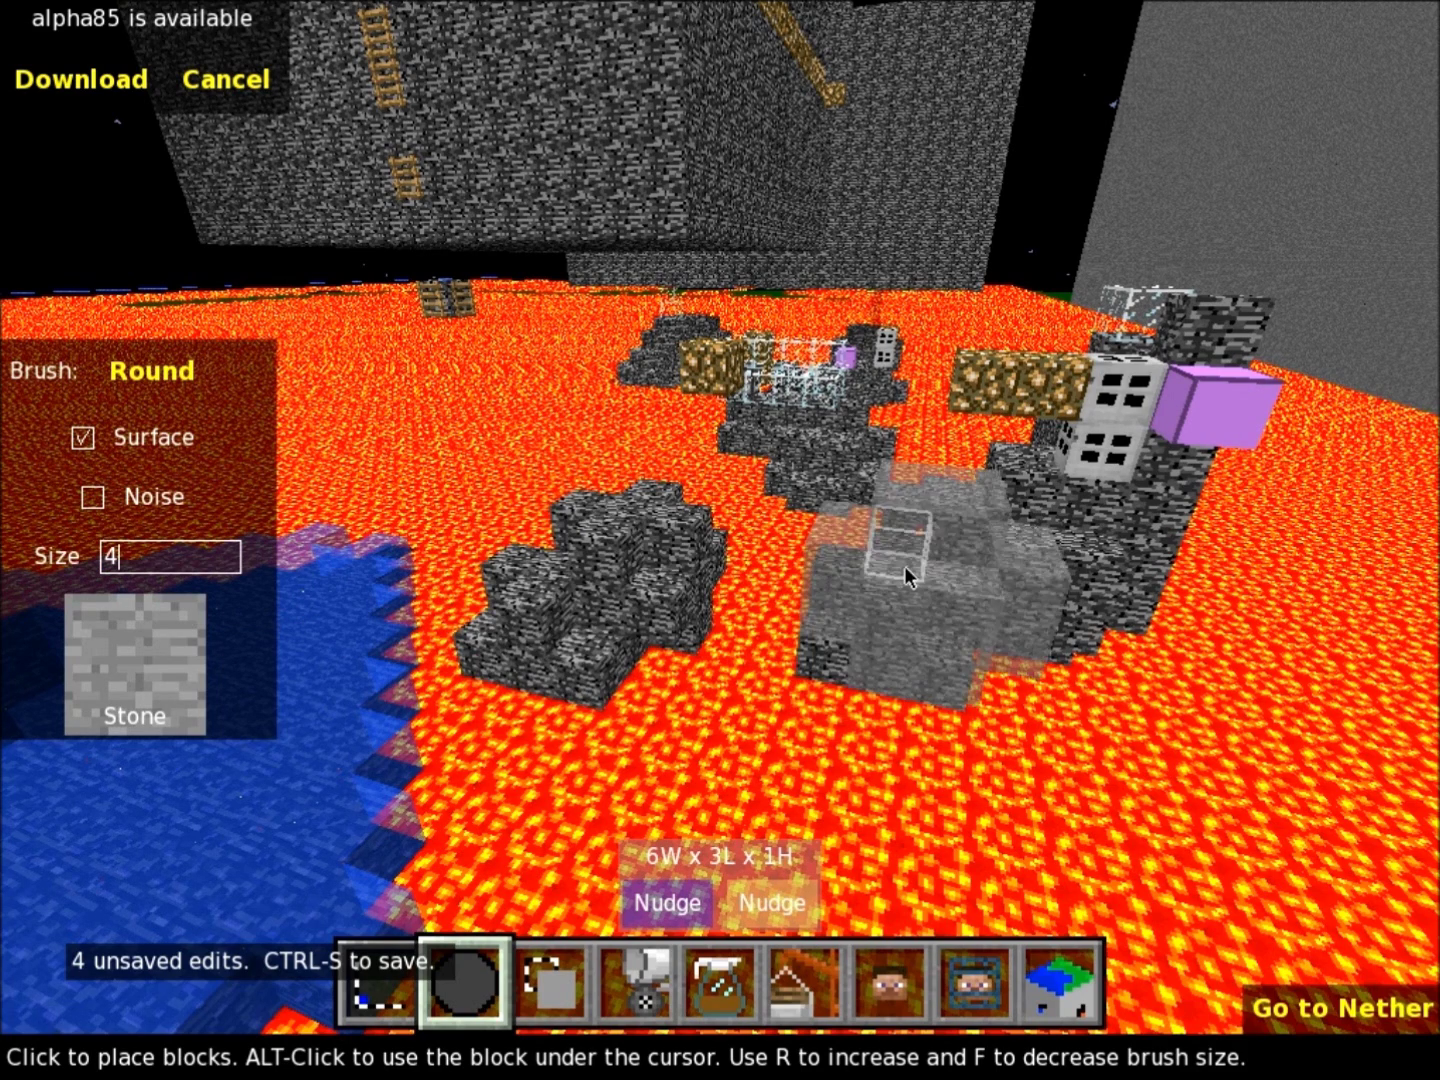
click(1020, 558)
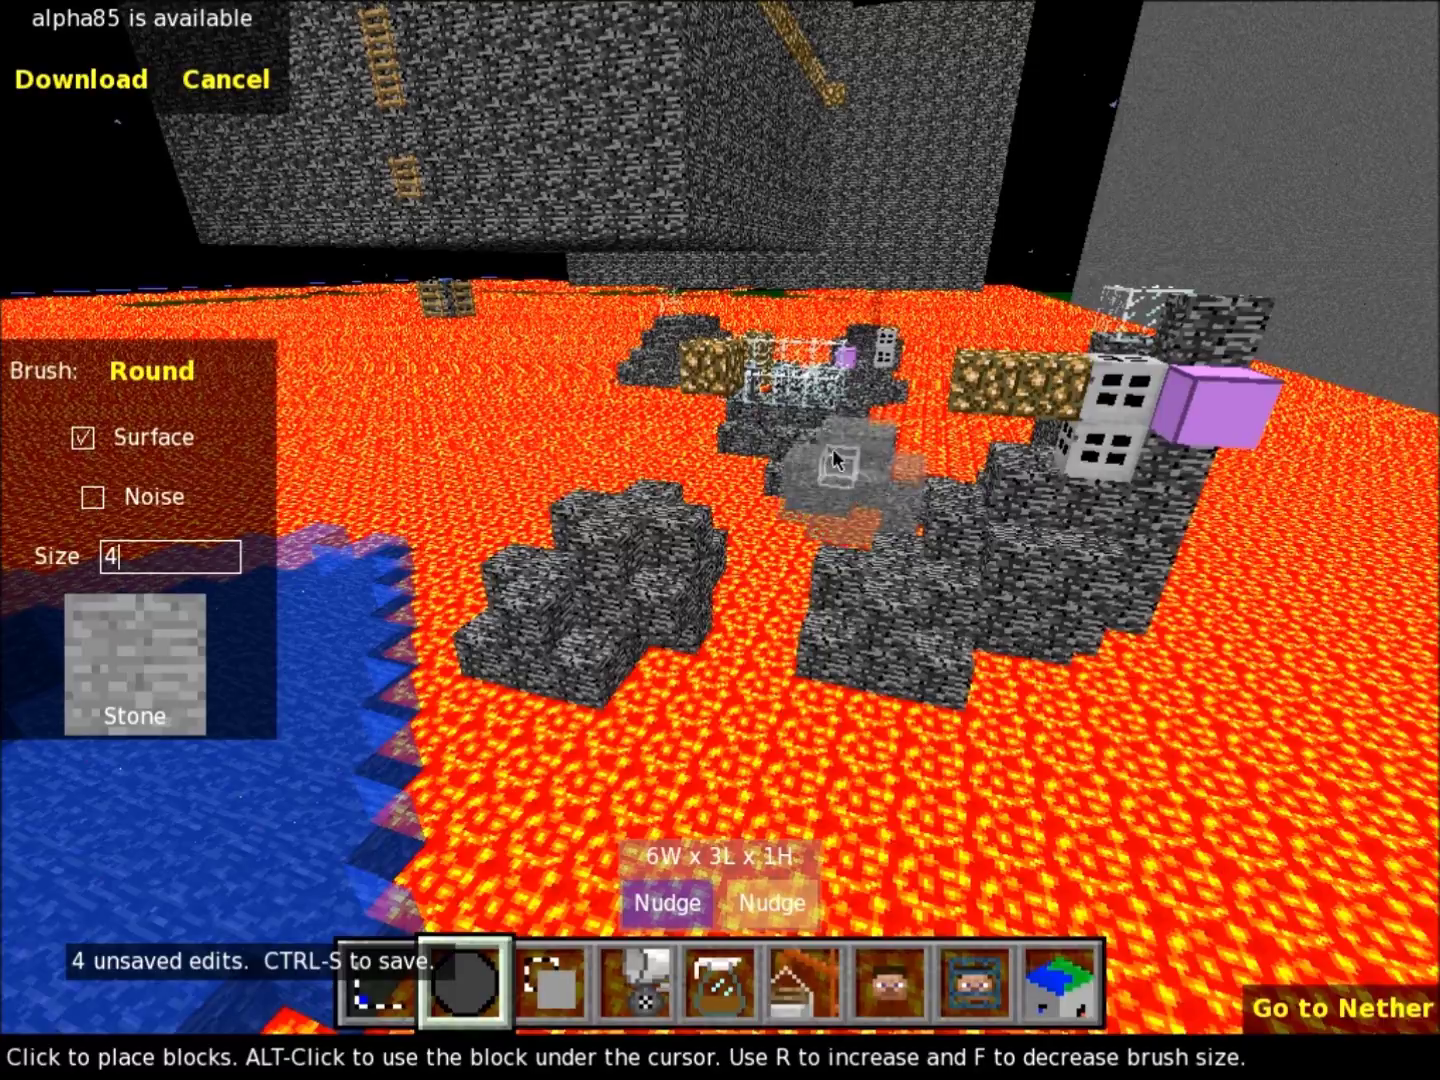
right_click(692, 403)
key(w)
key(s)
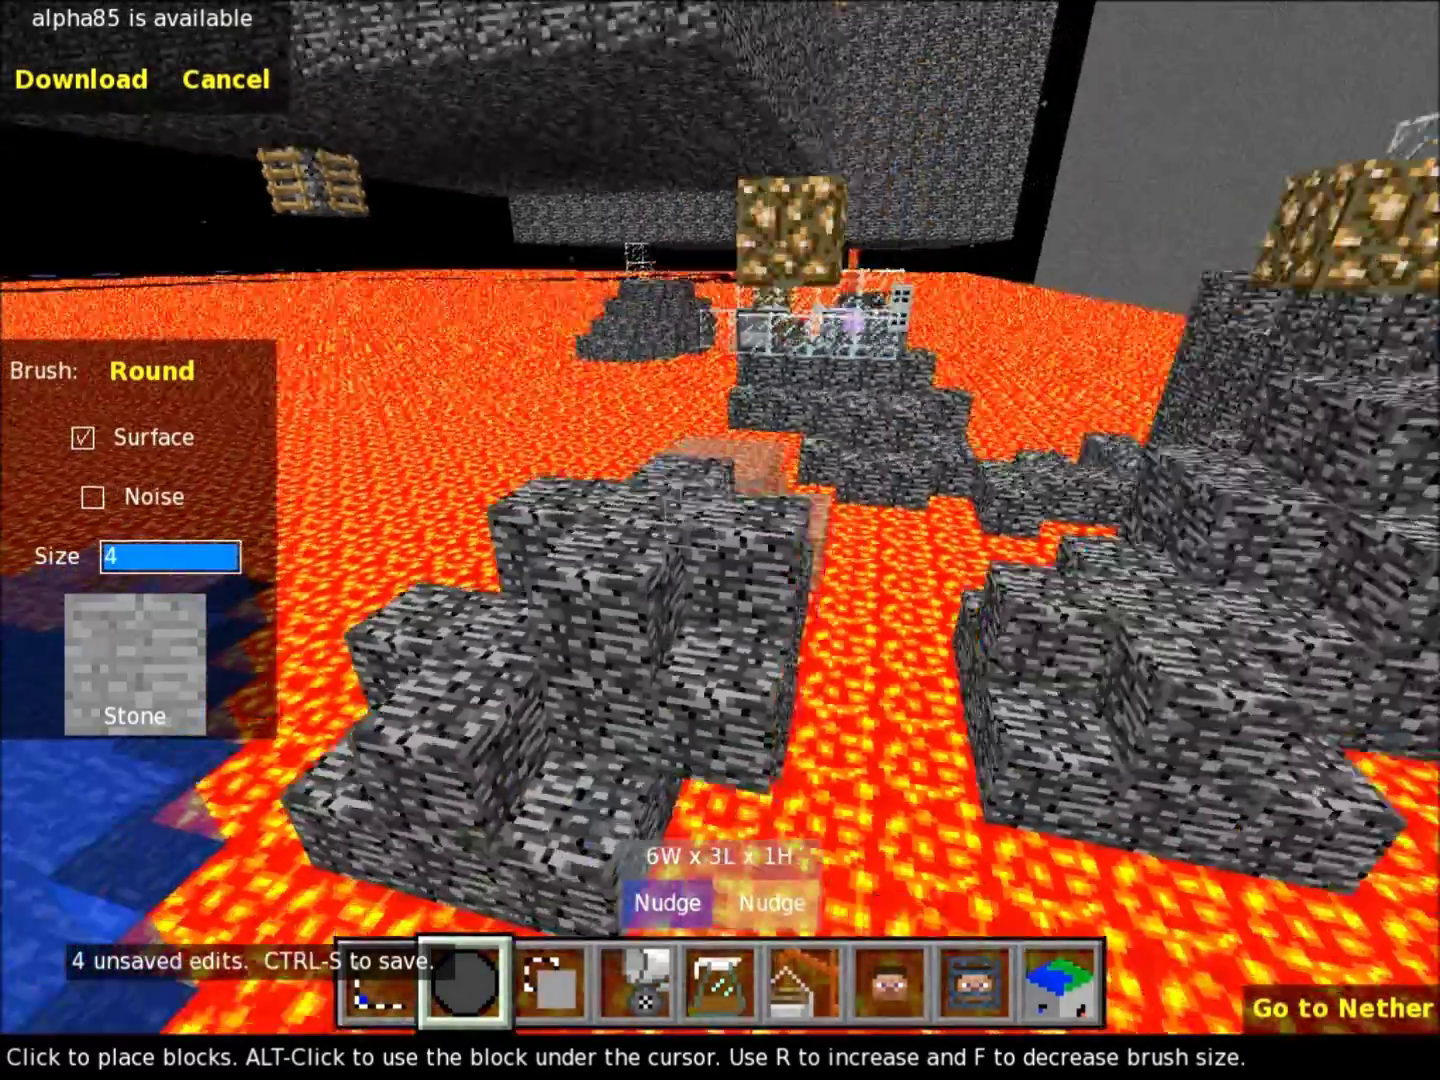
key(s)
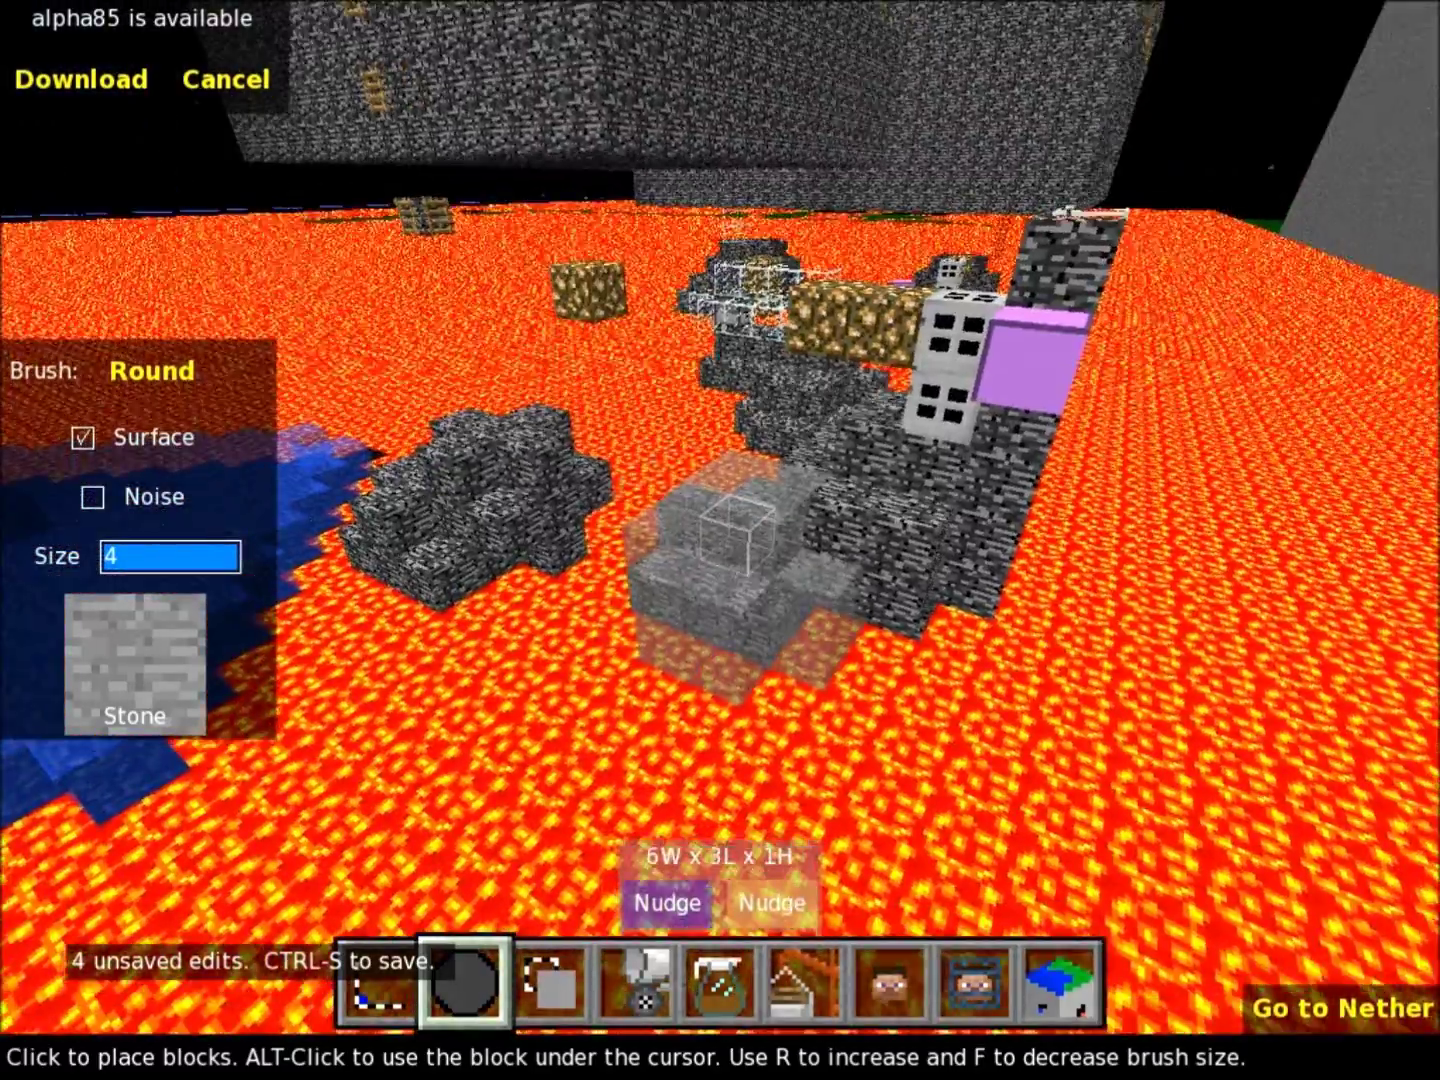
right_click(720, 540)
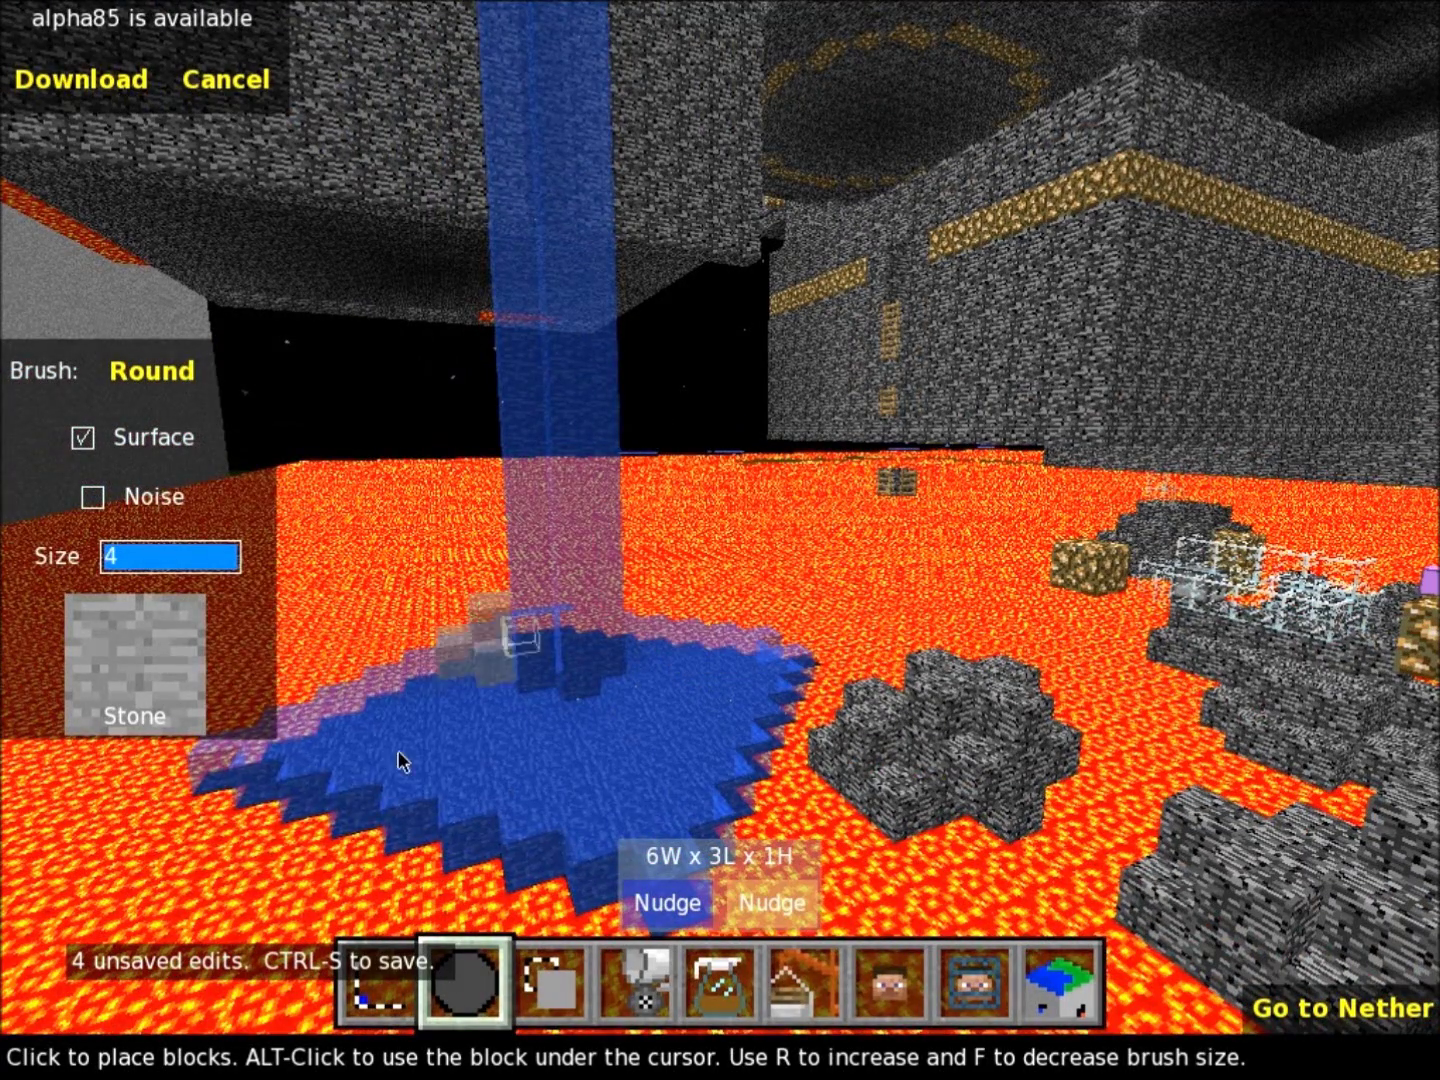
Step: Set the brush size to 1 and change the brush shape to Diamond
click(140, 568)
key(BackSpace)
text(1)
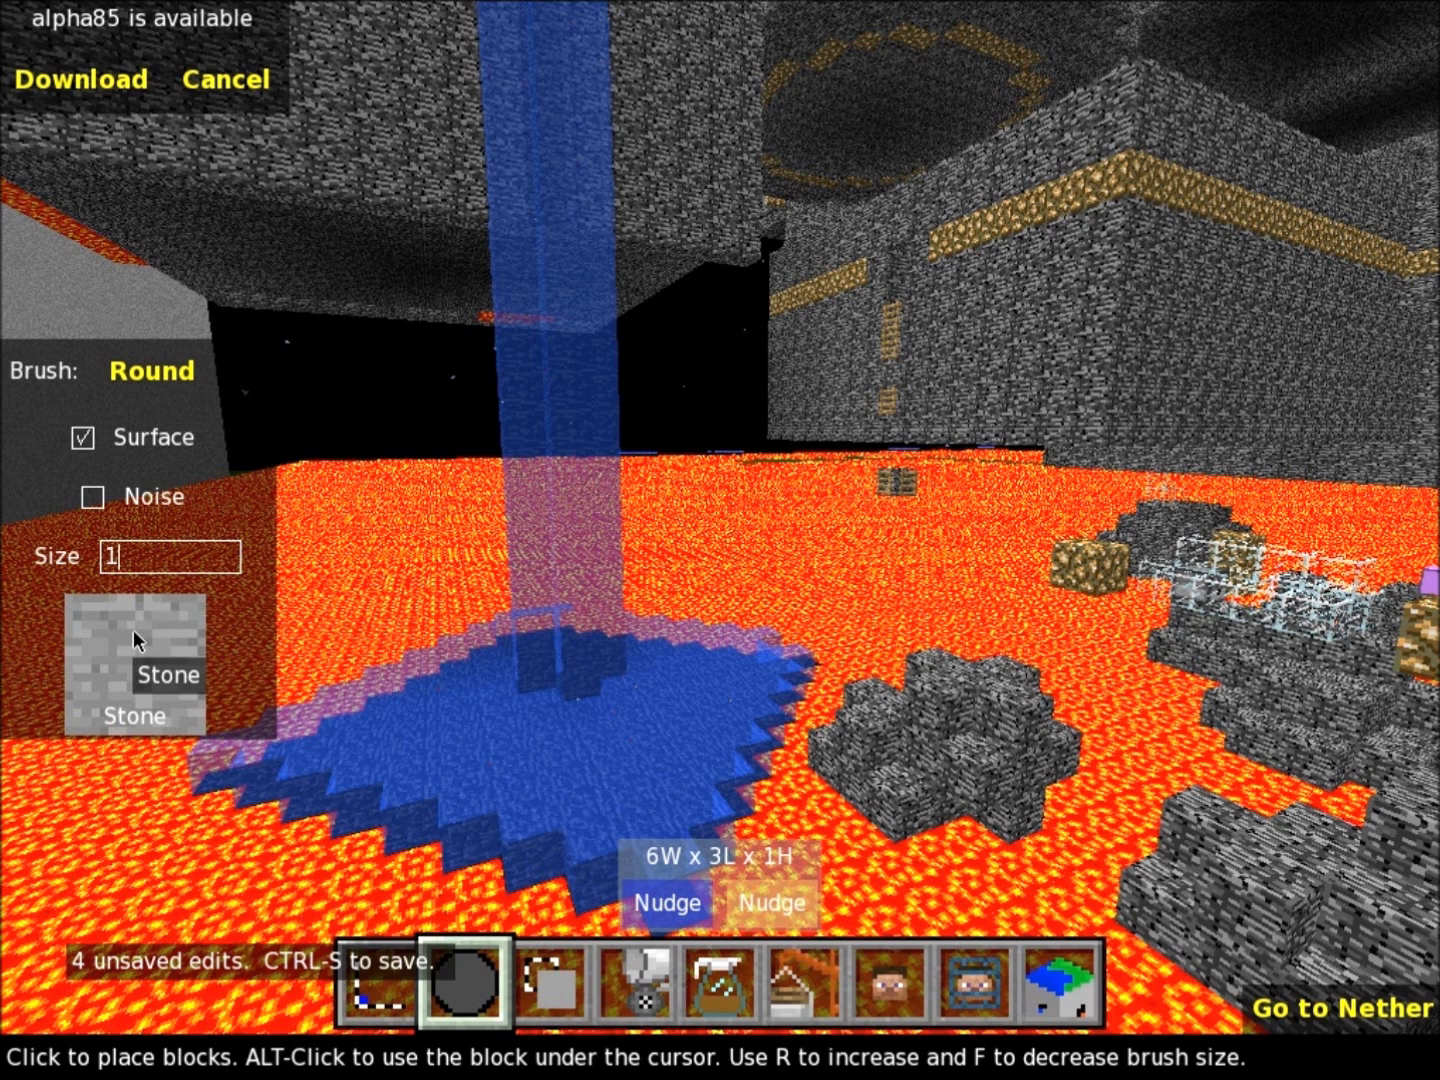
click(148, 369)
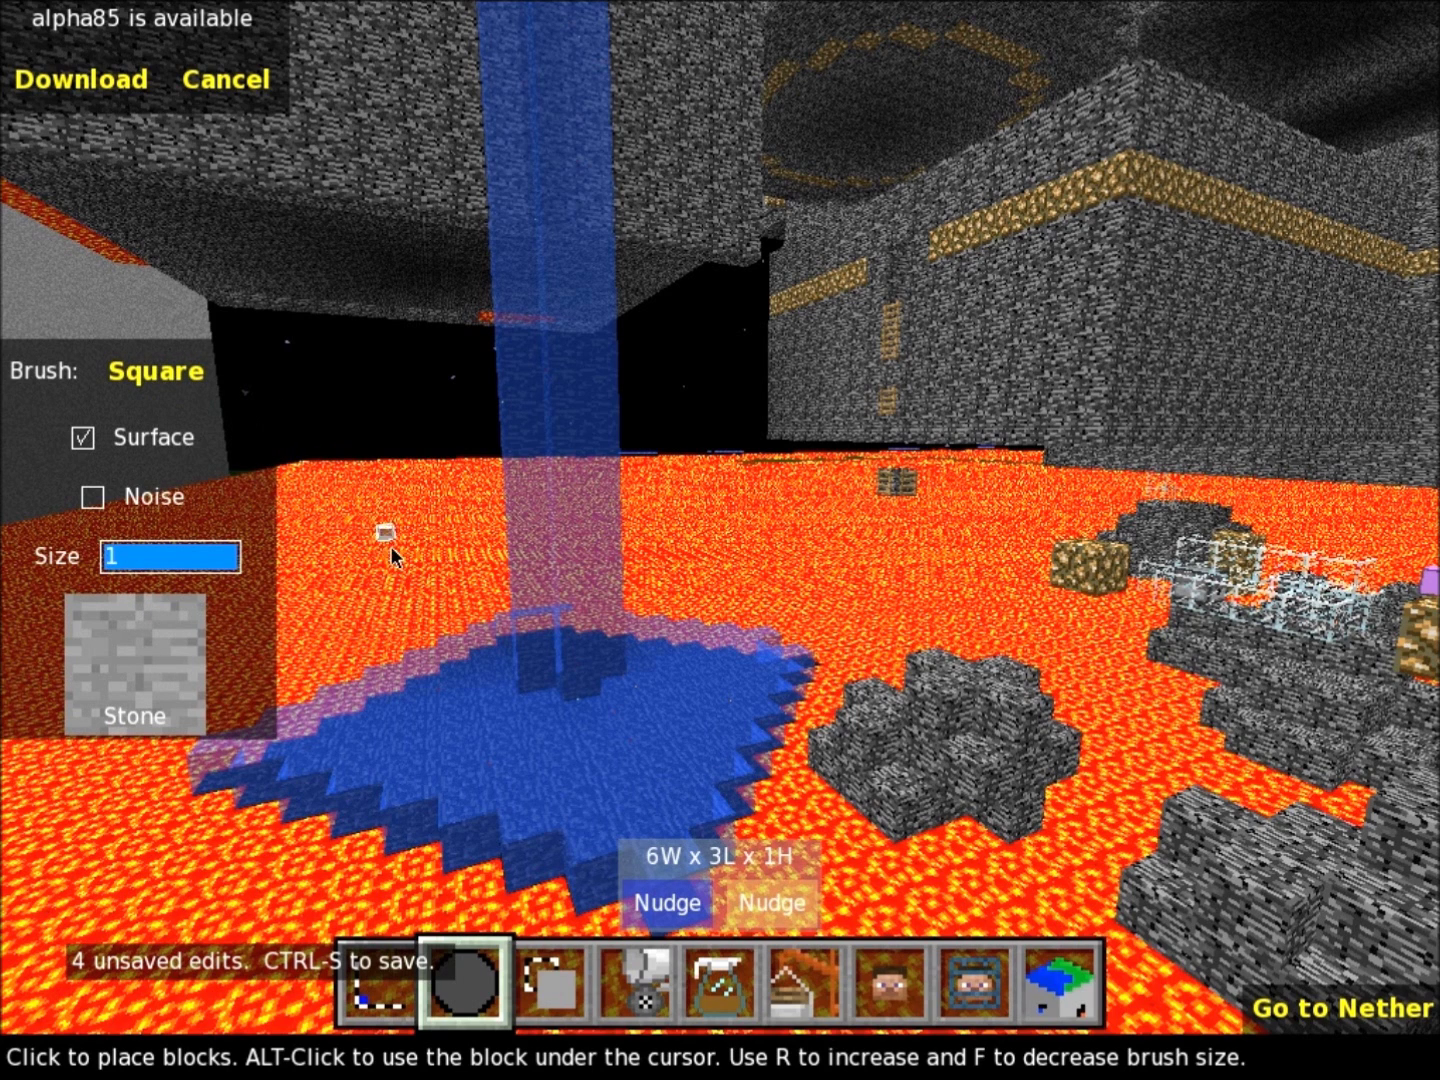
click(171, 385)
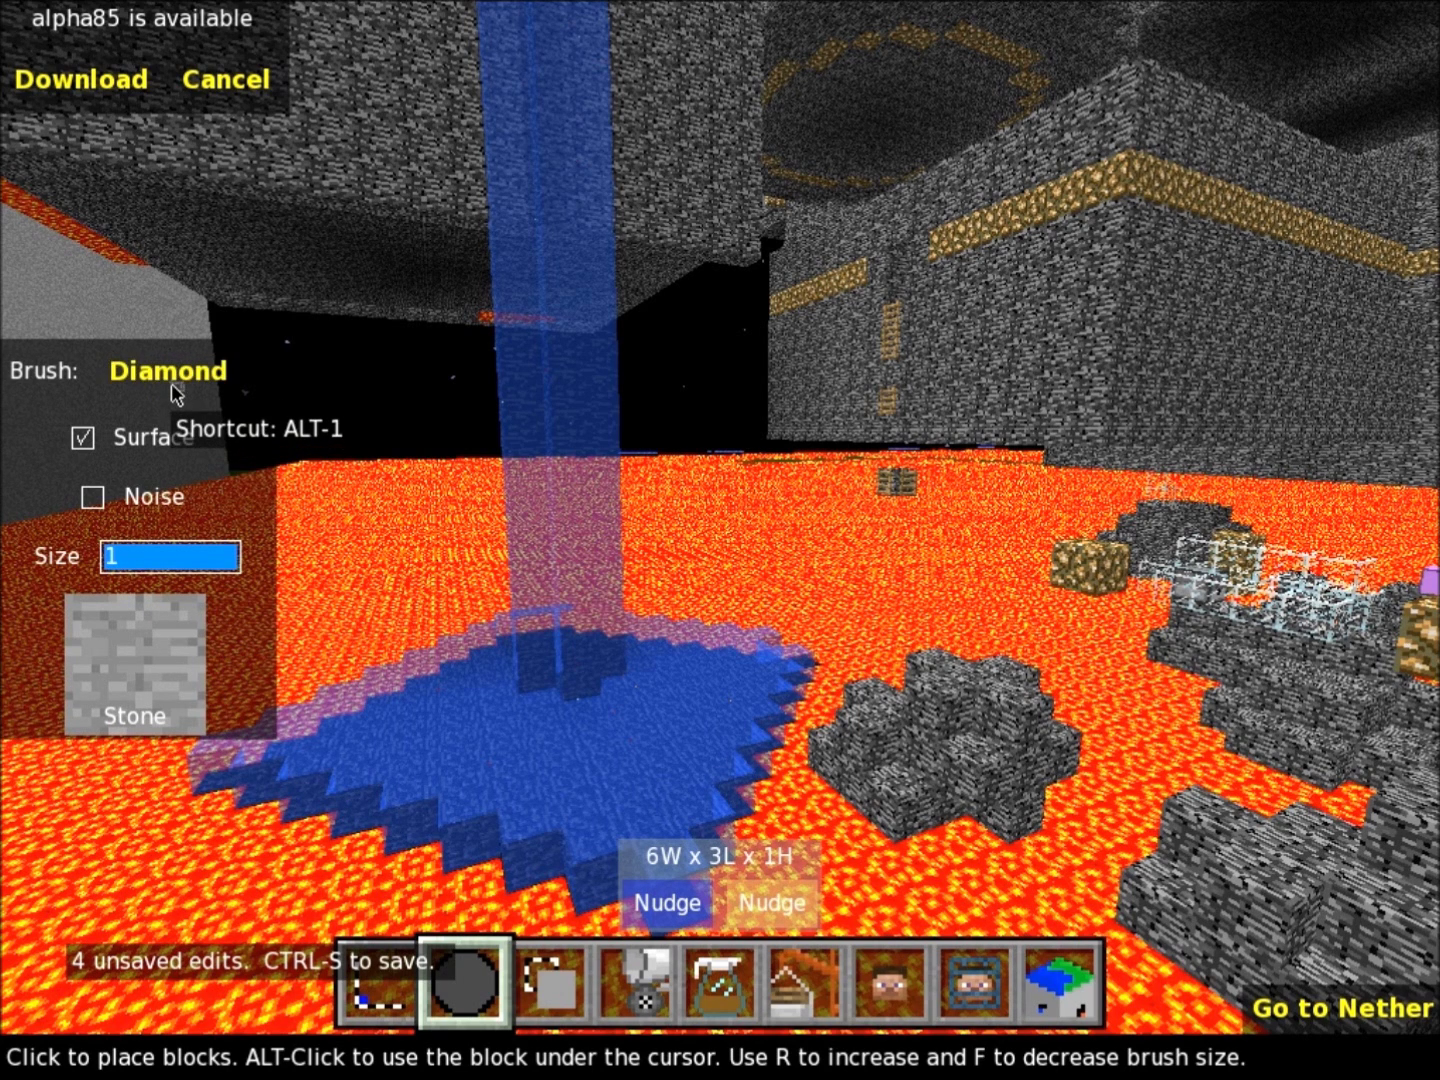
Step: Change the brush shape to Round and view the brush over the lava near the bedrock islands
click(171, 383)
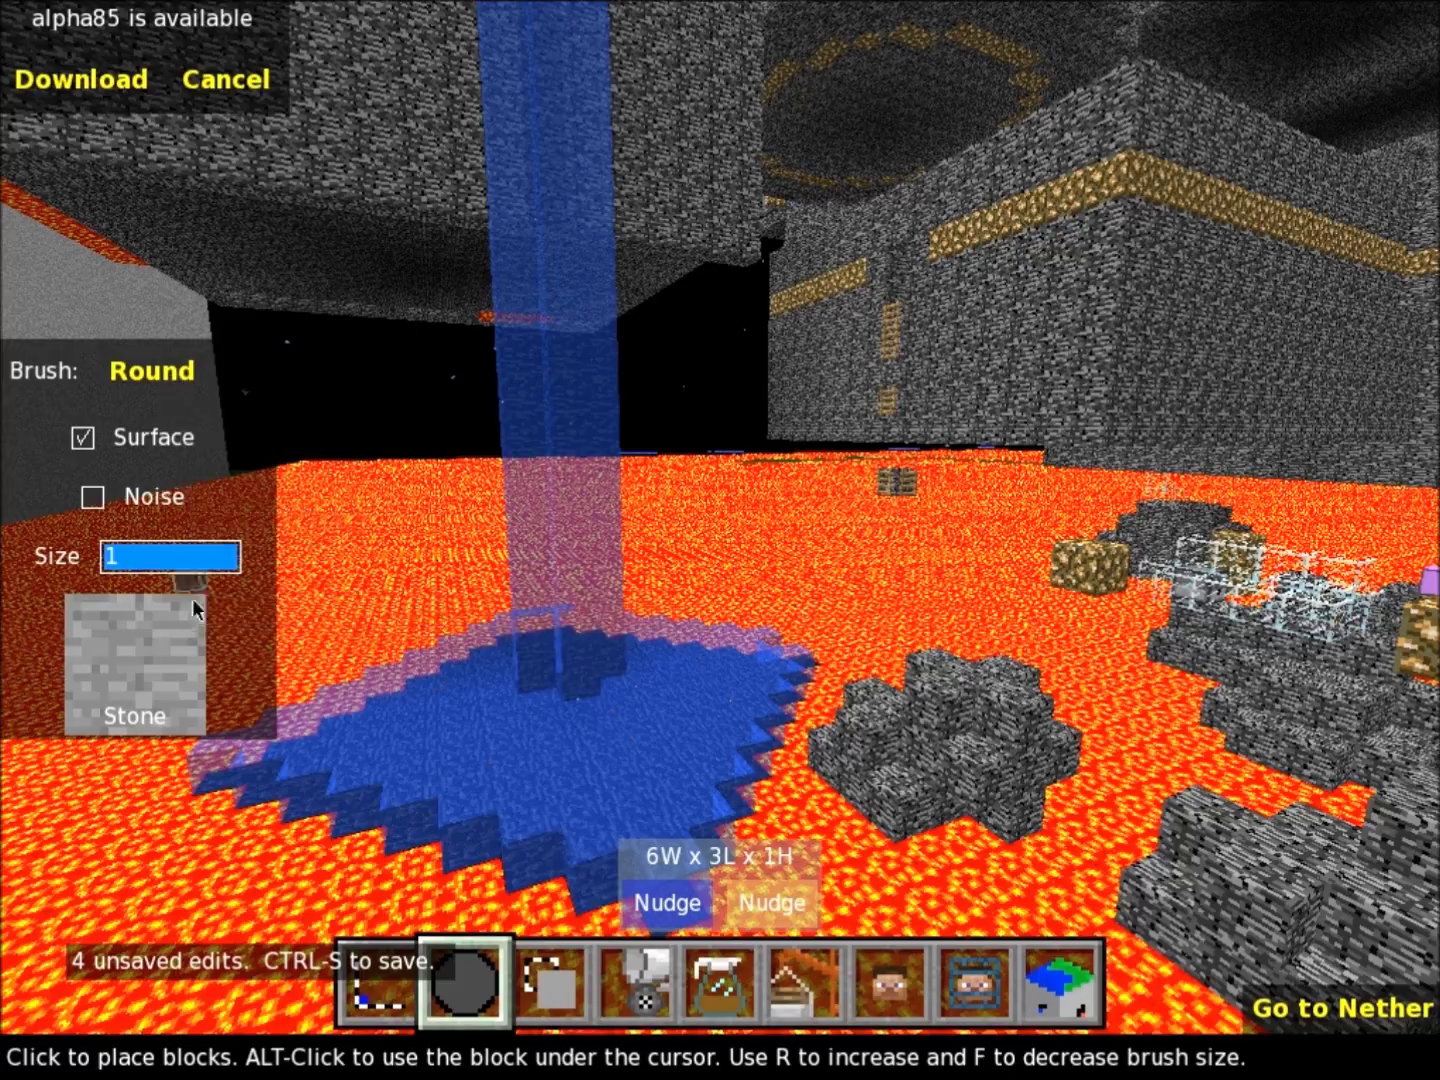
right_click(903, 698)
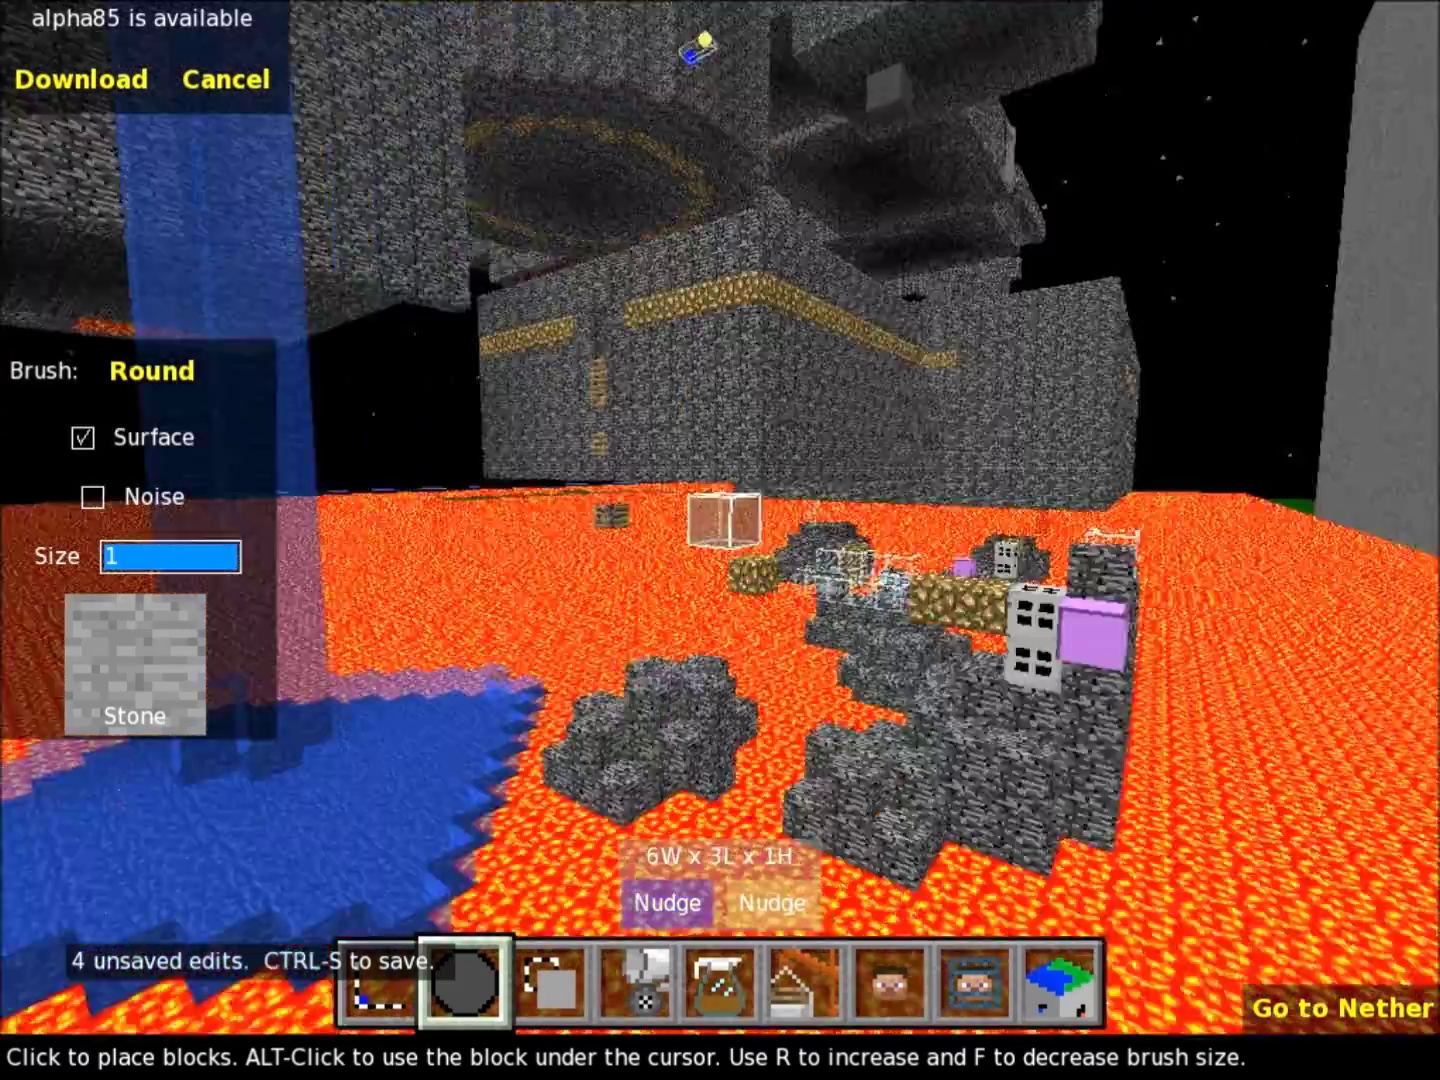
key(s)
key(a)
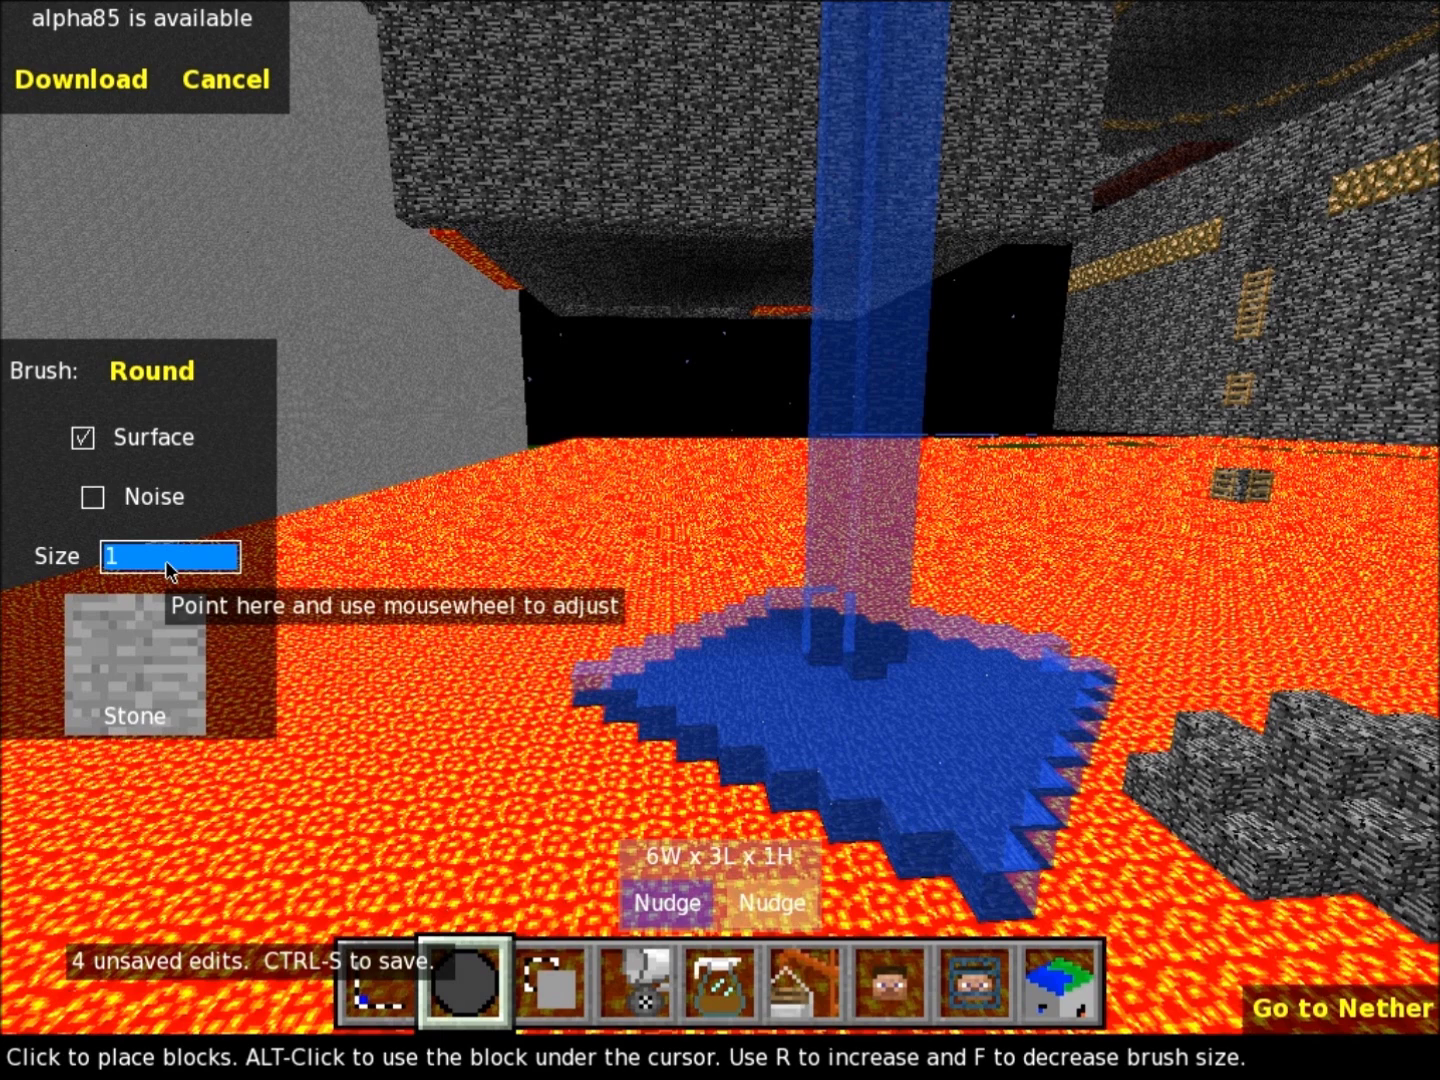
Step: Search the brush's block list for "bed" and "blood"
click(203, 627)
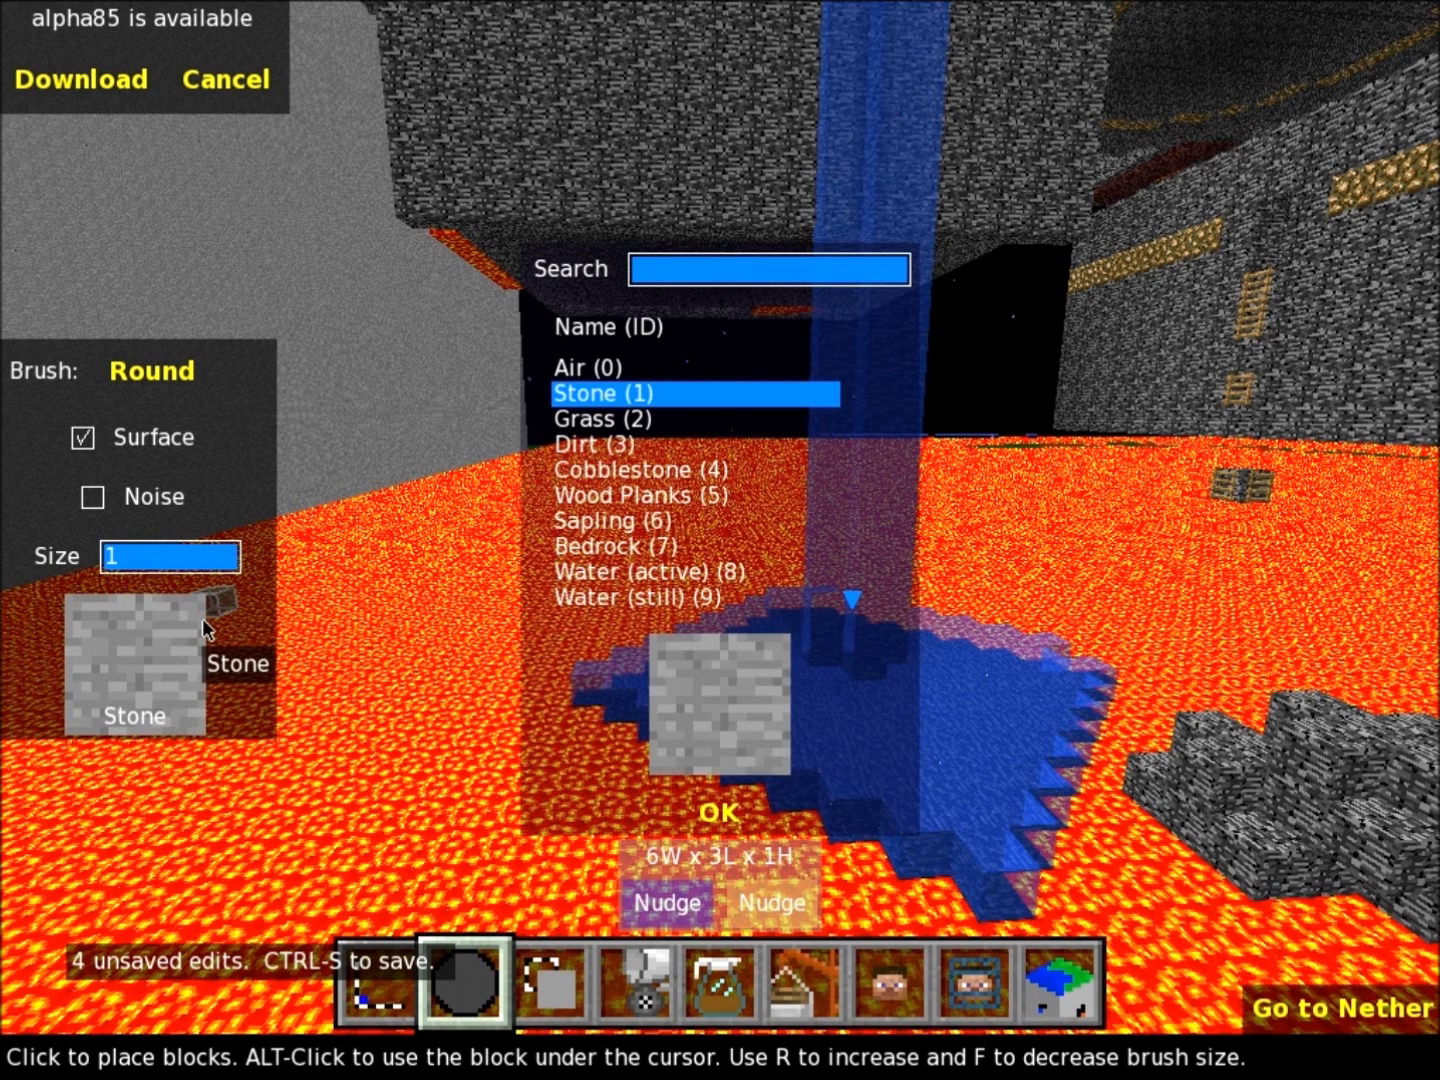
click(716, 263)
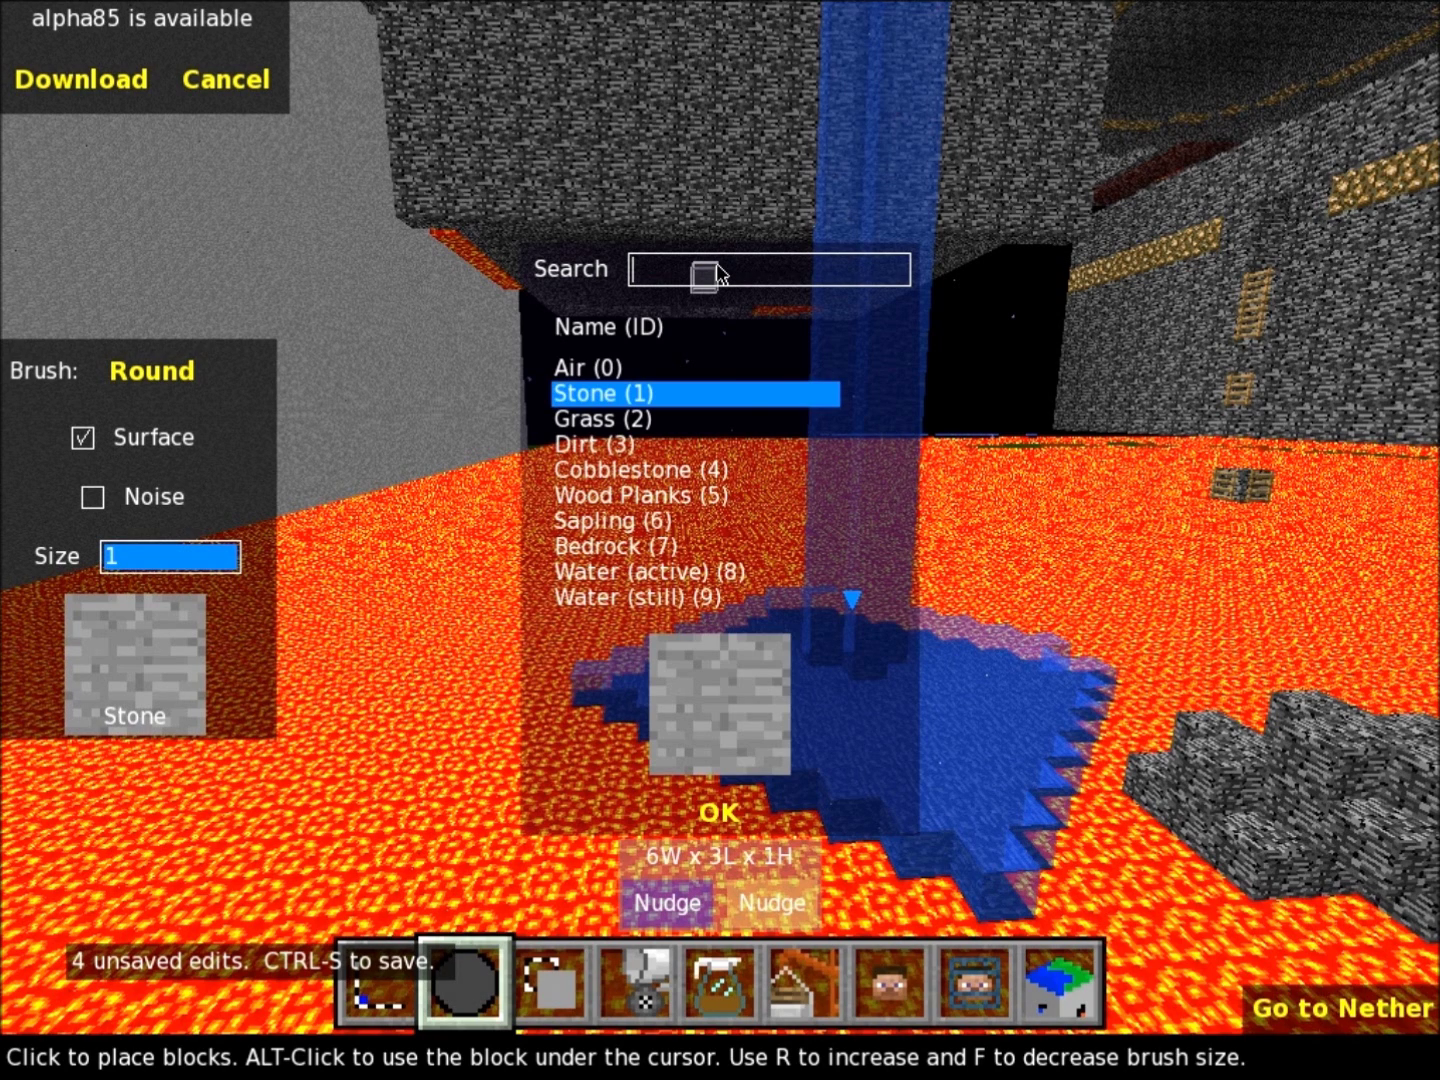
text(bed)
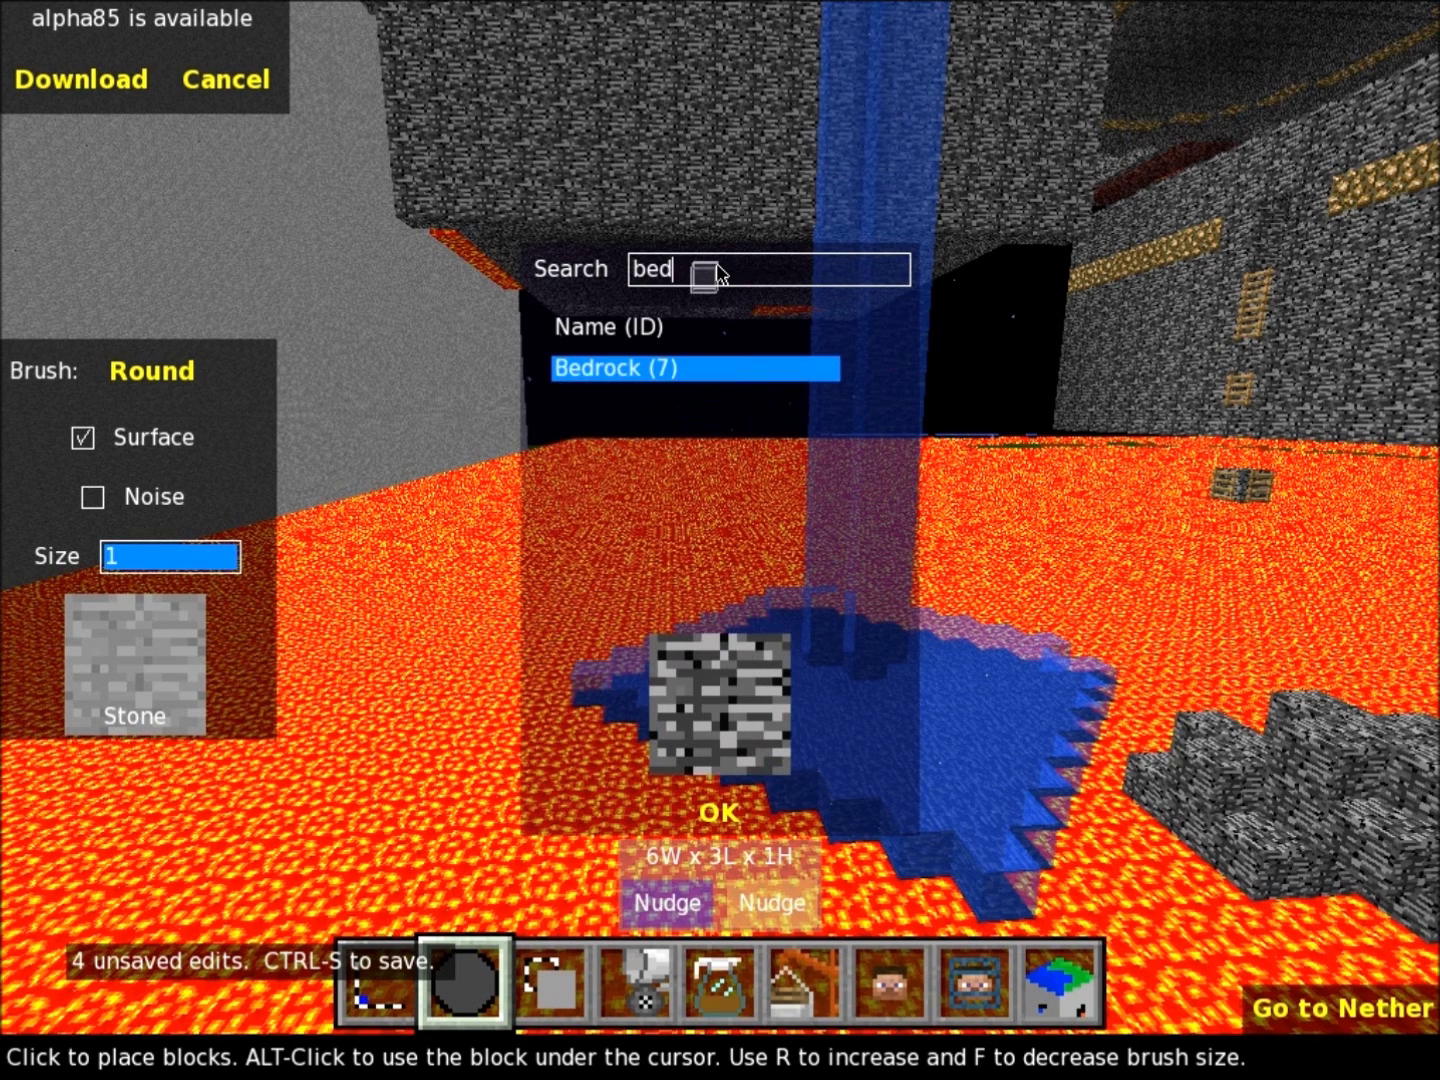
key(BackSpace)
key(BackSpace)
key(BackSpace)
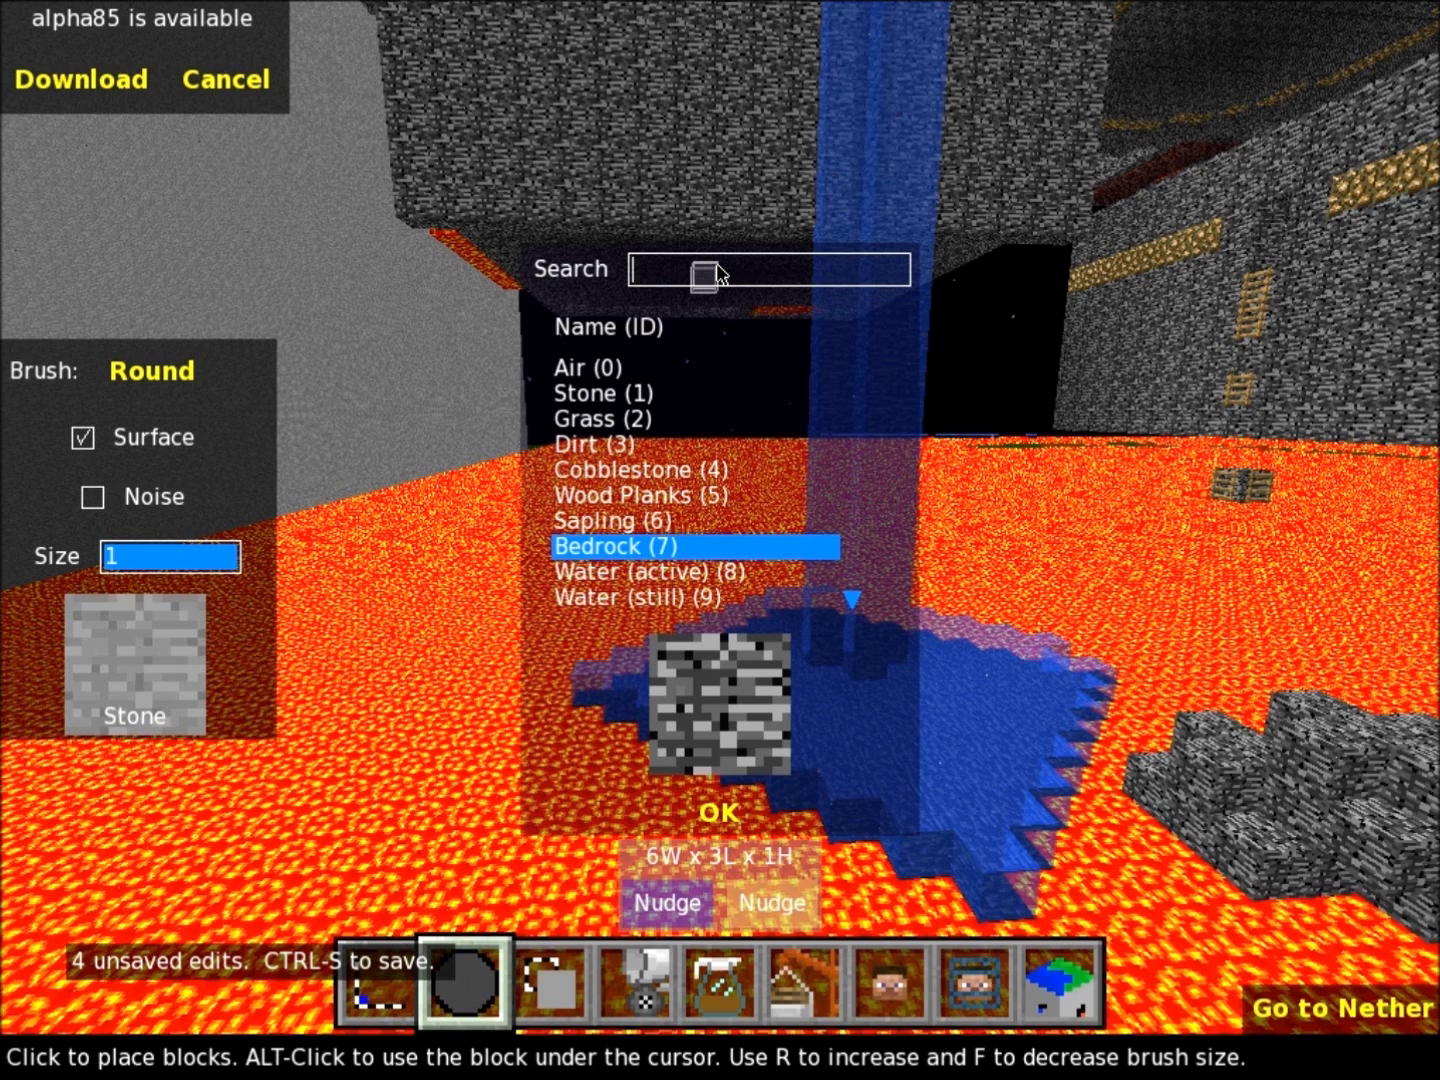
text(blood)
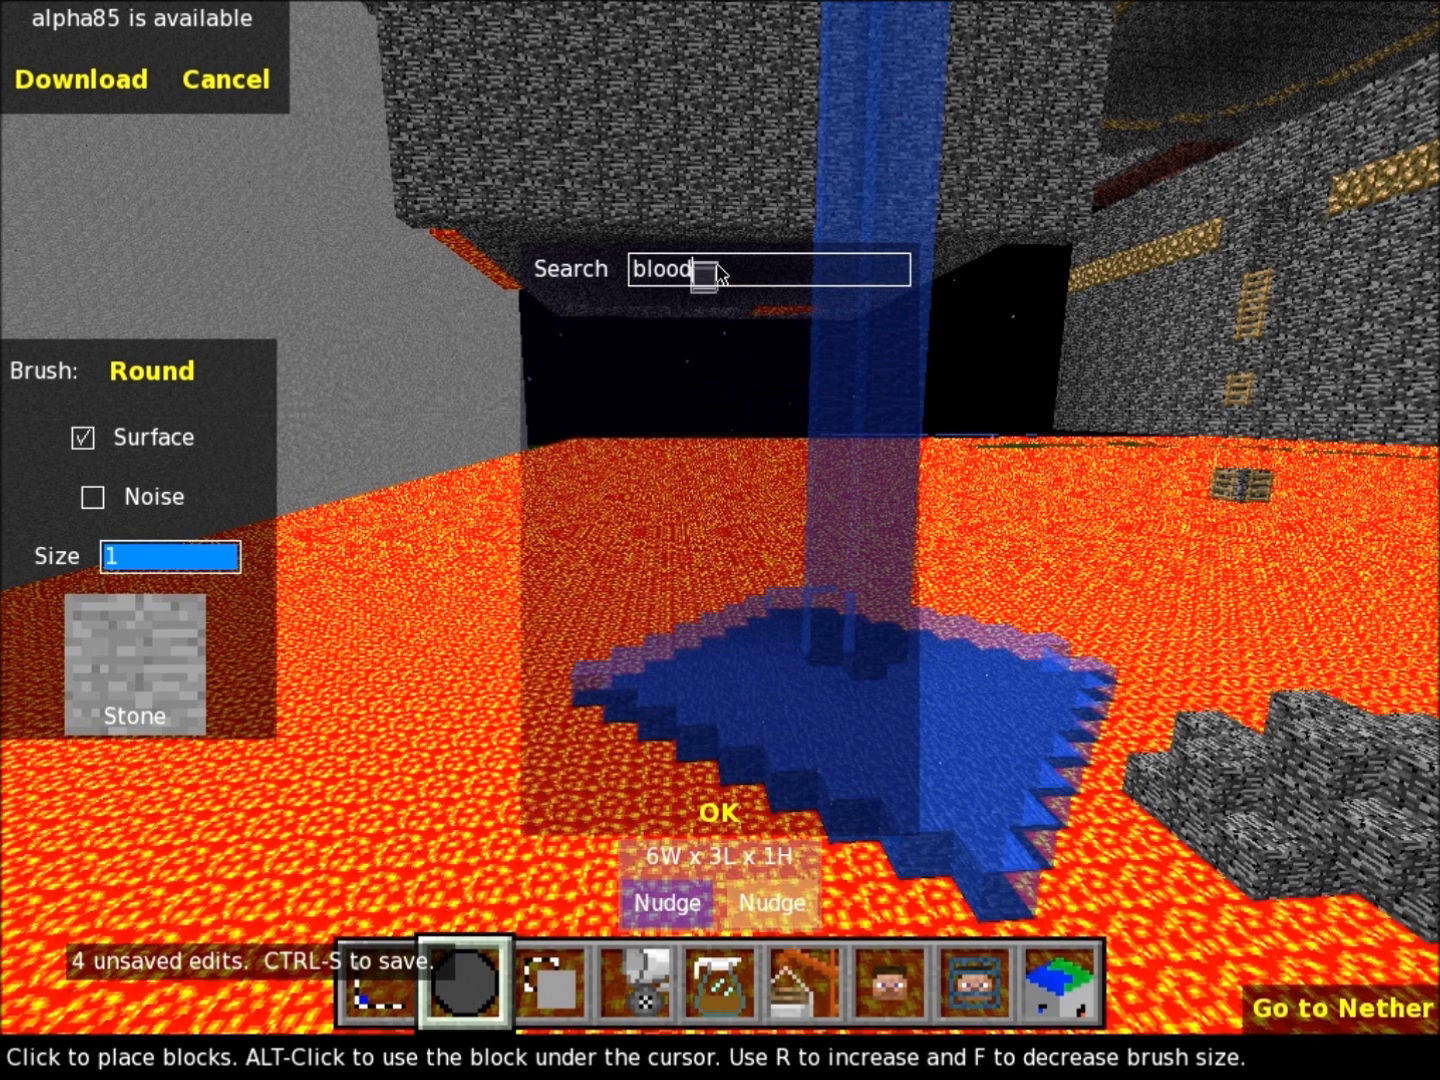
Step: Search the brush's block list for "neth" and "glow"
key(BackSpace)
key(BackSpace)
key(BackSpace)
key(BackSpace)
key(BackSpace)
text(neth)
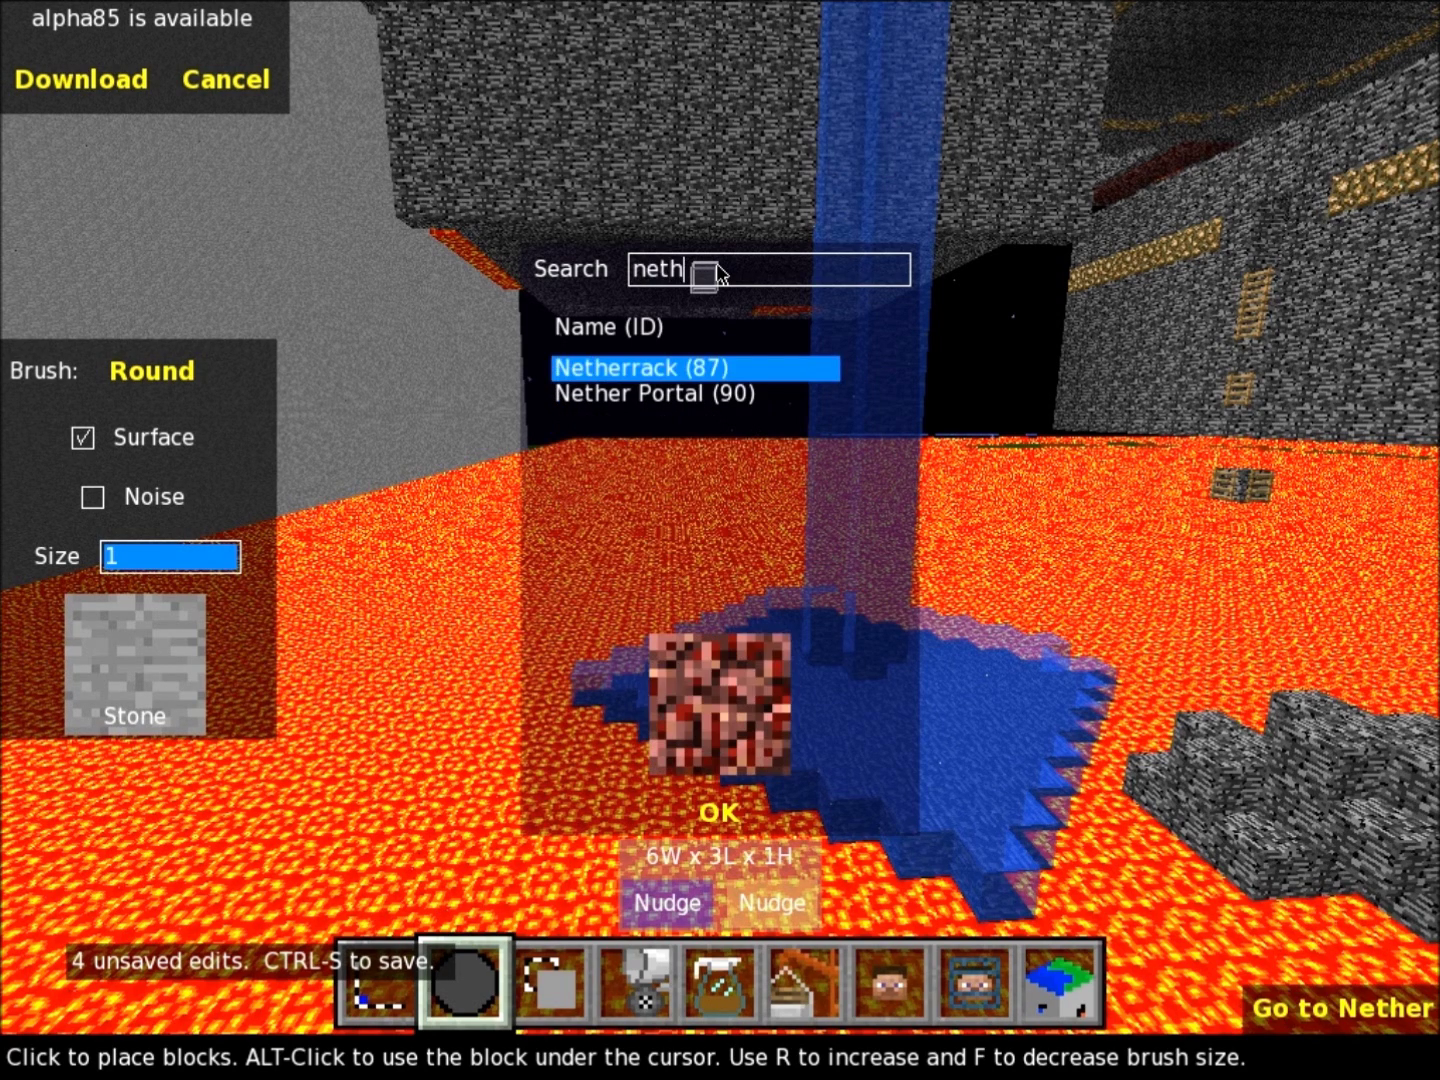
key(BackSpace)
key(BackSpace)
key(BackSpace)
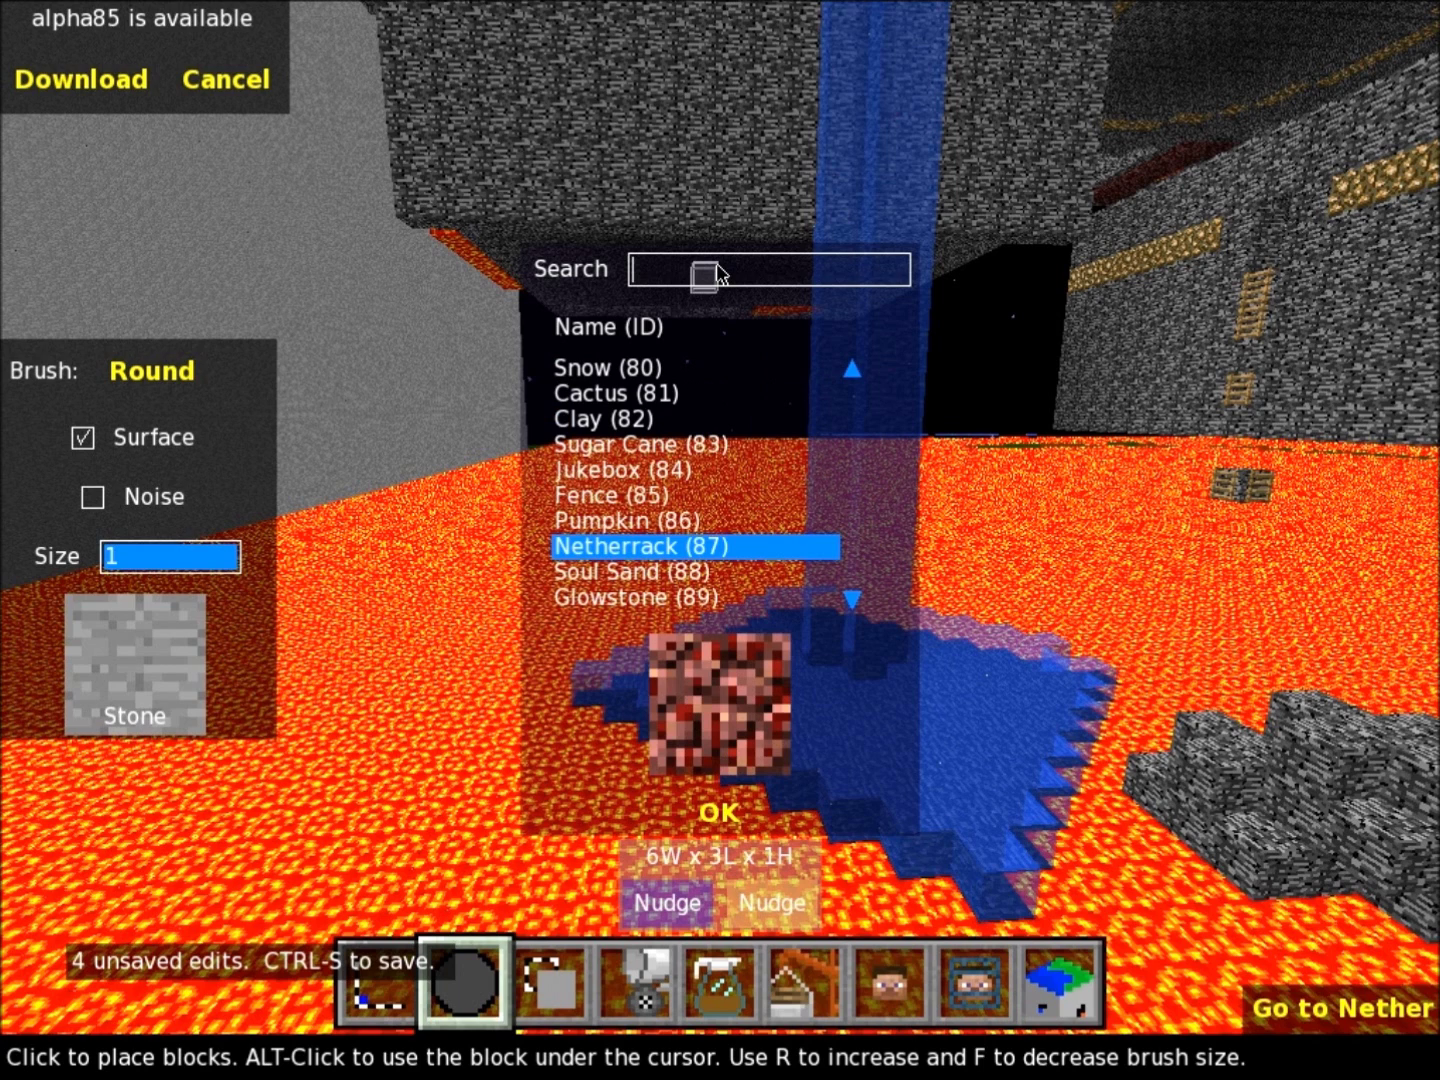
text(glo)
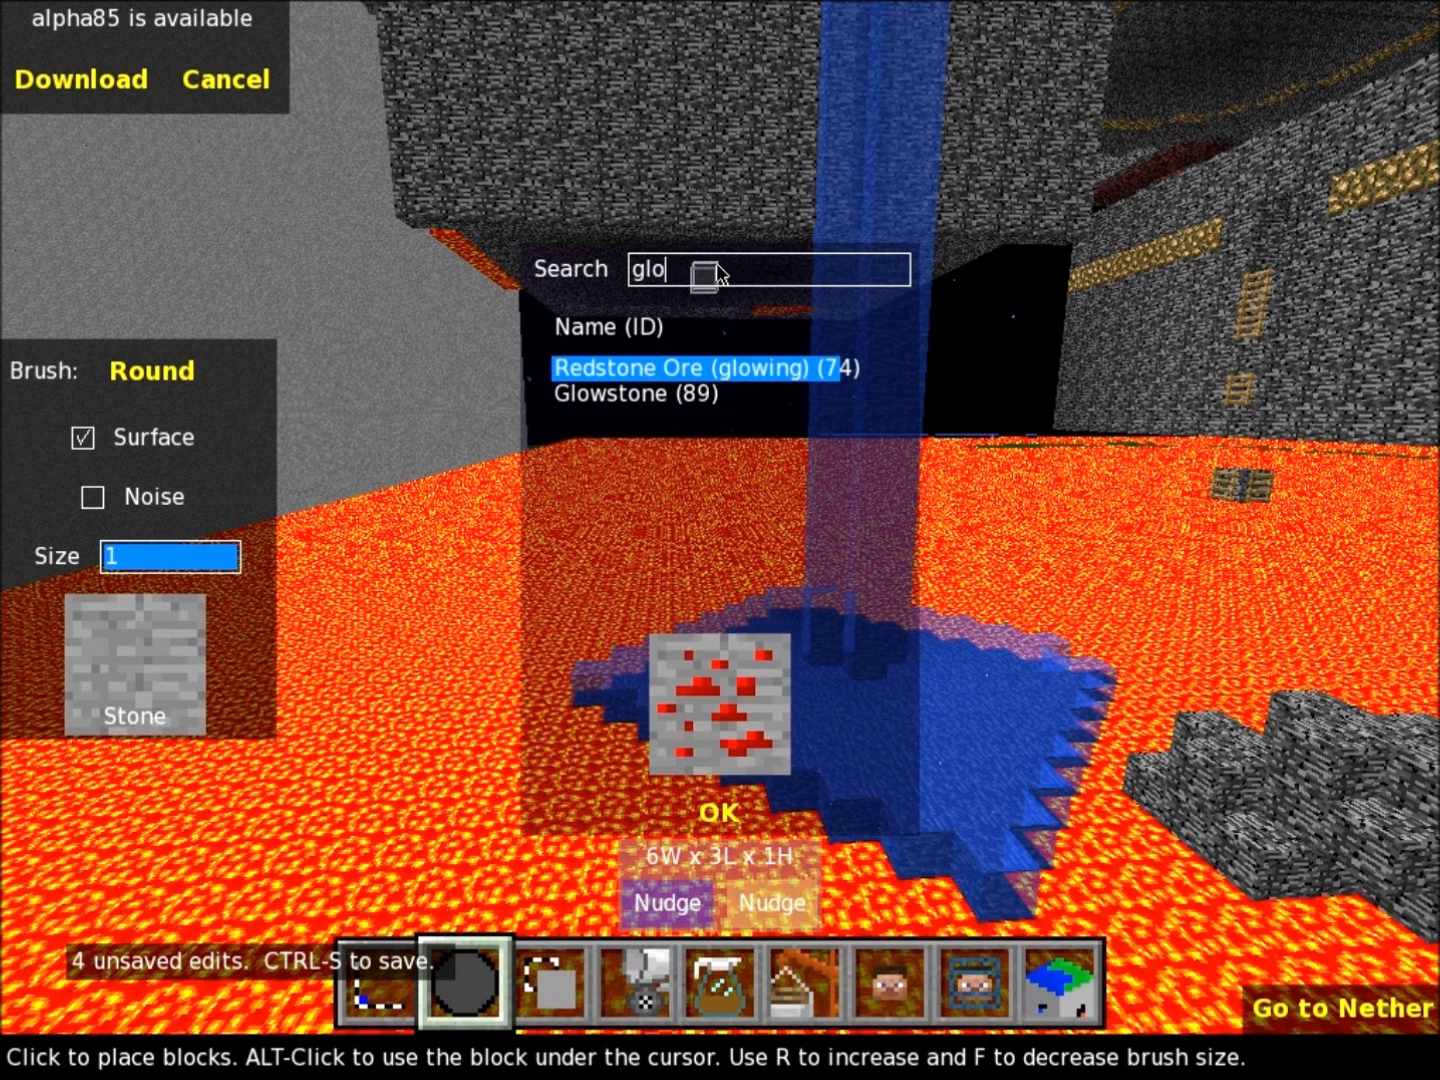
text(w)
Step: Search the brush's block list for "light", then clear the search
key(BackSpace)
key(BackSpace)
key(BackSpace)
key(BackSpace)
text(lg)
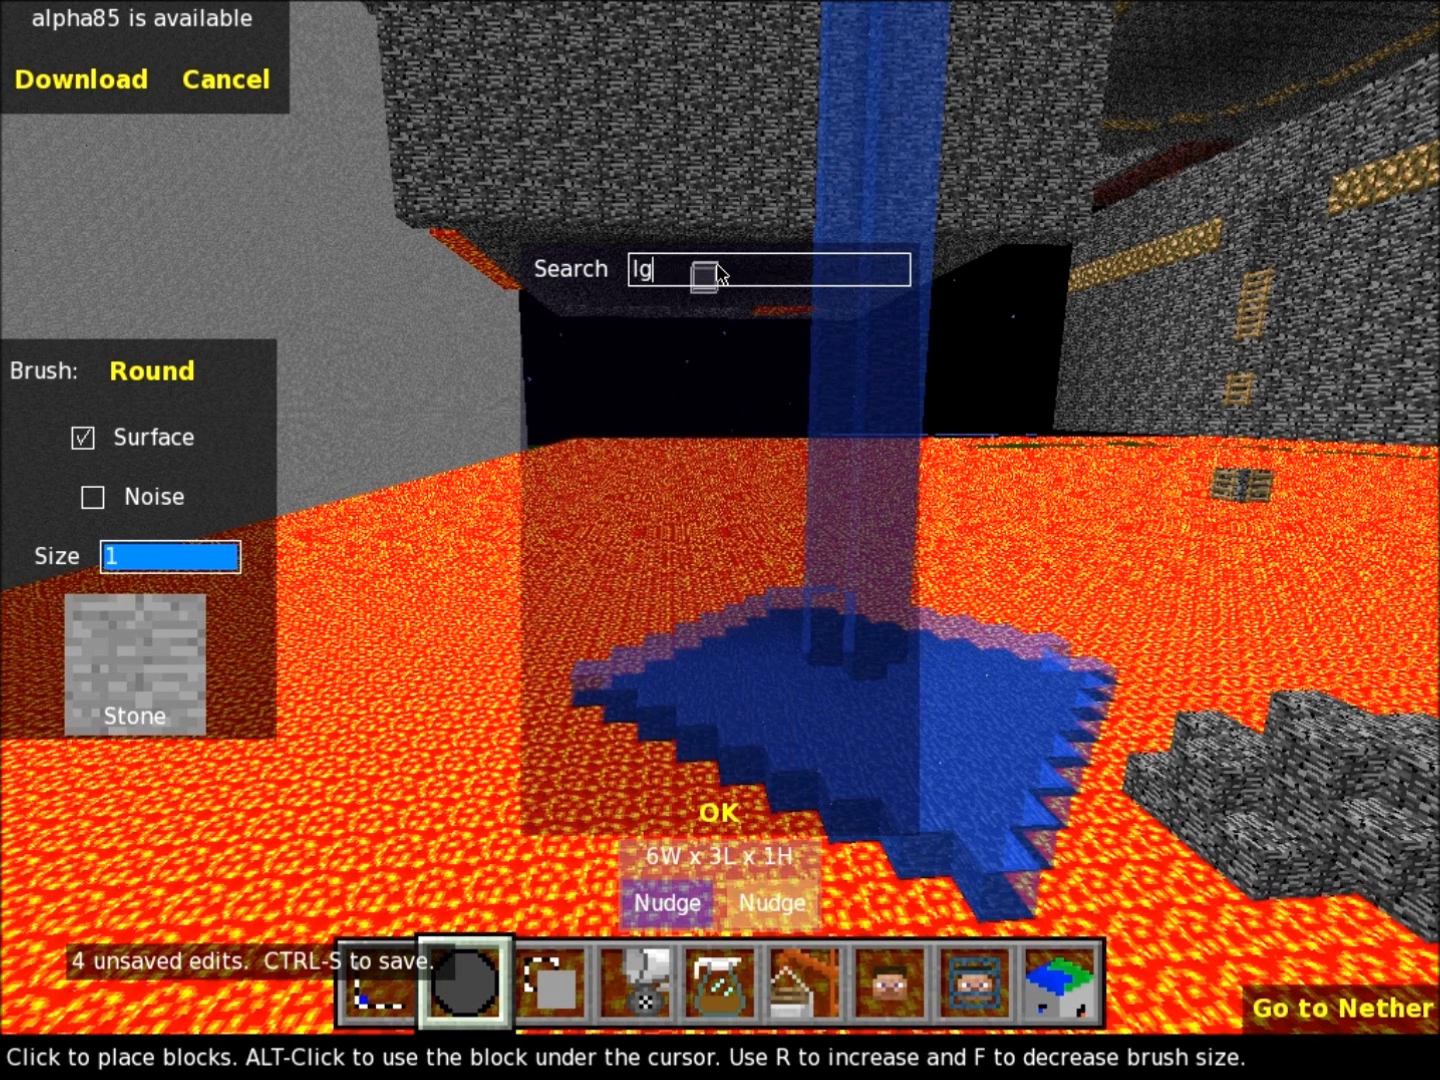
key(BackSpace)
text(ight)
key(BackSpace)
key(BackSpace)
key(BackSpace)
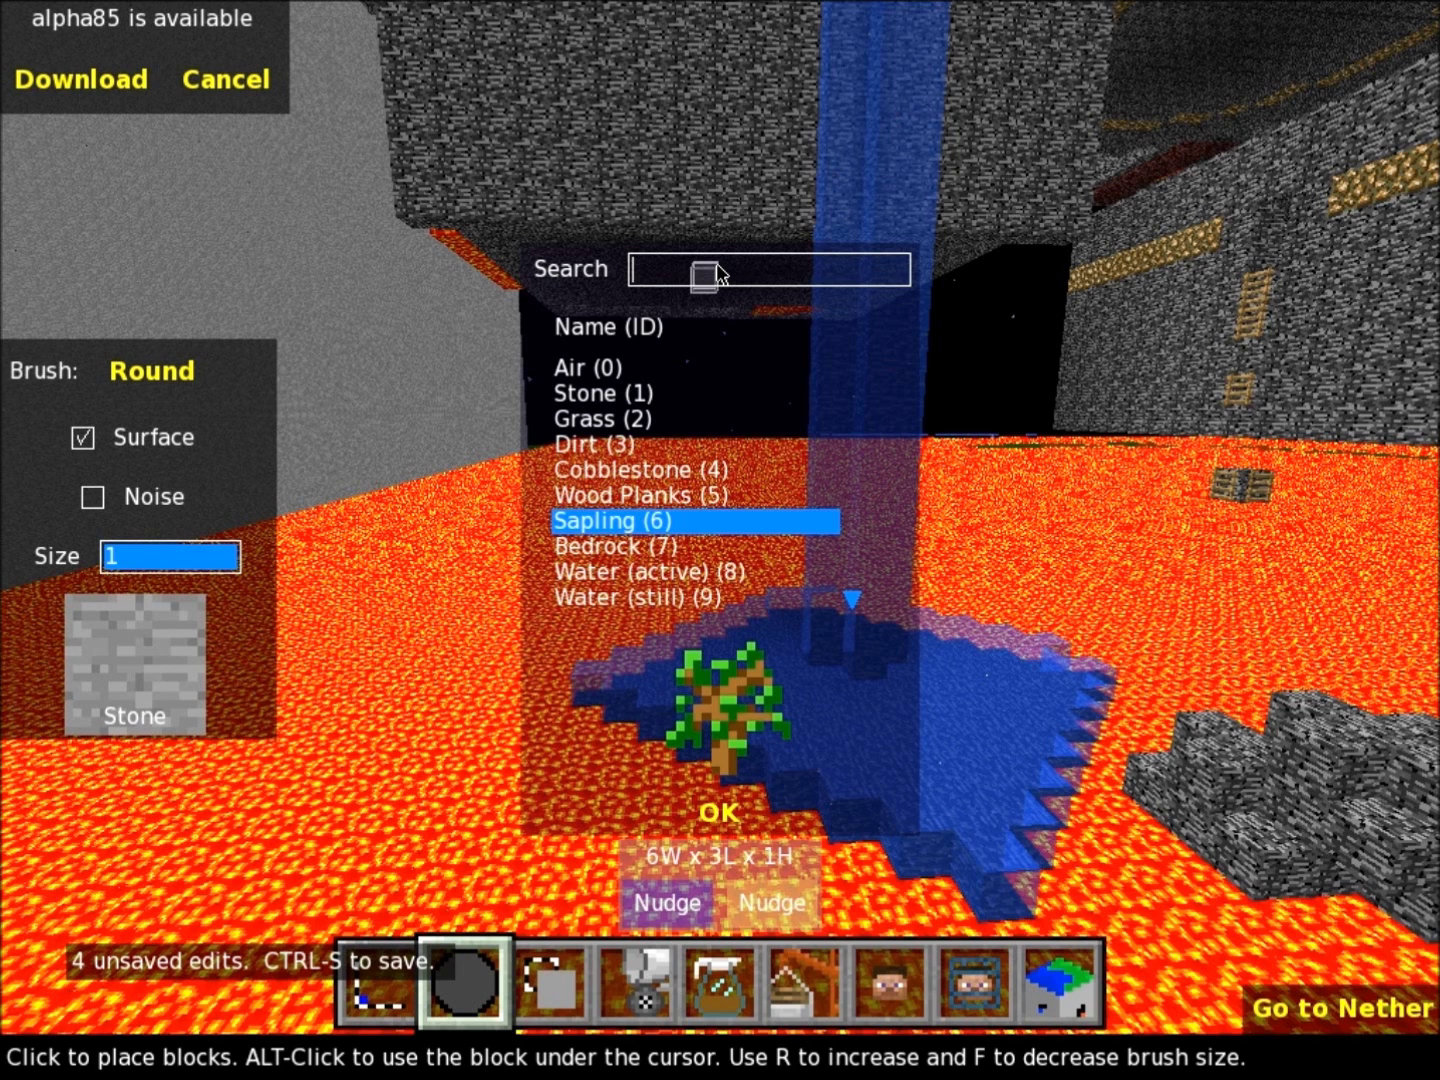
Step: Search the block list for "red" and set Red Mushroom as the brush's block
text(red)
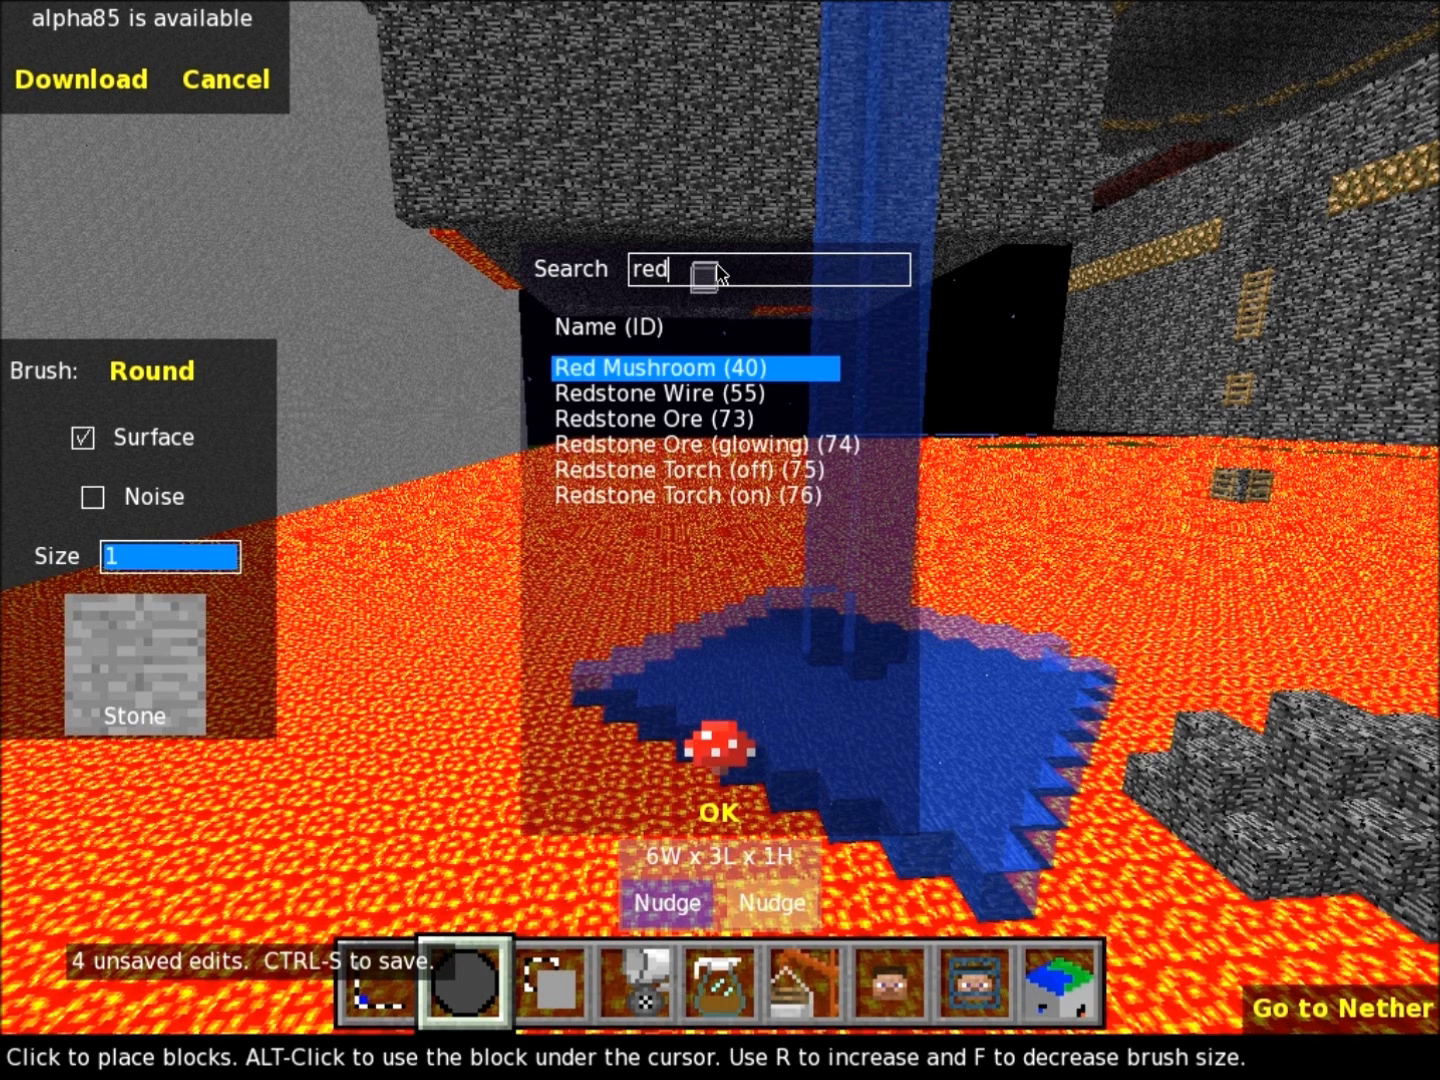
key(BackSpace)
key(BackSpace)
key(BackSpace)
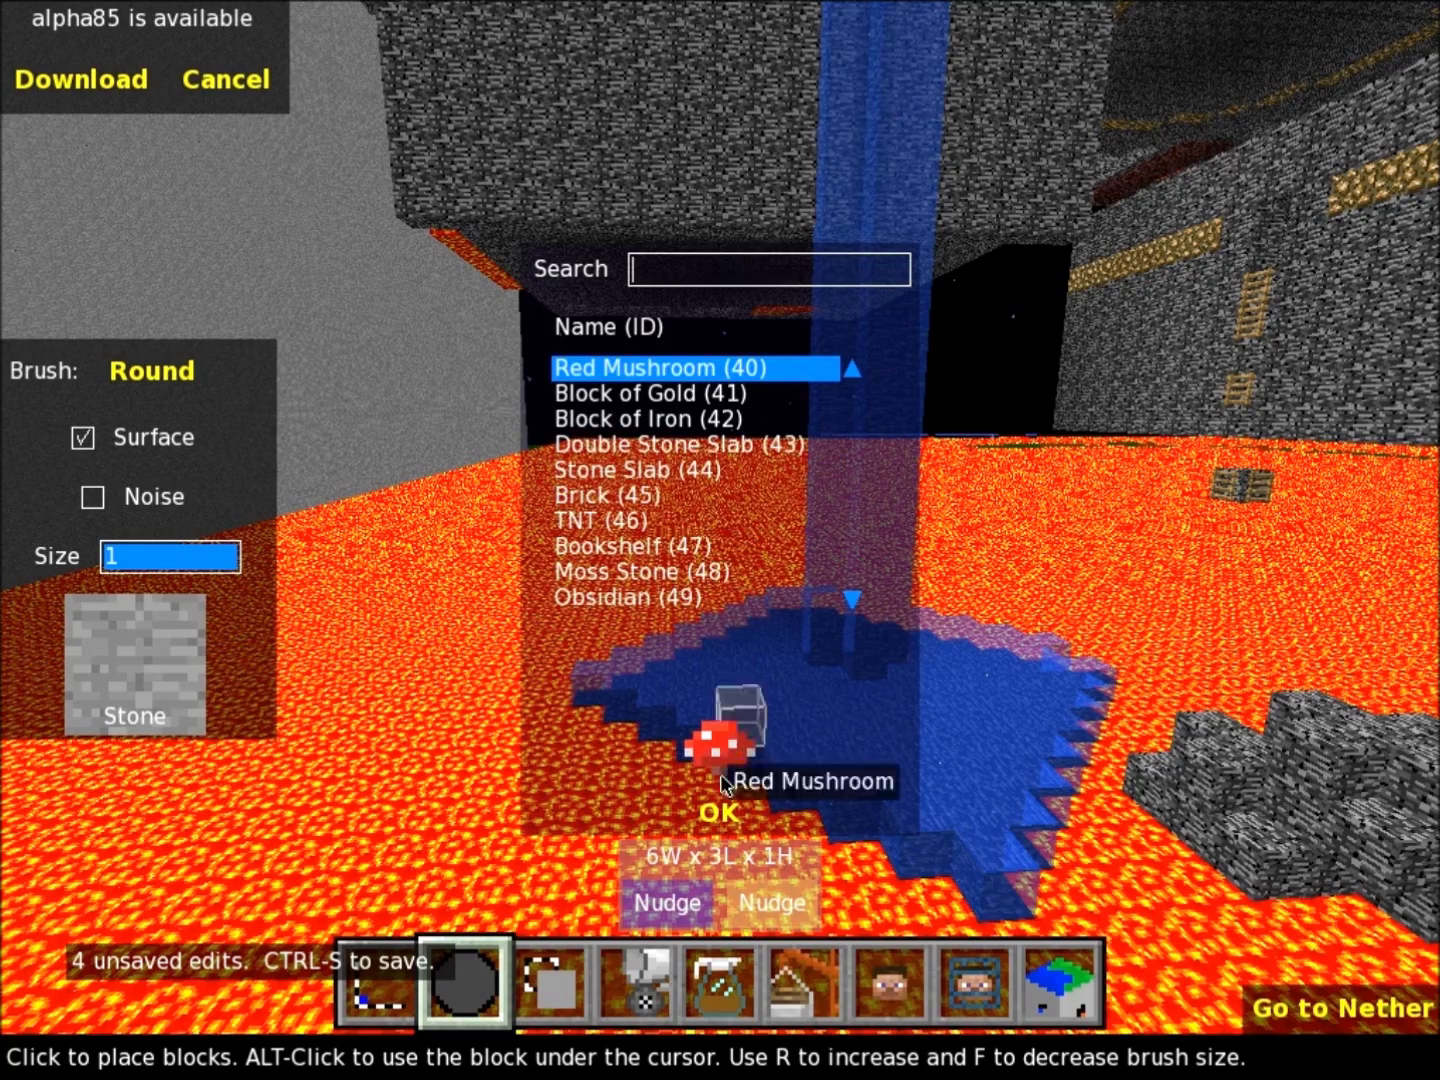
click(722, 811)
Step: Place a single red mushroom with the brush on the open lava beside the bedrock islands
key(s)
right_drag(668, 707, 700, 516)
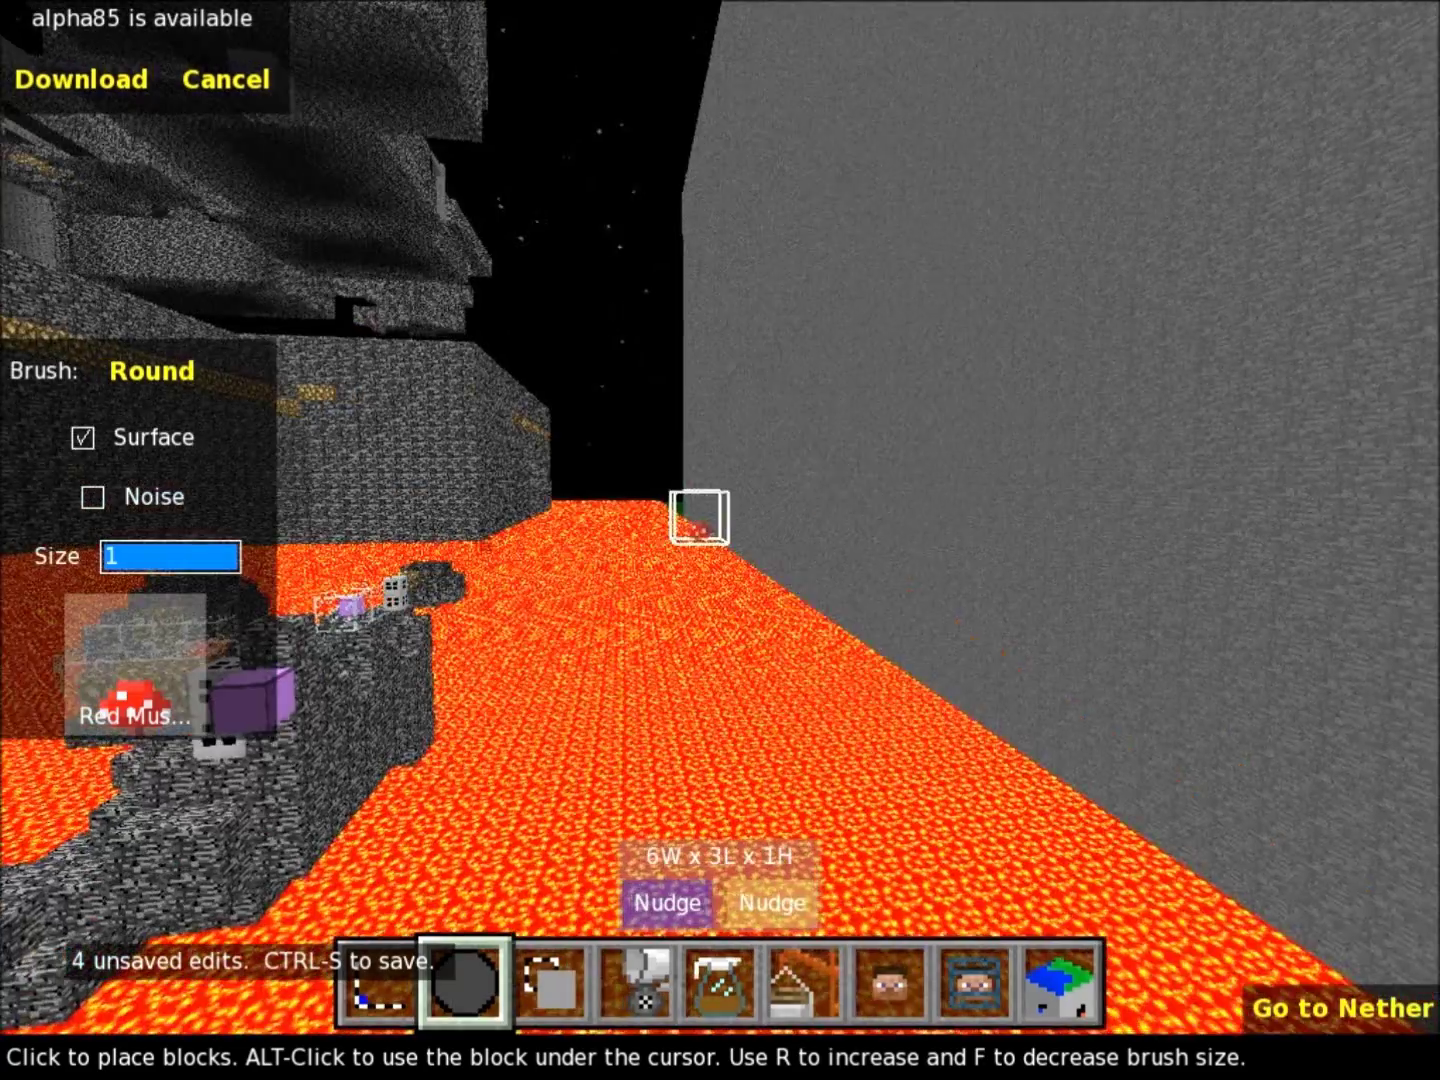
key(a)
key(s)
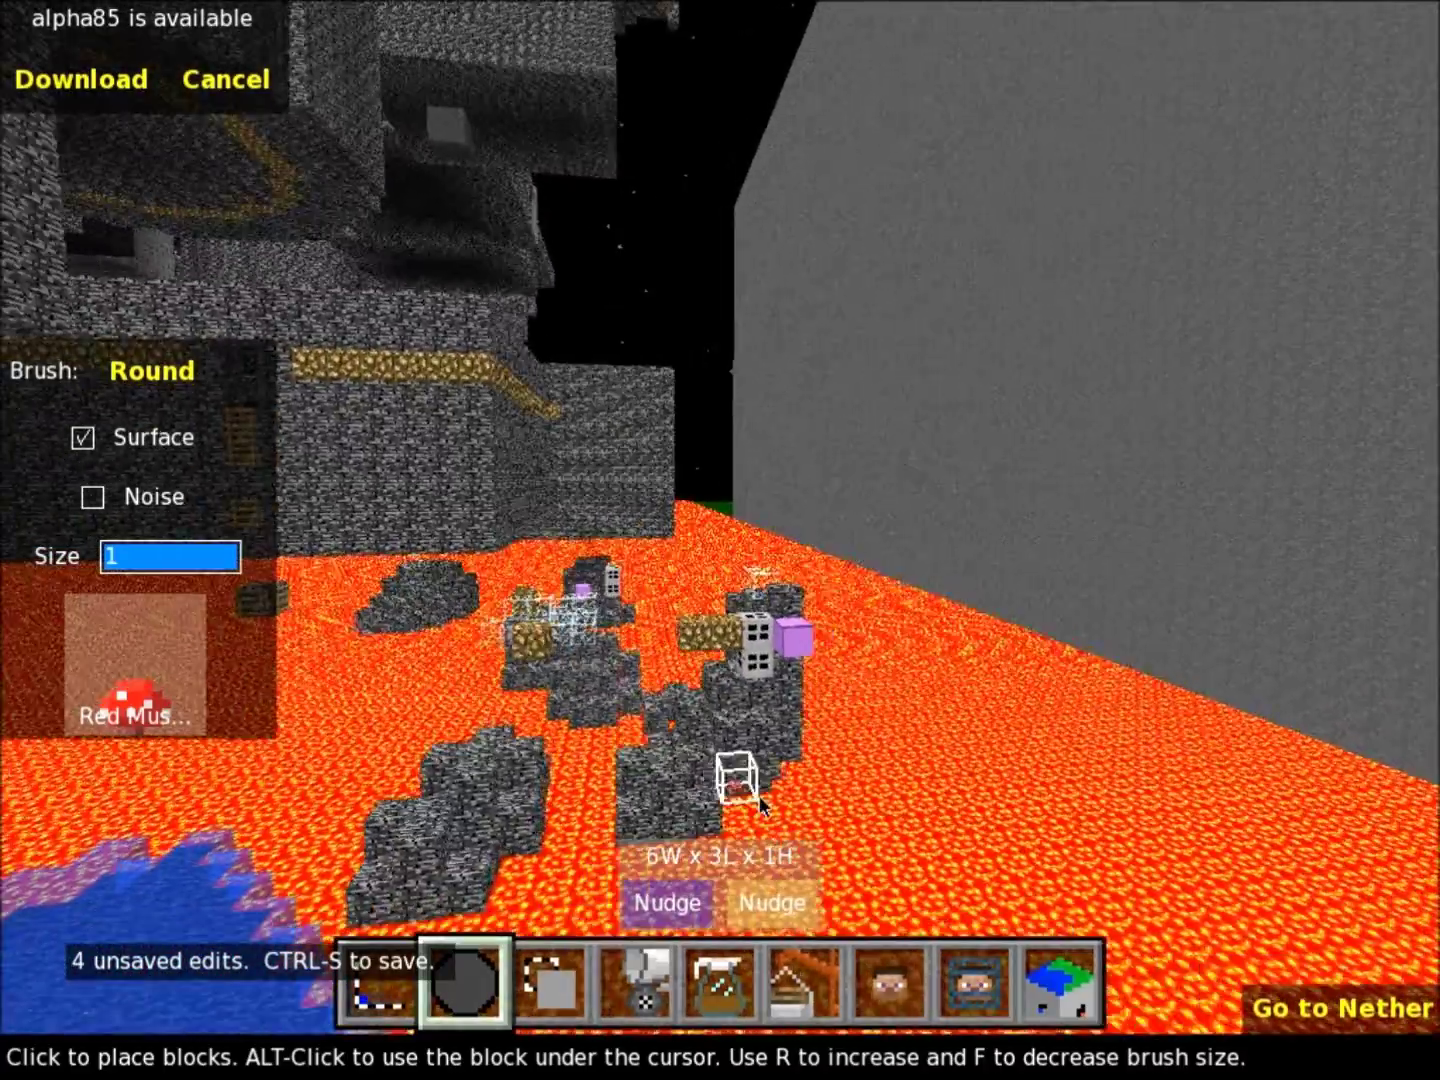
key(d)
click(943, 826)
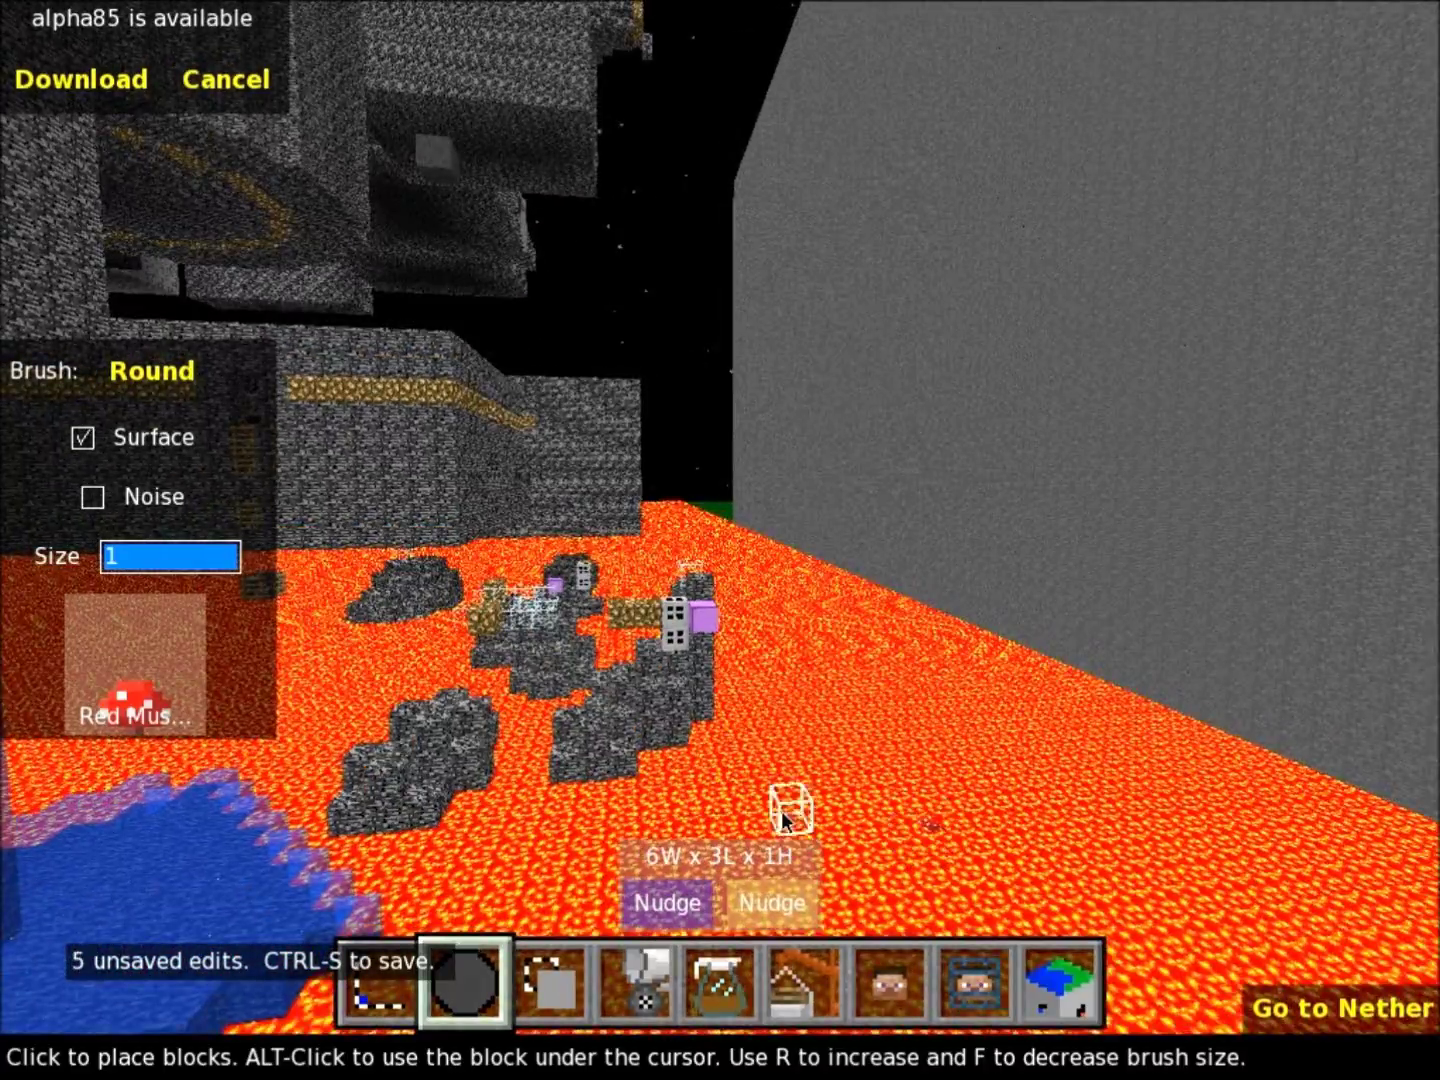
Step: Start cloning the selected 6W x 3L x 1H region
right_drag(780, 811, 720, 540)
key(d)
key(w)
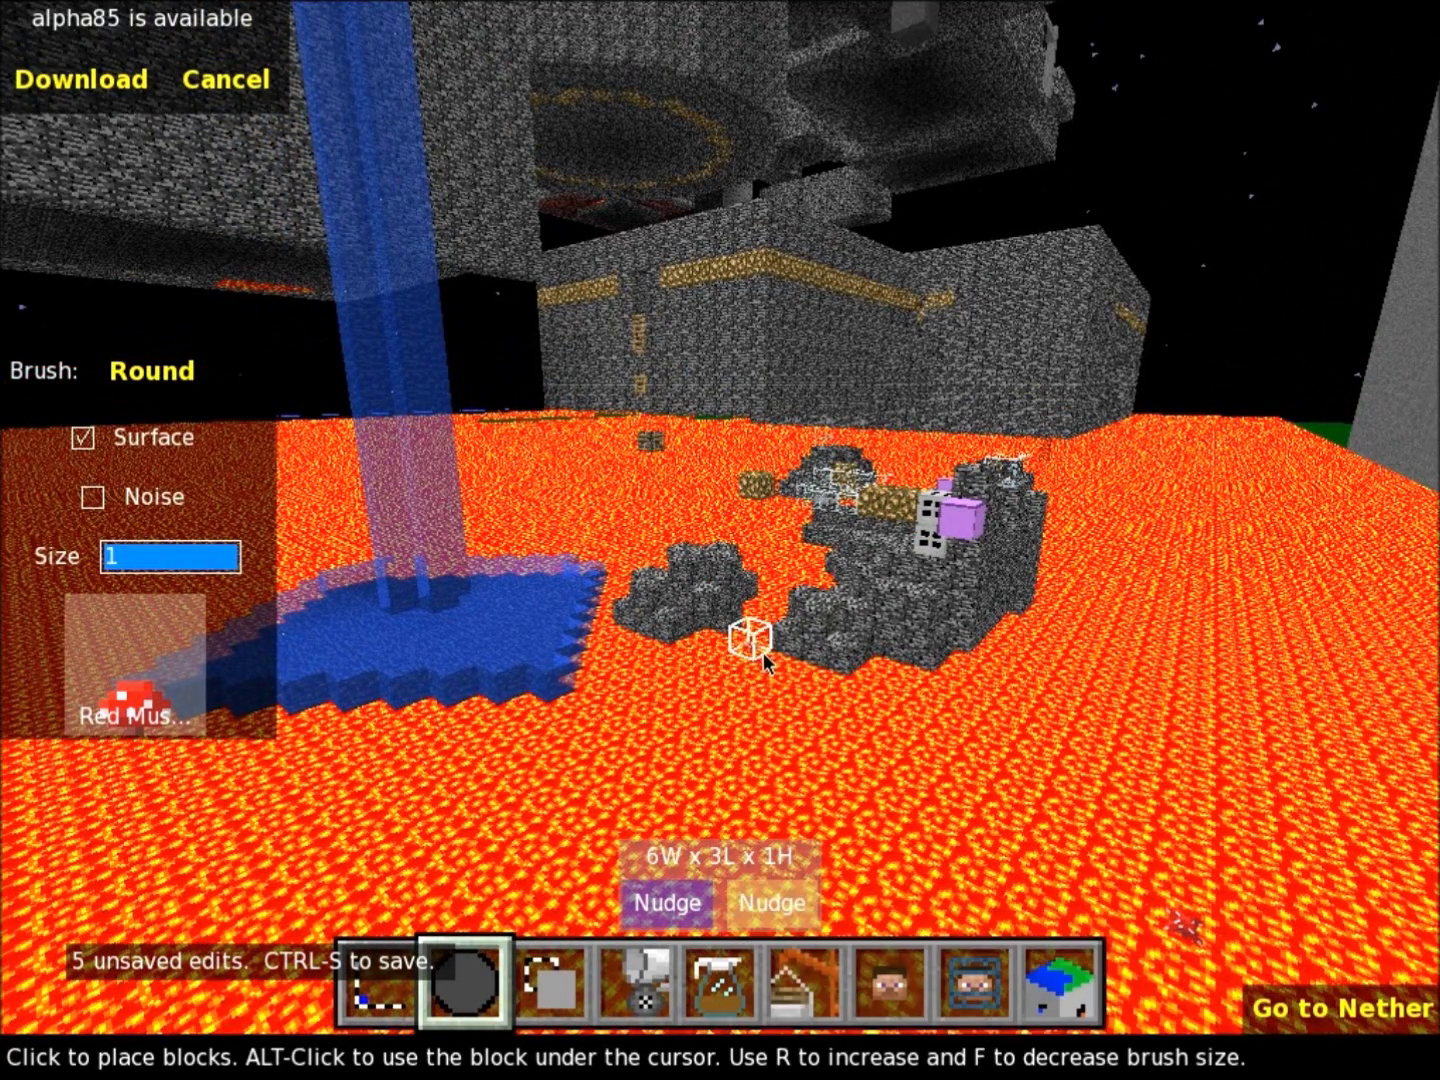
click(541, 989)
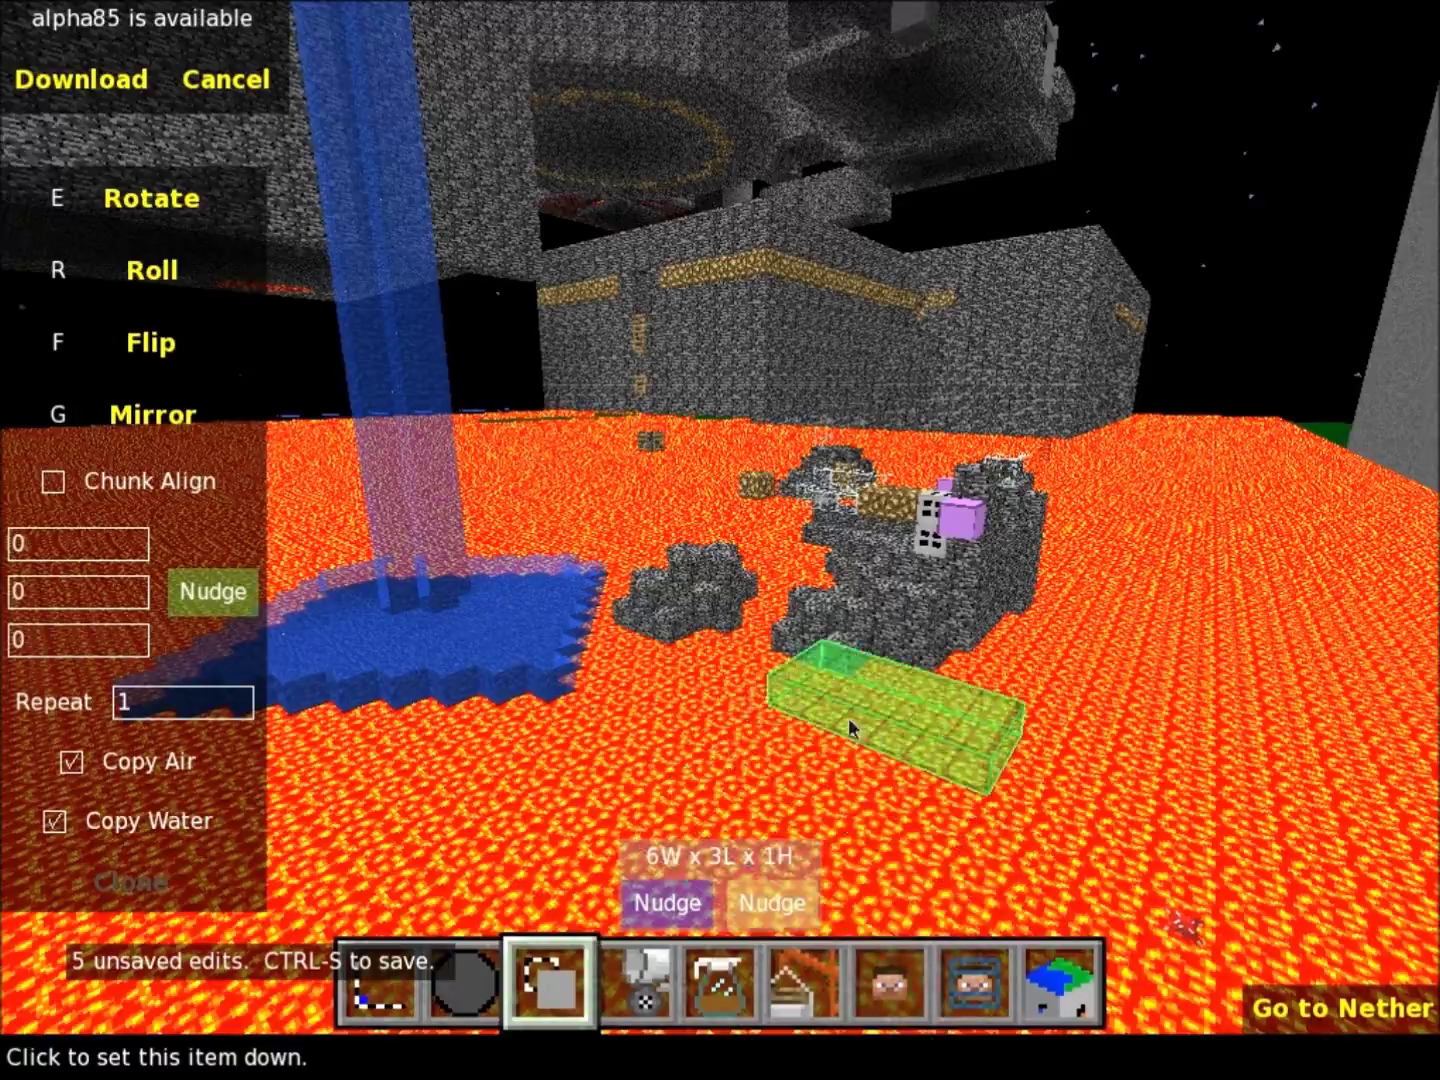
Step: Examine the clone preview against the map's structures while flying from the lava area to the glowstone-floored room with iron doors
right_drag(831, 725, 791, 684)
key(w)
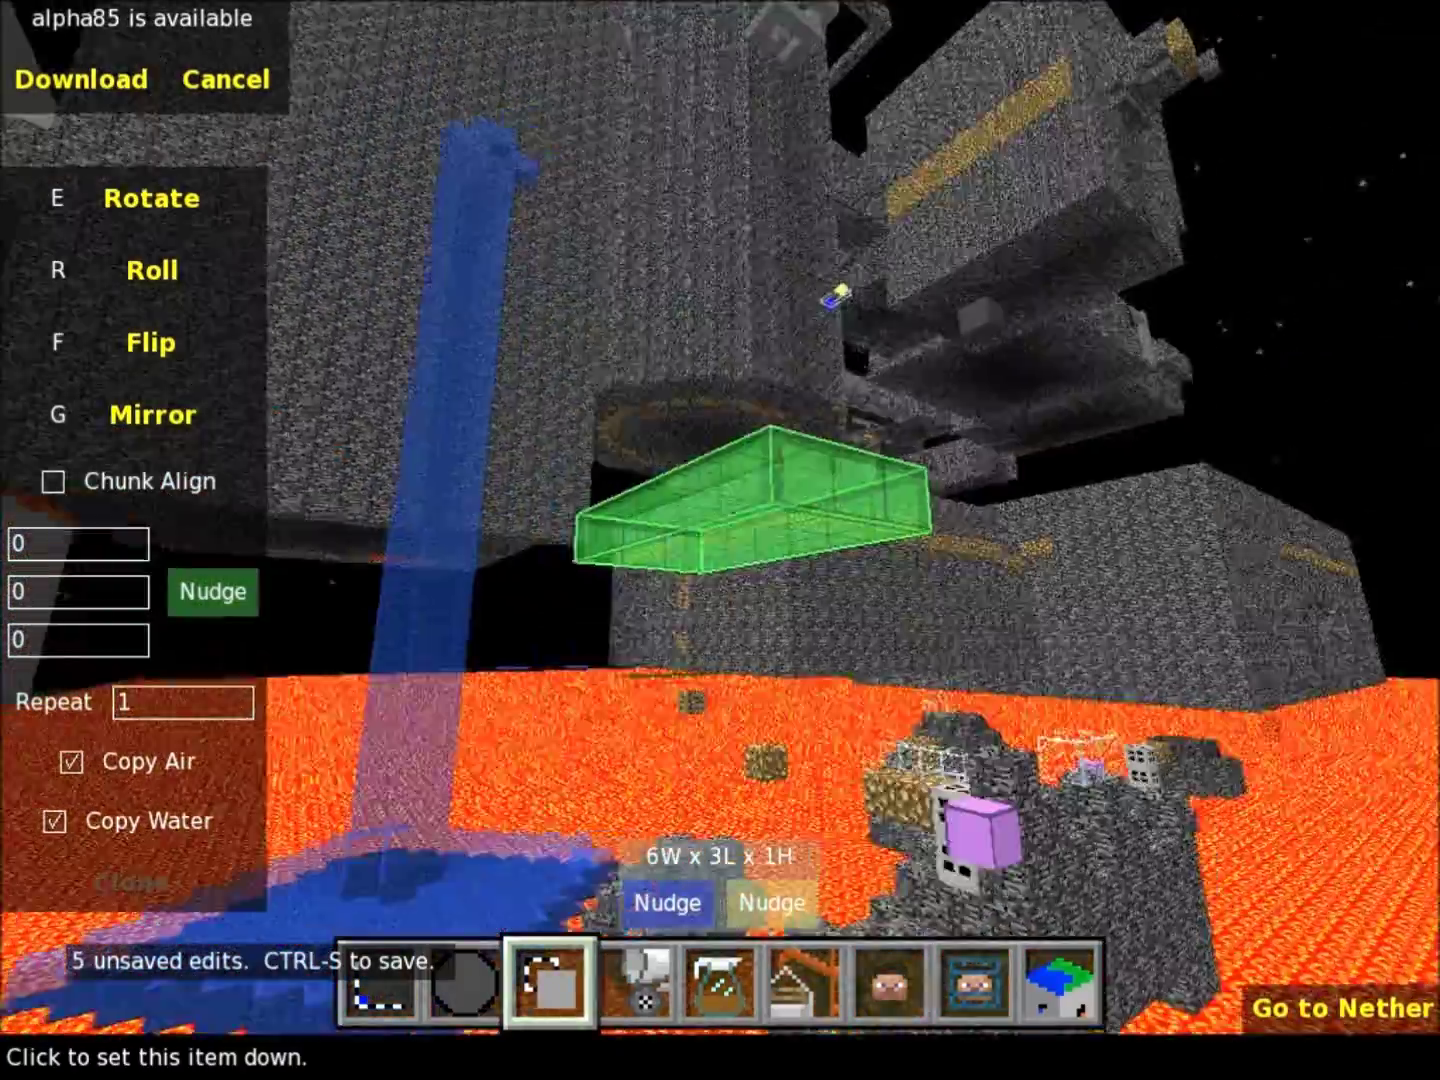
key(w)
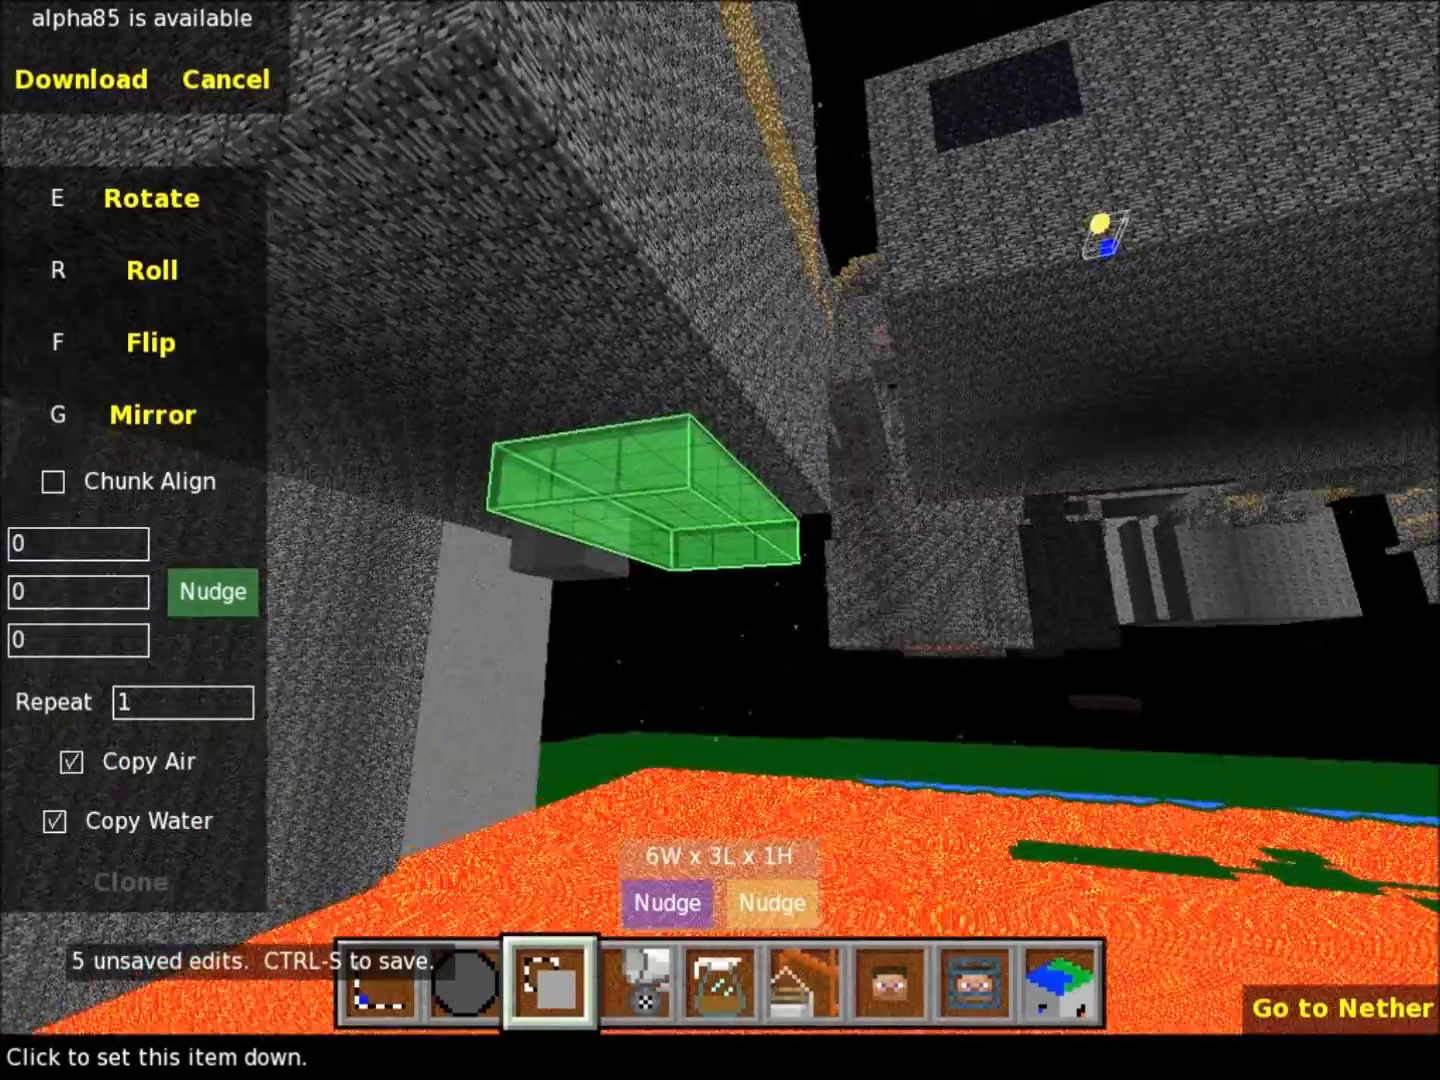
key(w)
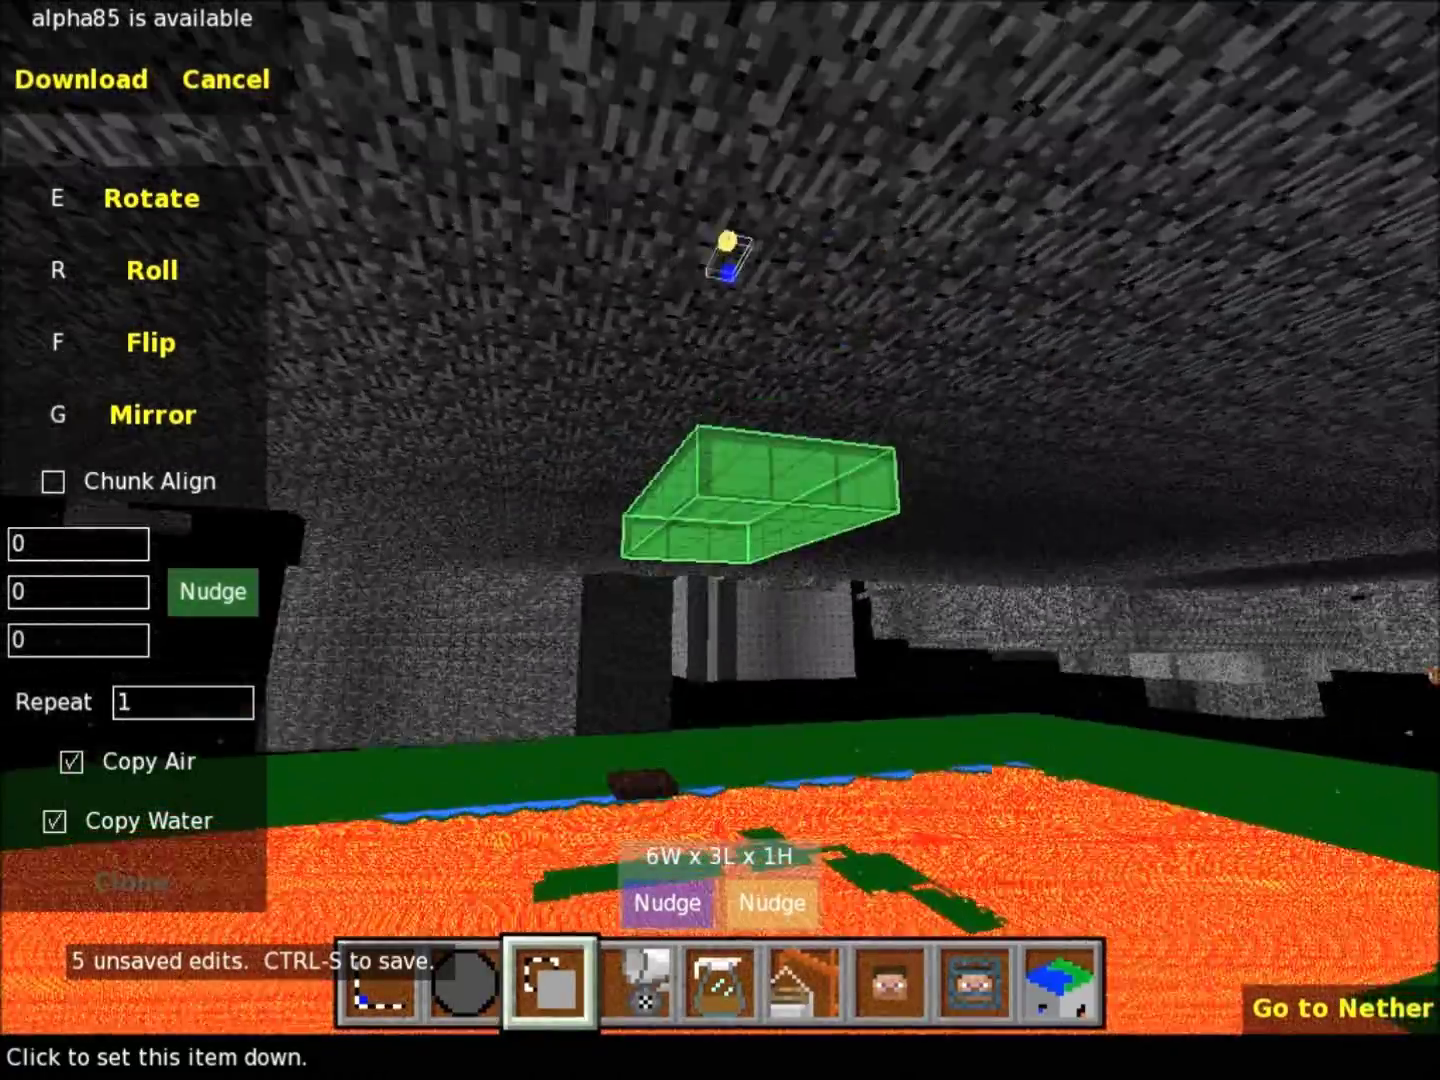
key(w)
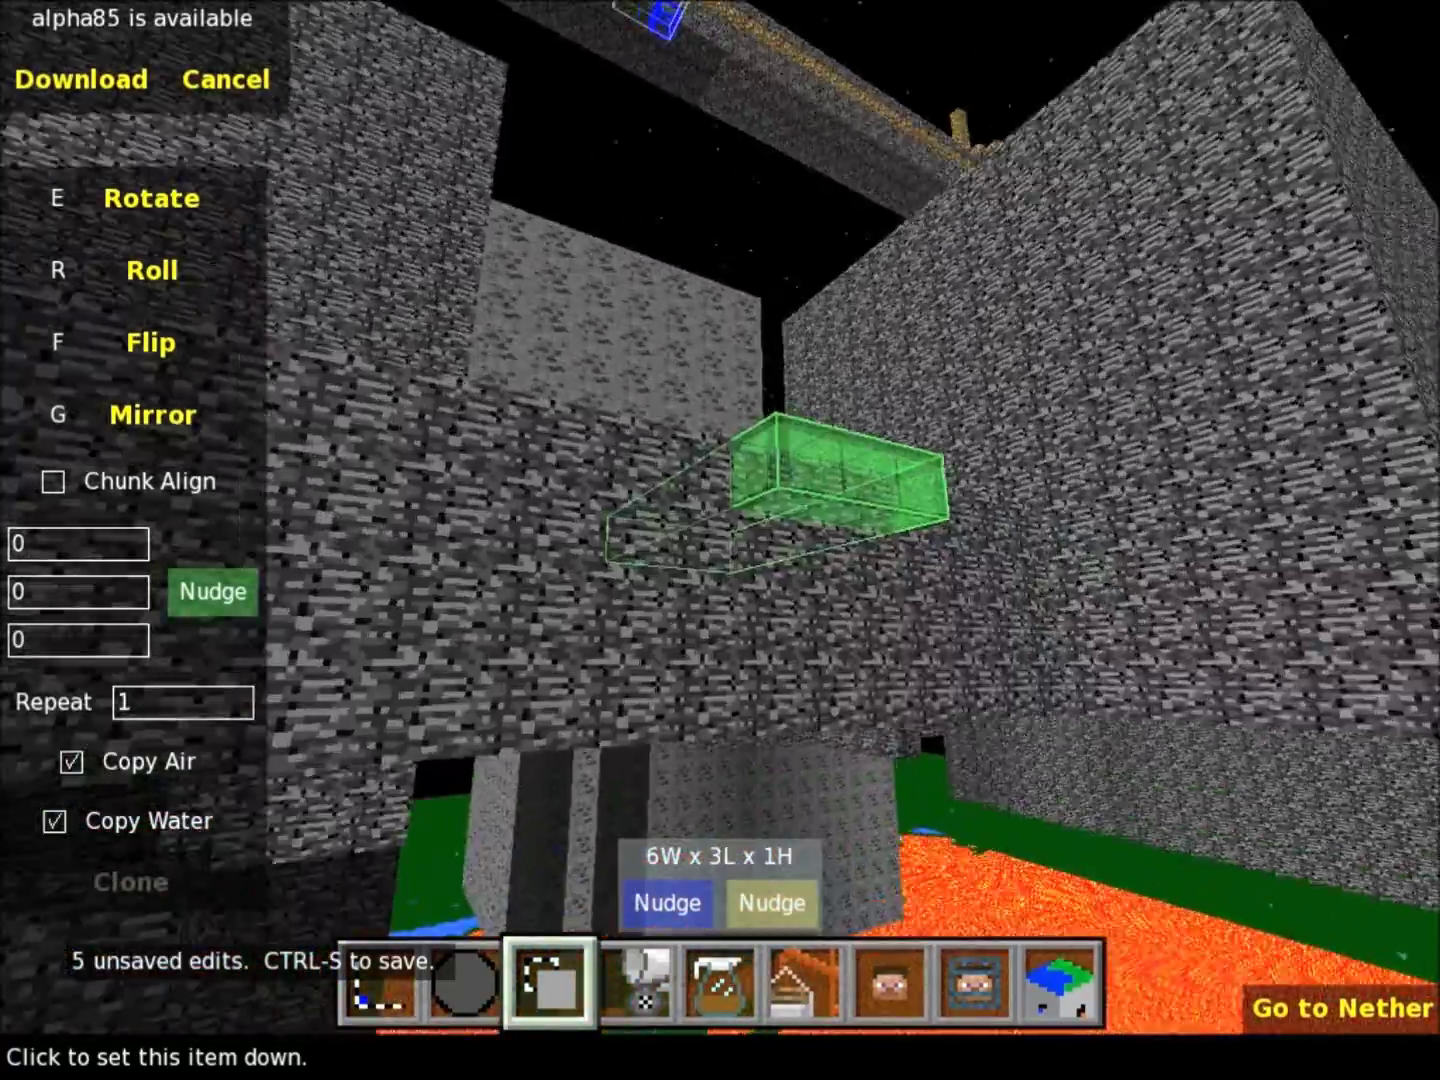
key(w)
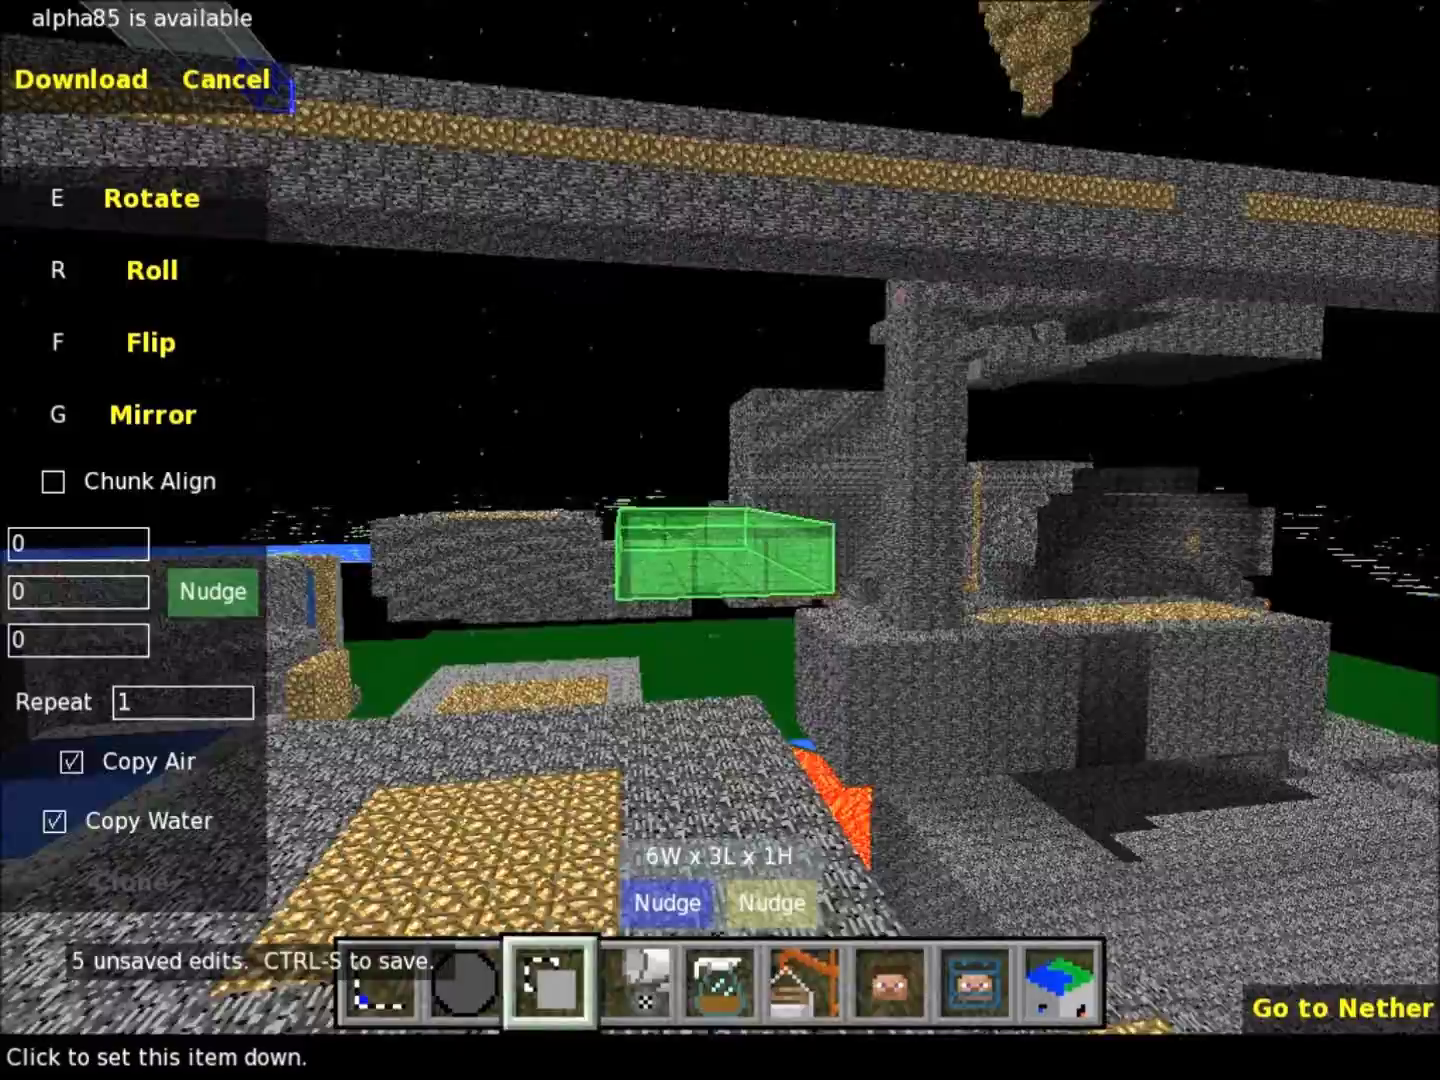
key(w)
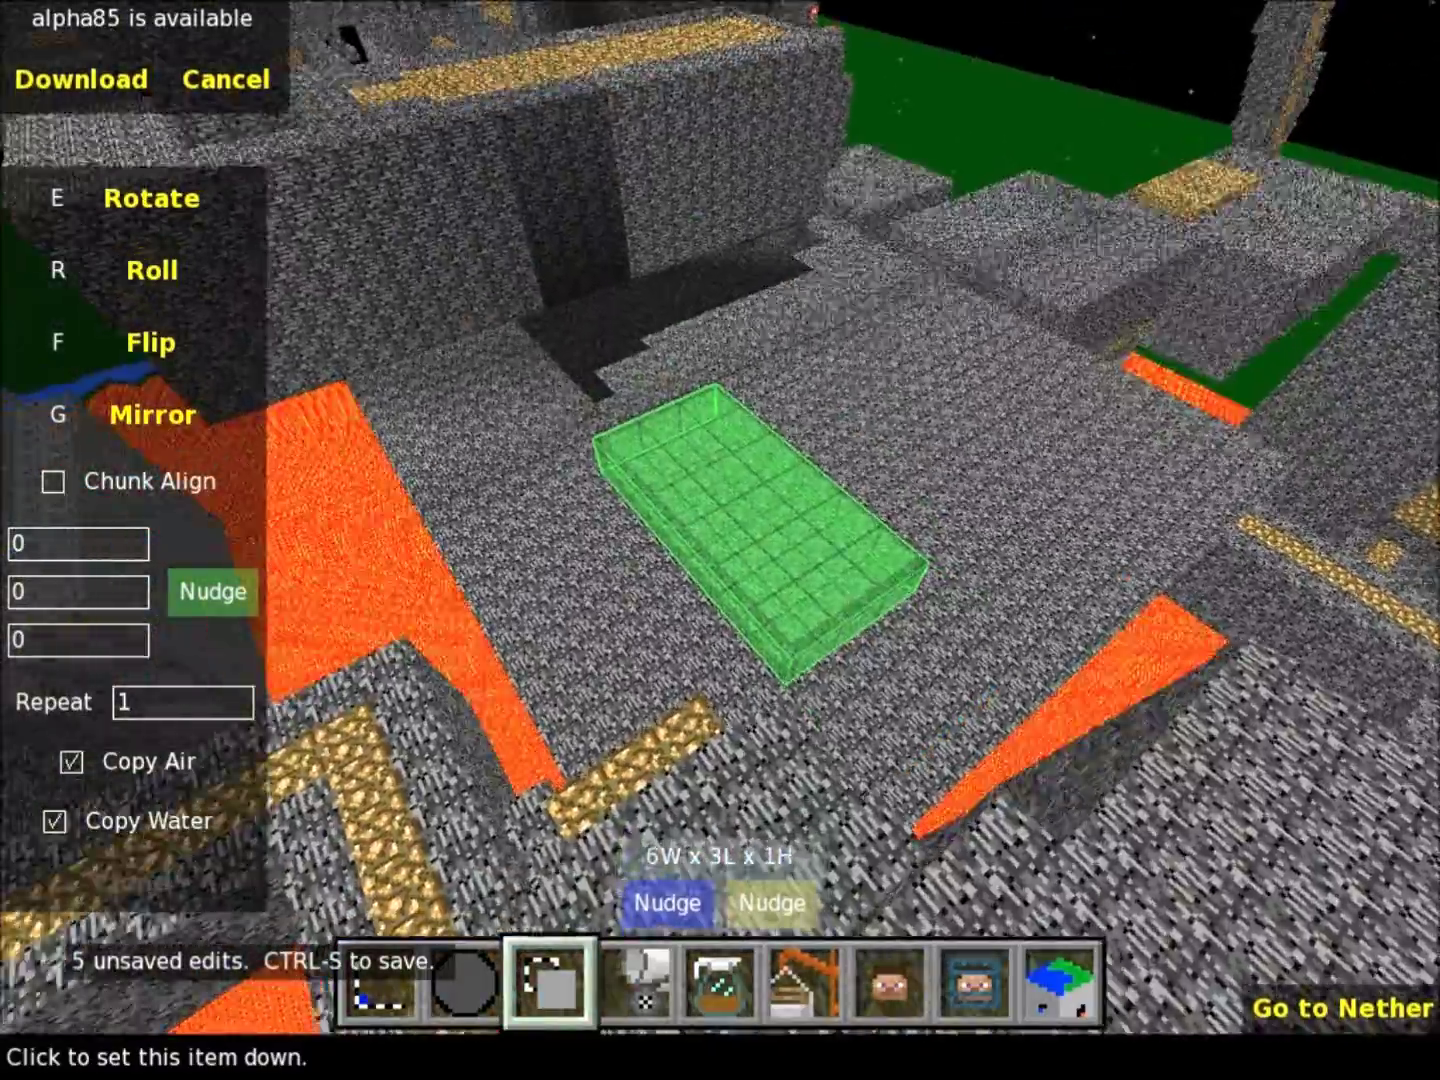
key(w)
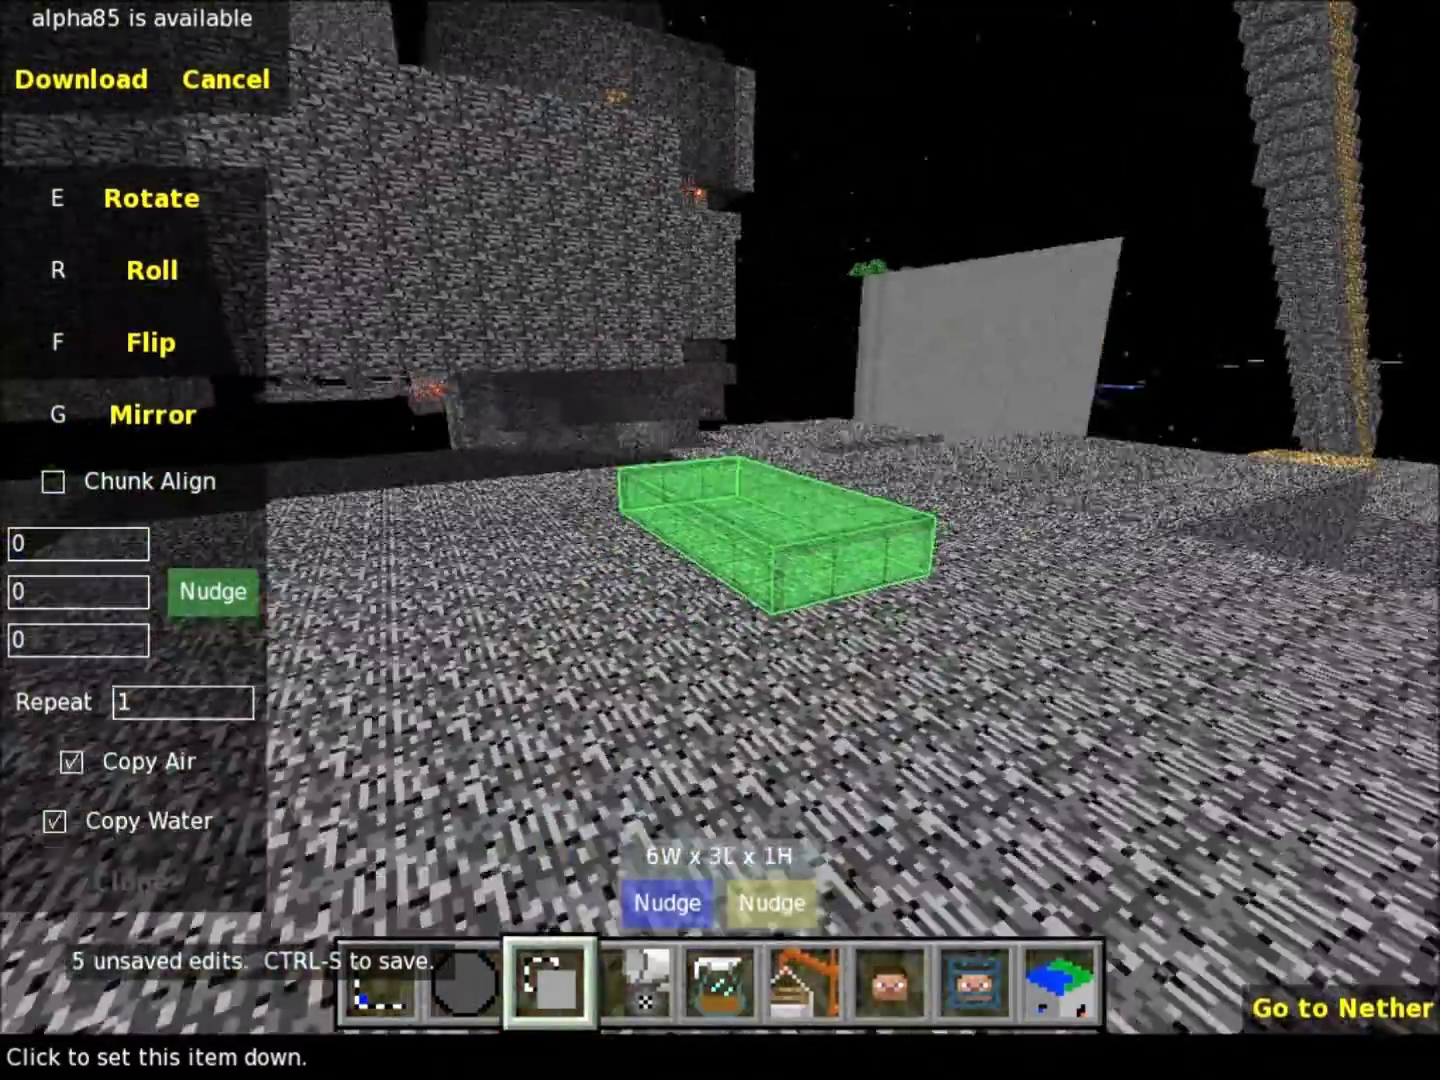
key(w)
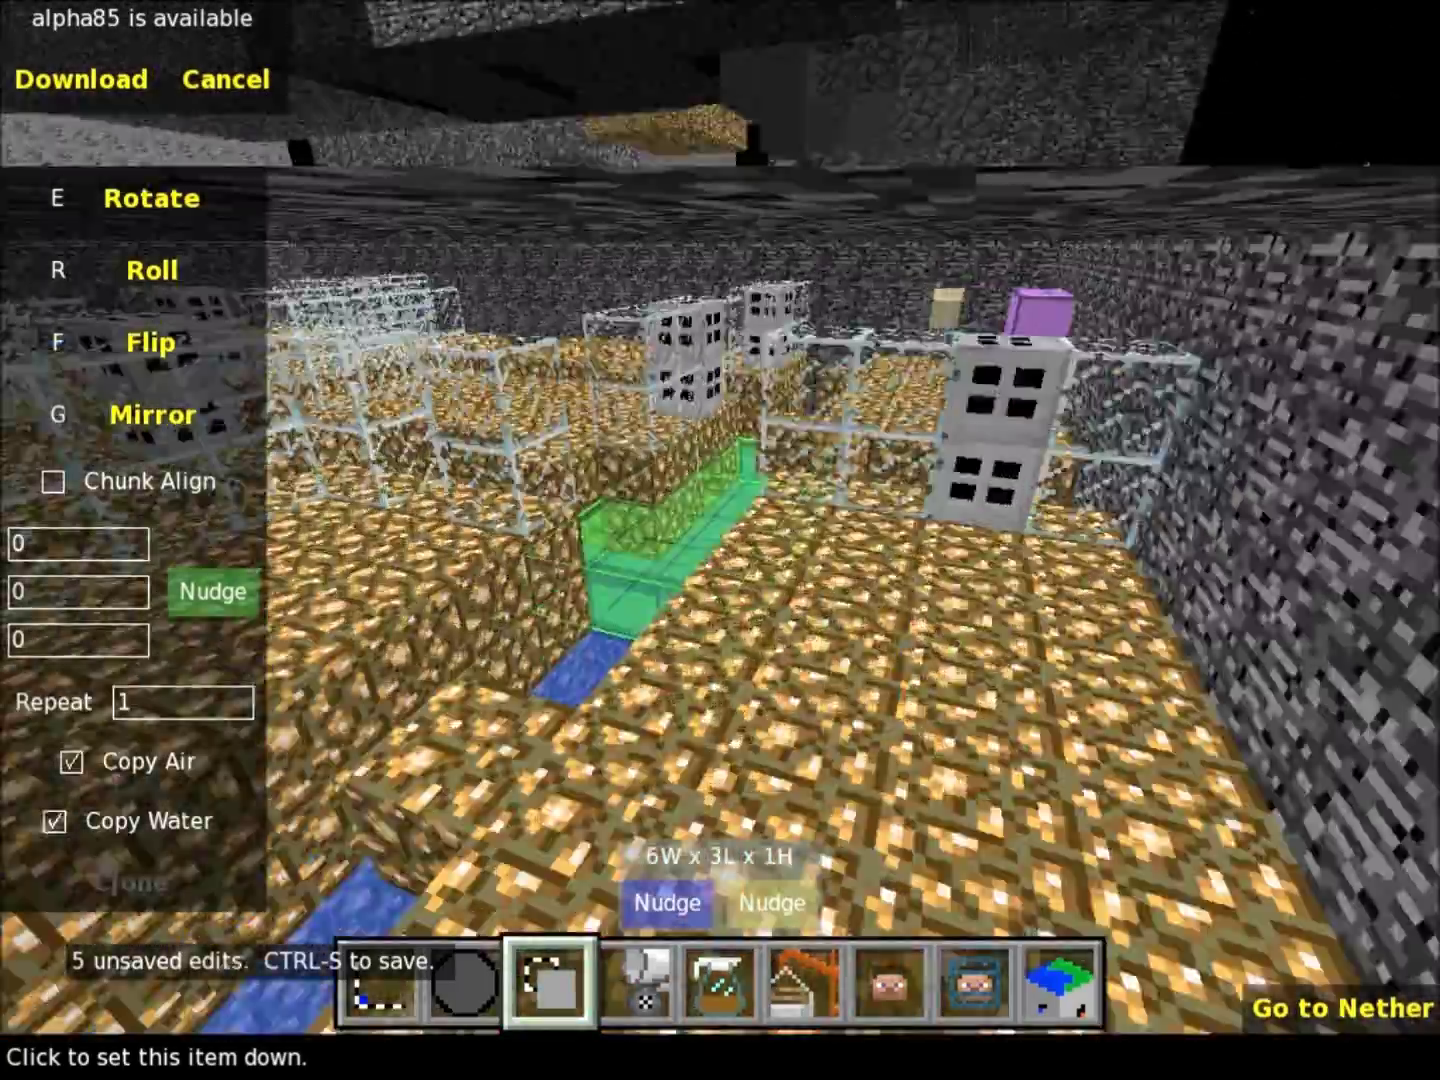